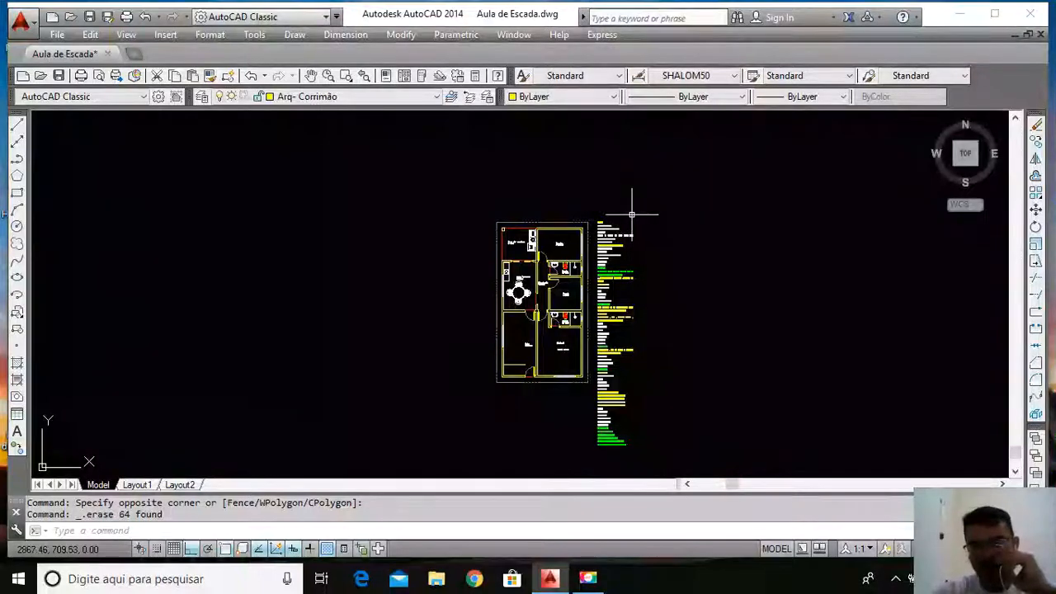
Delete the loose horizontal line inside the Sala, just above its lower wall
{"action": "scroll", "coordinate": [631, 214], "scroll_direction": "up", "scroll_amount": 2}
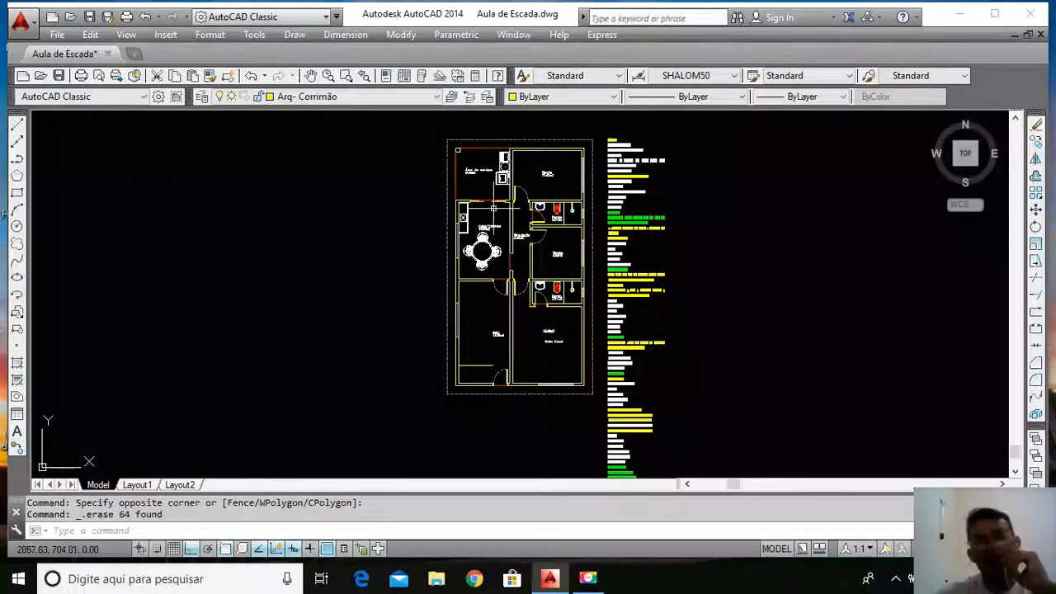
{"action": "left_click", "coordinate": [466, 362]}
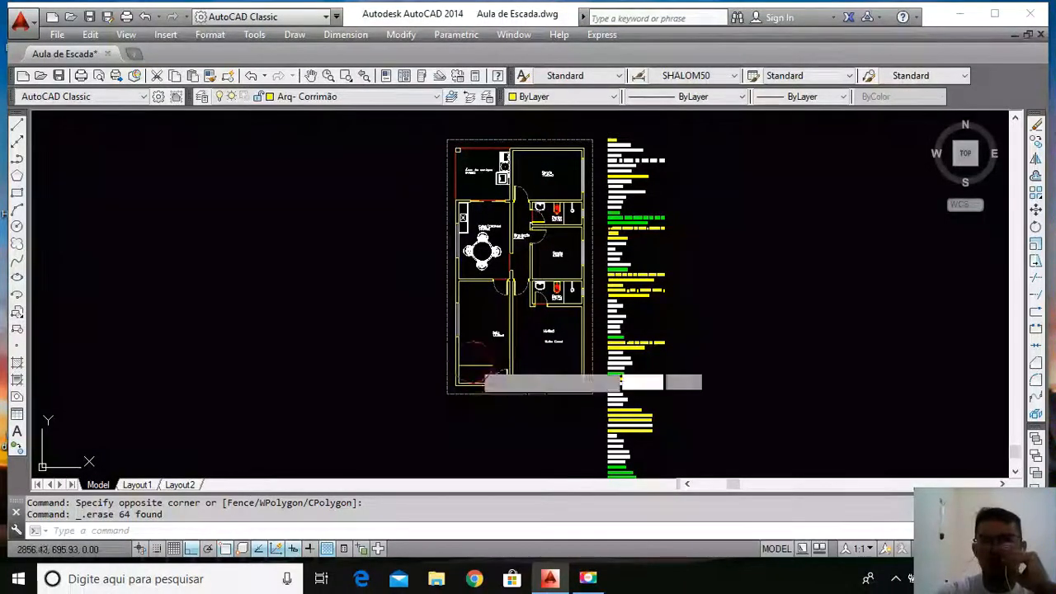
{"action": "left_click", "coordinate": [473, 369]}
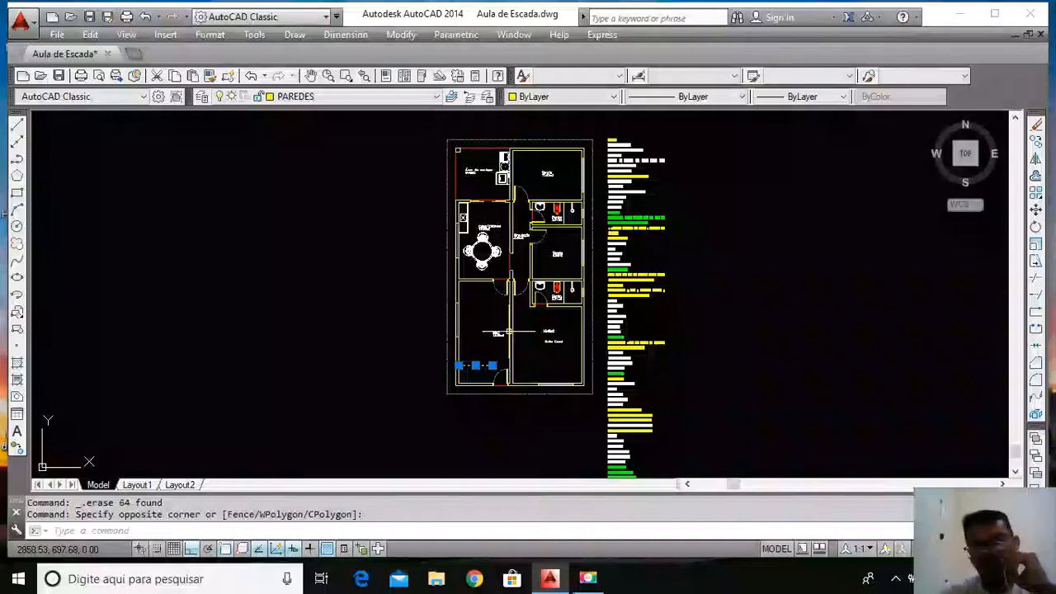
{"action": "key", "text": "Delete"}
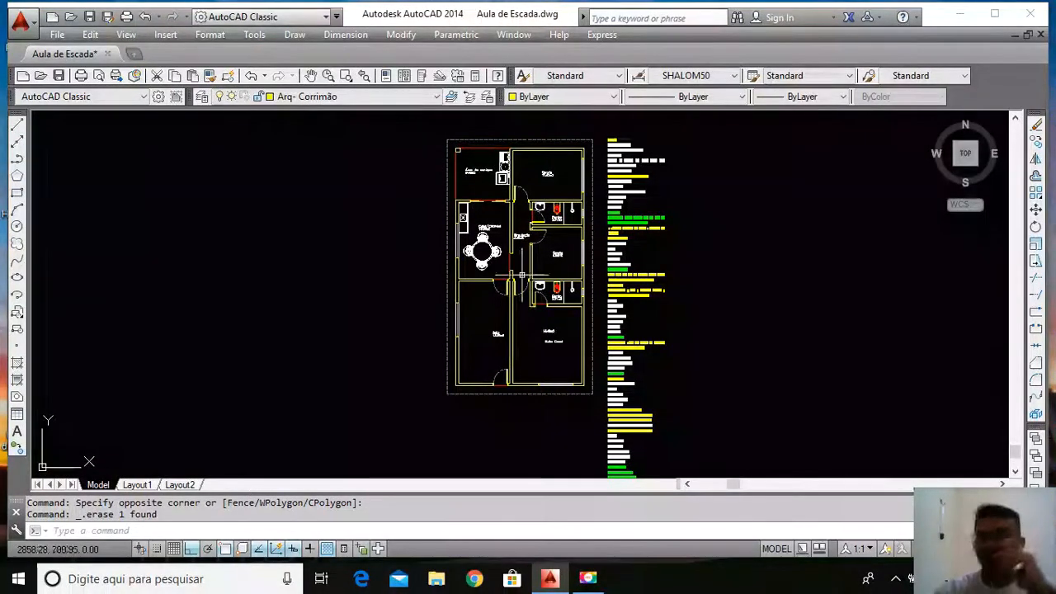
Examine the floor plan around the Sala and Suíte Casal, then the whole plan beside the calculation notes
{"action": "scroll", "coordinate": [516, 328], "scroll_direction": "up", "scroll_amount": 2}
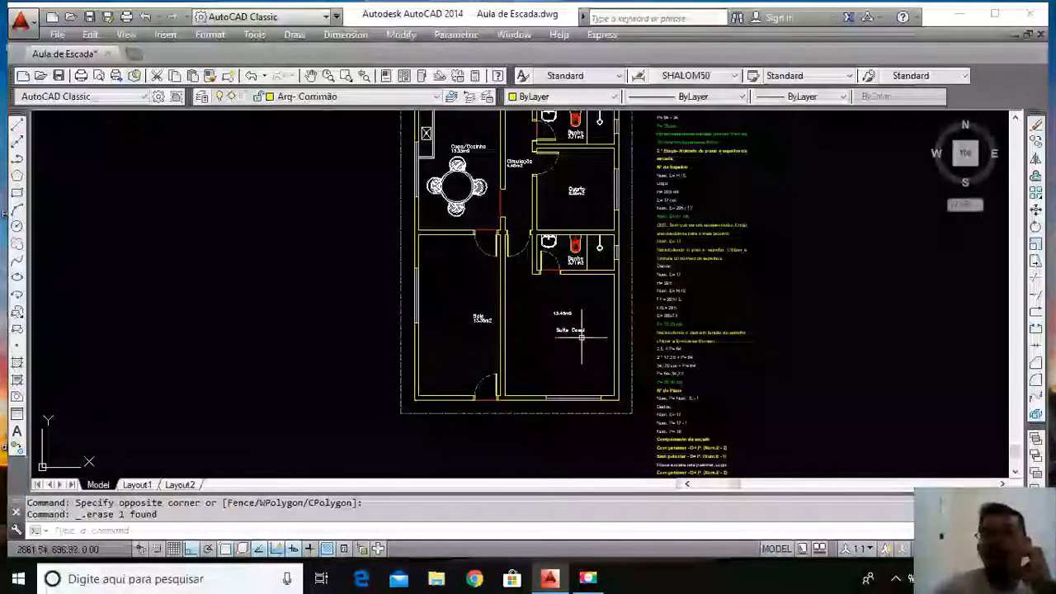
{"action": "scroll", "coordinate": [581, 337], "scroll_direction": "up", "scroll_amount": 4}
{"action": "scroll", "coordinate": [499, 231], "scroll_direction": "down", "scroll_amount": 2}
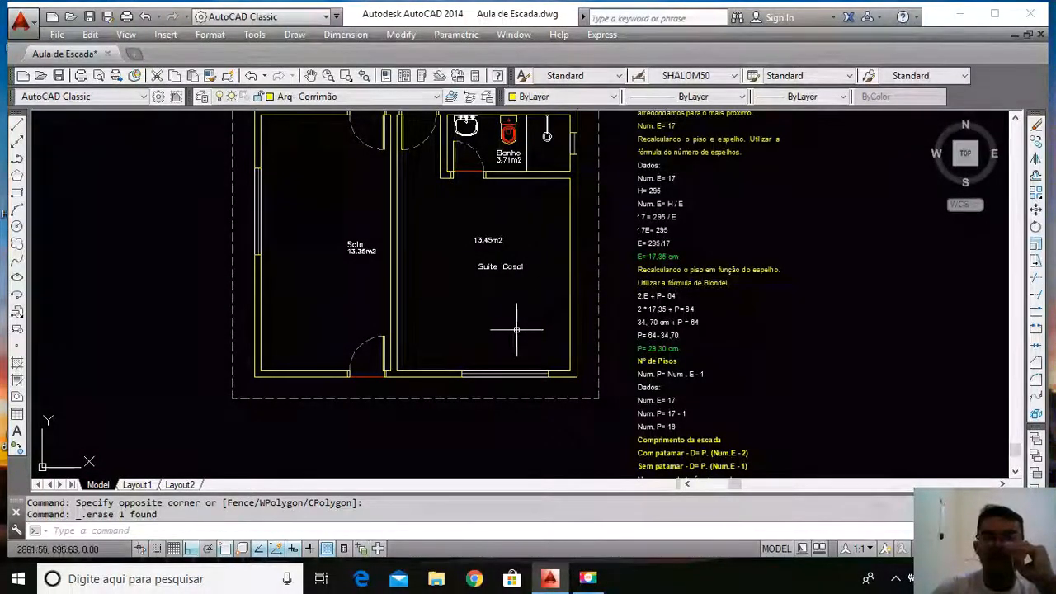
{"action": "scroll", "coordinate": [516, 330], "scroll_direction": "down", "scroll_amount": 2}
{"action": "scroll", "coordinate": [452, 148], "scroll_direction": "up", "scroll_amount": 2}
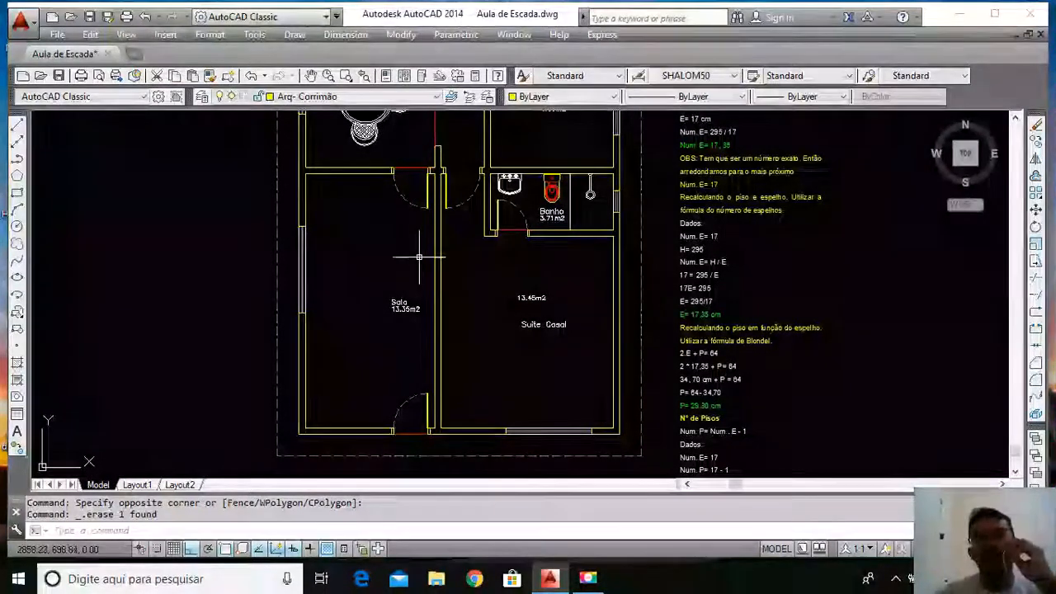
{"action": "scroll", "coordinate": [381, 248], "scroll_direction": "down", "scroll_amount": 6}
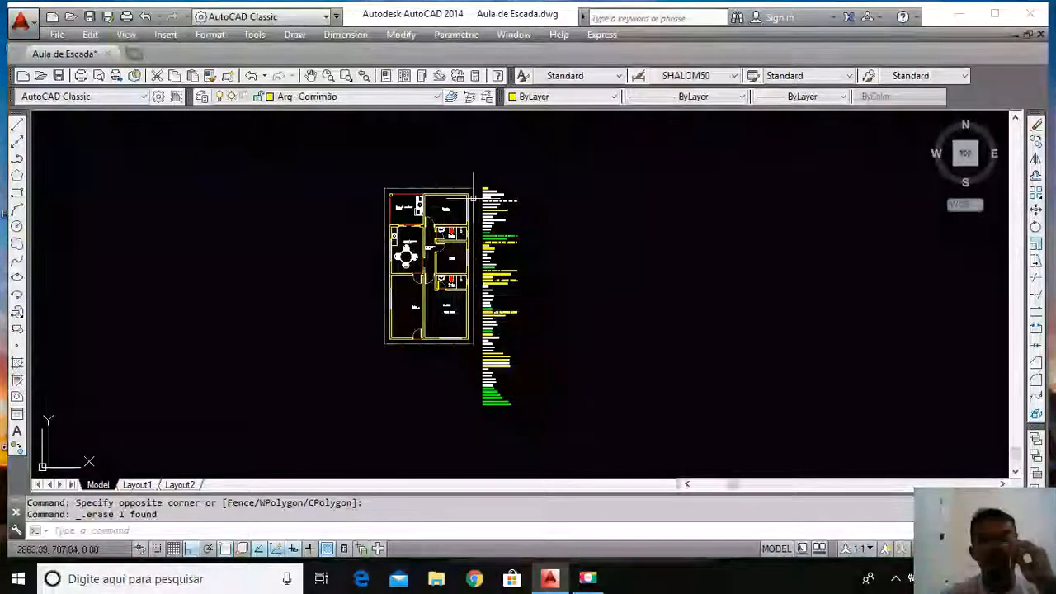
{"action": "scroll", "coordinate": [474, 210], "scroll_direction": "up", "scroll_amount": 2}
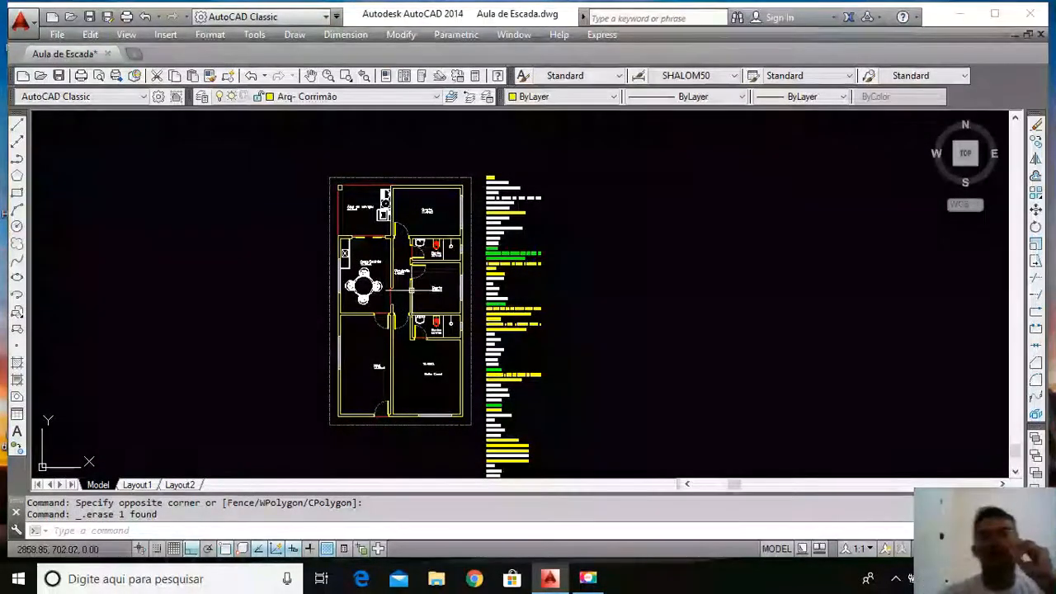
Read the stair data under Dados and the Blondel formula in the first calculation stage, Conforto da escada
{"action": "scroll", "coordinate": [532, 171], "scroll_direction": "up", "scroll_amount": 6}
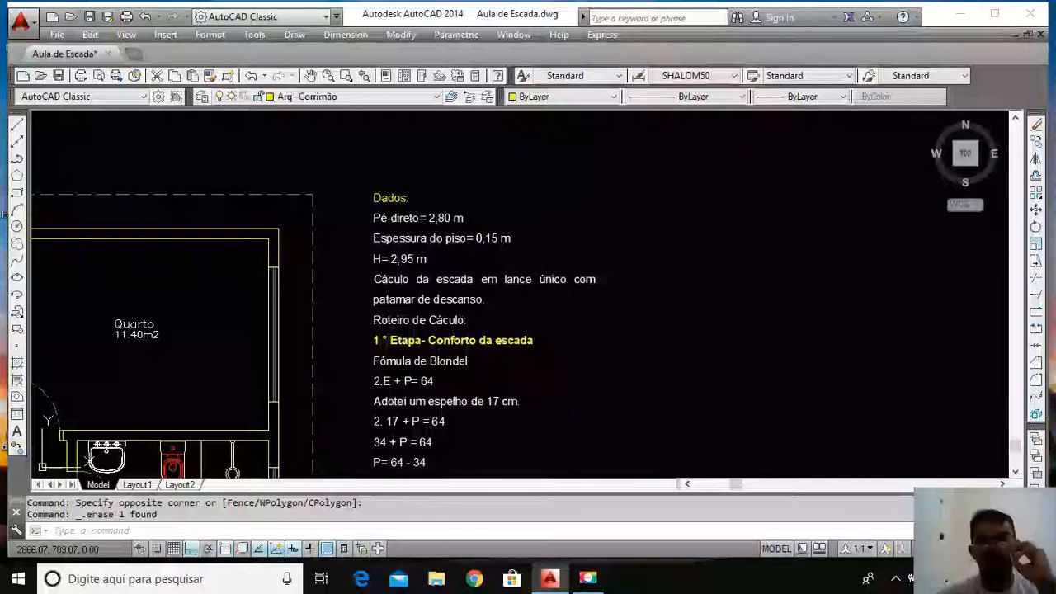
{"action": "scroll", "coordinate": [381, 219], "scroll_direction": "up", "scroll_amount": 3}
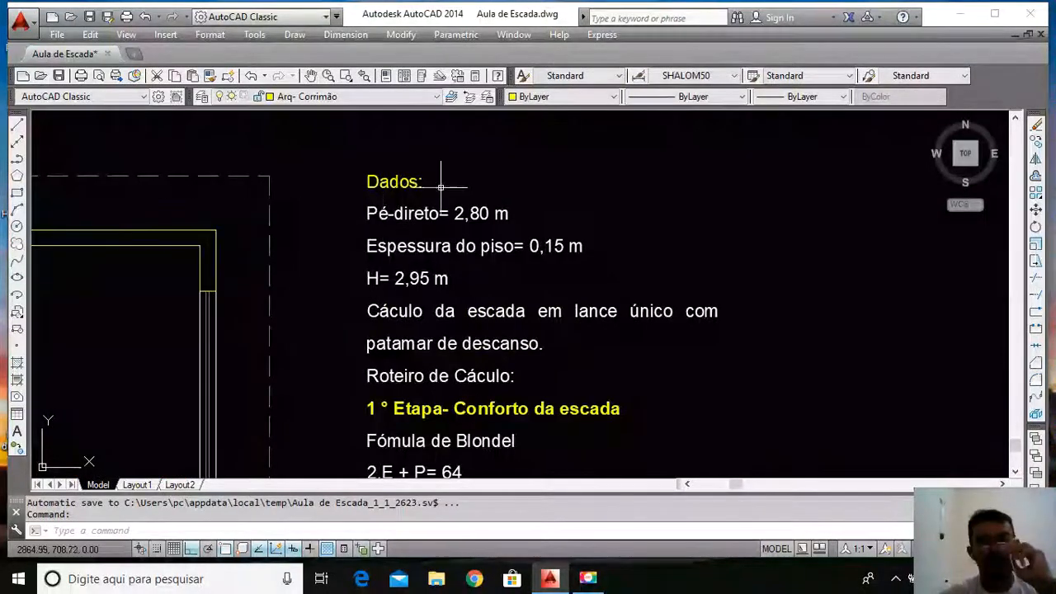
{"action": "scroll", "coordinate": [495, 183], "scroll_direction": "down", "scroll_amount": 3}
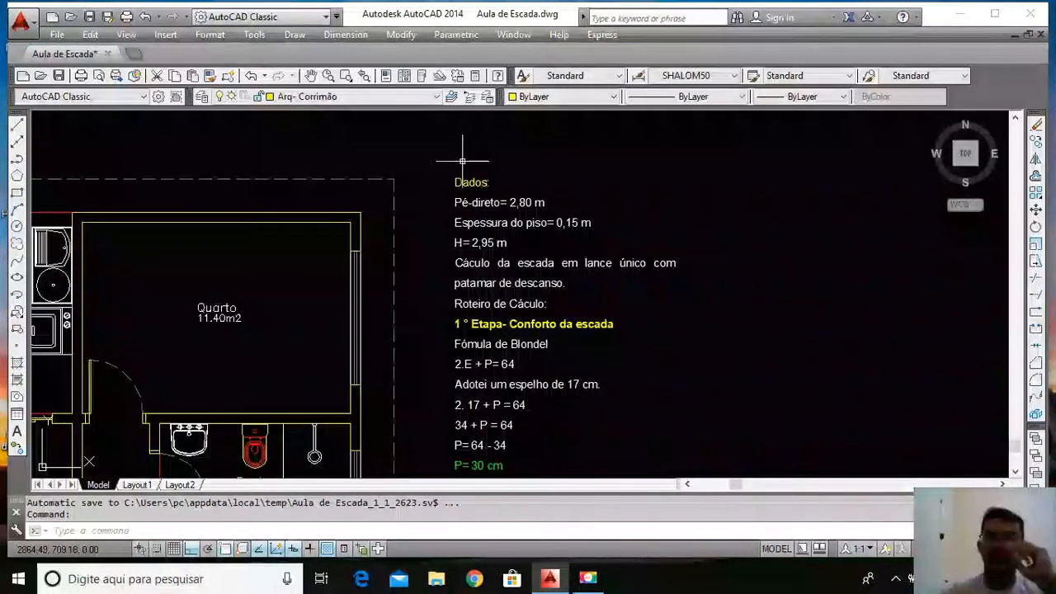
{"action": "scroll", "coordinate": [485, 166], "scroll_direction": "down", "scroll_amount": 4}
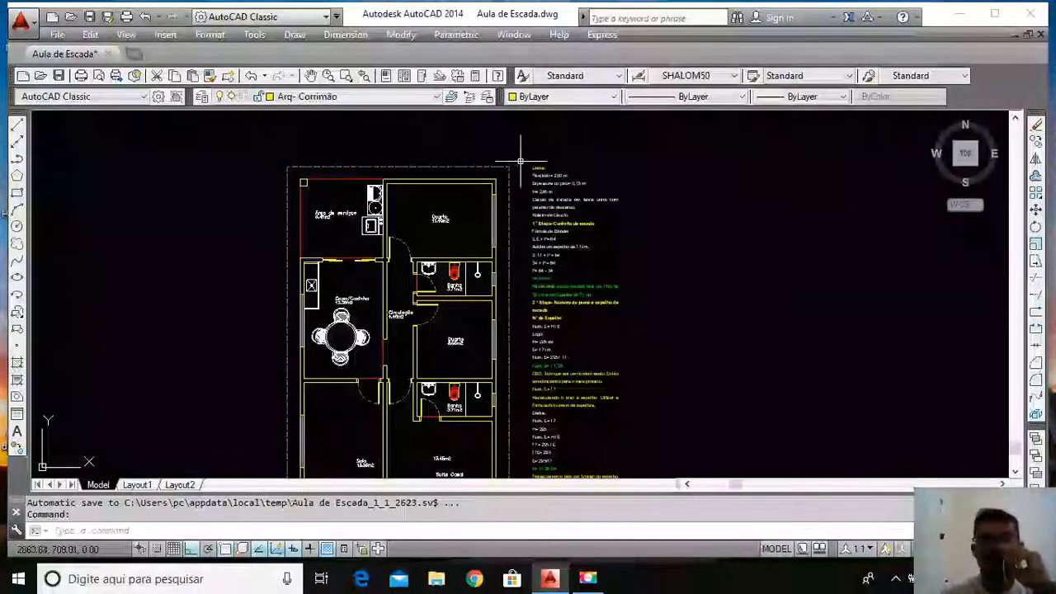
{"action": "scroll", "coordinate": [520, 157], "scroll_direction": "up", "scroll_amount": 4}
{"action": "scroll", "coordinate": [610, 193], "scroll_direction": "up", "scroll_amount": 2}
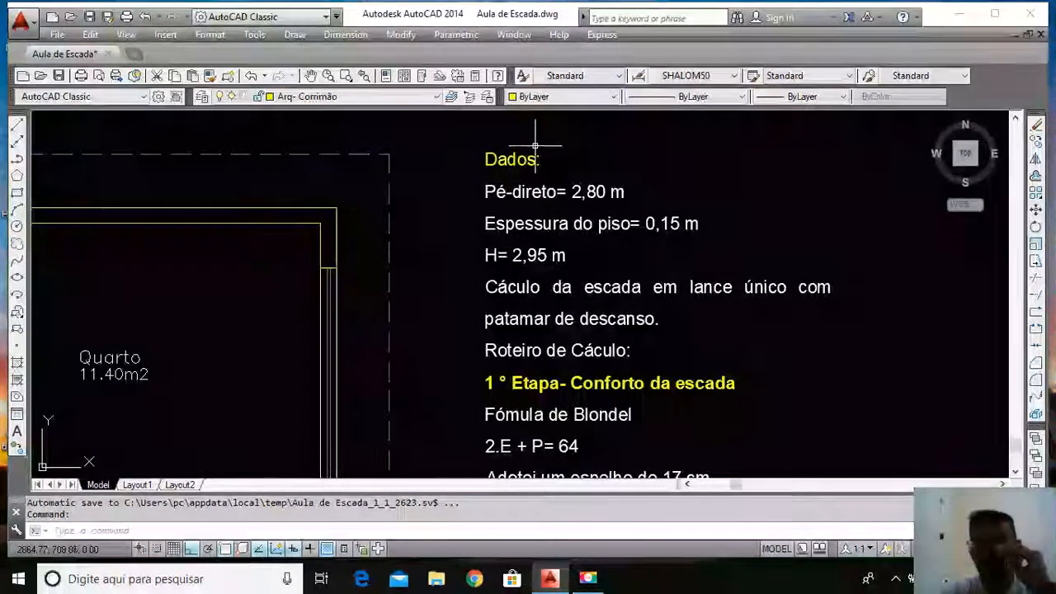
{"action": "scroll", "coordinate": [534, 145], "scroll_direction": "down", "scroll_amount": 4}
{"action": "scroll", "coordinate": [567, 245], "scroll_direction": "up", "scroll_amount": 6}
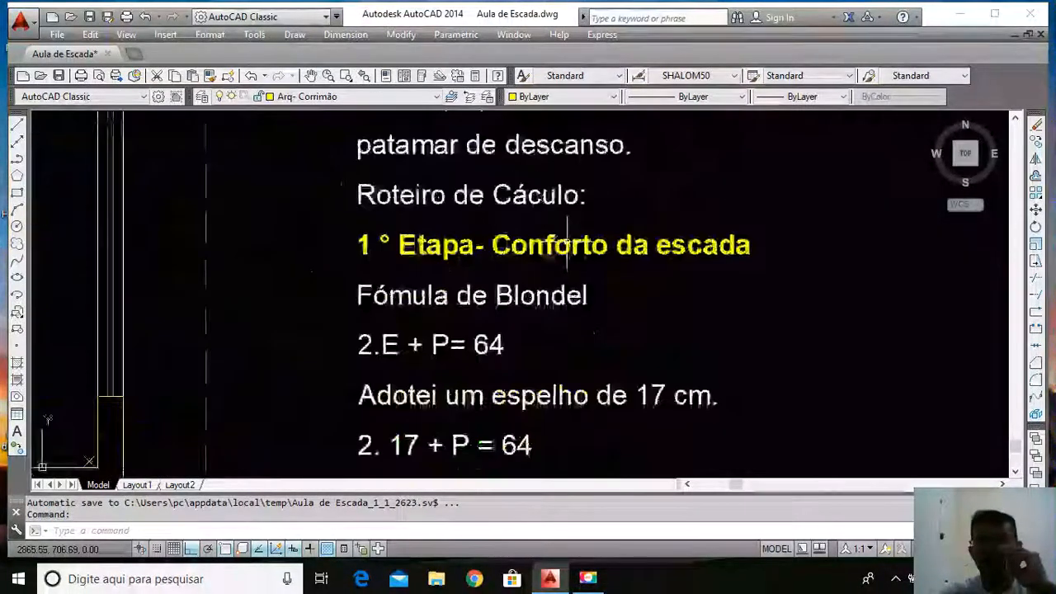
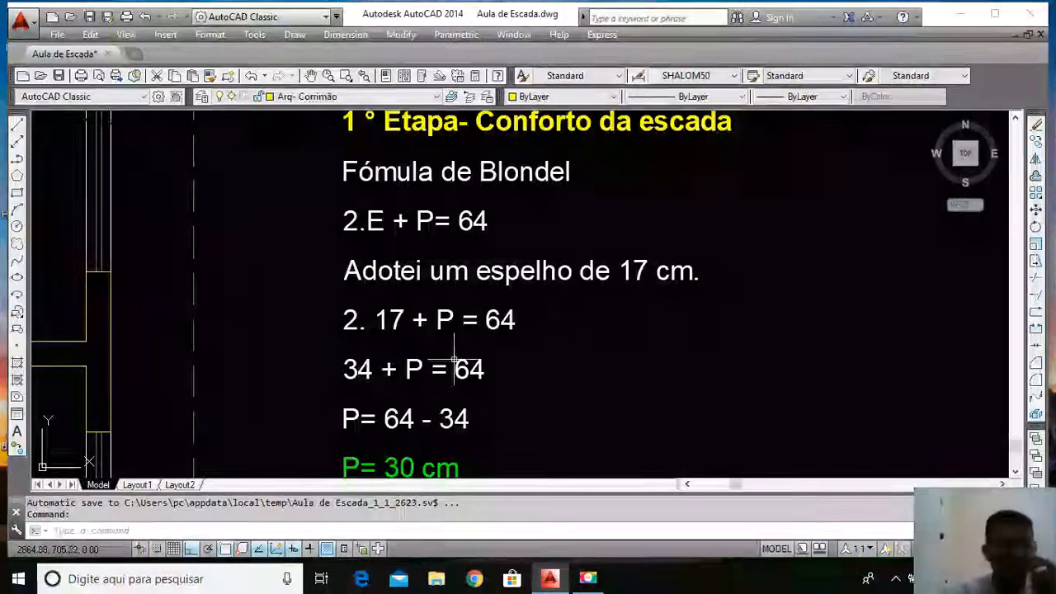
Examine how the tread depth P is solved in the first stage, through its conclusion and the second stage's heading
{"action": "scroll", "coordinate": [416, 355], "scroll_direction": "down", "scroll_amount": 2}
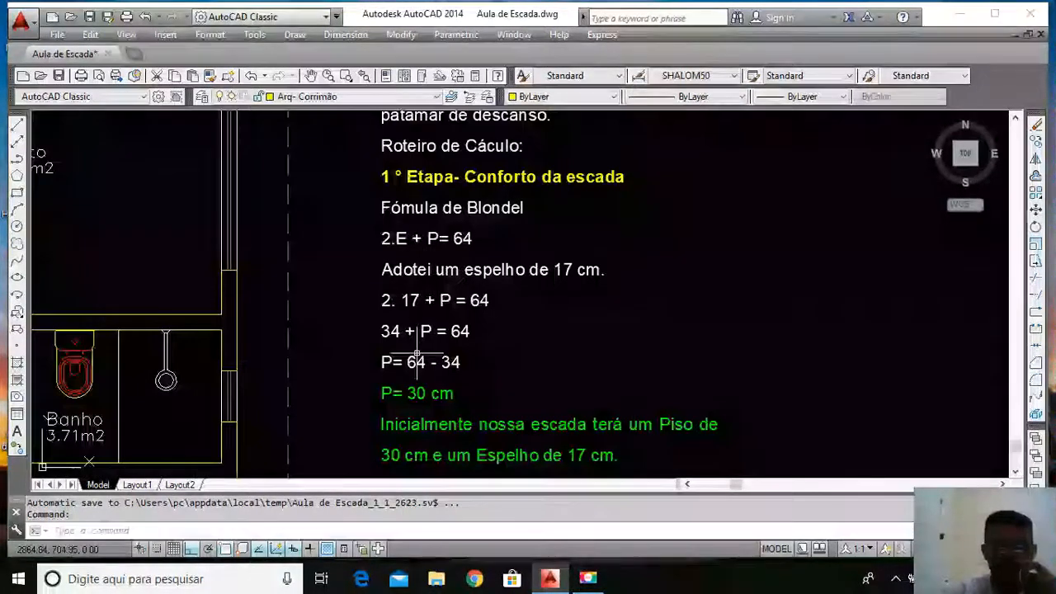
{"action": "scroll", "coordinate": [496, 335], "scroll_direction": "up", "scroll_amount": 2}
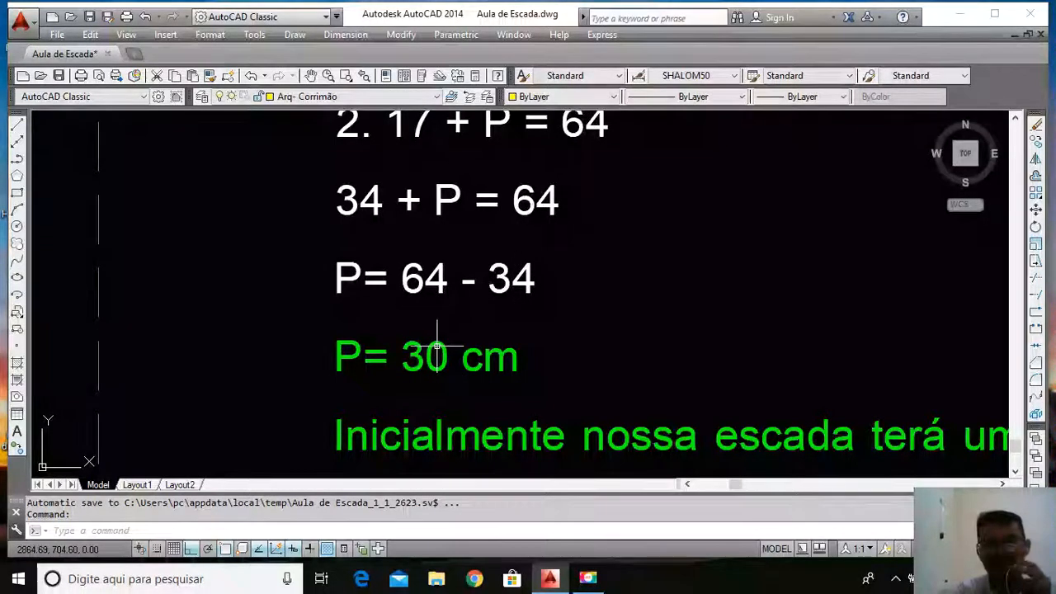
{"action": "scroll", "coordinate": [446, 335], "scroll_direction": "down", "scroll_amount": 3}
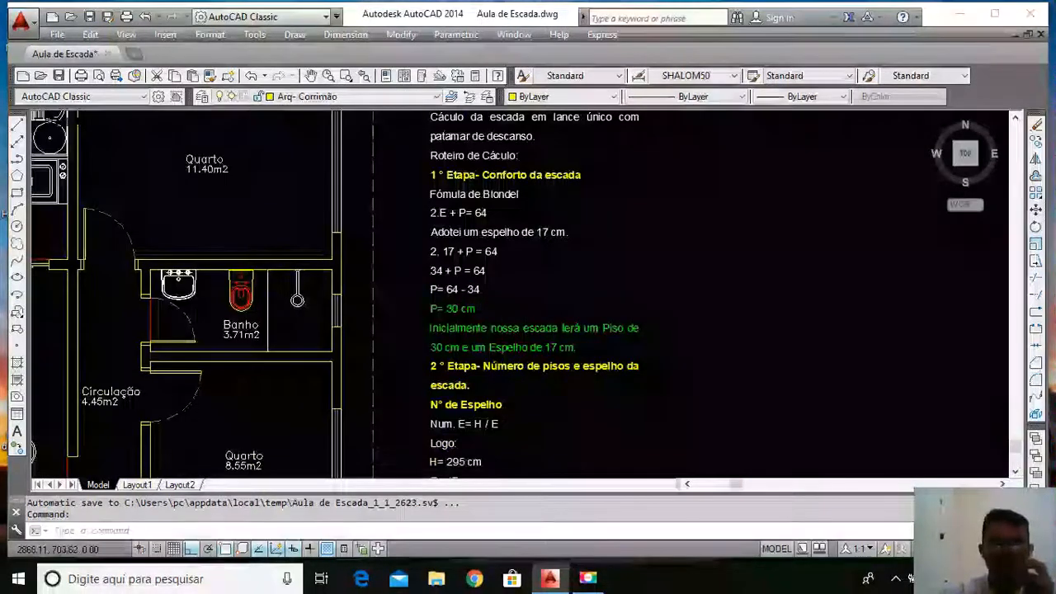
{"action": "scroll", "coordinate": [555, 287], "scroll_direction": "up", "scroll_amount": 1}
{"action": "scroll", "coordinate": [620, 280], "scroll_direction": "up", "scroll_amount": 1}
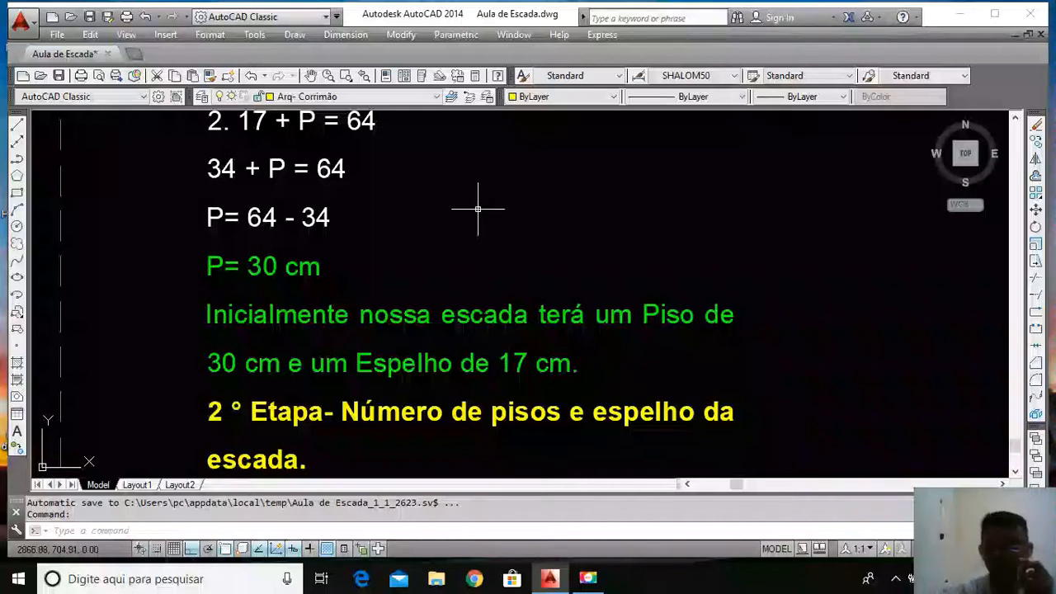
{"action": "scroll", "coordinate": [478, 207], "scroll_direction": "down", "scroll_amount": 1}
{"action": "scroll", "coordinate": [453, 282], "scroll_direction": "down", "scroll_amount": 1}
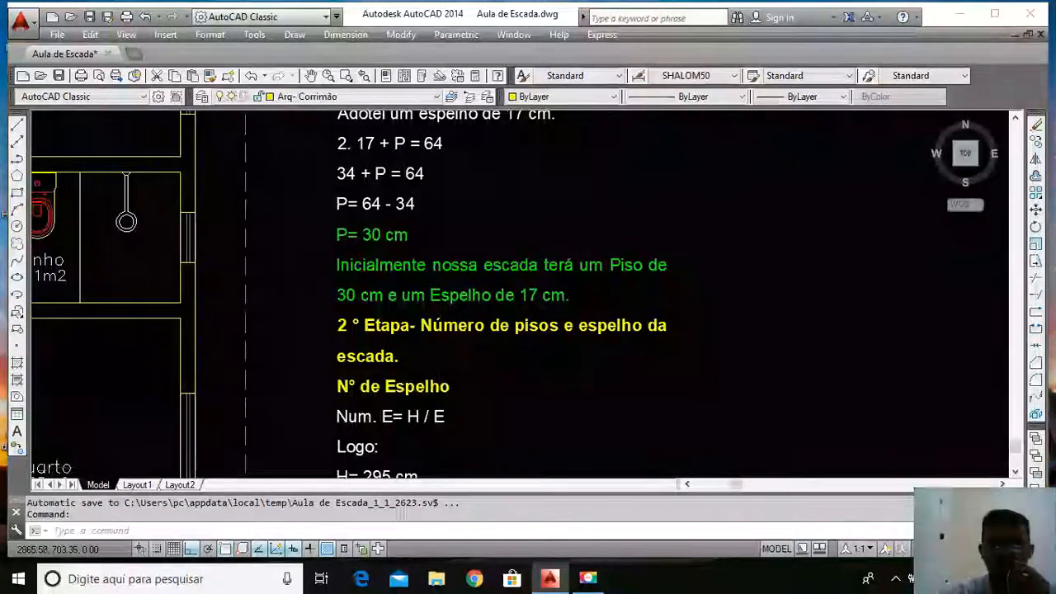
{"action": "scroll", "coordinate": [469, 356], "scroll_direction": "up", "scroll_amount": 1}
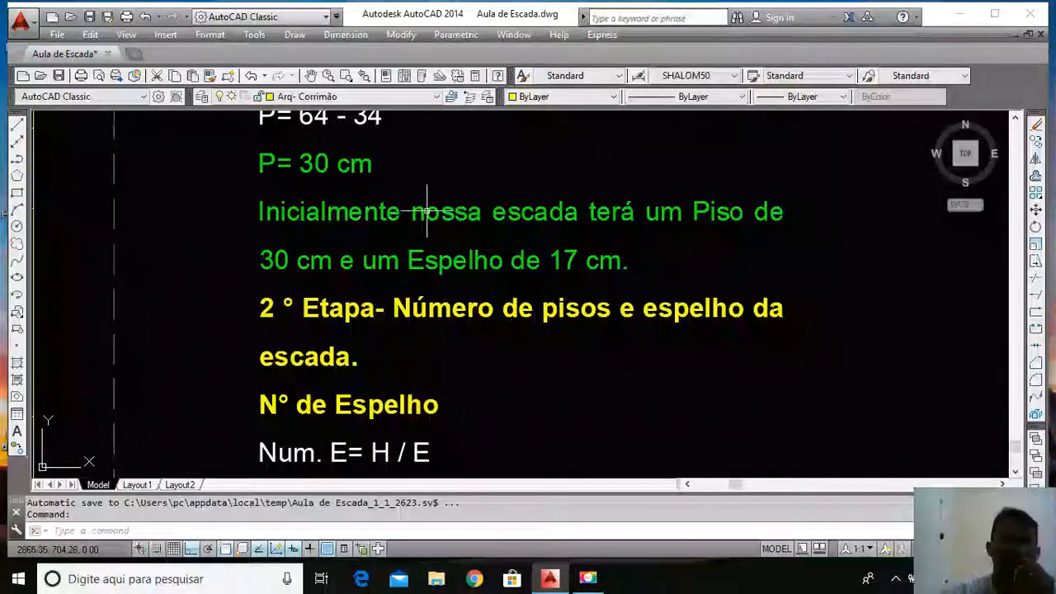
{"action": "scroll", "coordinate": [442, 199], "scroll_direction": "down", "scroll_amount": 5}
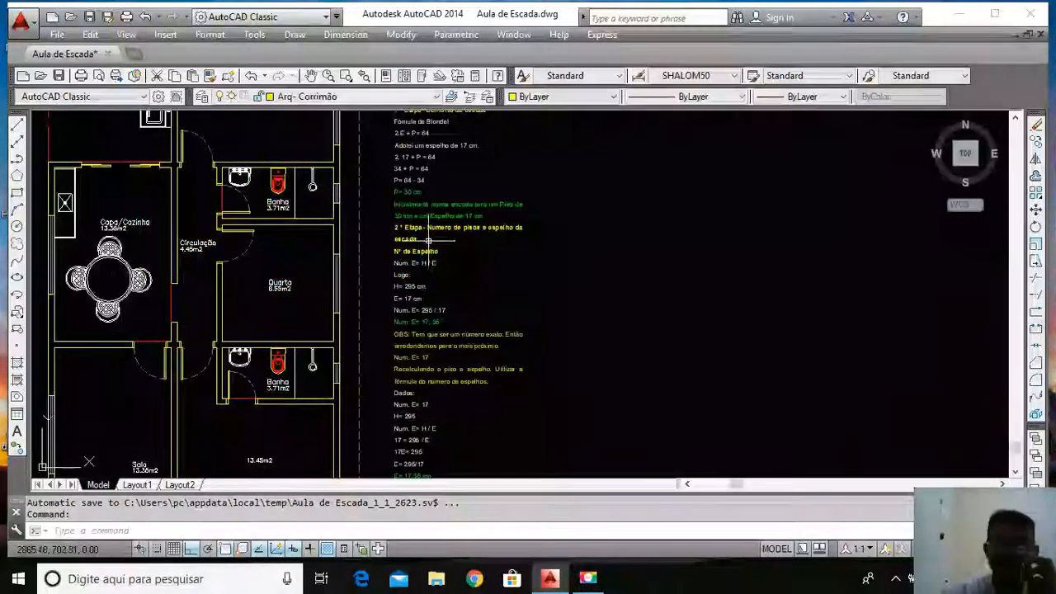
Compare the height H used in the N° de Espelho calculation with the height given under Dados
{"action": "scroll", "coordinate": [428, 240], "scroll_direction": "up", "scroll_amount": 5}
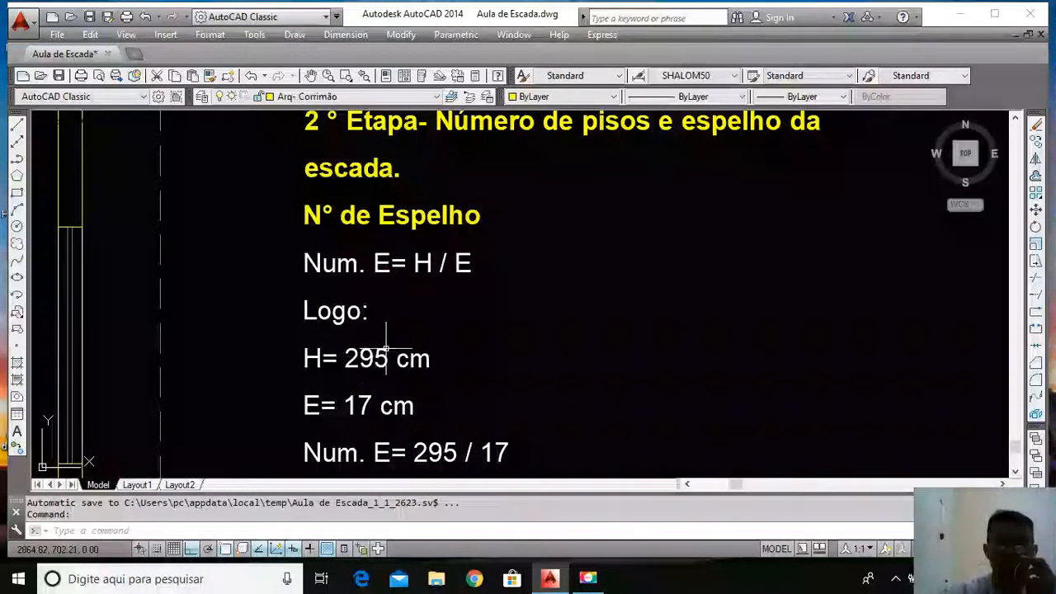
{"action": "scroll", "coordinate": [388, 341], "scroll_direction": "down", "scroll_amount": 6}
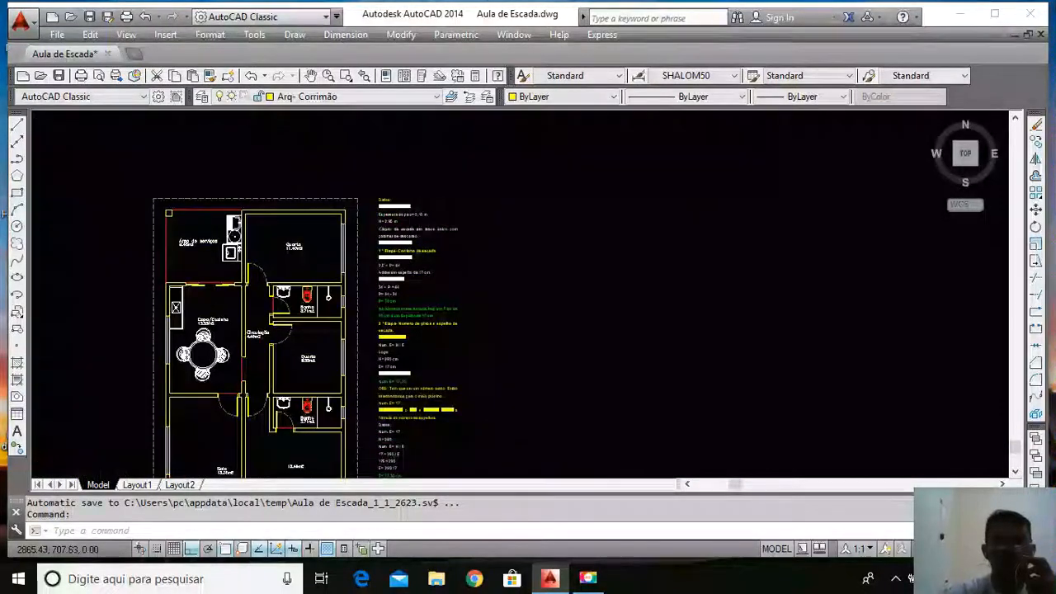
{"action": "scroll", "coordinate": [409, 178], "scroll_direction": "up", "scroll_amount": 7}
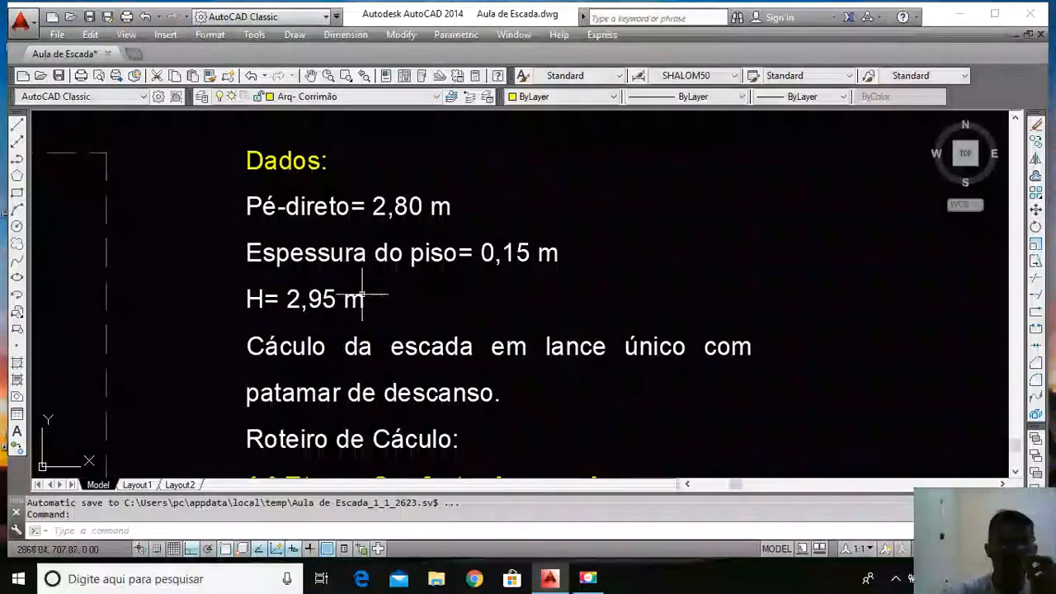
{"action": "scroll", "coordinate": [428, 153], "scroll_direction": "down", "scroll_amount": 6}
{"action": "scroll", "coordinate": [373, 367], "scroll_direction": "up", "scroll_amount": 4}
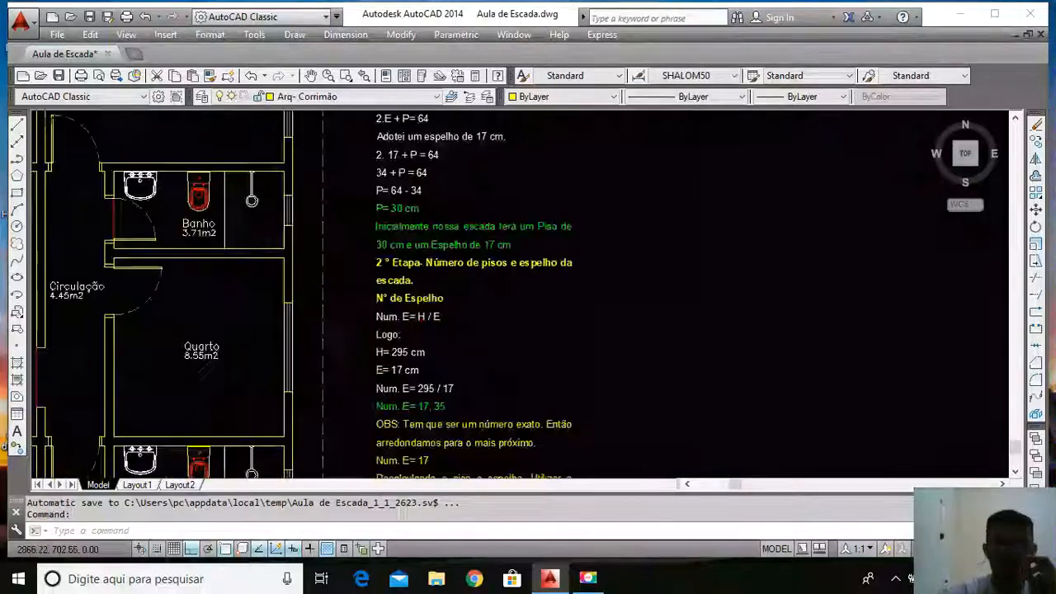
{"action": "scroll", "coordinate": [373, 366], "scroll_direction": "up", "scroll_amount": 2}
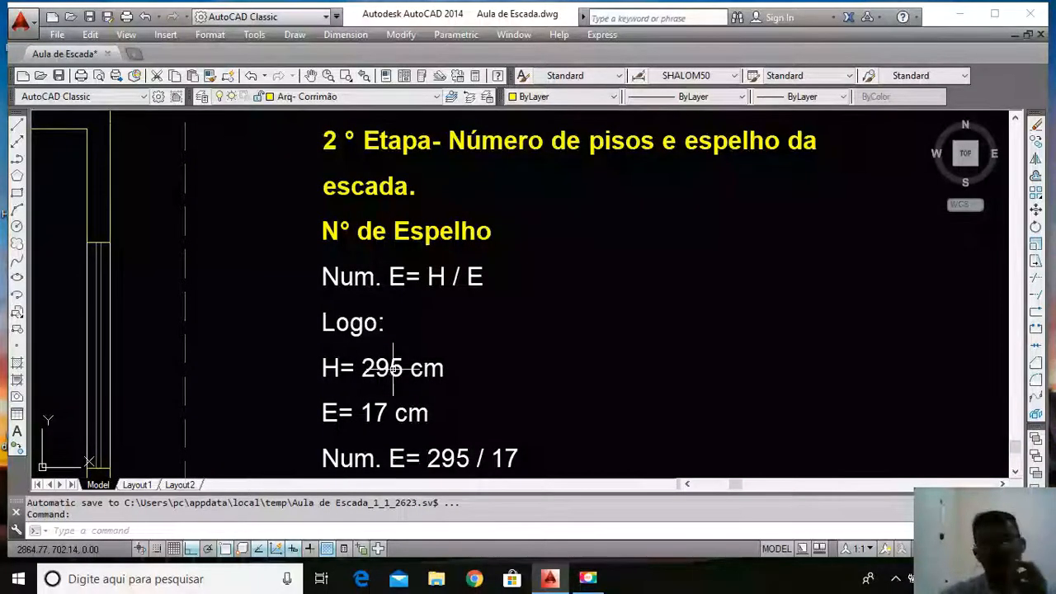
Trace the riser height E back to the Blondel stage and read the riser-count division and its rounding note
{"action": "scroll", "coordinate": [414, 374], "scroll_direction": "down", "scroll_amount": 4}
{"action": "scroll", "coordinate": [421, 247], "scroll_direction": "up", "scroll_amount": 3}
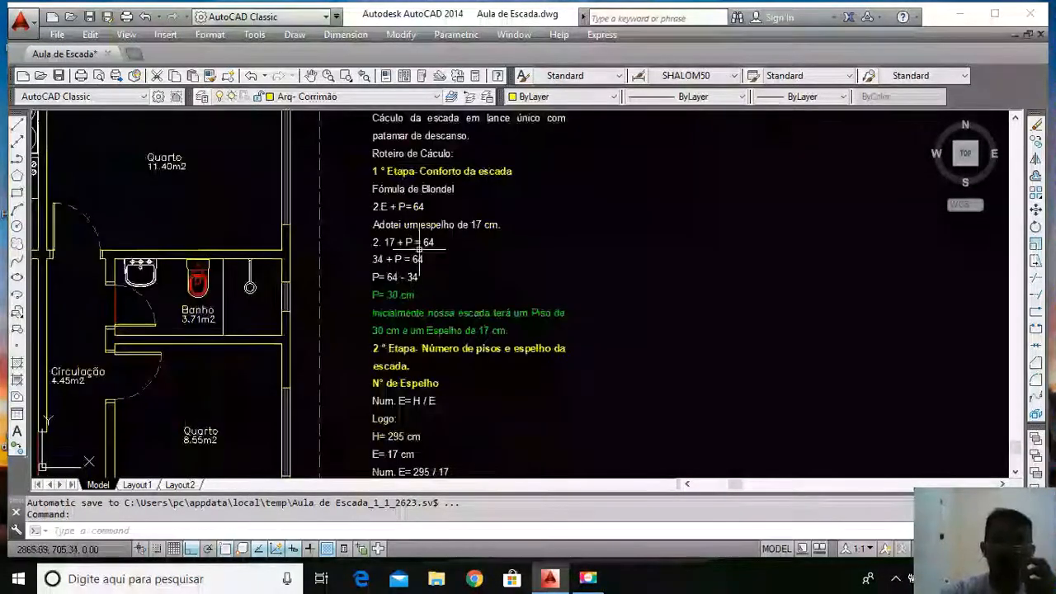
{"action": "scroll", "coordinate": [489, 236], "scroll_direction": "up", "scroll_amount": 3}
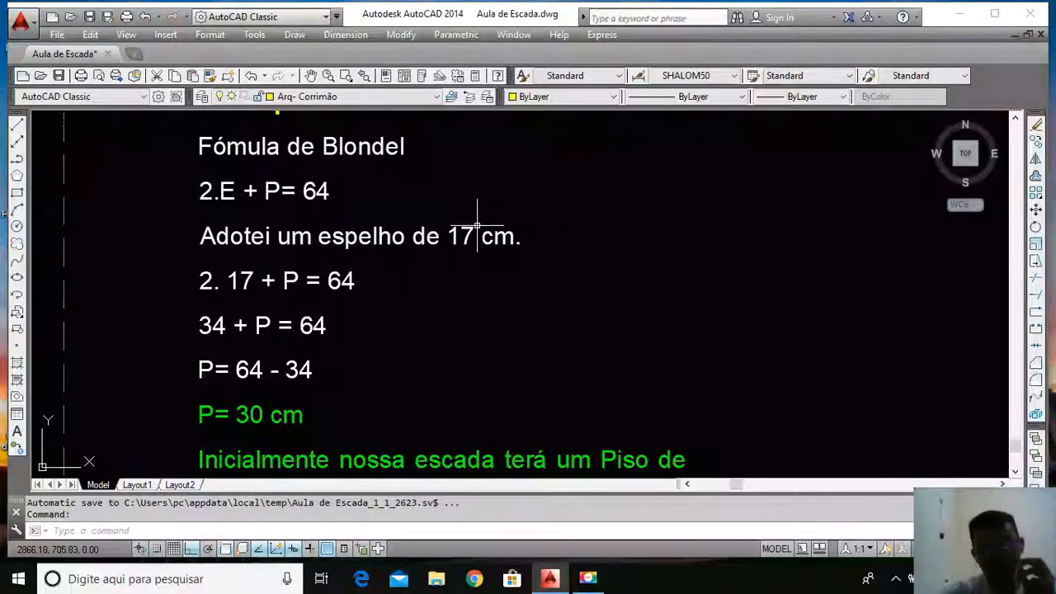
{"action": "scroll", "coordinate": [507, 211], "scroll_direction": "down", "scroll_amount": 3}
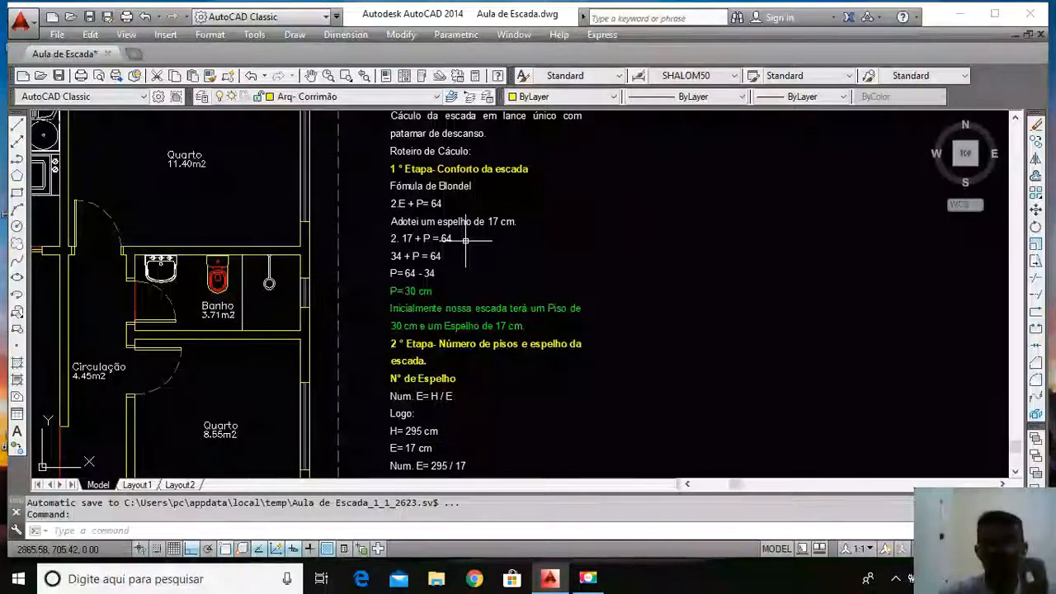
{"action": "scroll", "coordinate": [437, 231], "scroll_direction": "down", "scroll_amount": 2}
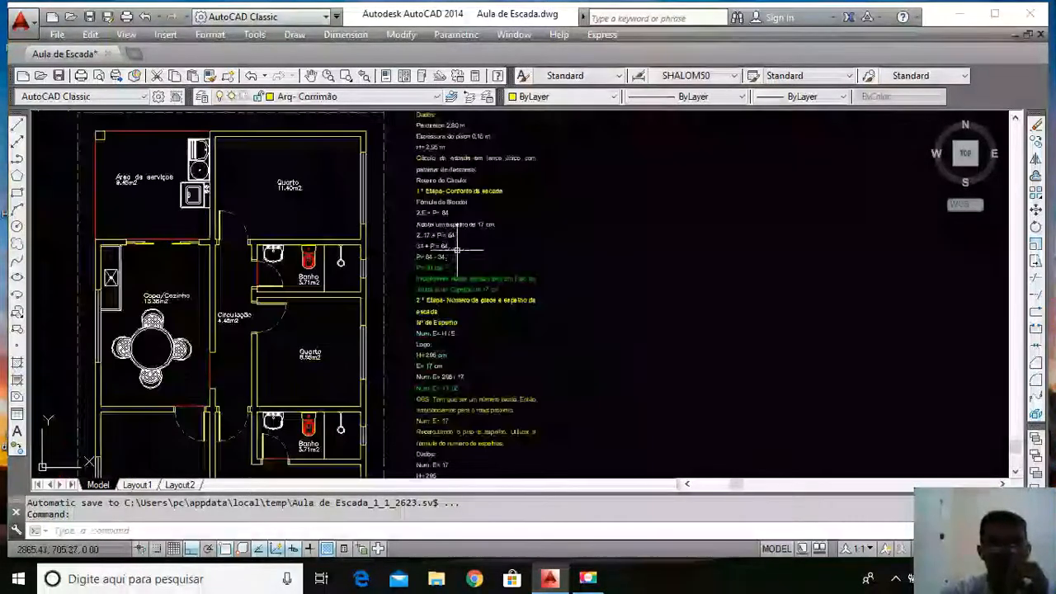
{"action": "scroll", "coordinate": [426, 363], "scroll_direction": "up", "scroll_amount": 4}
{"action": "scroll", "coordinate": [426, 356], "scroll_direction": "up", "scroll_amount": 2}
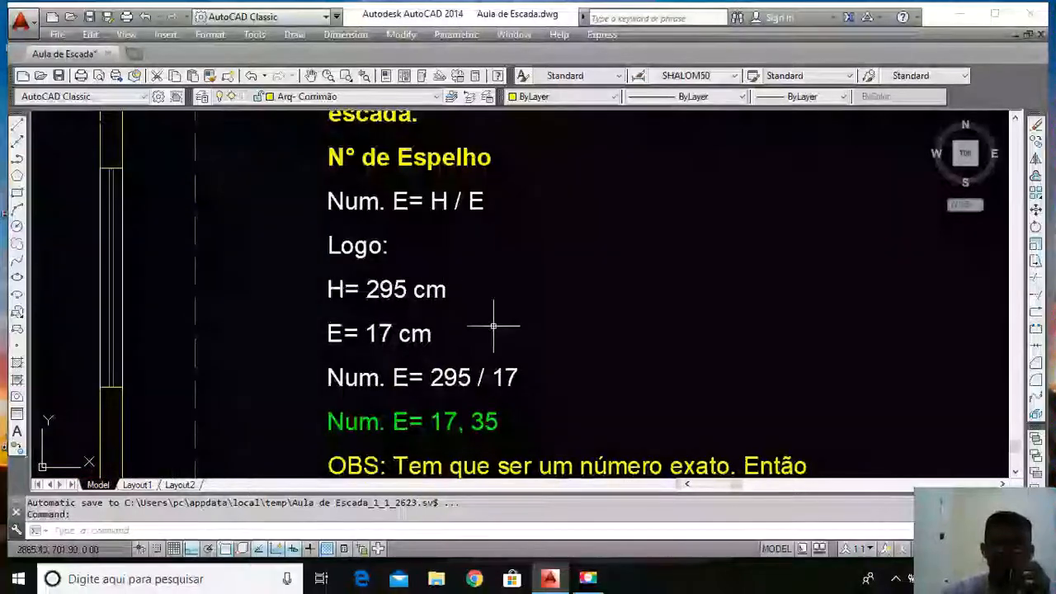
{"action": "scroll", "coordinate": [438, 217], "scroll_direction": "down", "scroll_amount": 2}
{"action": "scroll", "coordinate": [471, 295], "scroll_direction": "up", "scroll_amount": 2}
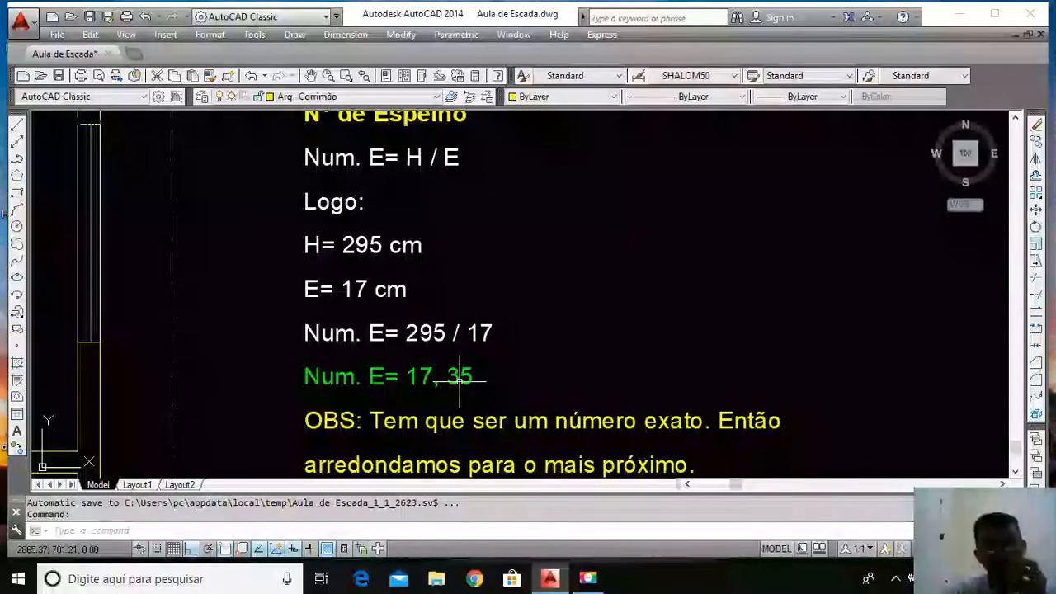
{"action": "scroll", "coordinate": [458, 227], "scroll_direction": "down", "scroll_amount": 4}
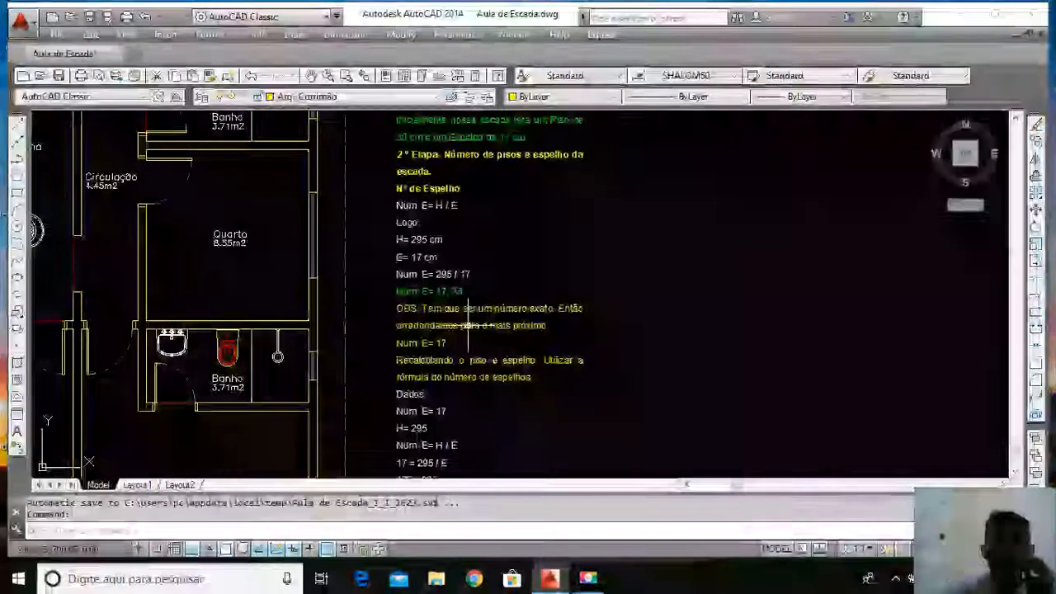
Read the note on rounding the number of risers and the Dados restated for recalculating the tread and riser
{"action": "scroll", "coordinate": [467, 325], "scroll_direction": "up", "scroll_amount": 4}
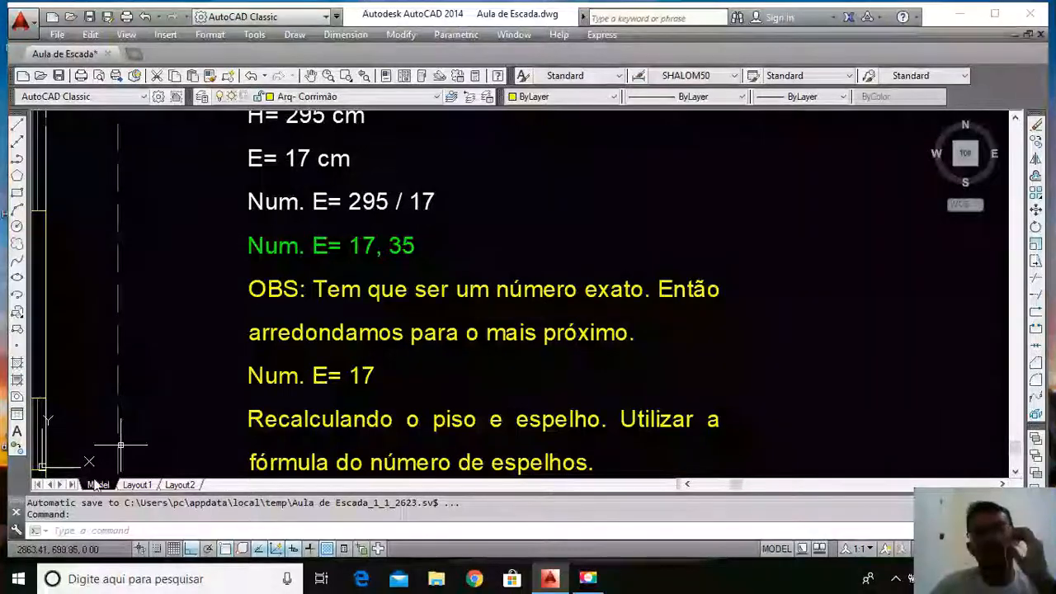
{"action": "scroll", "coordinate": [279, 257], "scroll_direction": "down", "scroll_amount": 4}
{"action": "scroll", "coordinate": [384, 325], "scroll_direction": "up", "scroll_amount": 6}
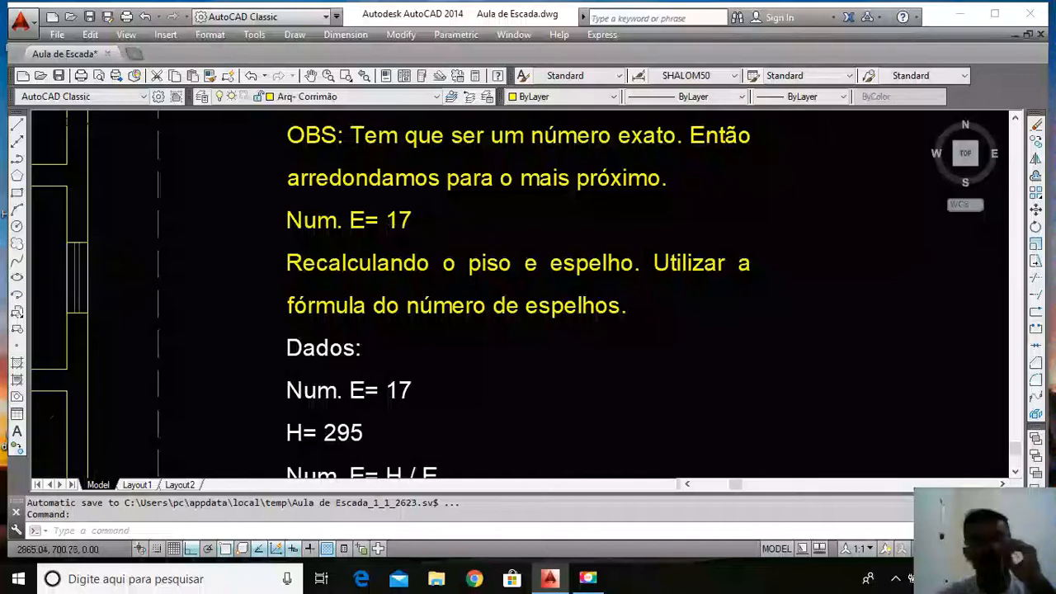
{"action": "scroll", "coordinate": [378, 273], "scroll_direction": "down", "scroll_amount": 3}
{"action": "scroll", "coordinate": [378, 273], "scroll_direction": "up", "scroll_amount": 1}
{"action": "scroll", "coordinate": [379, 278], "scroll_direction": "up", "scroll_amount": 4}
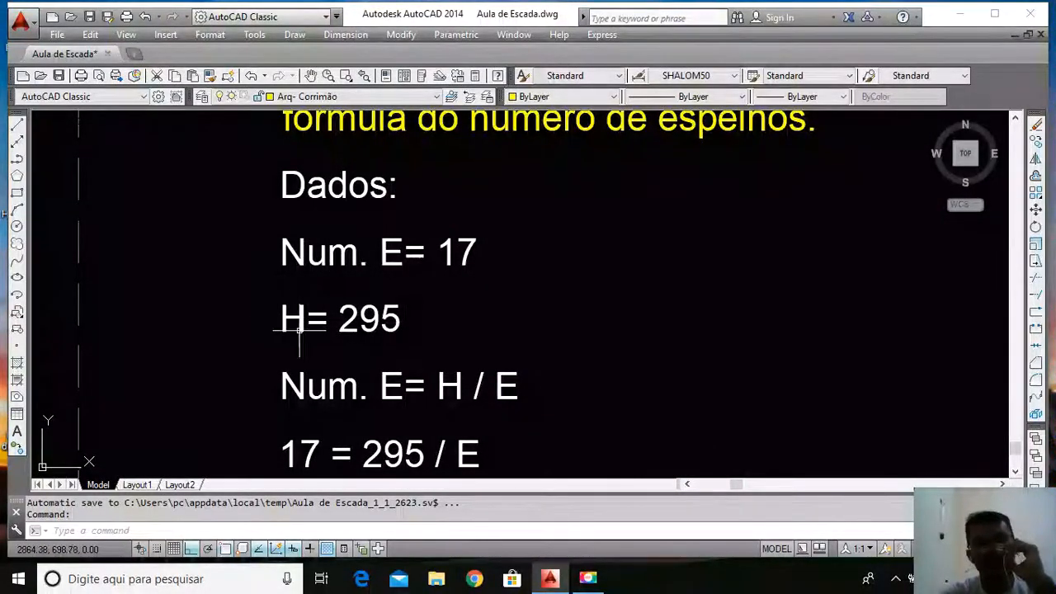
Follow how the riser height E is recalculated from the formula Num. E= H / E
{"action": "scroll", "coordinate": [309, 328], "scroll_direction": "down", "scroll_amount": 2}
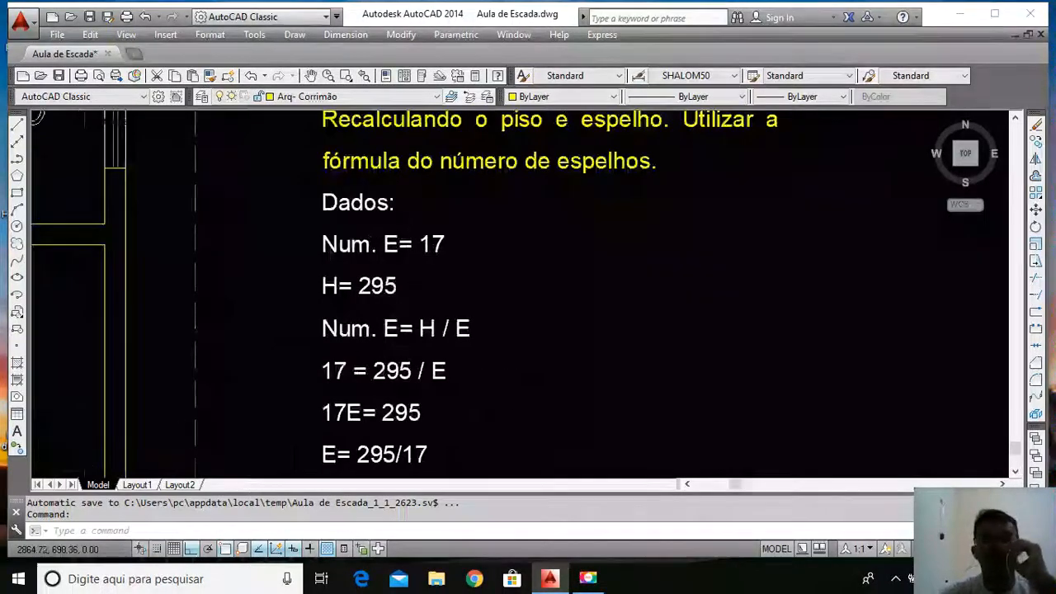
{"action": "scroll", "coordinate": [318, 338], "scroll_direction": "up", "scroll_amount": 2}
{"action": "scroll", "coordinate": [401, 328], "scroll_direction": "down", "scroll_amount": 3}
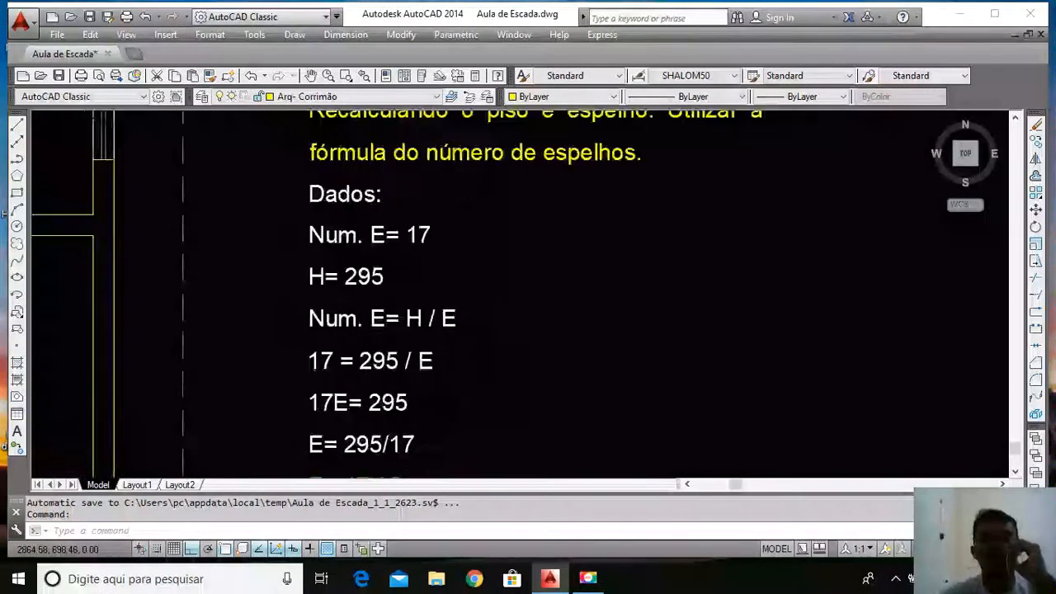
{"action": "scroll", "coordinate": [388, 266], "scroll_direction": "up", "scroll_amount": 2}
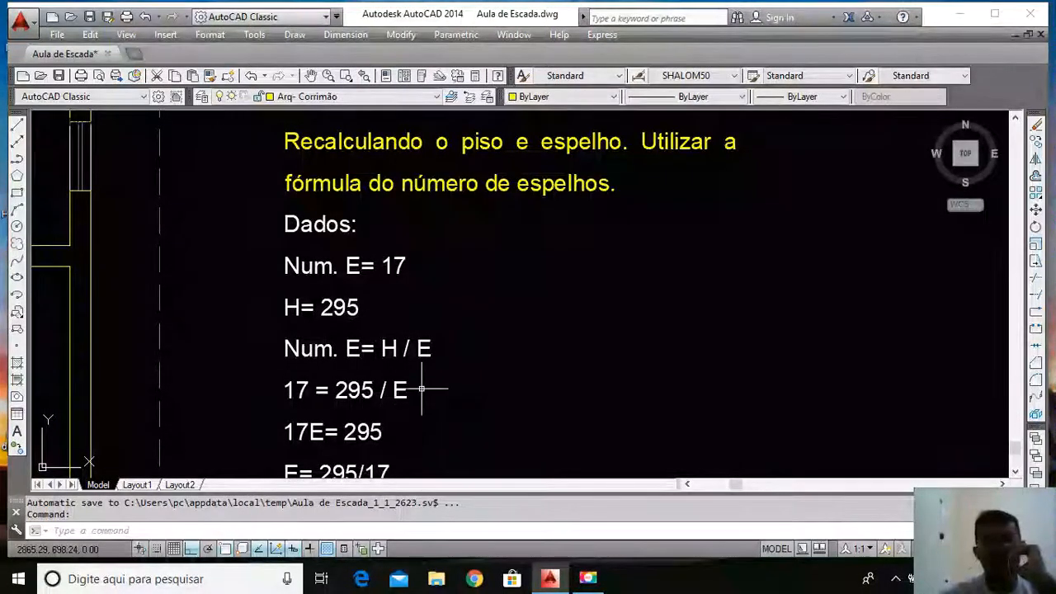
{"action": "scroll", "coordinate": [421, 330], "scroll_direction": "down", "scroll_amount": 3}
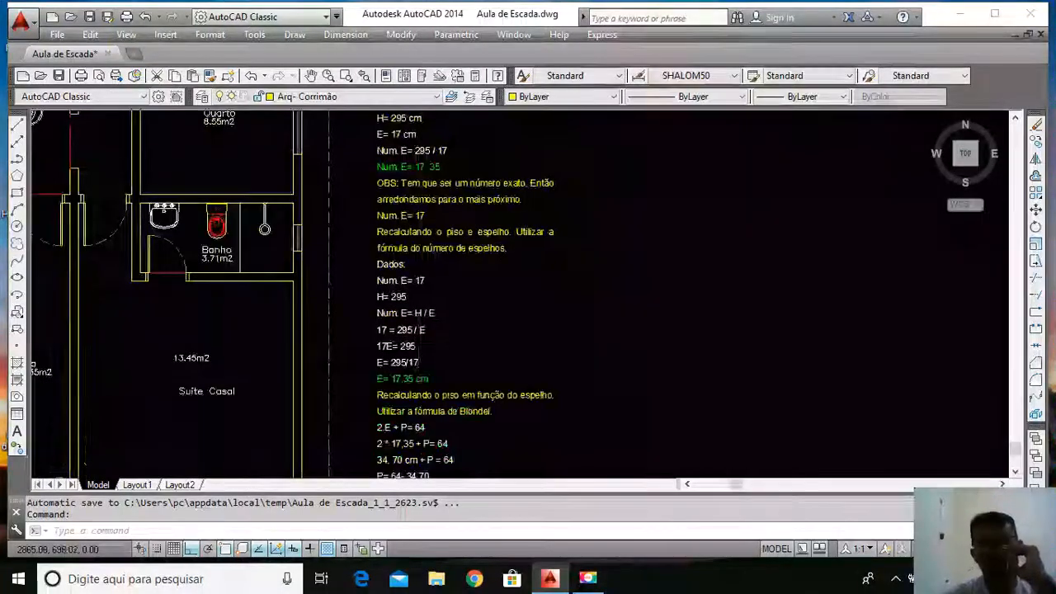
{"action": "scroll", "coordinate": [416, 352], "scroll_direction": "up", "scroll_amount": 4}
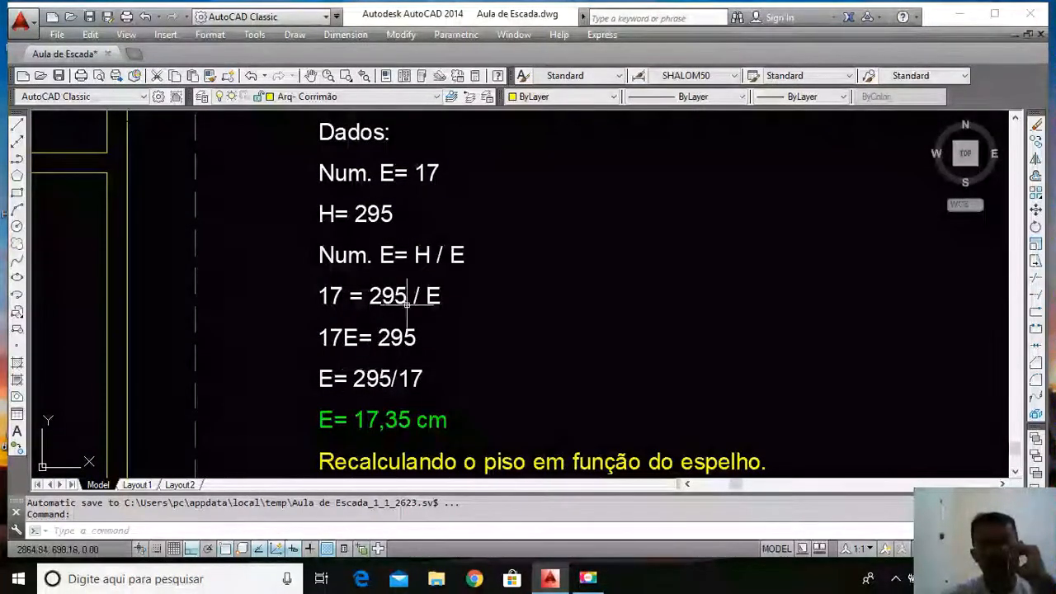
{"action": "scroll", "coordinate": [400, 297], "scroll_direction": "down", "scroll_amount": 2}
{"action": "scroll", "coordinate": [394, 377], "scroll_direction": "up", "scroll_amount": 4}
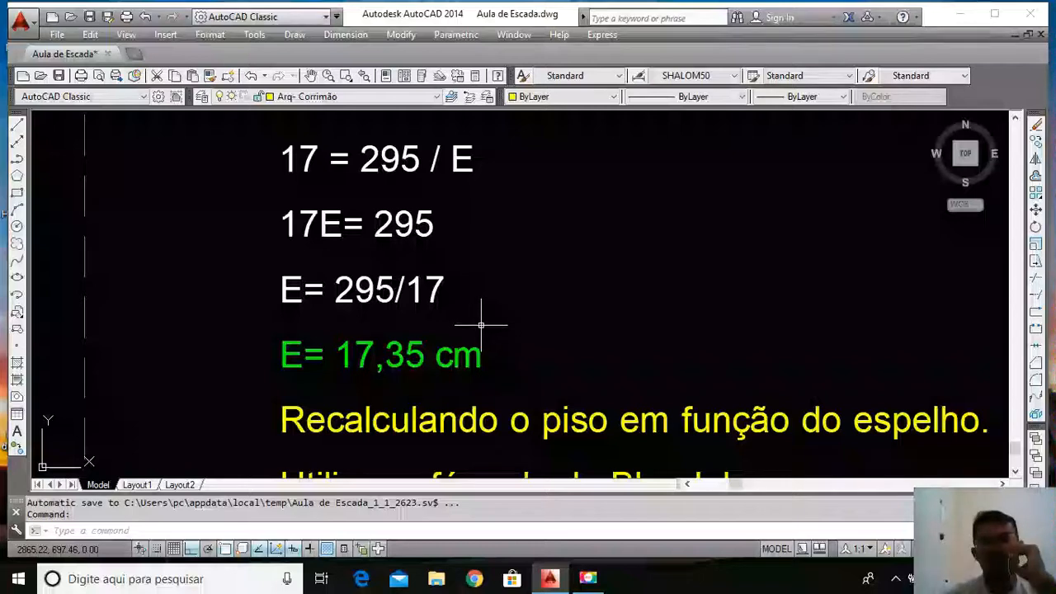
{"action": "scroll", "coordinate": [370, 344], "scroll_direction": "down", "scroll_amount": 2}
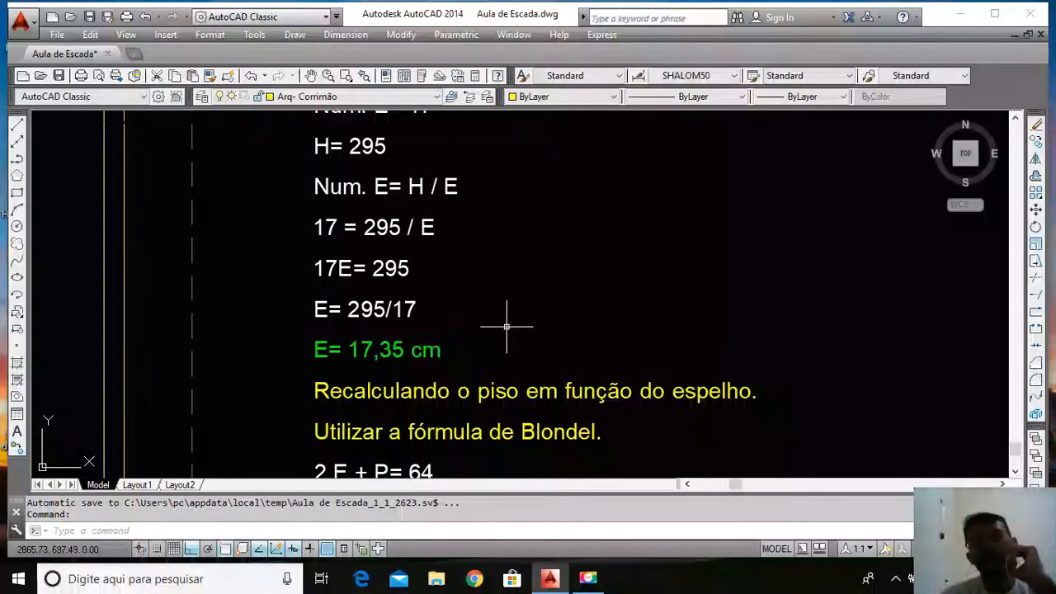
Examine the Blondel recalculation of tread depth P from the new riser height, and the tread count under N° de Pisos
{"action": "scroll", "coordinate": [563, 236], "scroll_direction": "down", "scroll_amount": 2}
{"action": "scroll", "coordinate": [626, 310], "scroll_direction": "up", "scroll_amount": 2}
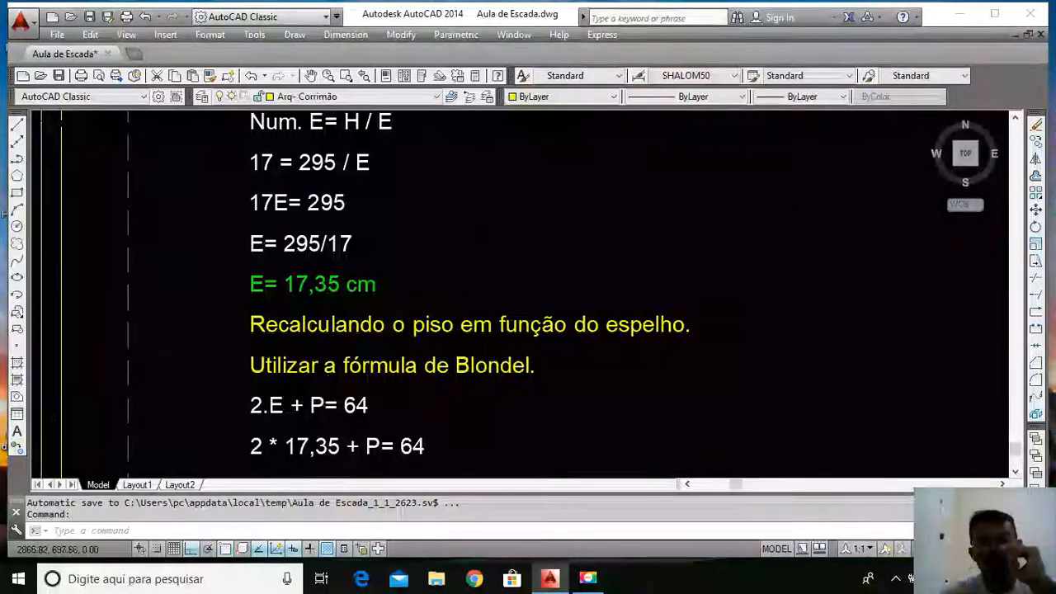
{"action": "scroll", "coordinate": [434, 229], "scroll_direction": "down", "scroll_amount": 3}
{"action": "scroll", "coordinate": [429, 272], "scroll_direction": "up", "scroll_amount": 3}
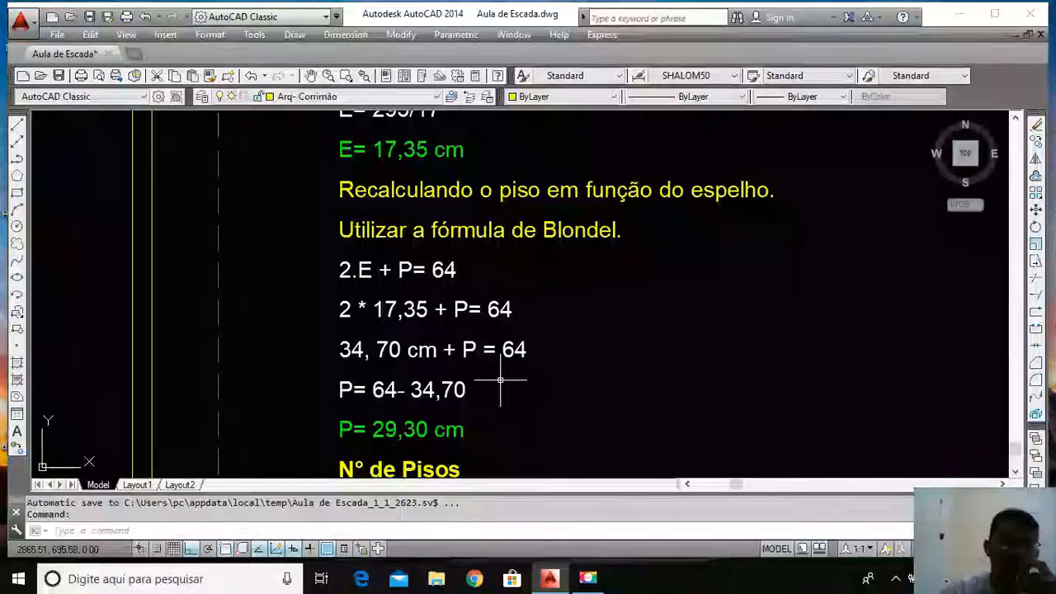
{"action": "scroll", "coordinate": [472, 153], "scroll_direction": "down", "scroll_amount": 4}
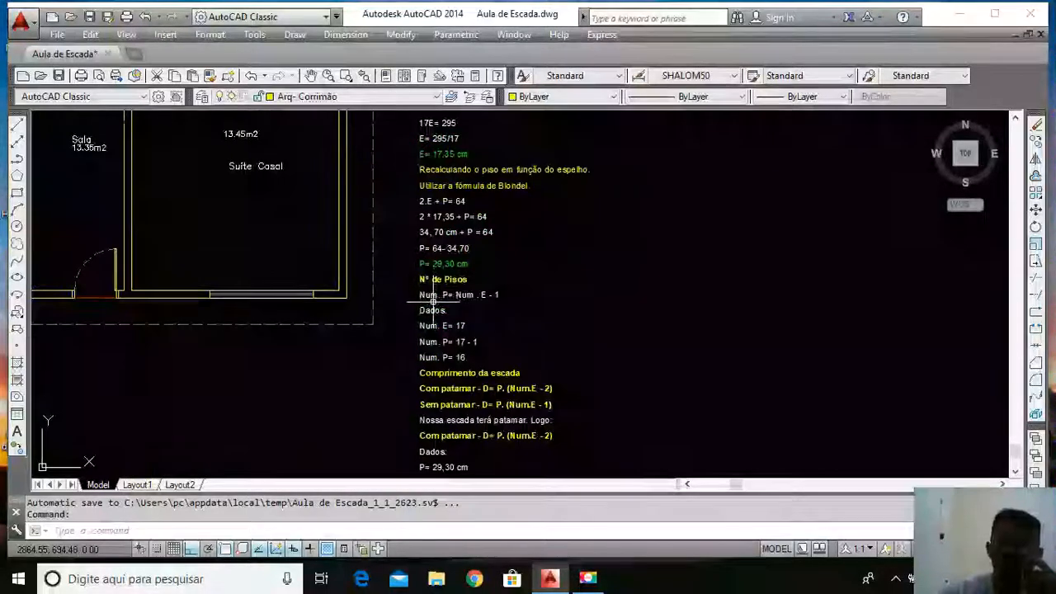
{"action": "scroll", "coordinate": [436, 306], "scroll_direction": "up", "scroll_amount": 4}
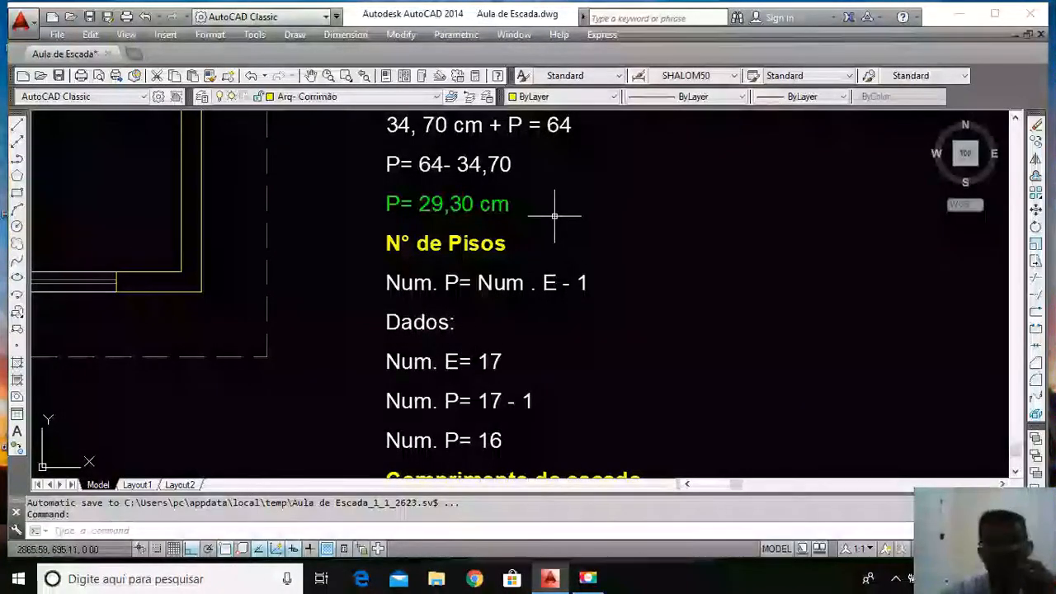
Compare the stair length formulas with and without a landing under Comprimento da escada
{"action": "scroll", "coordinate": [549, 203], "scroll_direction": "down", "scroll_amount": 5}
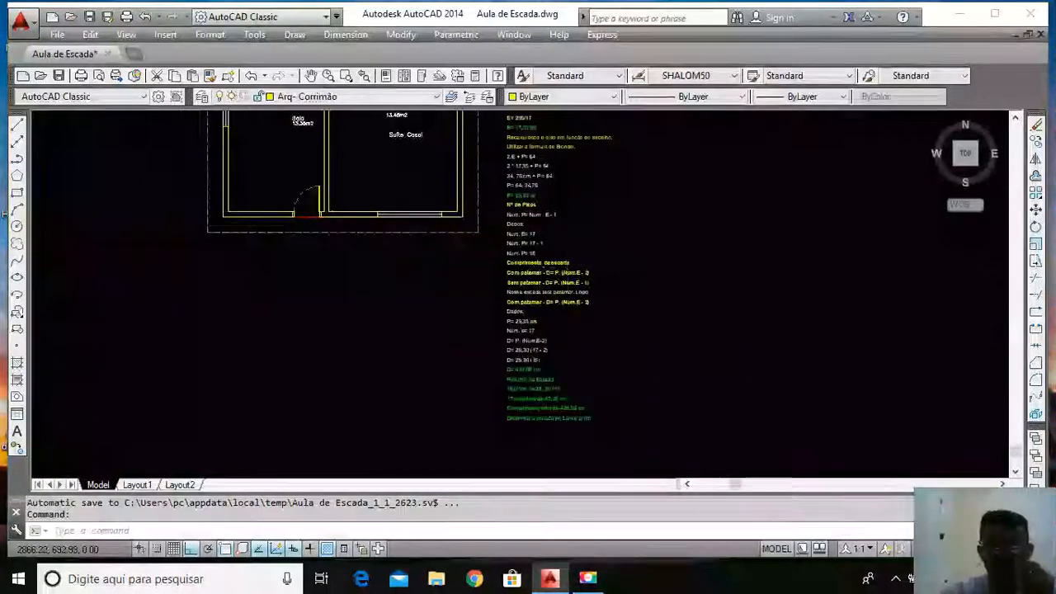
{"action": "scroll", "coordinate": [571, 269], "scroll_direction": "up", "scroll_amount": 4}
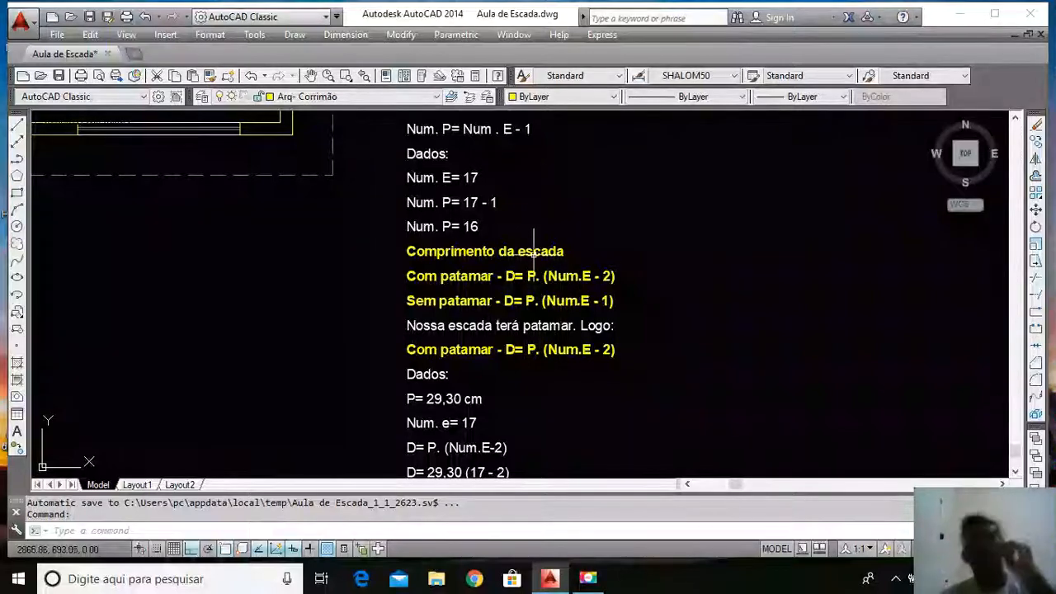
{"action": "scroll", "coordinate": [649, 307], "scroll_direction": "up", "scroll_amount": 2}
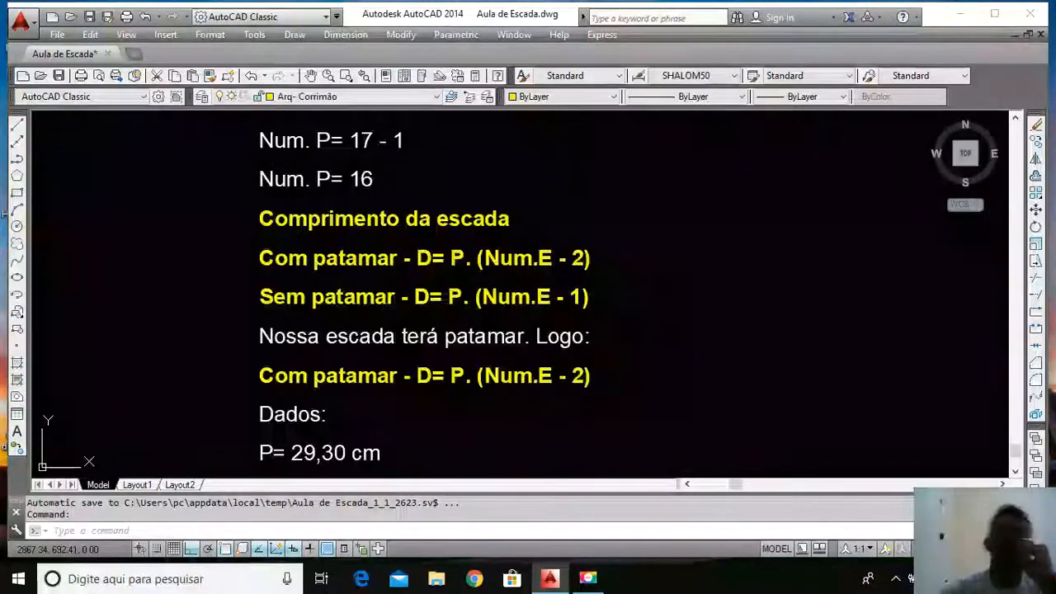
{"action": "scroll", "coordinate": [522, 299], "scroll_direction": "up", "scroll_amount": 2}
{"action": "scroll", "coordinate": [571, 334], "scroll_direction": "down", "scroll_amount": 6}
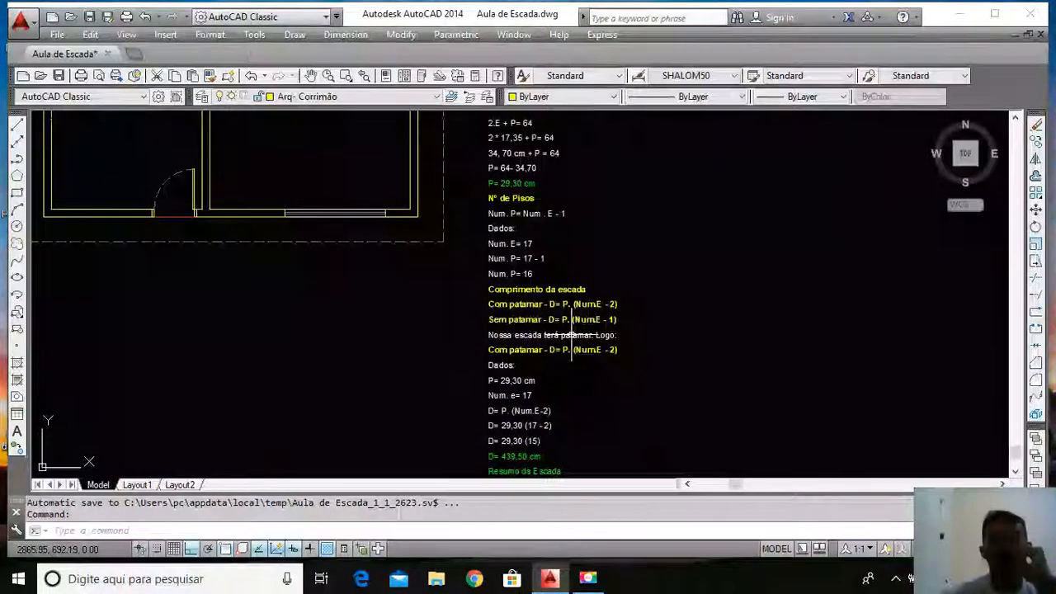
{"action": "scroll", "coordinate": [500, 238], "scroll_direction": "down", "scroll_amount": 2}
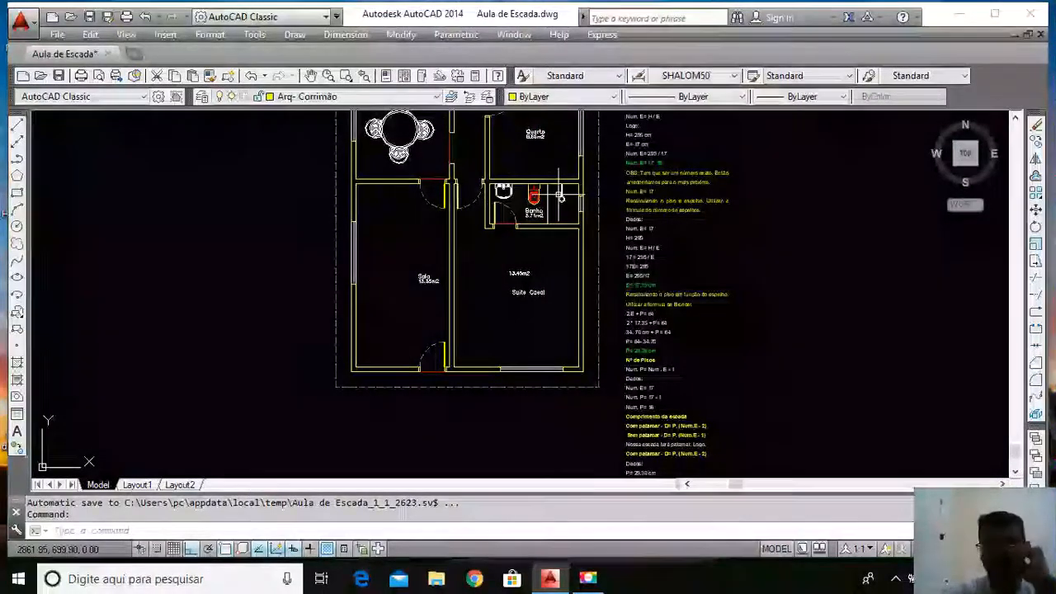
{"action": "scroll", "coordinate": [627, 305], "scroll_direction": "up", "scroll_amount": 4}
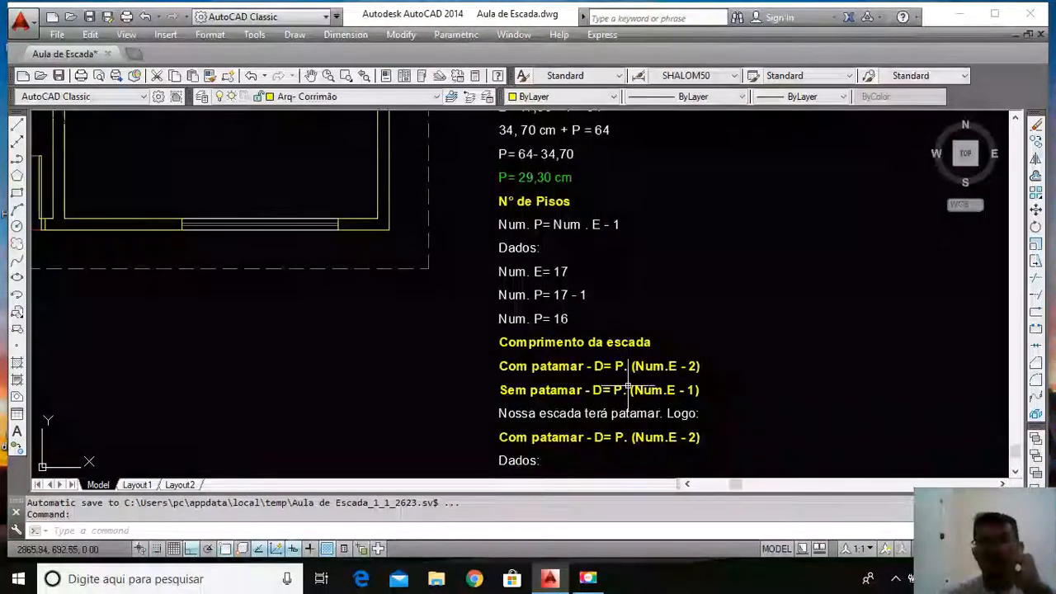
{"action": "scroll", "coordinate": [589, 341], "scroll_direction": "down", "scroll_amount": 5}
{"action": "scroll", "coordinate": [567, 317], "scroll_direction": "up", "scroll_amount": 3}
{"action": "scroll", "coordinate": [568, 318], "scroll_direction": "up", "scroll_amount": 4}
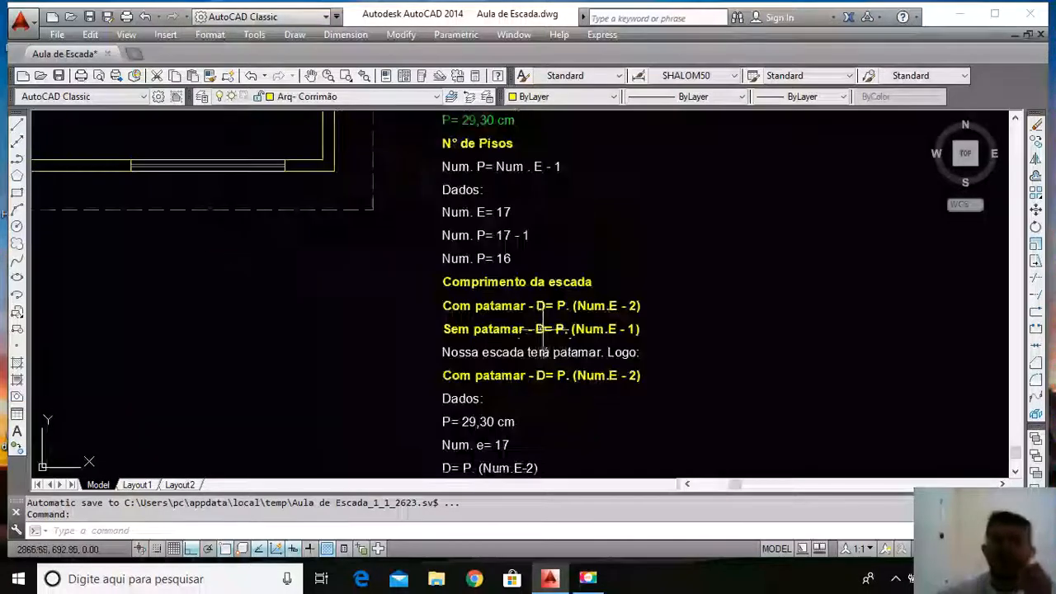
{"action": "scroll", "coordinate": [607, 338], "scroll_direction": "up", "scroll_amount": 2}
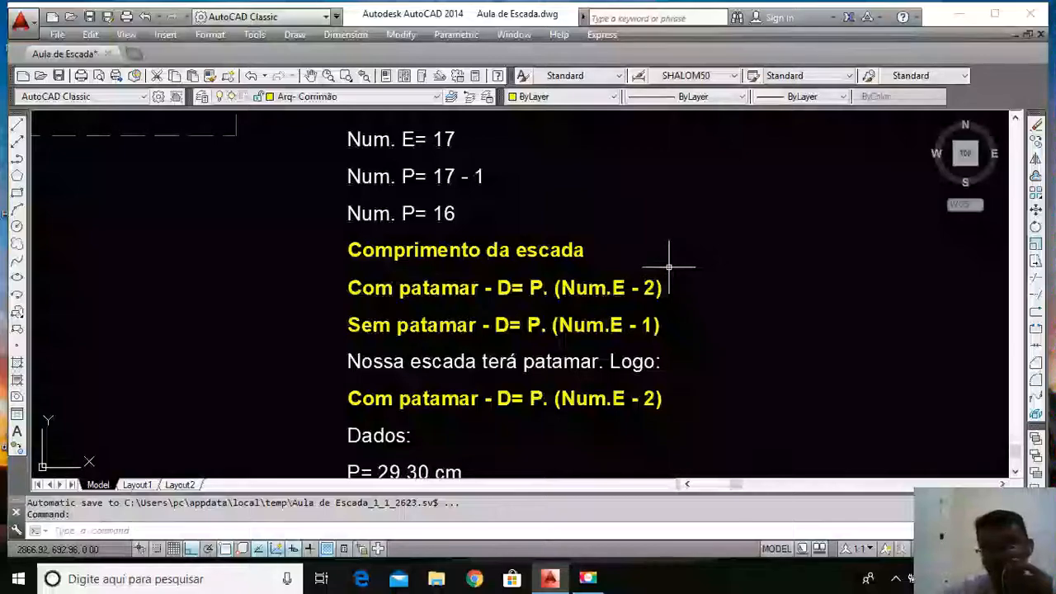
{"action": "scroll", "coordinate": [664, 285], "scroll_direction": "down", "scroll_amount": 5}
{"action": "scroll", "coordinate": [654, 309], "scroll_direction": "up", "scroll_amount": 5}
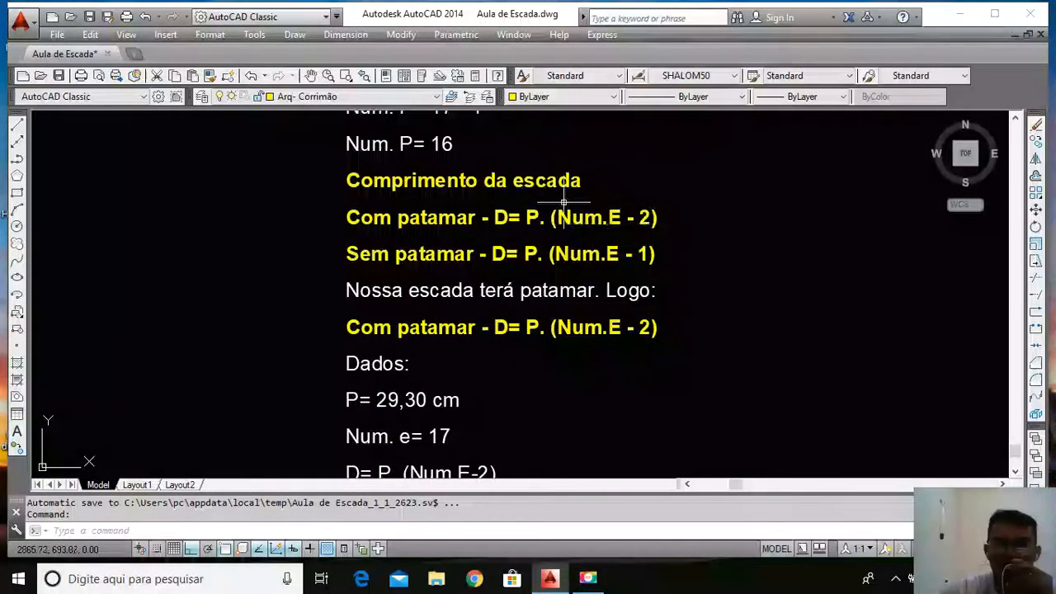
Read the calculation of stair length D for the landing case and the Resumo da Escada at the end of the notes
{"action": "scroll", "coordinate": [511, 240], "scroll_direction": "down", "scroll_amount": 5}
{"action": "scroll", "coordinate": [446, 231], "scroll_direction": "up", "scroll_amount": 5}
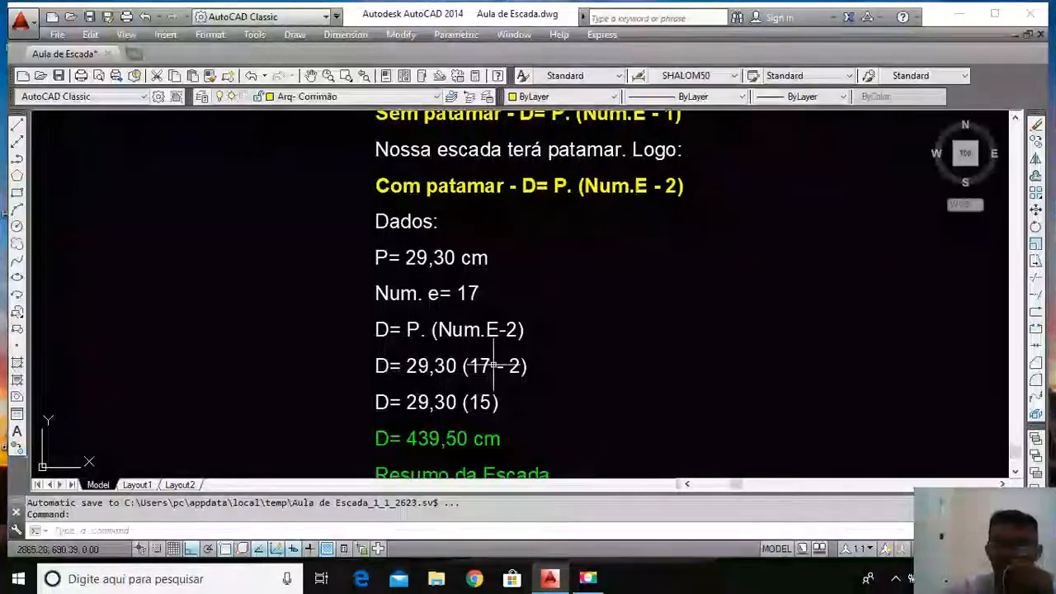
{"action": "scroll", "coordinate": [448, 306], "scroll_direction": "down", "scroll_amount": 3}
{"action": "scroll", "coordinate": [448, 379], "scroll_direction": "up", "scroll_amount": 3}
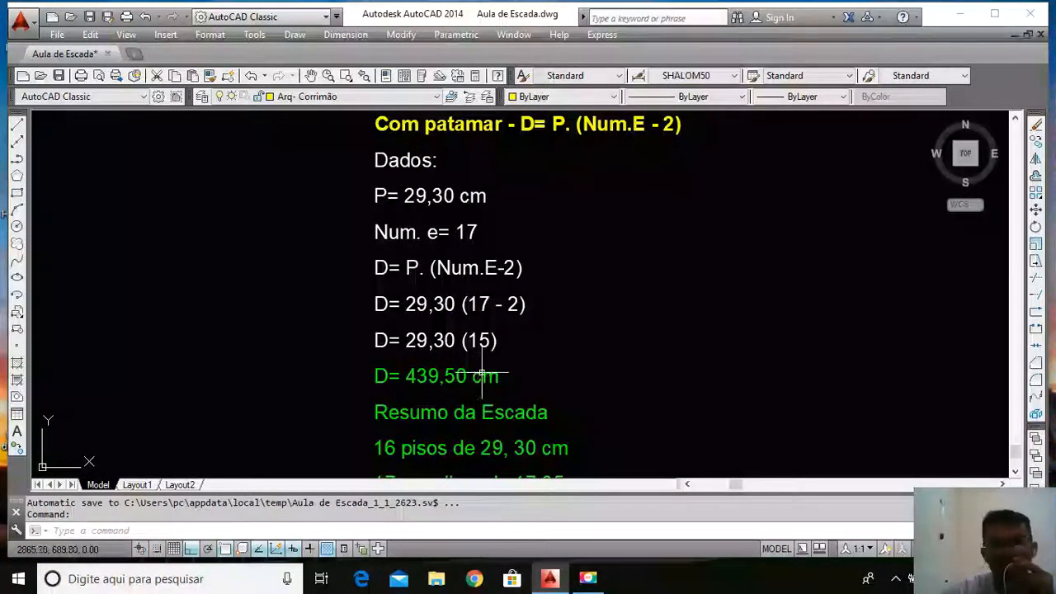
{"action": "scroll", "coordinate": [468, 217], "scroll_direction": "down", "scroll_amount": 2}
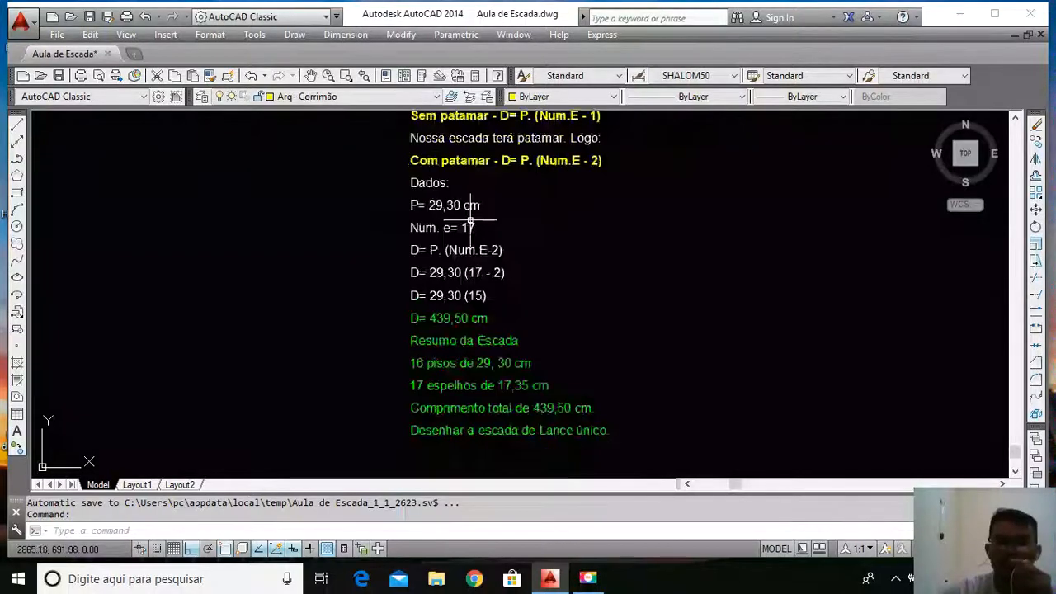
{"action": "scroll", "coordinate": [528, 255], "scroll_direction": "down", "scroll_amount": 4}
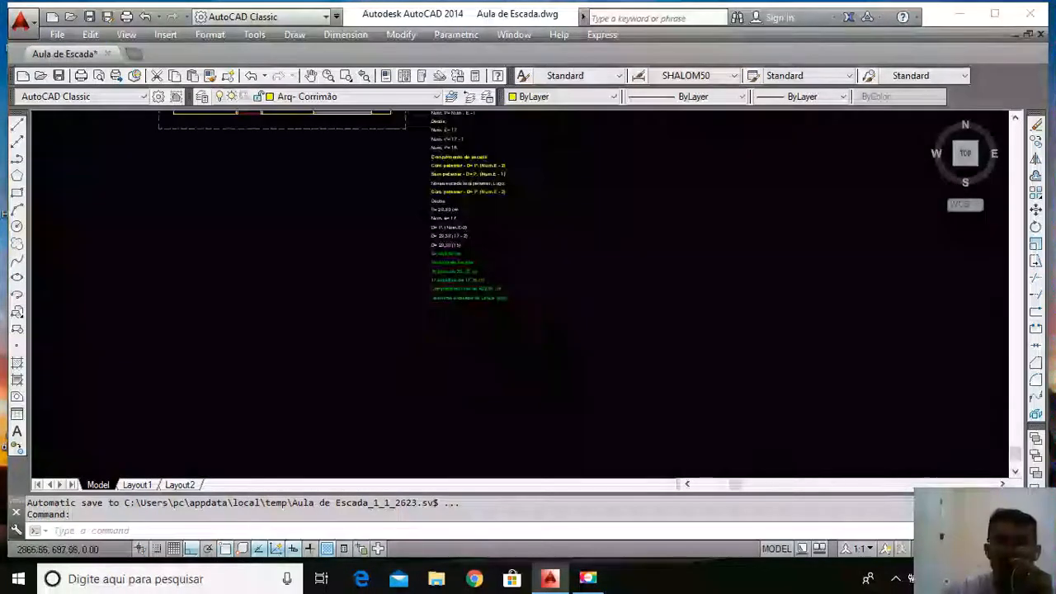
{"action": "scroll", "coordinate": [474, 269], "scroll_direction": "up", "scroll_amount": 7}
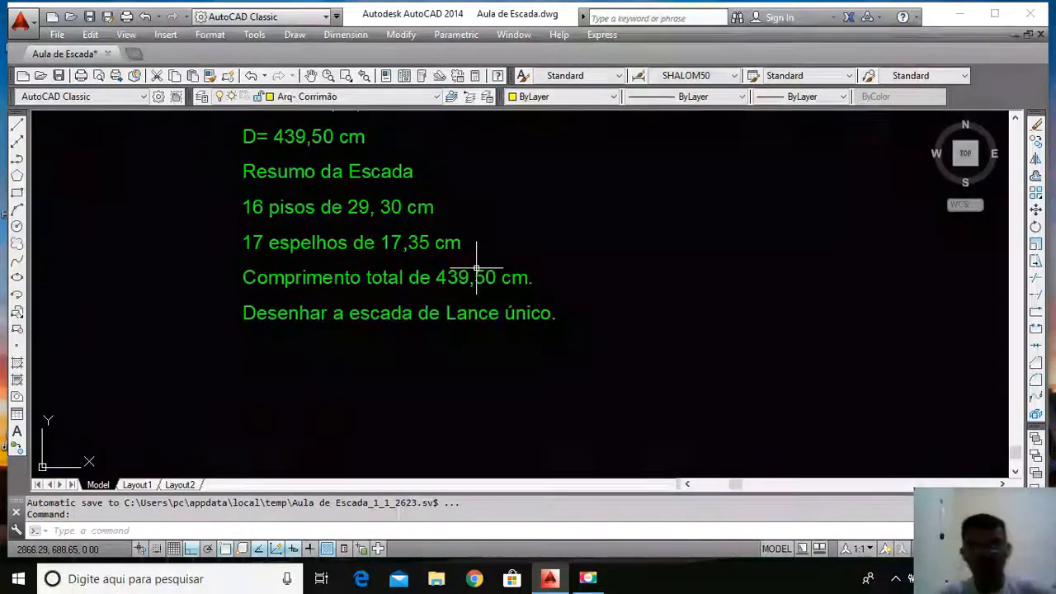
Make Arq- Escadas the current layer in the layer properties and close them
{"action": "type", "text": "LA"}
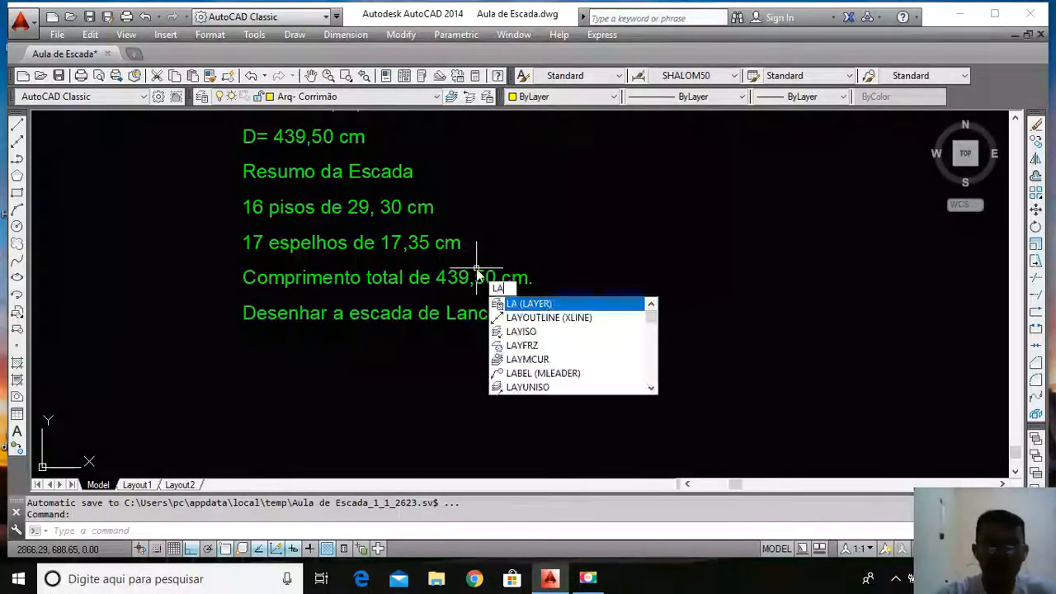
{"action": "key", "text": "Return"}
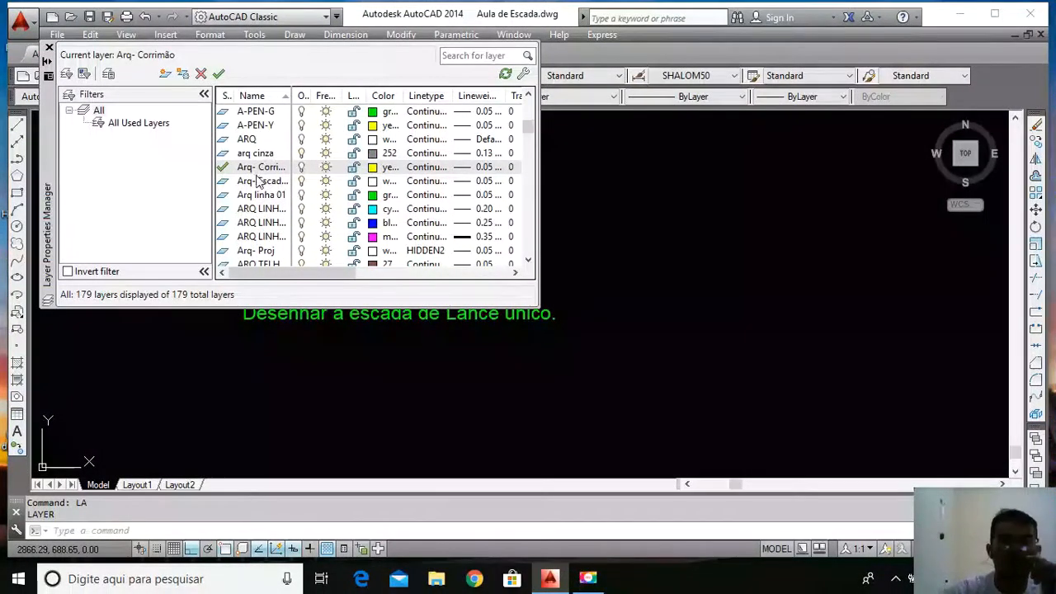
{"action": "left_click", "coordinate": [261, 183]}
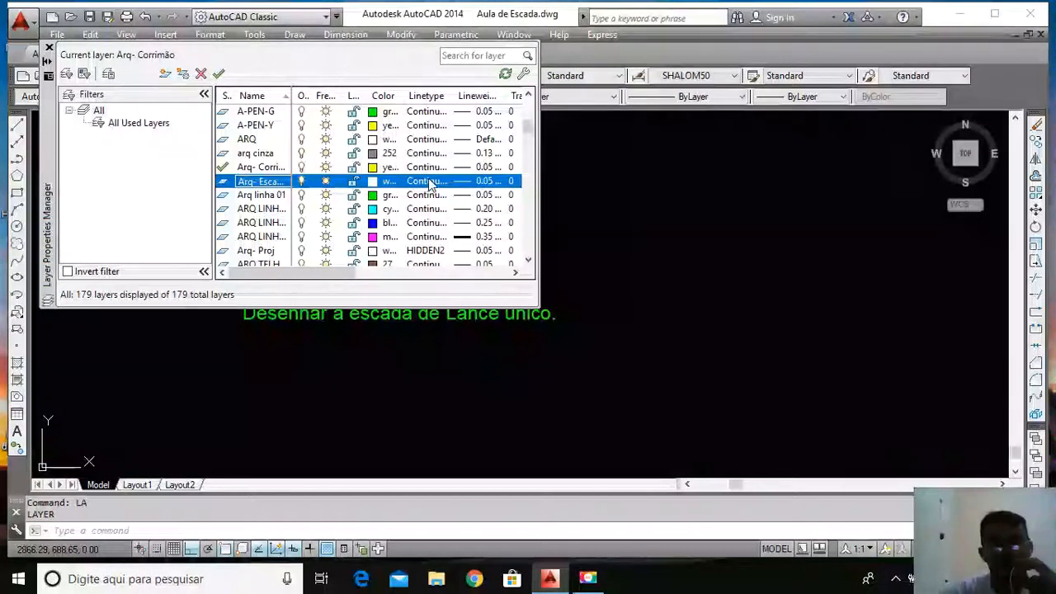
{"action": "double_click", "coordinate": [275, 183]}
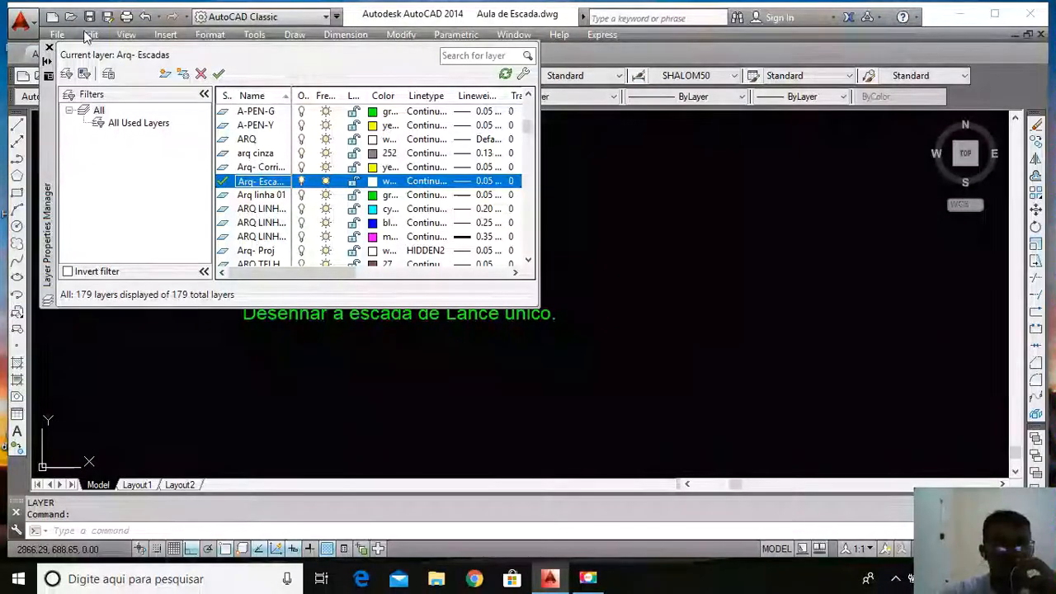
{"action": "left_click", "coordinate": [49, 48]}
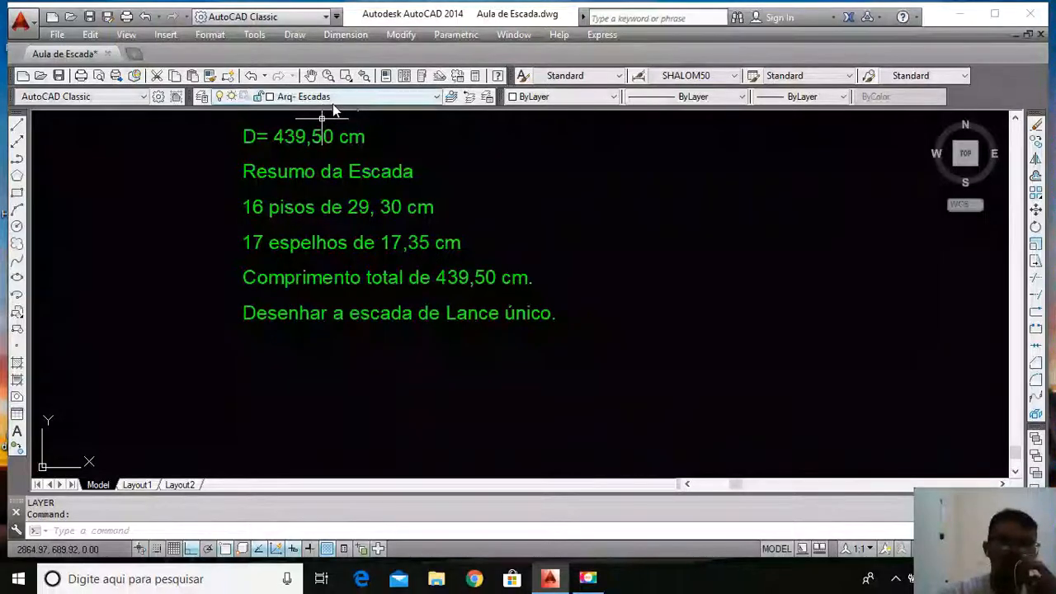
{"action": "scroll", "coordinate": [516, 236], "scroll_direction": "down", "scroll_amount": 3}
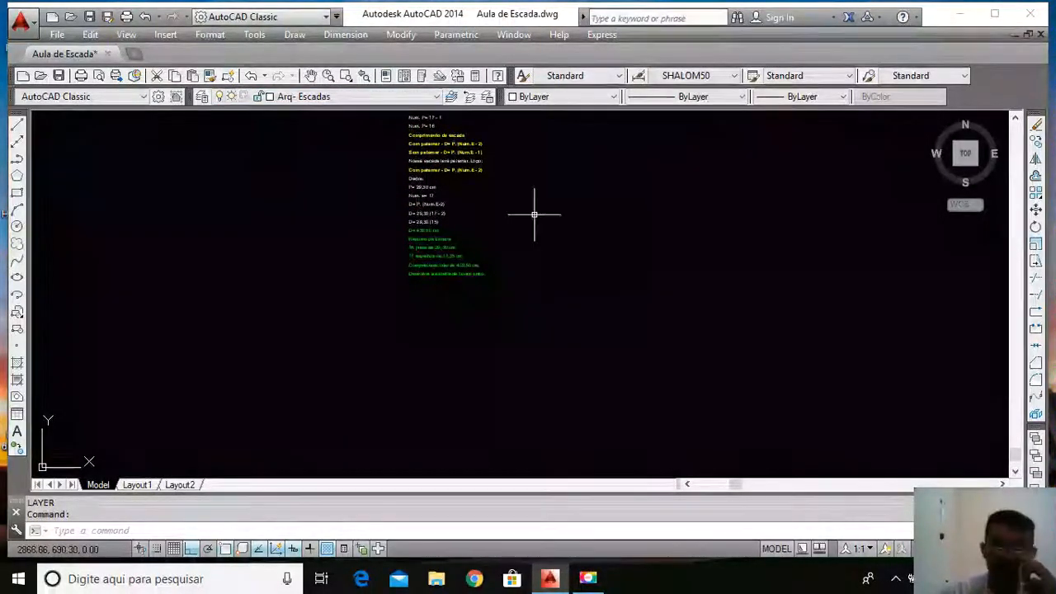
{"action": "scroll", "coordinate": [569, 259], "scroll_direction": "up", "scroll_amount": 3}
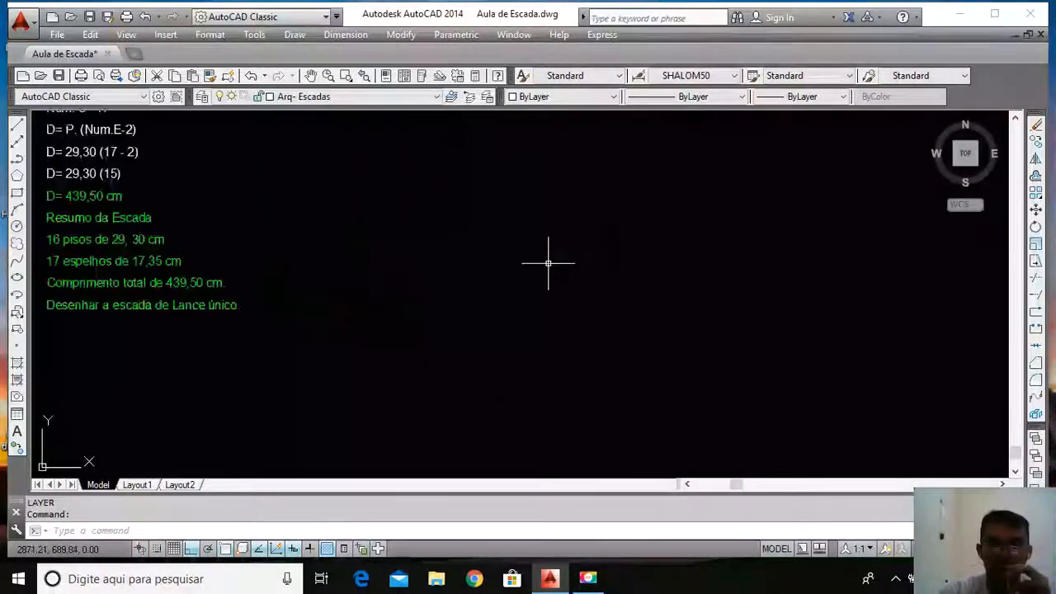
Draw a horizontal line about 10 units long in the empty space beside the stair summary notes
{"action": "type", "text": "l"}
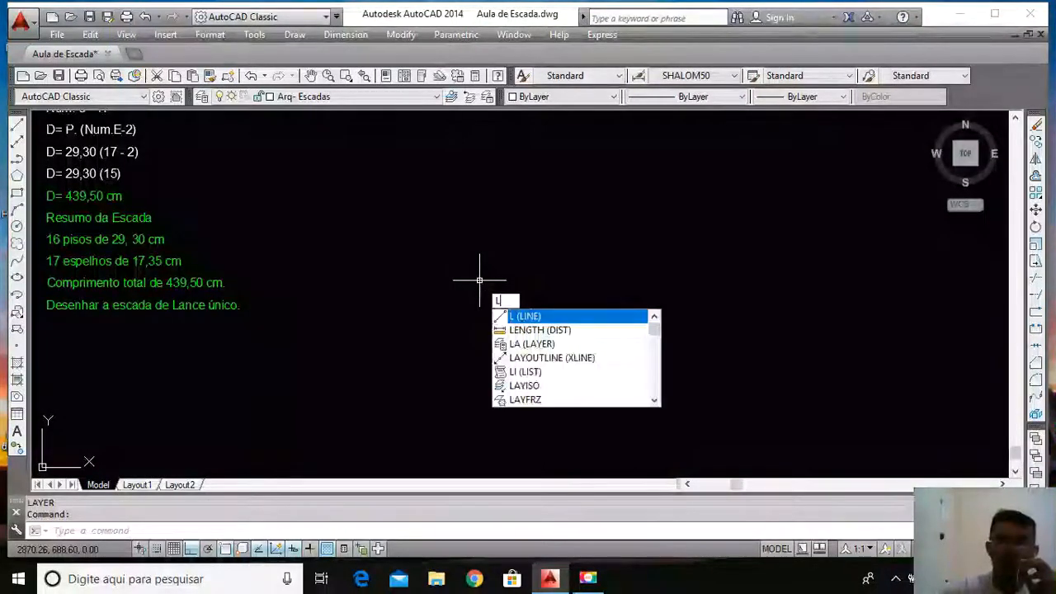
{"action": "key", "text": "Return"}
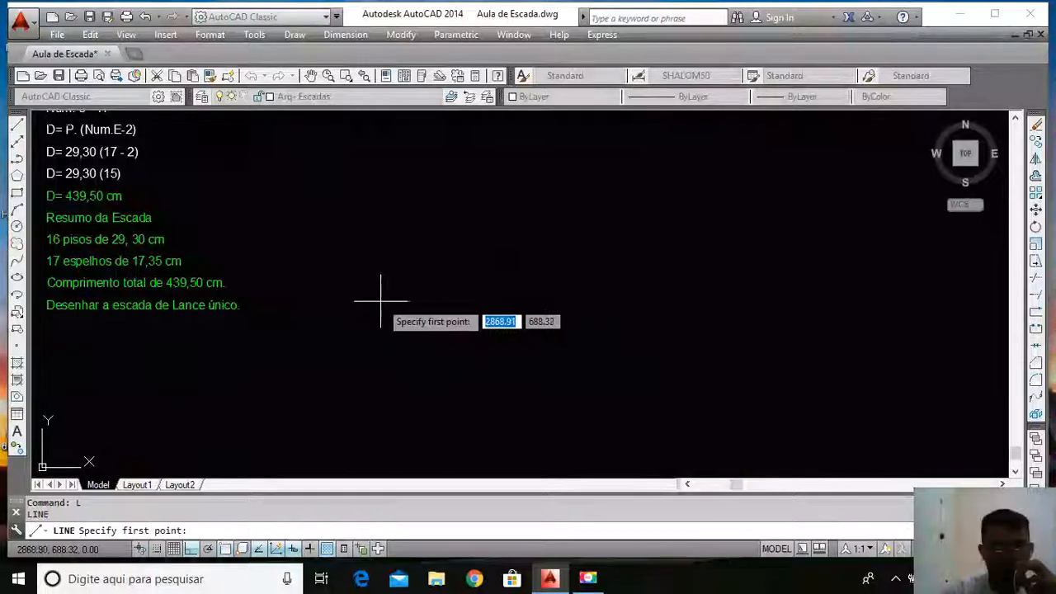
{"action": "left_click", "coordinate": [379, 304]}
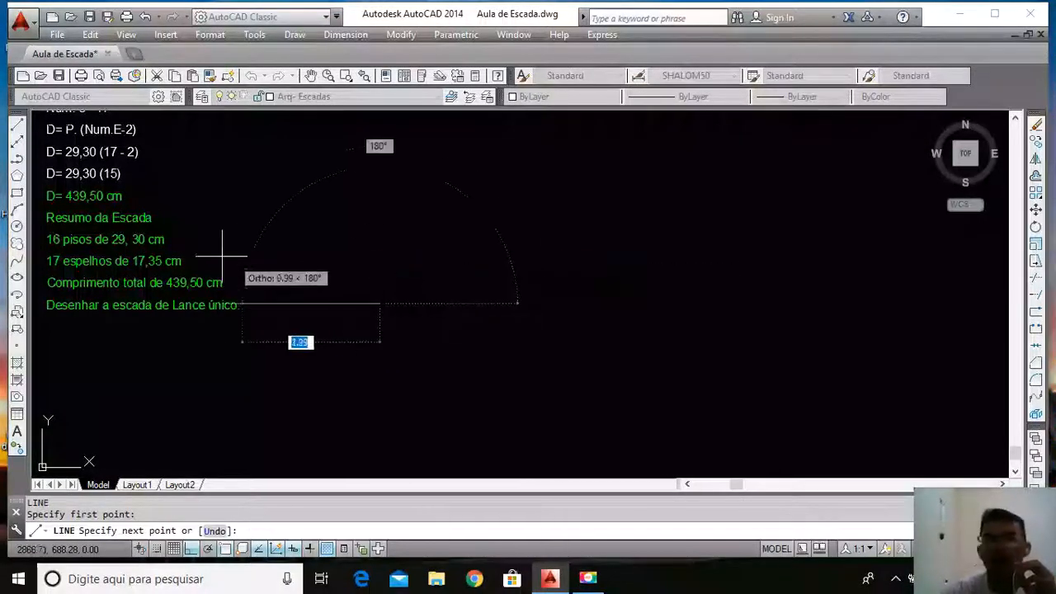
{"action": "scroll", "coordinate": [223, 248], "scroll_direction": "down", "scroll_amount": 1}
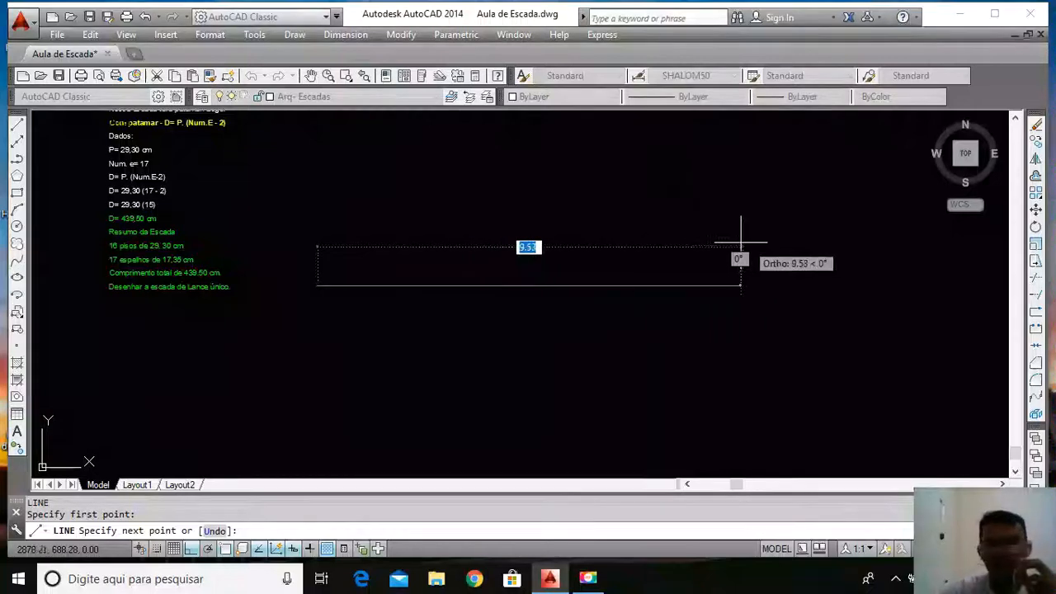
{"action": "scroll", "coordinate": [685, 245], "scroll_direction": "up", "scroll_amount": 1}
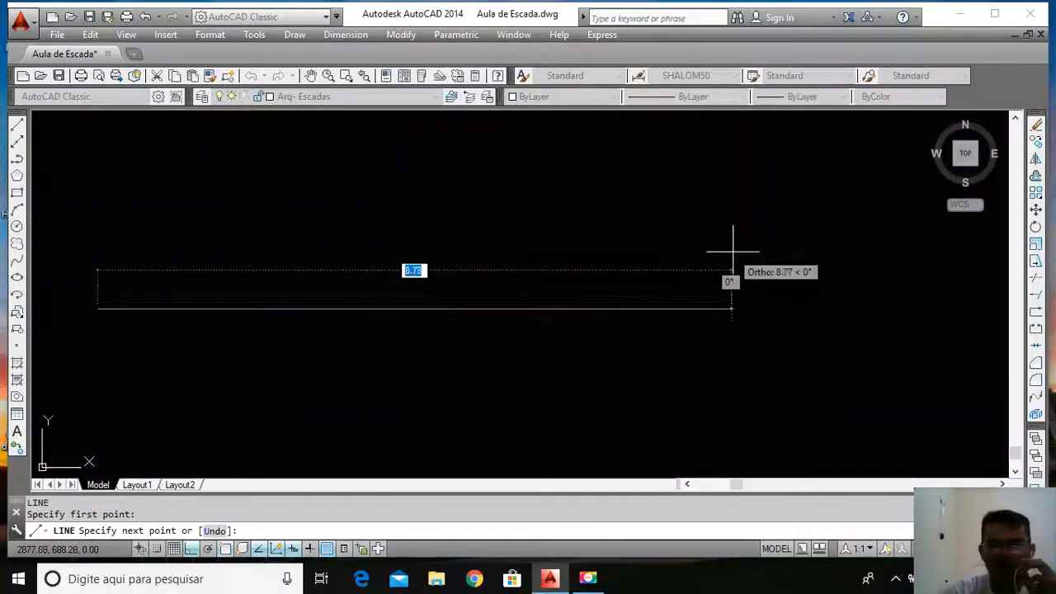
{"action": "left_click", "coordinate": [822, 248]}
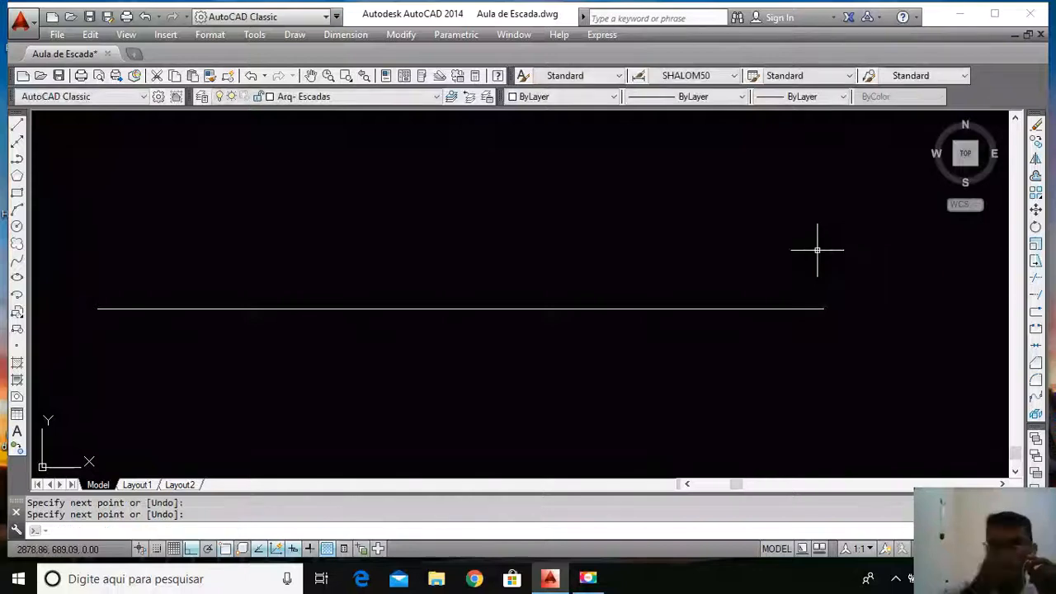
{"action": "key", "text": "Return"}
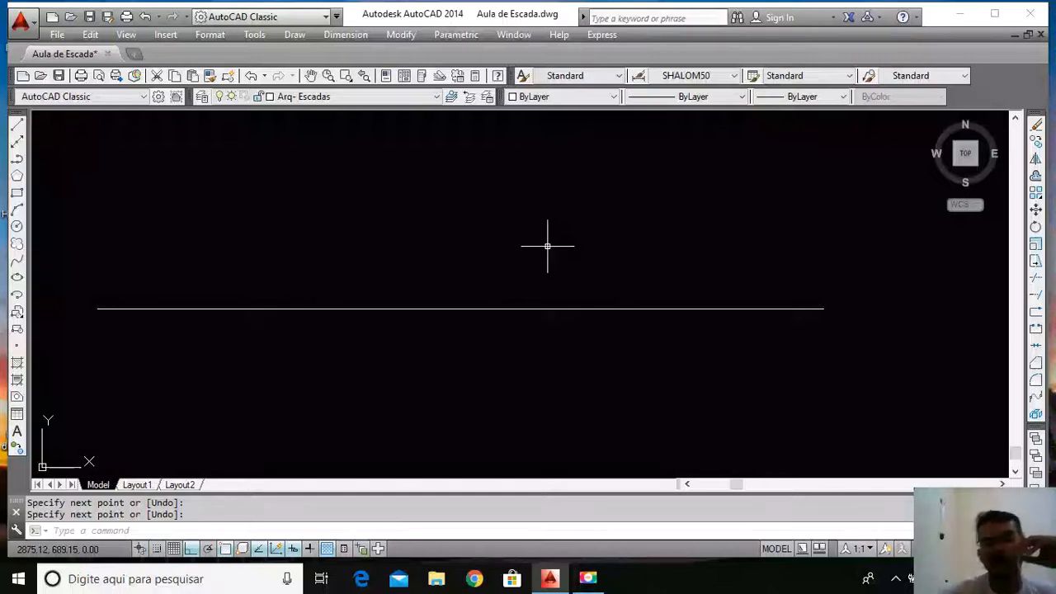
{"action": "scroll", "coordinate": [553, 246], "scroll_direction": "down", "scroll_amount": 5}
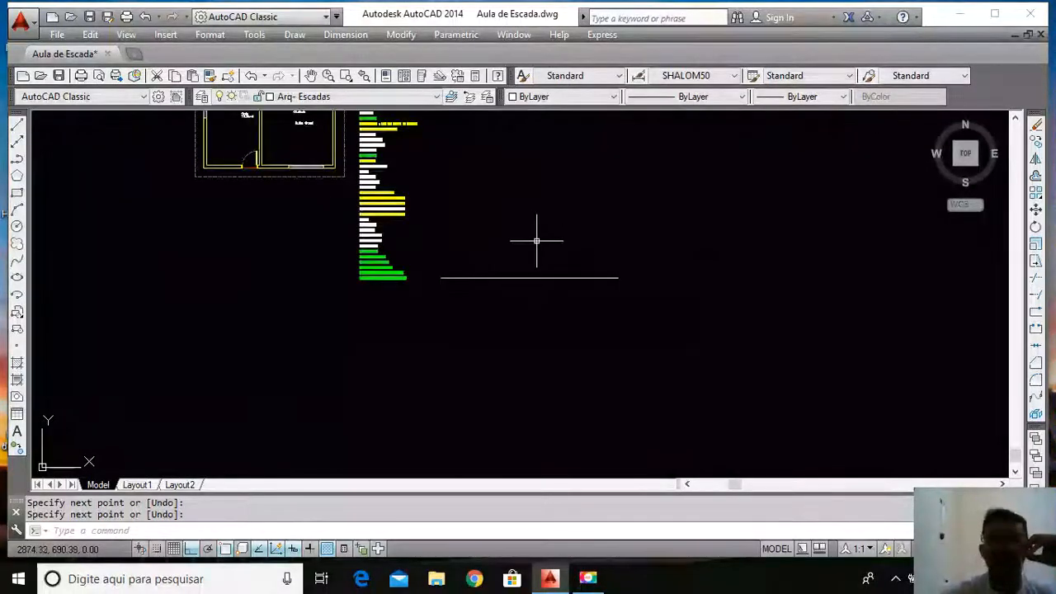
{"action": "scroll", "coordinate": [536, 241], "scroll_direction": "up", "scroll_amount": 2}
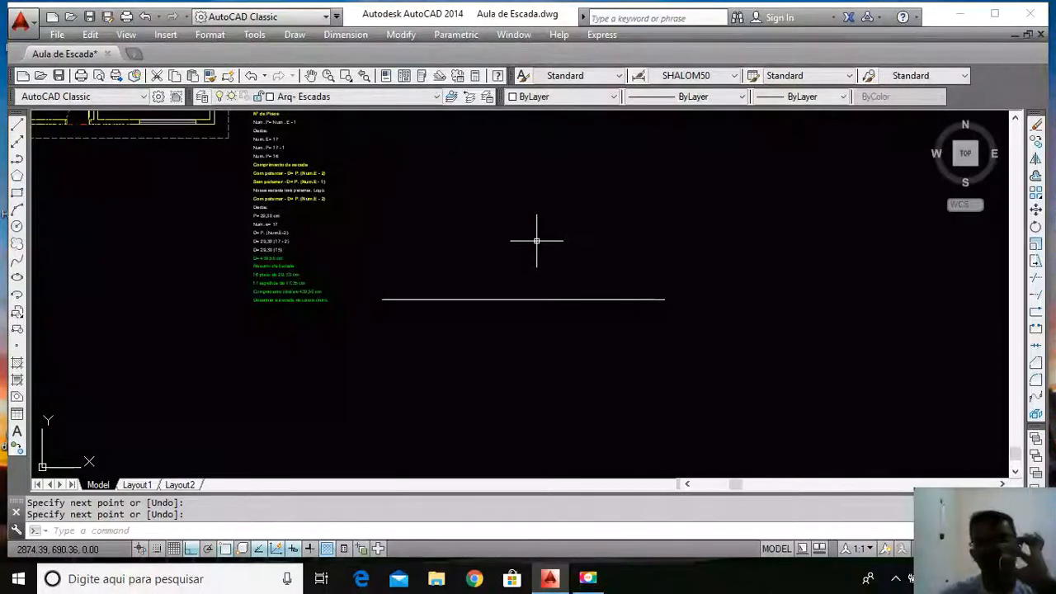
{"action": "scroll", "coordinate": [491, 271], "scroll_direction": "up", "scroll_amount": 2}
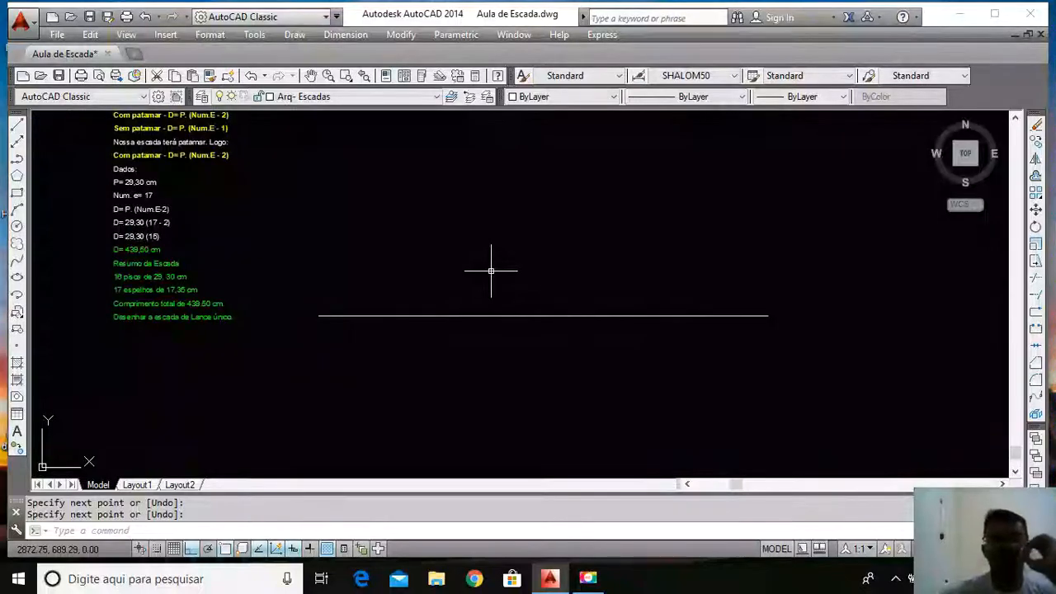
{"action": "type", "text": "o"}
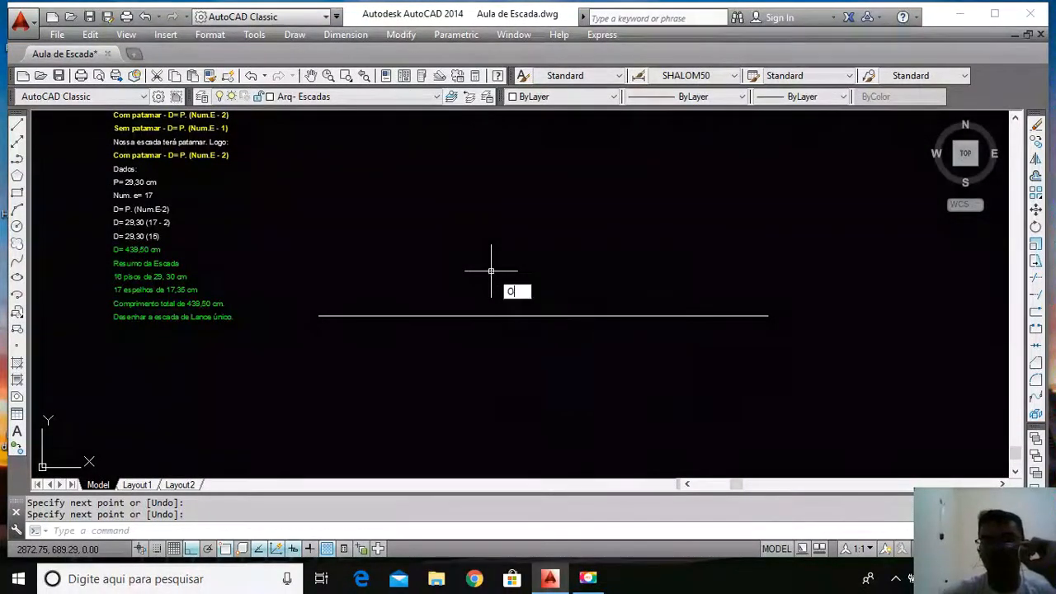
{"action": "key", "text": "Return"}
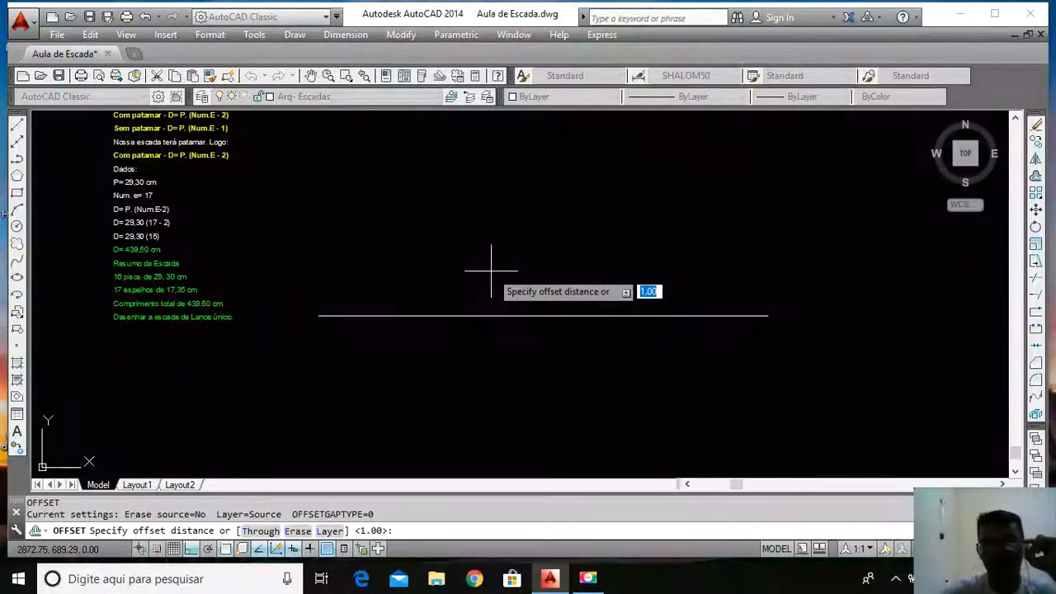
{"action": "key", "text": "Escape"}
Offset the horizontal line upward by 1 to mark the stair's width
{"action": "type", "text": "o"}
{"action": "key", "text": "Return"}
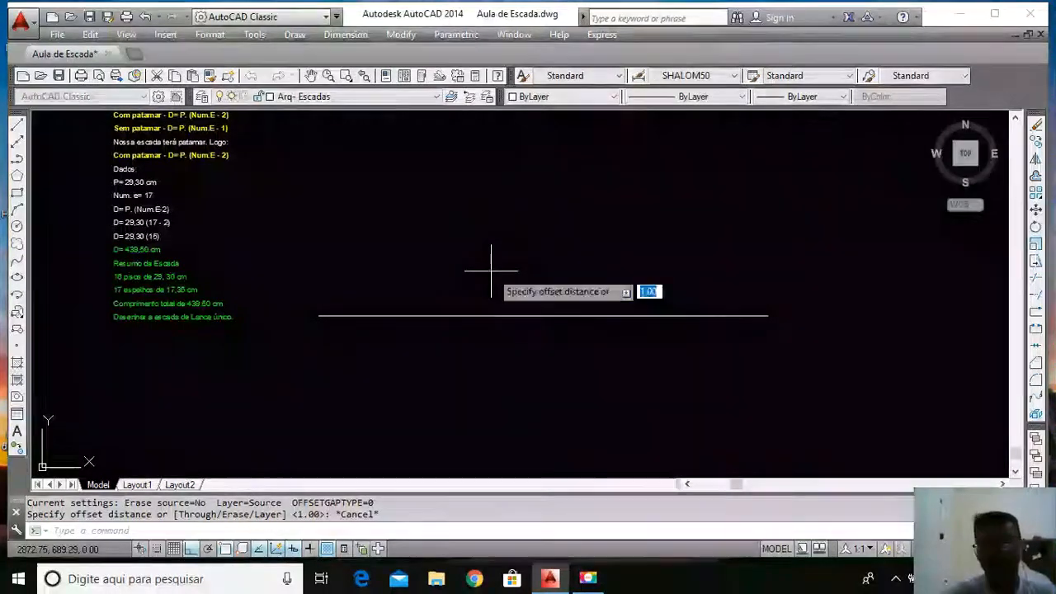
{"action": "type", "text": "1"}
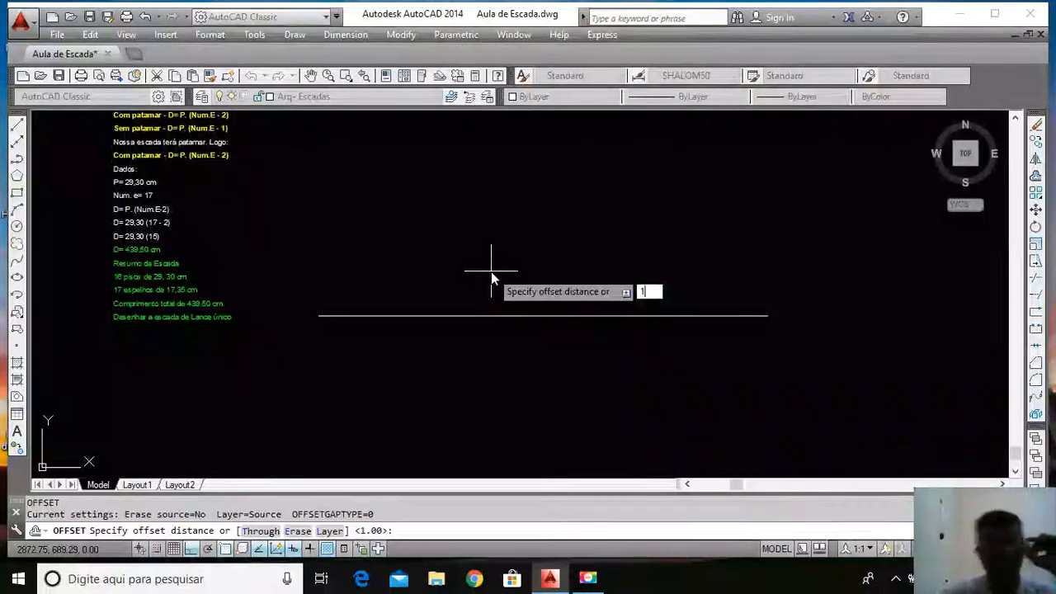
{"action": "key", "text": "Return"}
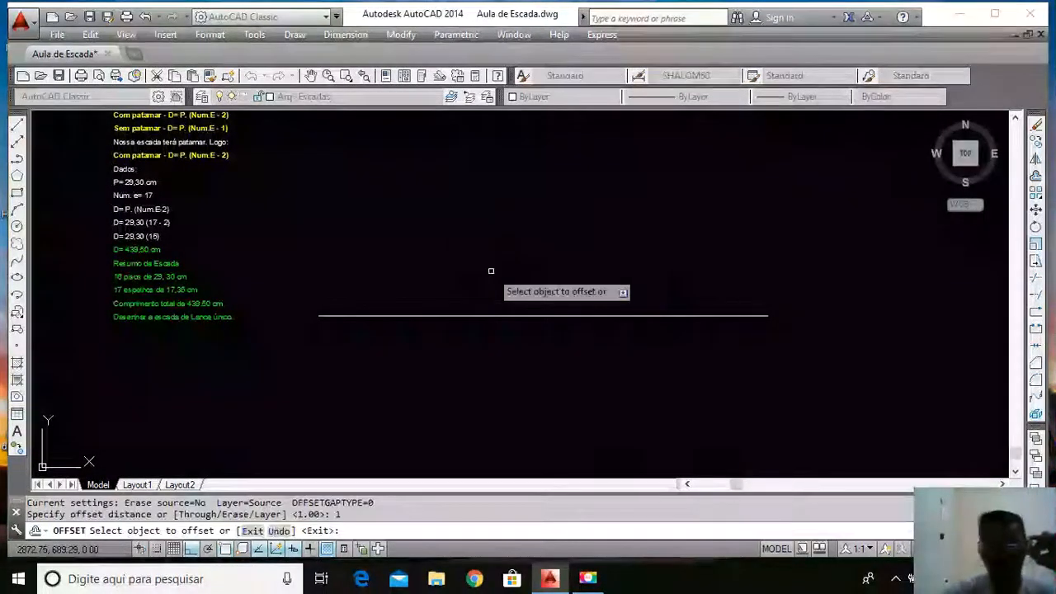
{"action": "left_click", "coordinate": [422, 315]}
{"action": "left_click", "coordinate": [424, 217]}
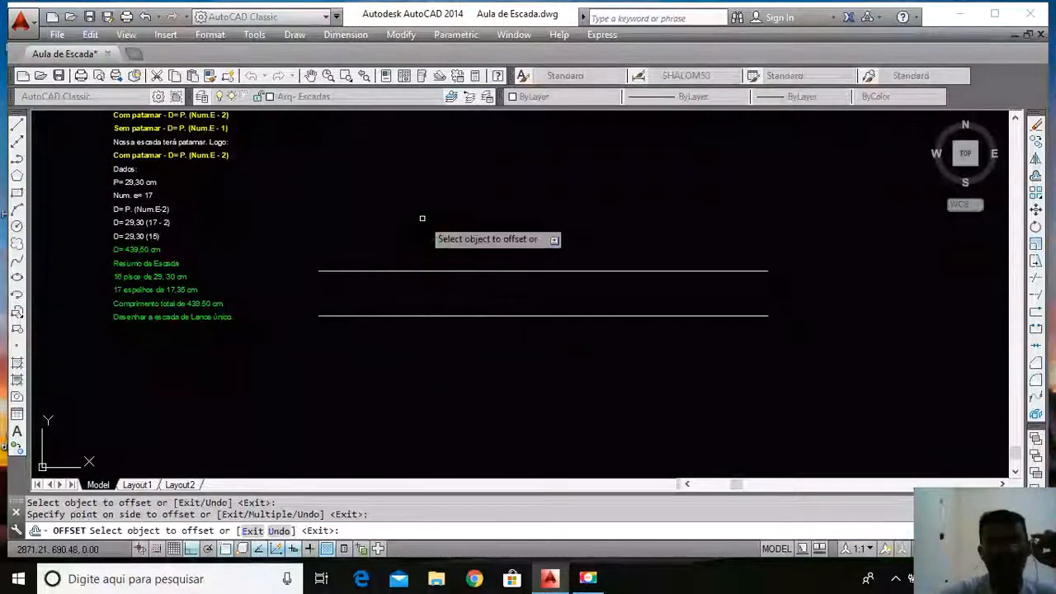
{"action": "key", "text": "Return"}
Draw a vertical line joining the left endpoints of the two parallel stair lines
{"action": "scroll", "coordinate": [396, 276], "scroll_direction": "up", "scroll_amount": 4}
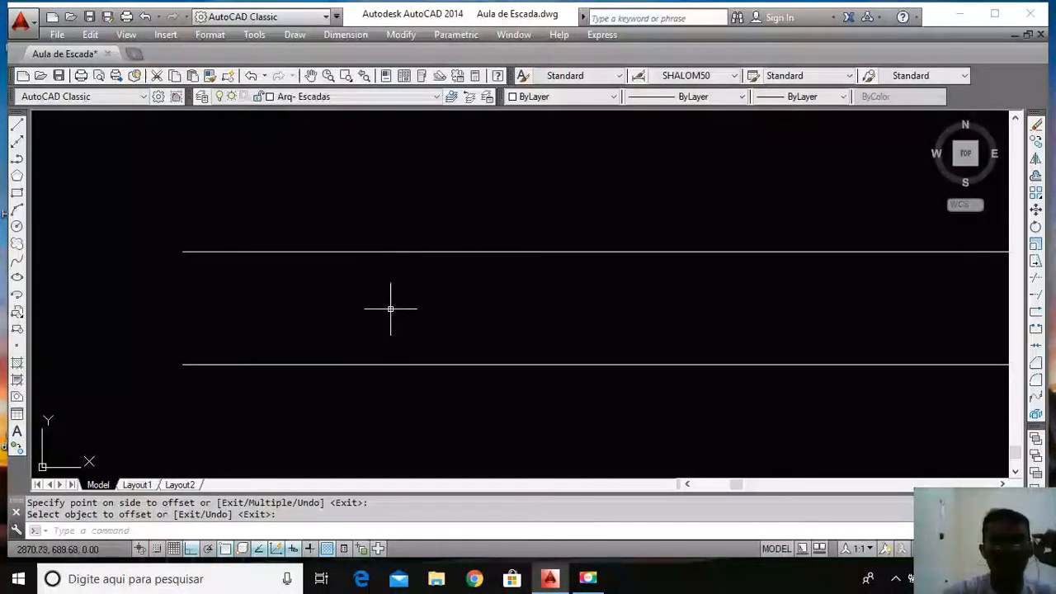
{"action": "scroll", "coordinate": [320, 245], "scroll_direction": "down", "scroll_amount": 5}
{"action": "scroll", "coordinate": [438, 239], "scroll_direction": "up", "scroll_amount": 5}
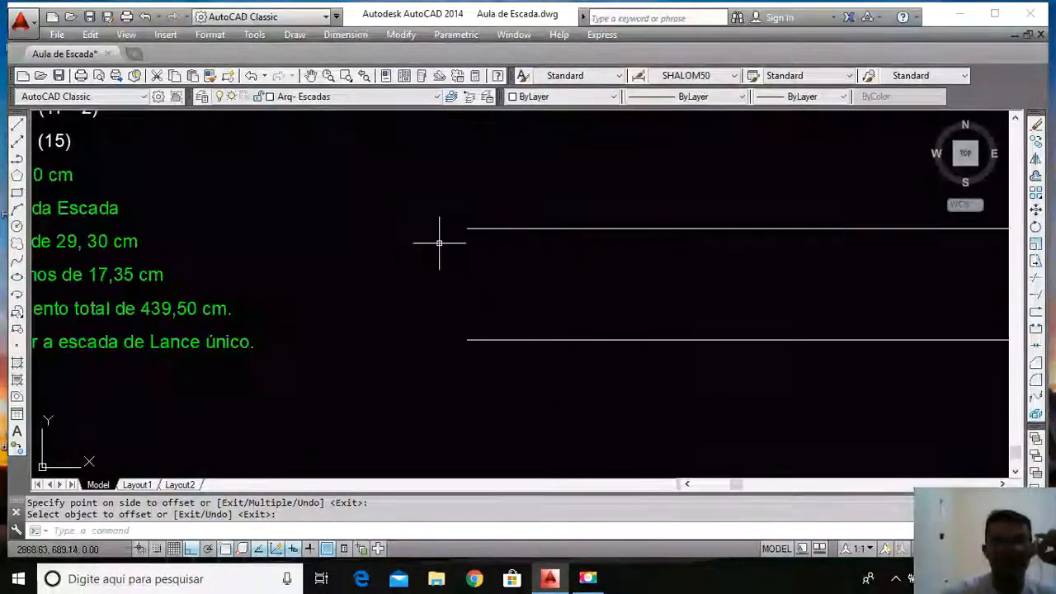
{"action": "type", "text": "L"}
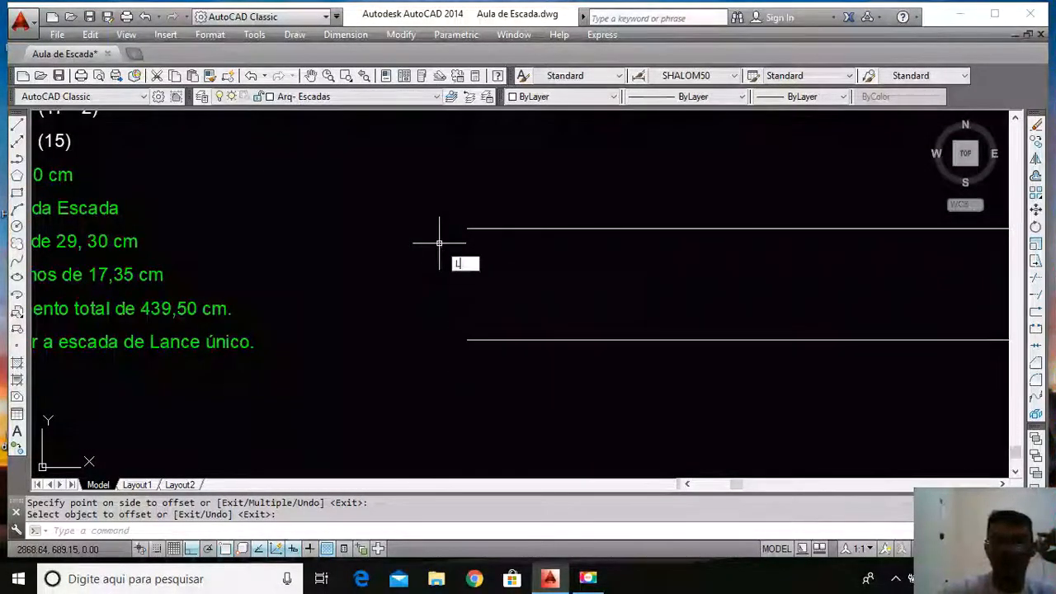
{"action": "key", "text": "Return"}
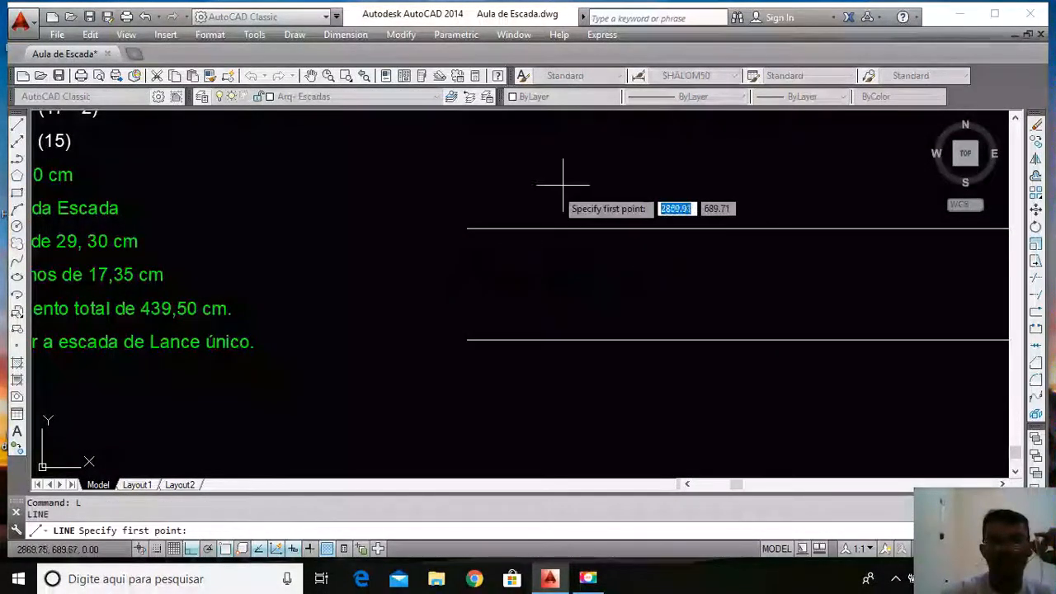
{"action": "left_click", "coordinate": [467, 229]}
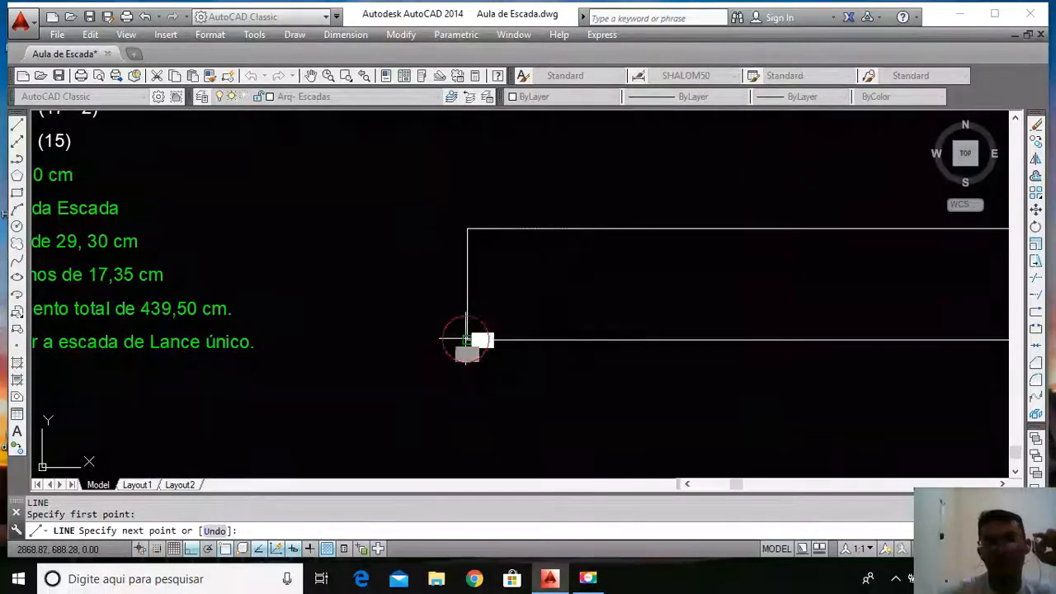
{"action": "left_click", "coordinate": [467, 338]}
{"action": "key", "text": "Return"}
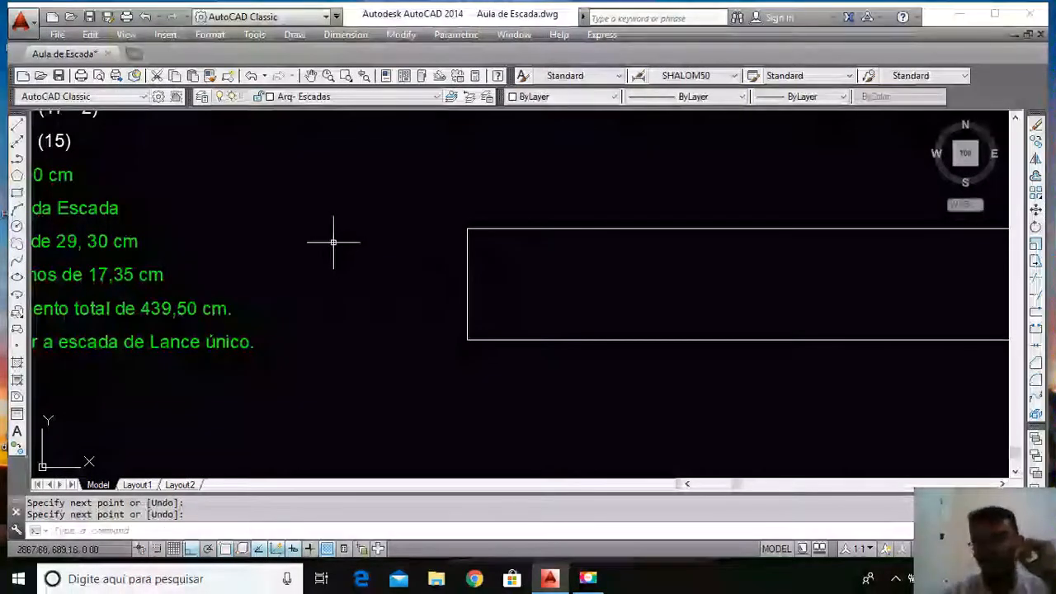
Compare the Resumo da Escada values for treads, risers and total length with the drawn stair outline
{"action": "scroll", "coordinate": [459, 208], "scroll_direction": "down", "scroll_amount": 7}
{"action": "scroll", "coordinate": [528, 231], "scroll_direction": "up", "scroll_amount": 6}
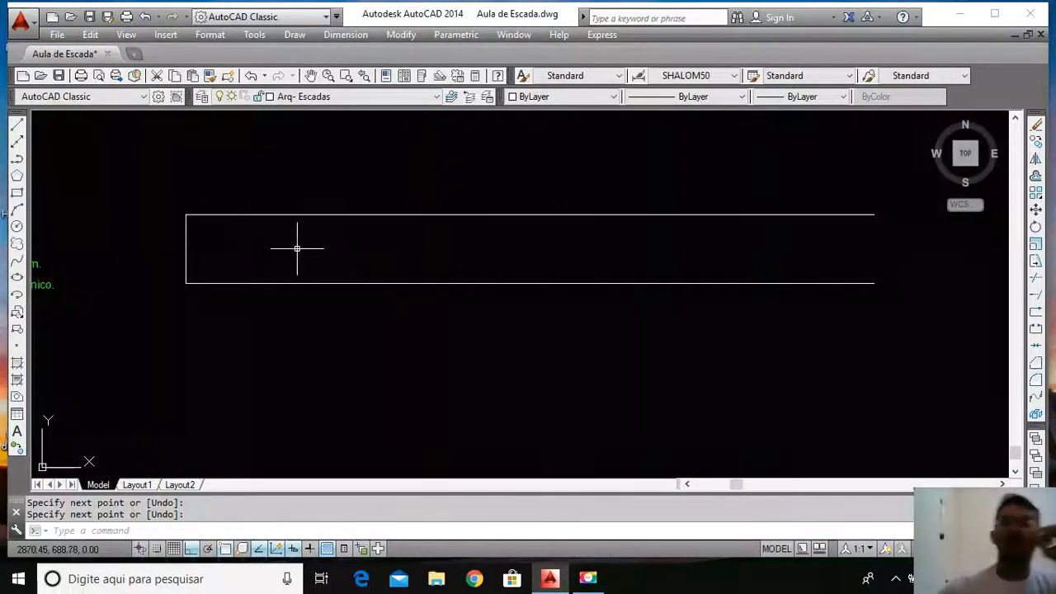
{"action": "scroll", "coordinate": [549, 216], "scroll_direction": "down", "scroll_amount": 4}
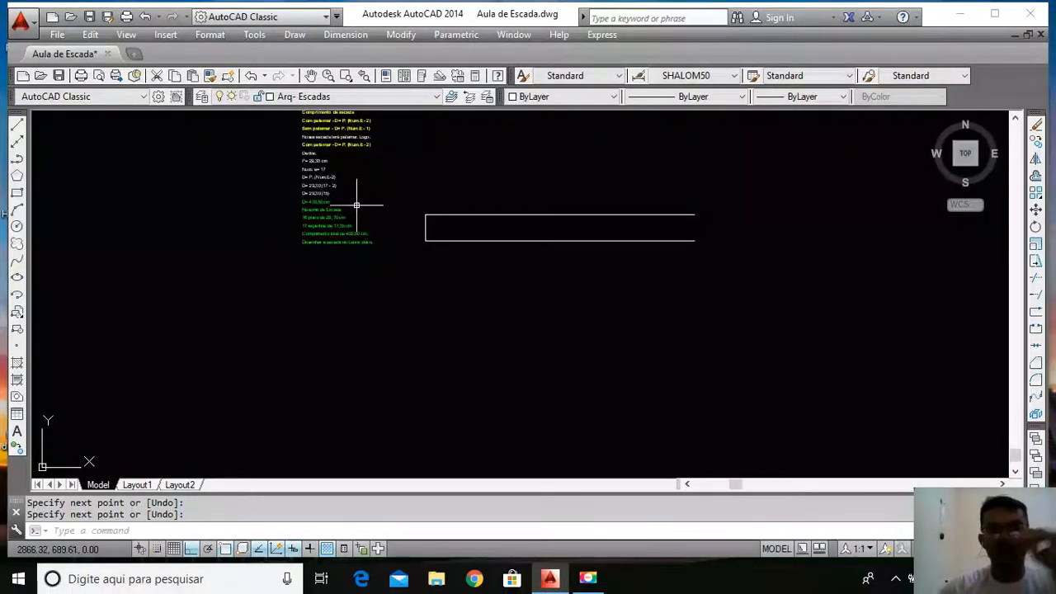
{"action": "scroll", "coordinate": [436, 219], "scroll_direction": "up", "scroll_amount": 4}
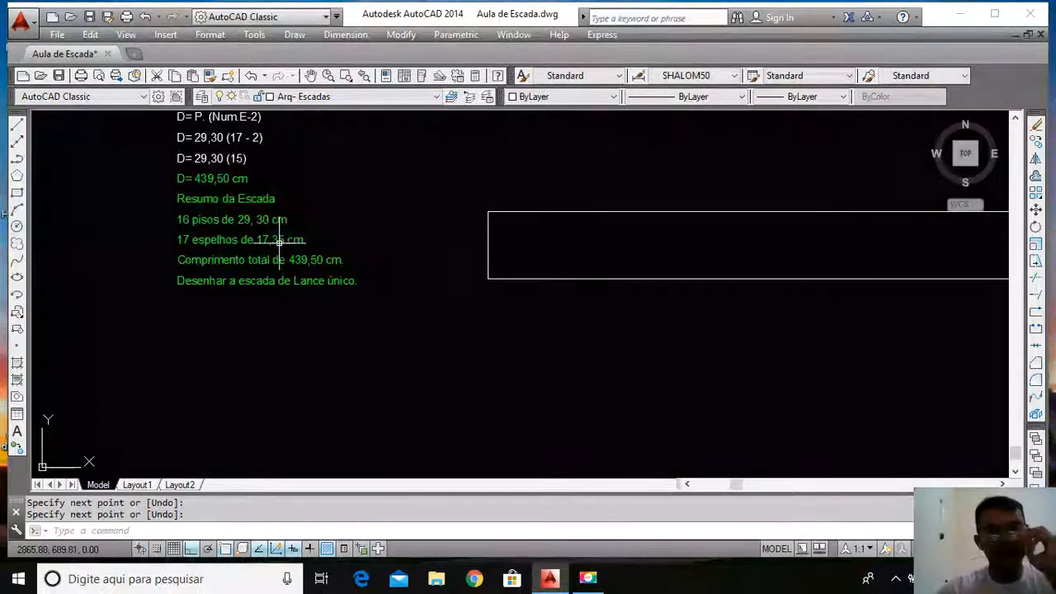
{"action": "scroll", "coordinate": [207, 236], "scroll_direction": "up", "scroll_amount": 2}
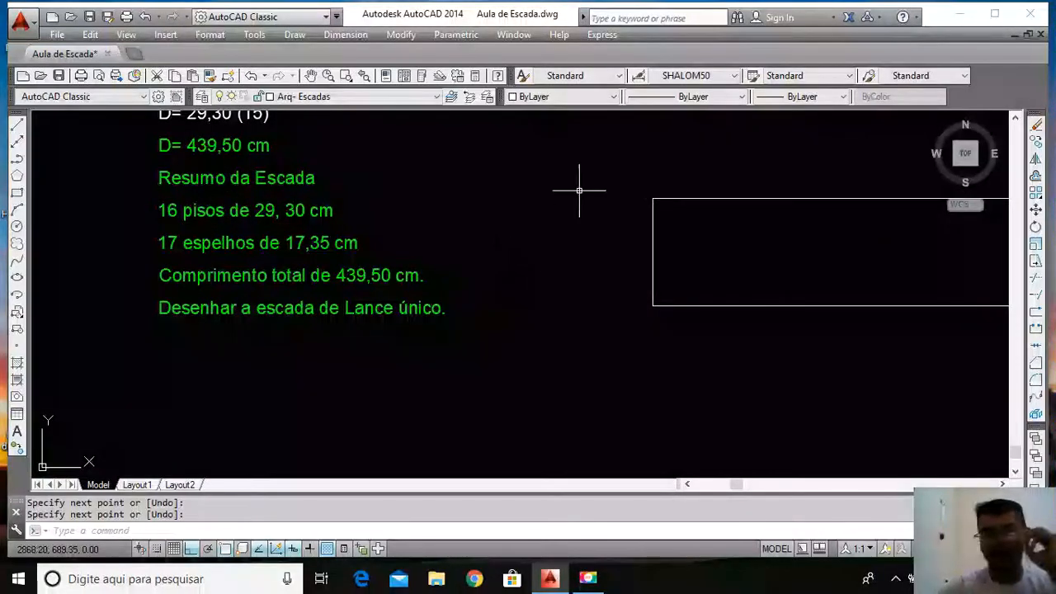
{"action": "scroll", "coordinate": [514, 222], "scroll_direction": "down", "scroll_amount": 5}
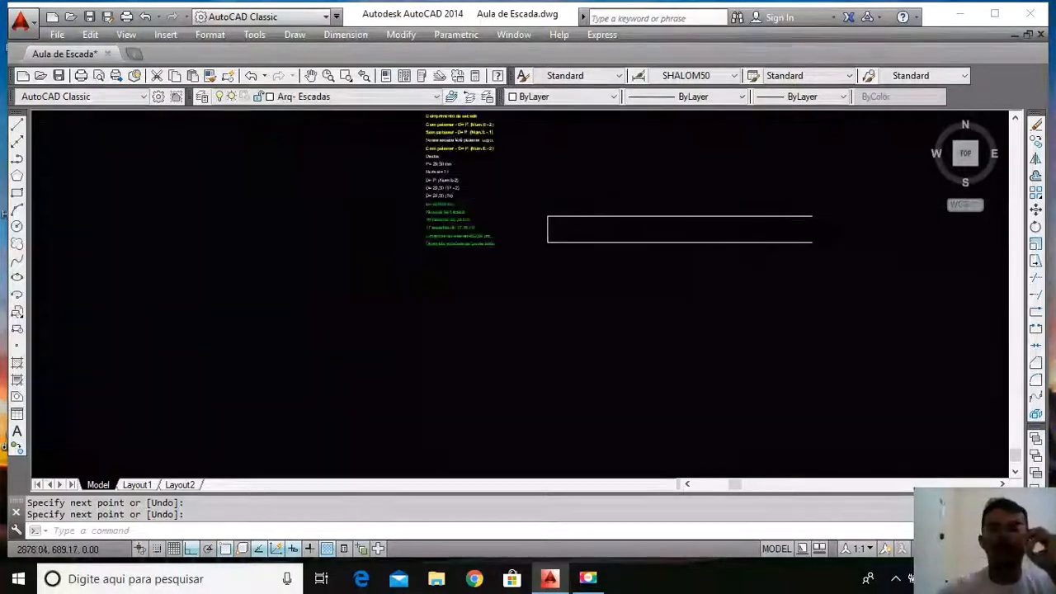
{"action": "scroll", "coordinate": [547, 212], "scroll_direction": "up", "scroll_amount": 4}
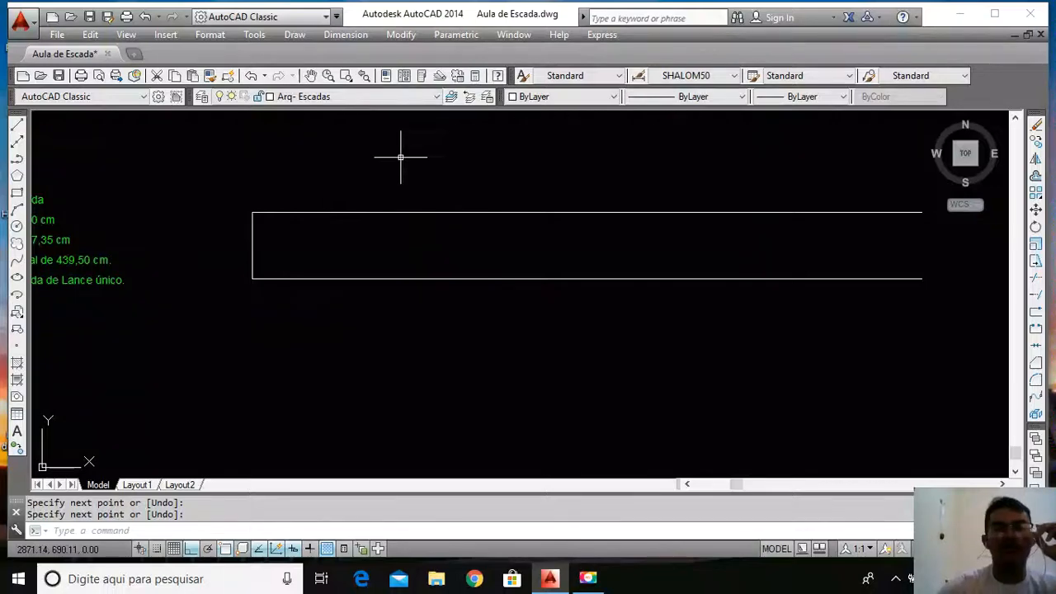
{"action": "scroll", "coordinate": [571, 231], "scroll_direction": "down", "scroll_amount": 4}
{"action": "scroll", "coordinate": [385, 230], "scroll_direction": "up", "scroll_amount": 5}
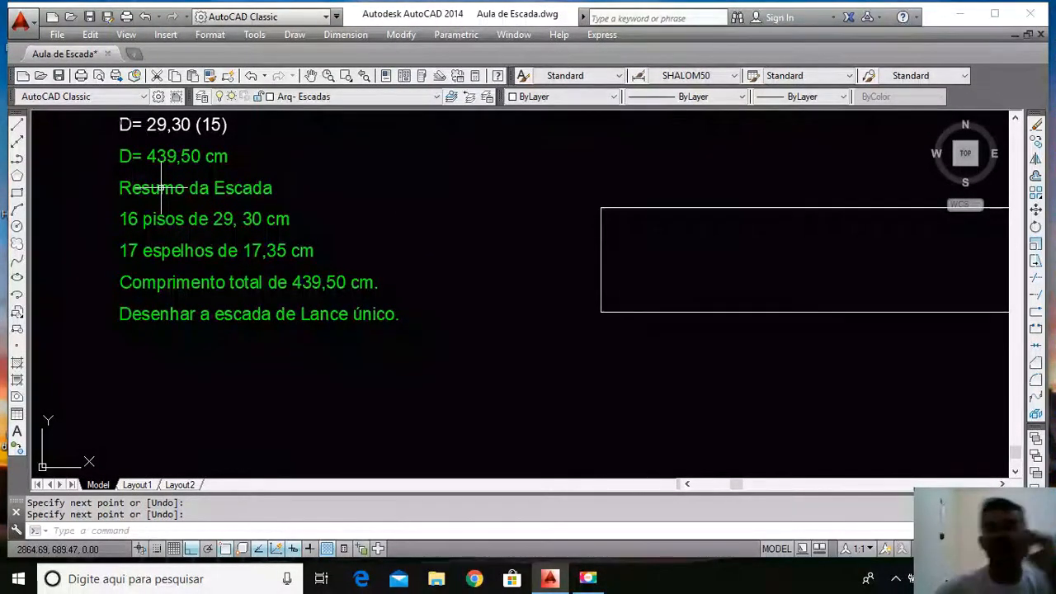
Offset the stair outline's left edge 0.2930 to the right to mark the first tread
{"action": "scroll", "coordinate": [157, 264], "scroll_direction": "down", "scroll_amount": 4}
{"action": "scroll", "coordinate": [354, 258], "scroll_direction": "up", "scroll_amount": 4}
{"action": "scroll", "coordinate": [283, 259], "scroll_direction": "up", "scroll_amount": 2}
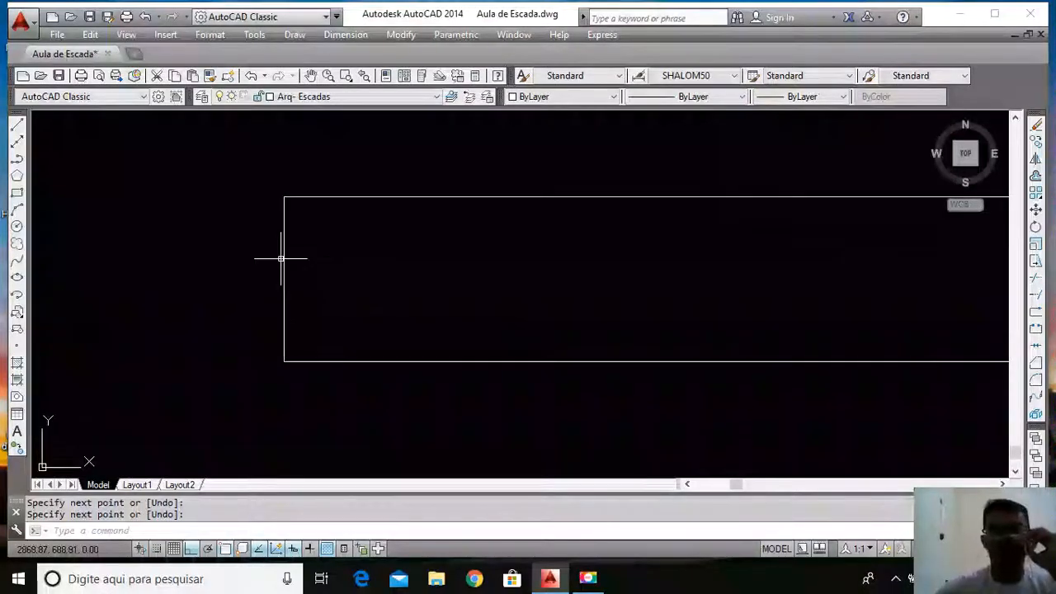
{"action": "type", "text": "o"}
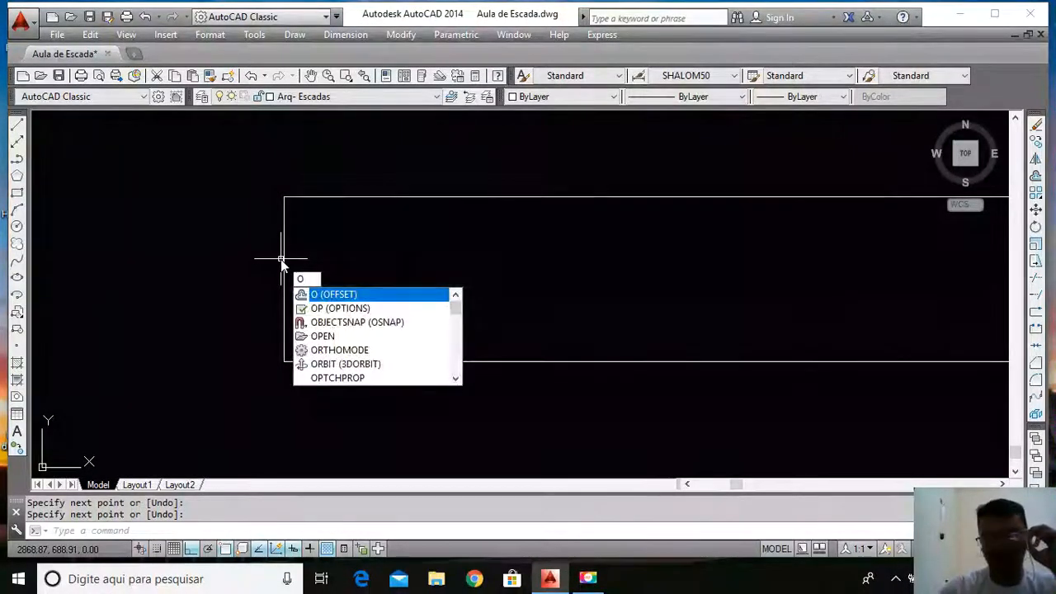
{"action": "key", "text": "Return"}
{"action": "scroll", "coordinate": [470, 225], "scroll_direction": "down", "scroll_amount": 6}
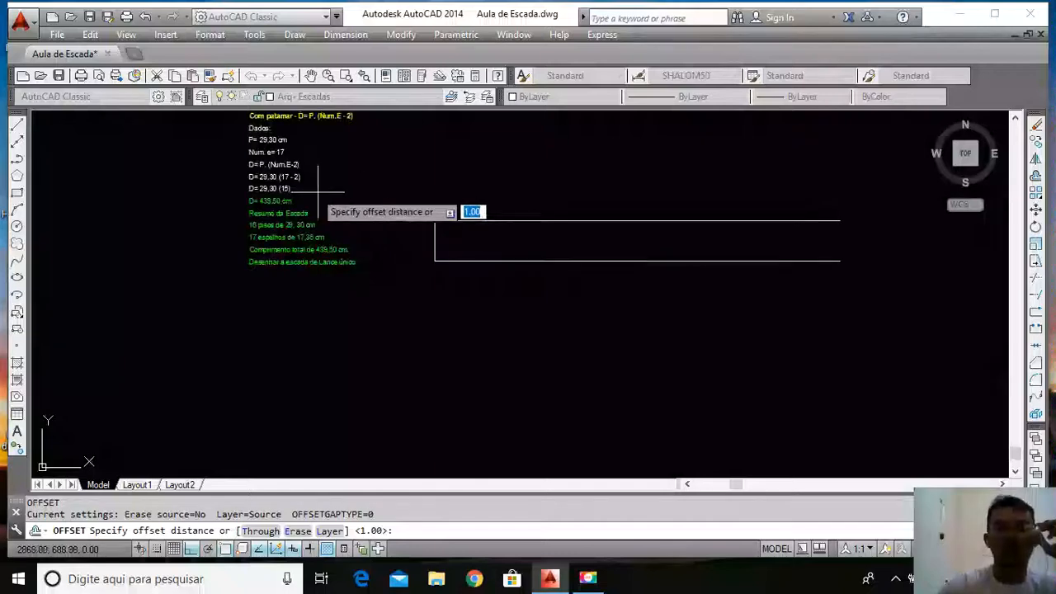
{"action": "scroll", "coordinate": [302, 183], "scroll_direction": "up", "scroll_amount": 4}
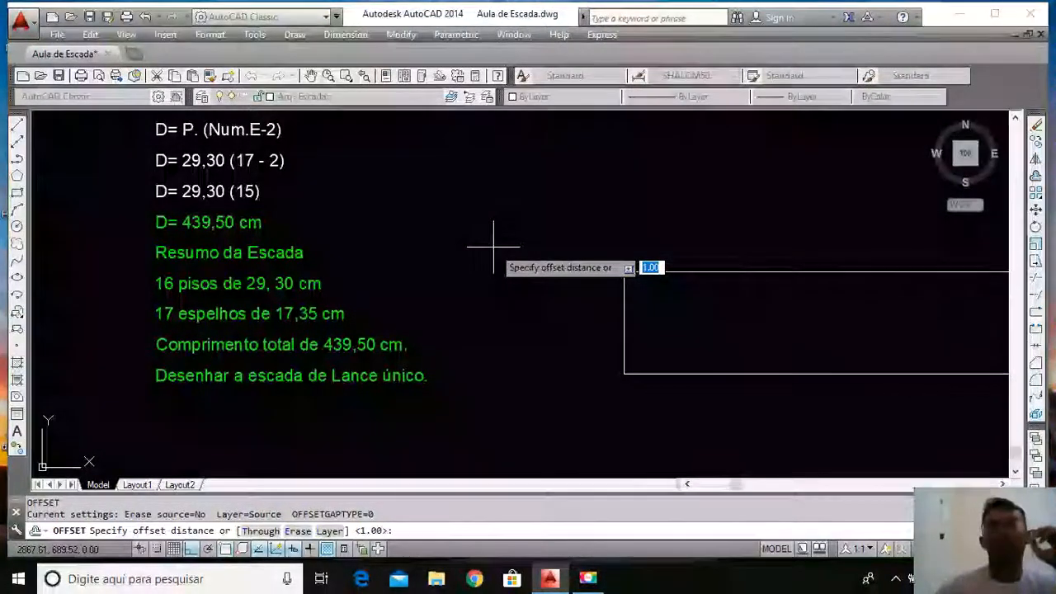
{"action": "type", "text": "29"}
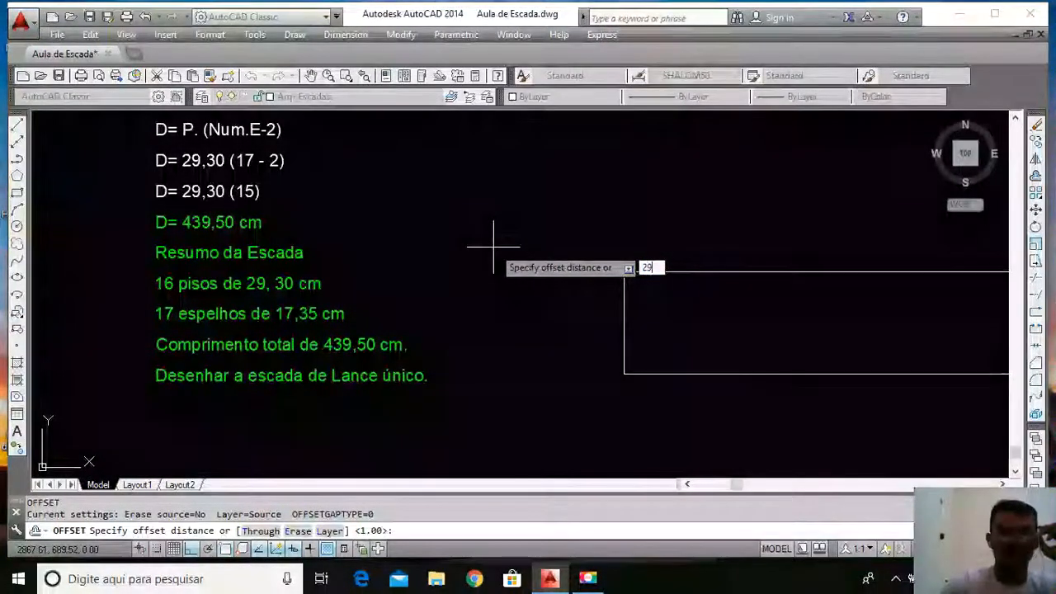
{"action": "type", "text": ".330"}
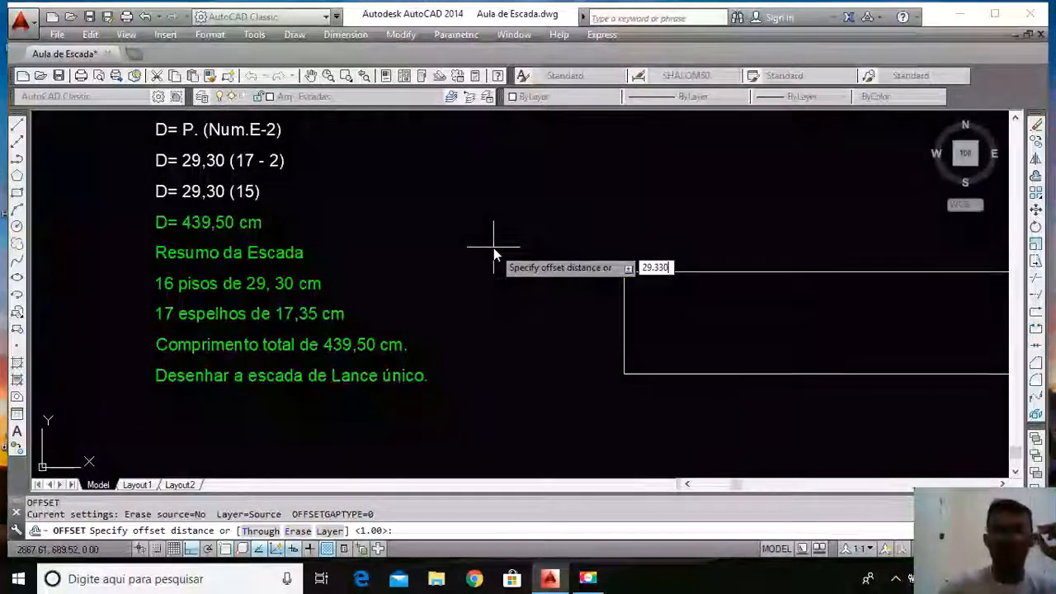
{"action": "key", "text": "BackSpace"}
{"action": "key", "text": "BackSpace"}
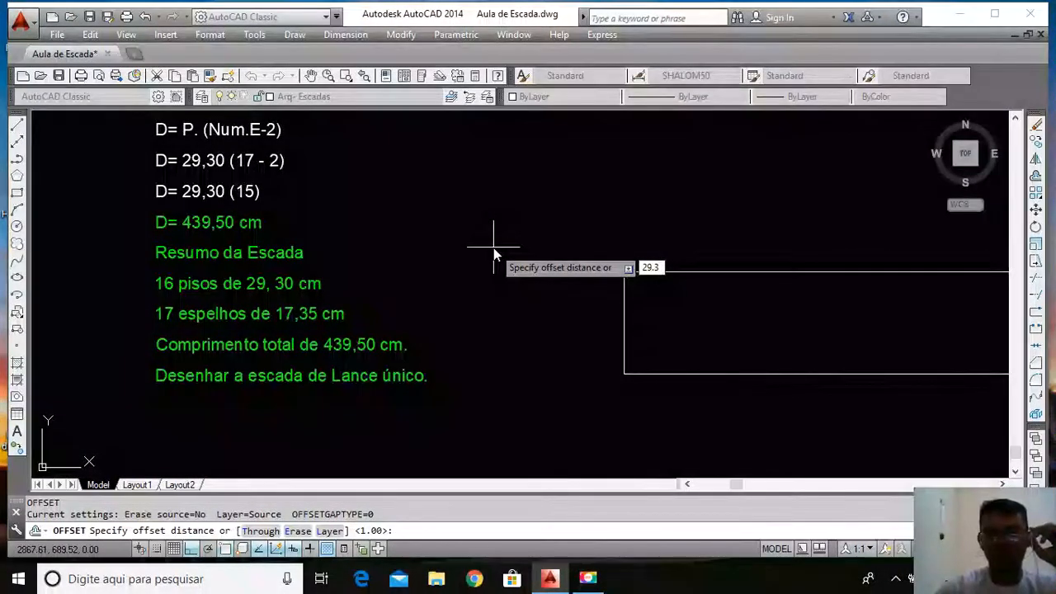
{"action": "type", "text": "0"}
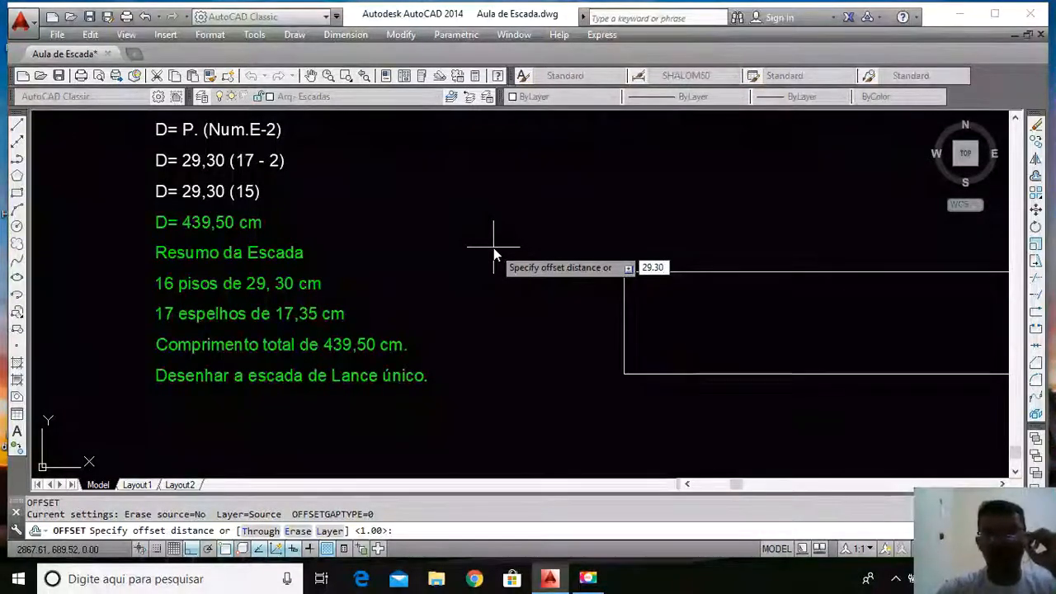
{"action": "key", "text": "BackSpace"}
{"action": "key", "text": "BackSpace"}
{"action": "key", "text": "BackSpace"}
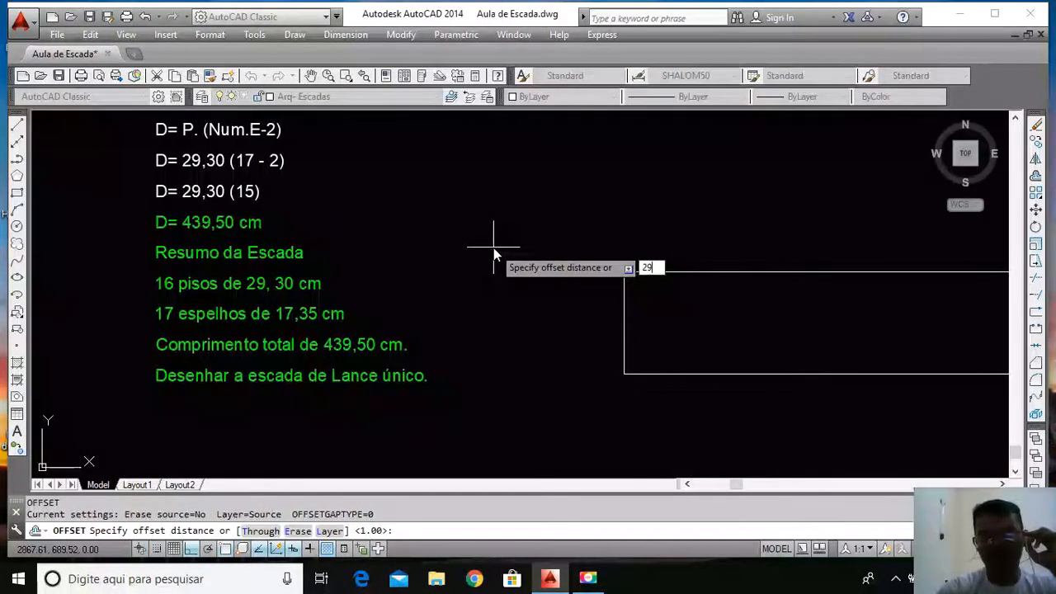
{"action": "key", "text": "BackSpace"}
{"action": "key", "text": "BackSpace"}
{"action": "type", "text": "0."}
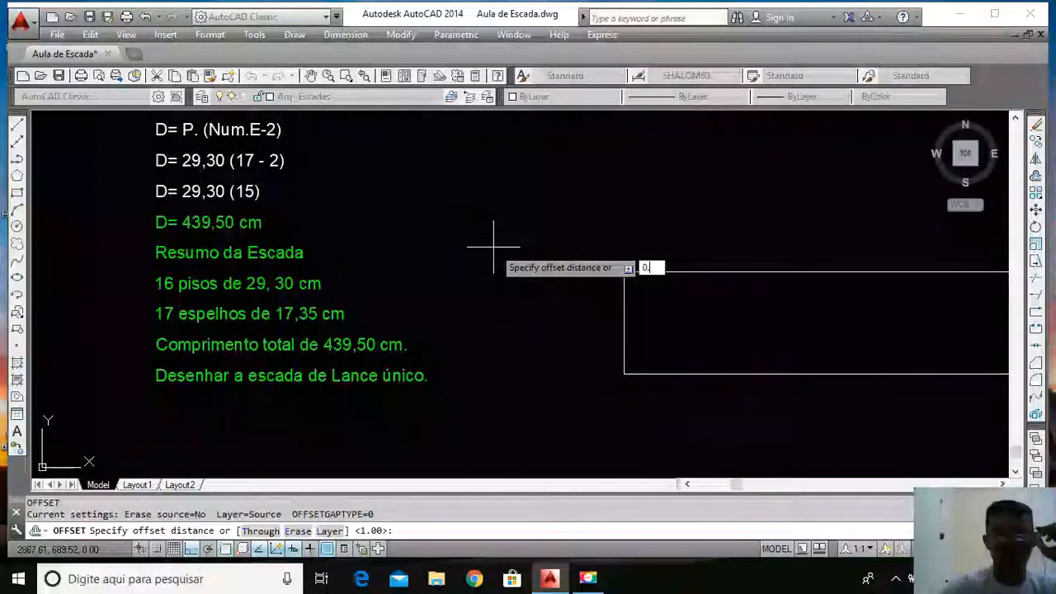
{"action": "type", "text": "293"}
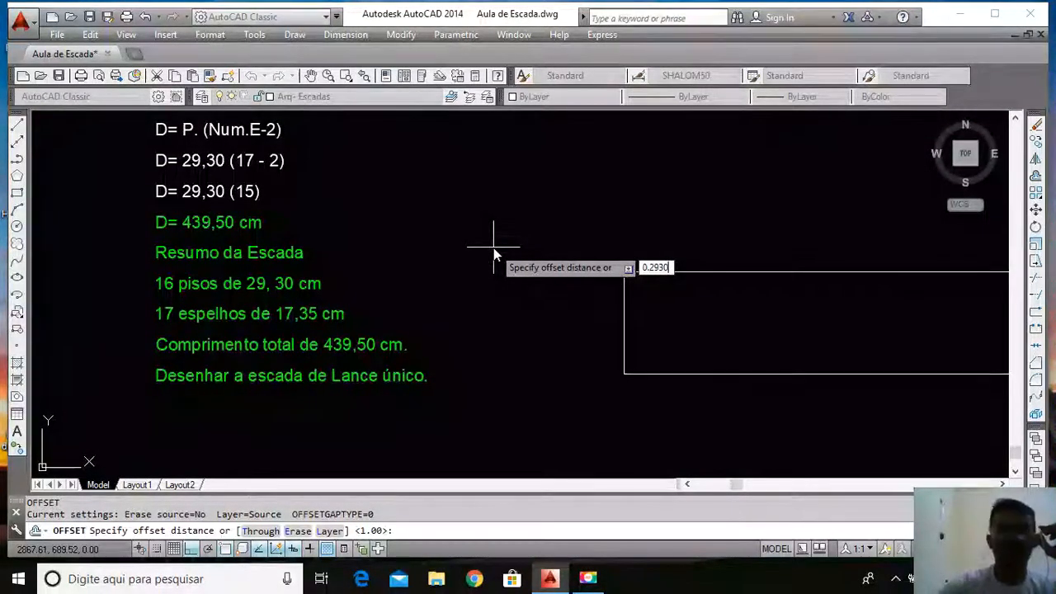
{"action": "type", "text": "0"}
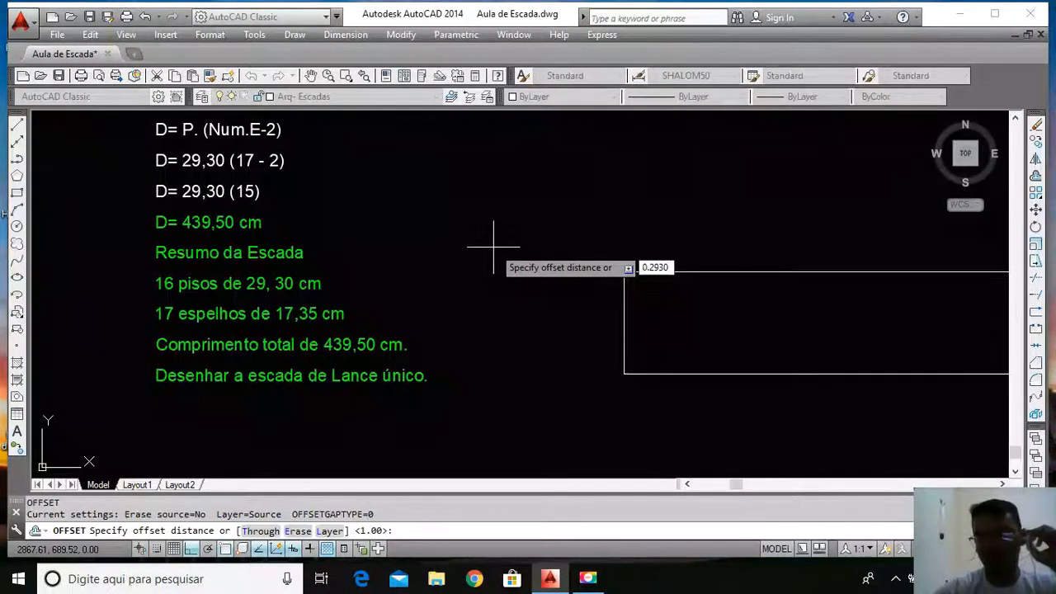
{"action": "key", "text": "Return"}
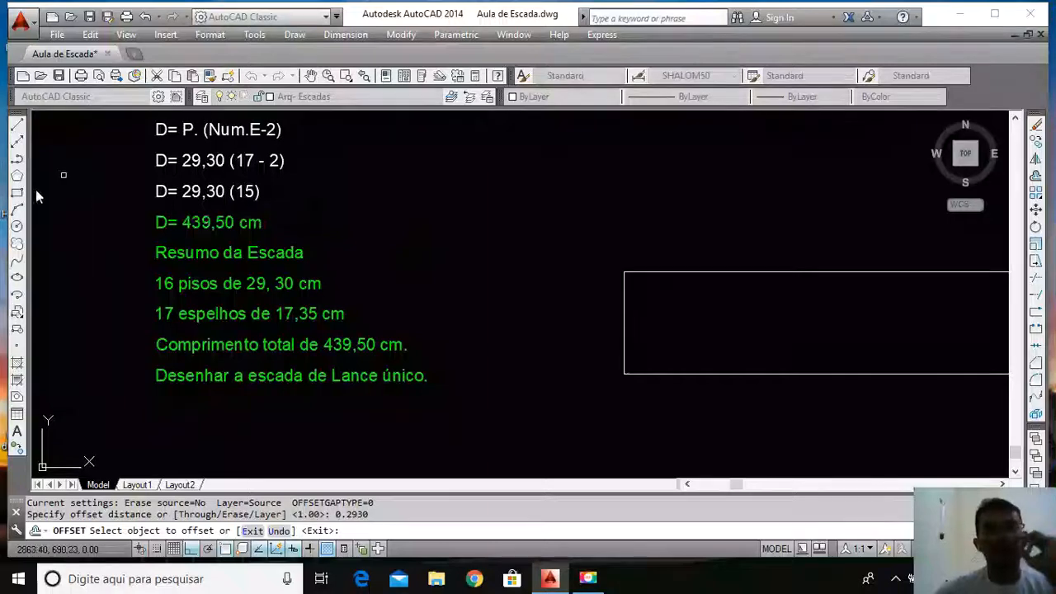
{"action": "scroll", "coordinate": [450, 250], "scroll_direction": "down", "scroll_amount": 4}
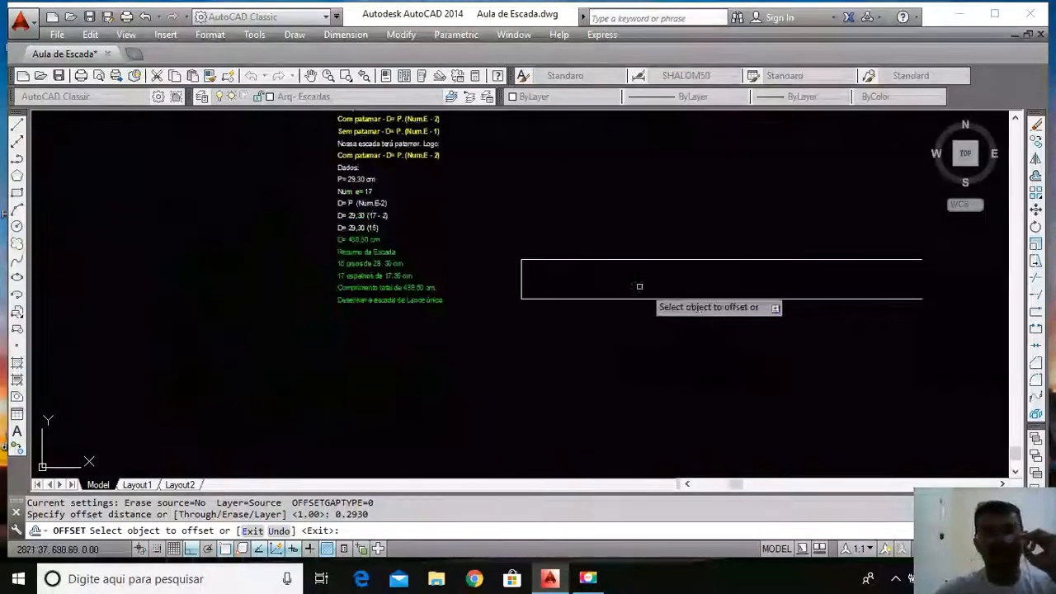
{"action": "scroll", "coordinate": [647, 288], "scroll_direction": "up", "scroll_amount": 4}
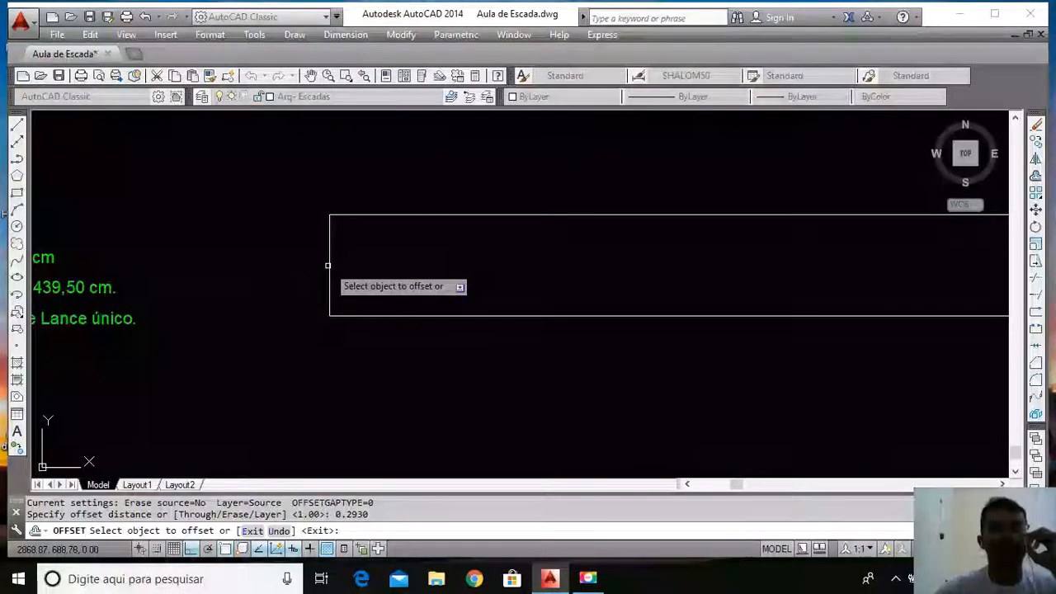
{"action": "left_click", "coordinate": [328, 266]}
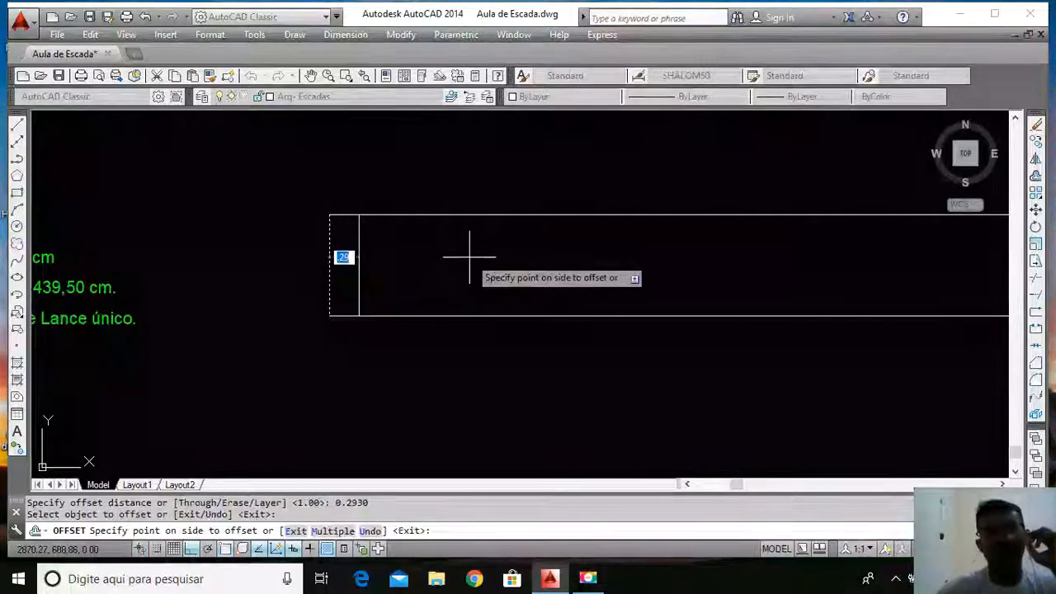
{"action": "left_click", "coordinate": [469, 257]}
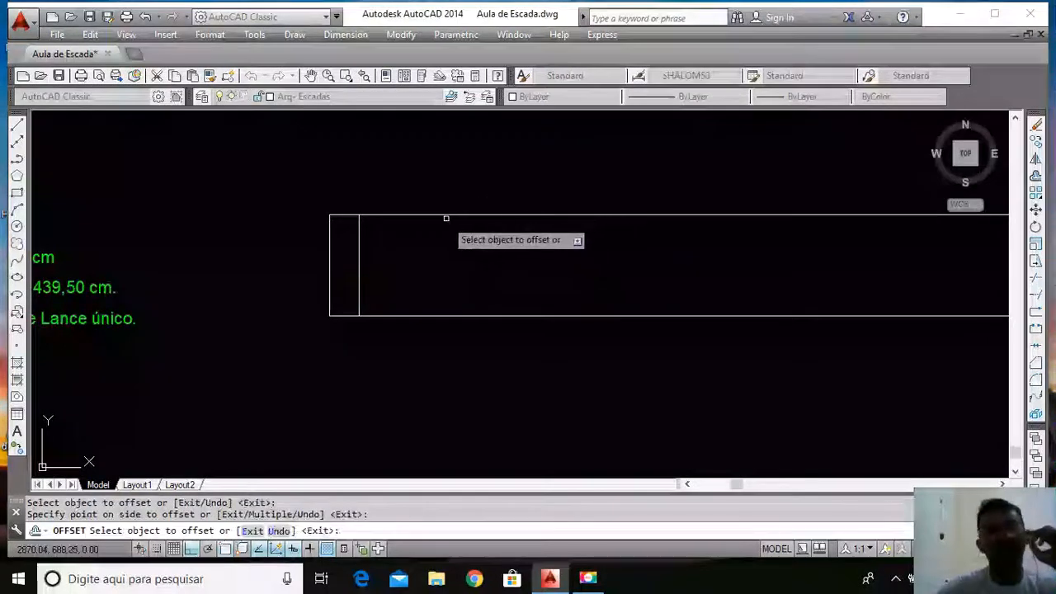
Repeat the 0.2930 offset rightward from each new tread line, adding seven more lines to complete eight treads
{"action": "left_click", "coordinate": [356, 254]}
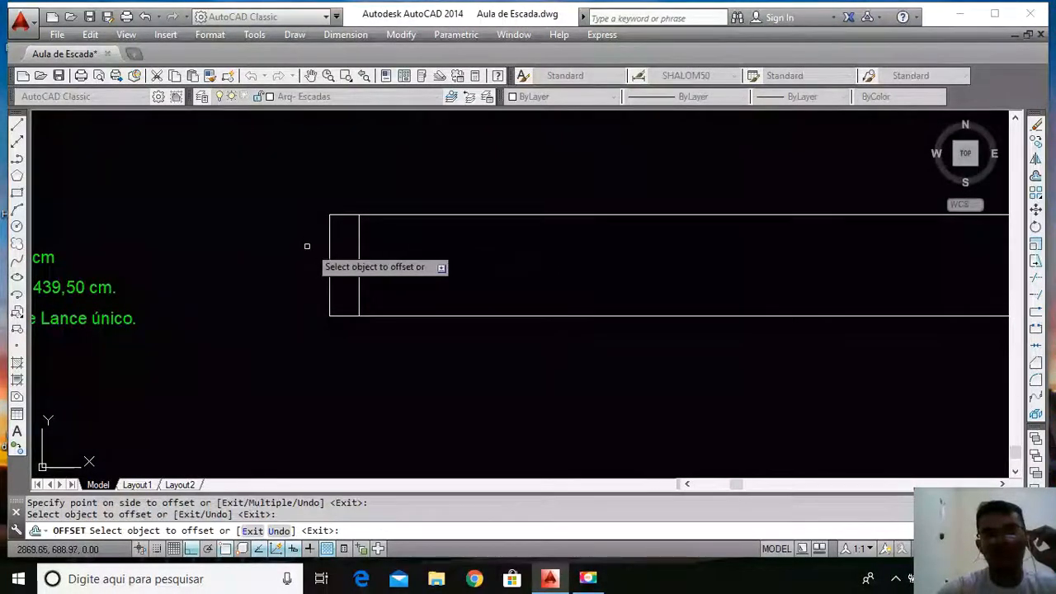
{"action": "left_click", "coordinate": [355, 242]}
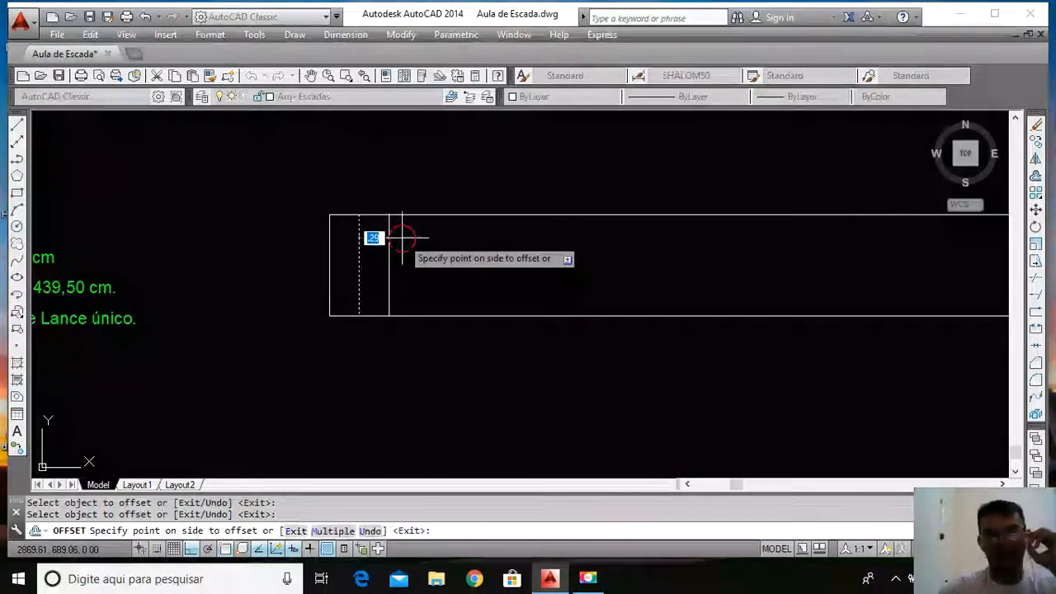
{"action": "left_click", "coordinate": [394, 239]}
{"action": "left_click", "coordinate": [388, 243]}
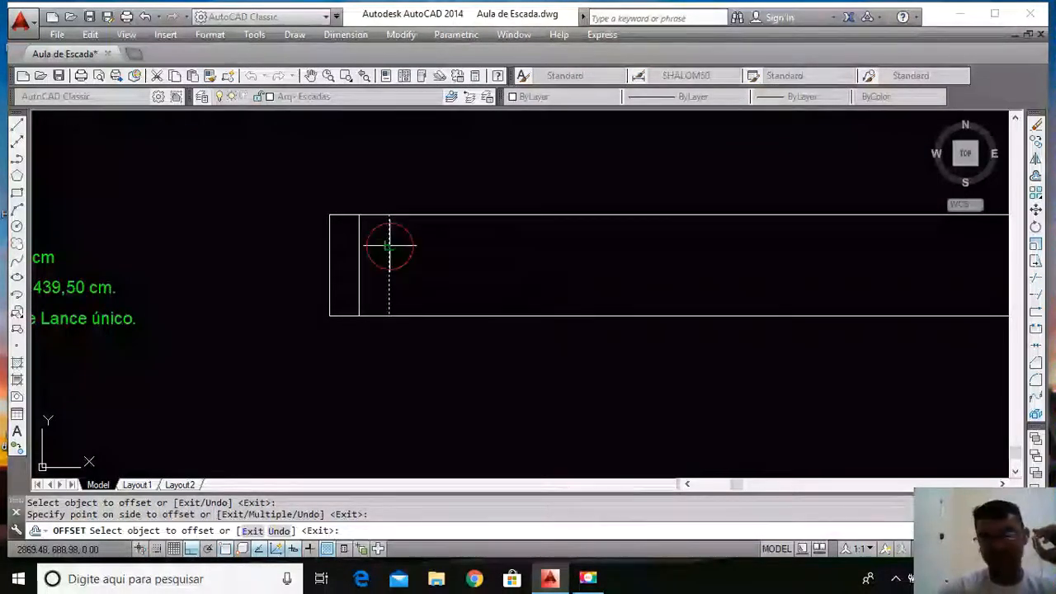
{"action": "left_click", "coordinate": [412, 247]}
{"action": "left_click", "coordinate": [419, 247]}
{"action": "left_click", "coordinate": [484, 247]}
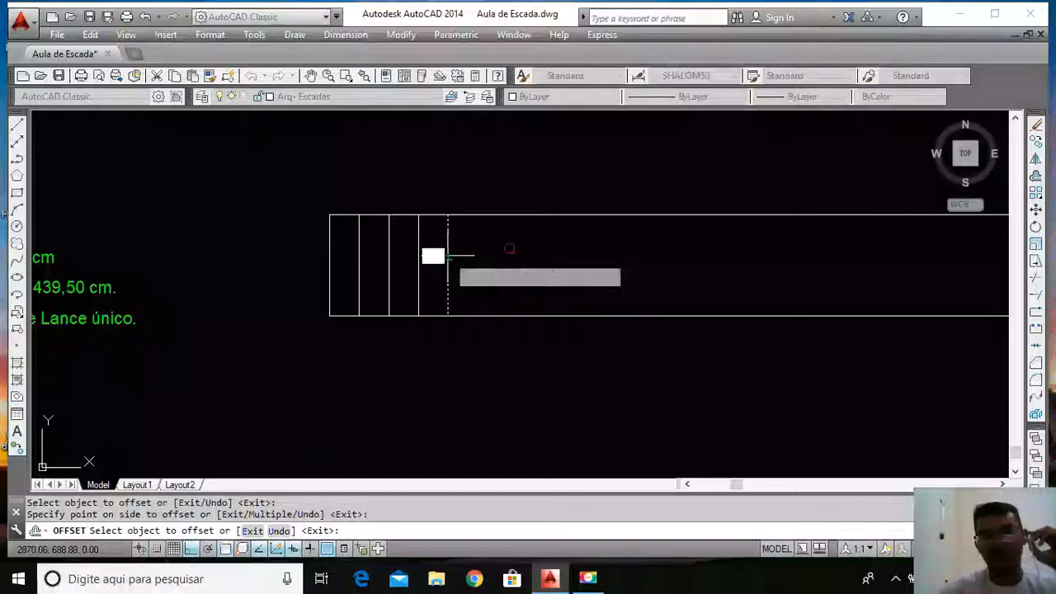
{"action": "left_click", "coordinate": [477, 258]}
{"action": "left_click", "coordinate": [506, 258]}
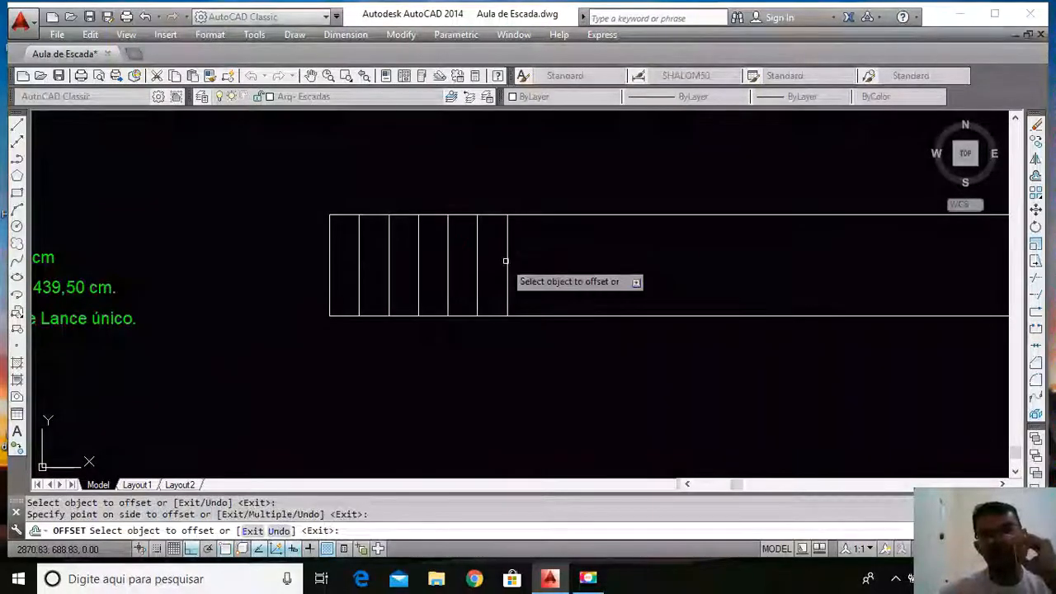
{"action": "left_click", "coordinate": [507, 257]}
{"action": "left_click", "coordinate": [536, 258]}
{"action": "left_click", "coordinate": [537, 258]}
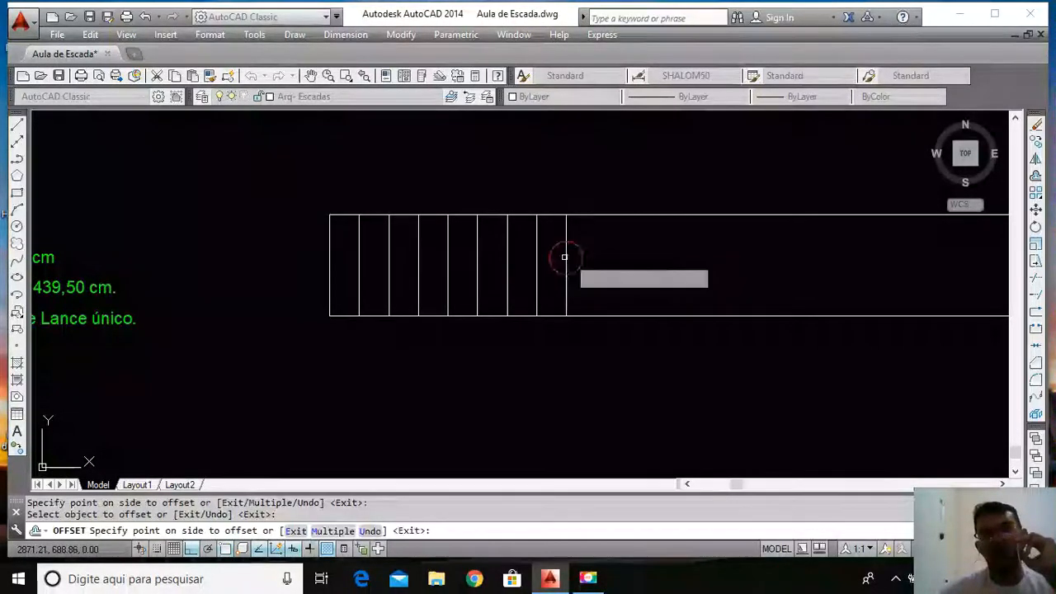
{"action": "left_click", "coordinate": [578, 255]}
{"action": "key", "text": "Return"}
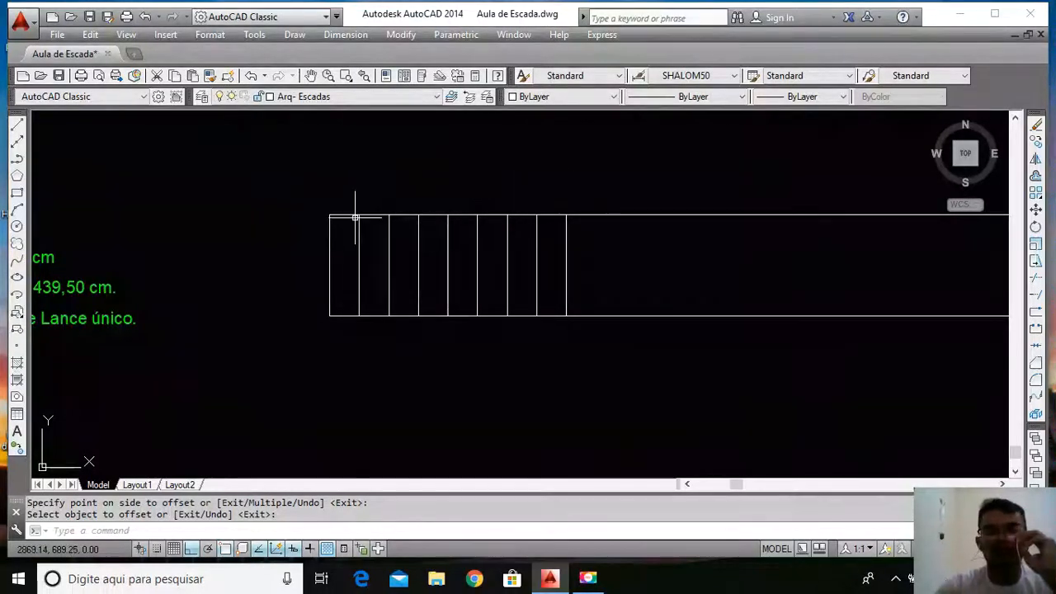
Offset the eighth tread line 1 unit to the right to form the landing
{"action": "scroll", "coordinate": [264, 210], "scroll_direction": "down", "scroll_amount": 4}
{"action": "scroll", "coordinate": [396, 231], "scroll_direction": "up", "scroll_amount": 4}
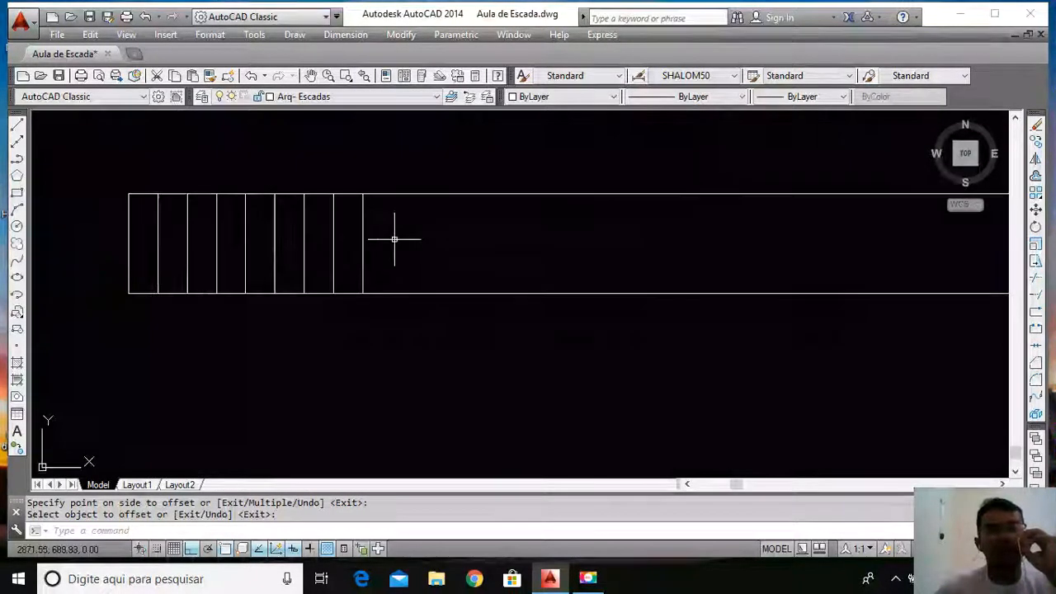
{"action": "key", "text": "Escape"}
{"action": "type", "text": "o"}
{"action": "key", "text": "Return"}
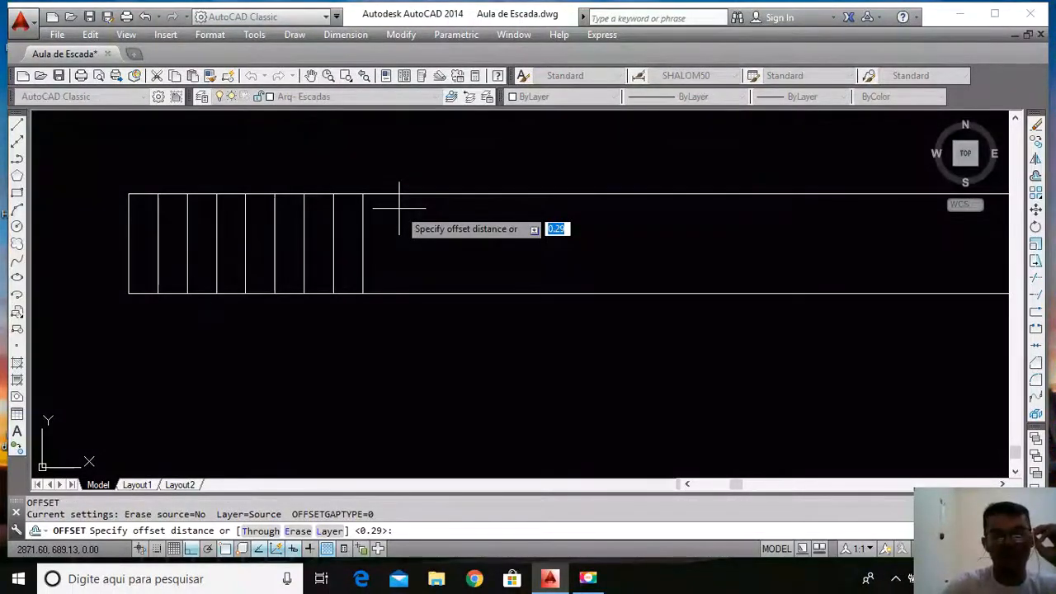
{"action": "key", "text": "Return"}
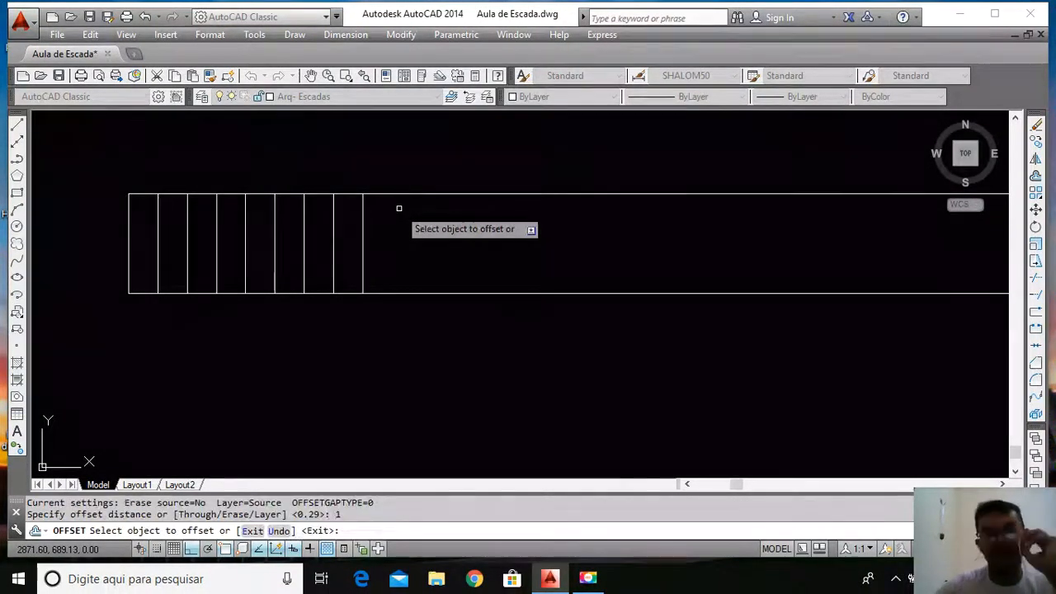
{"action": "left_click", "coordinate": [362, 236]}
{"action": "left_click", "coordinate": [523, 217]}
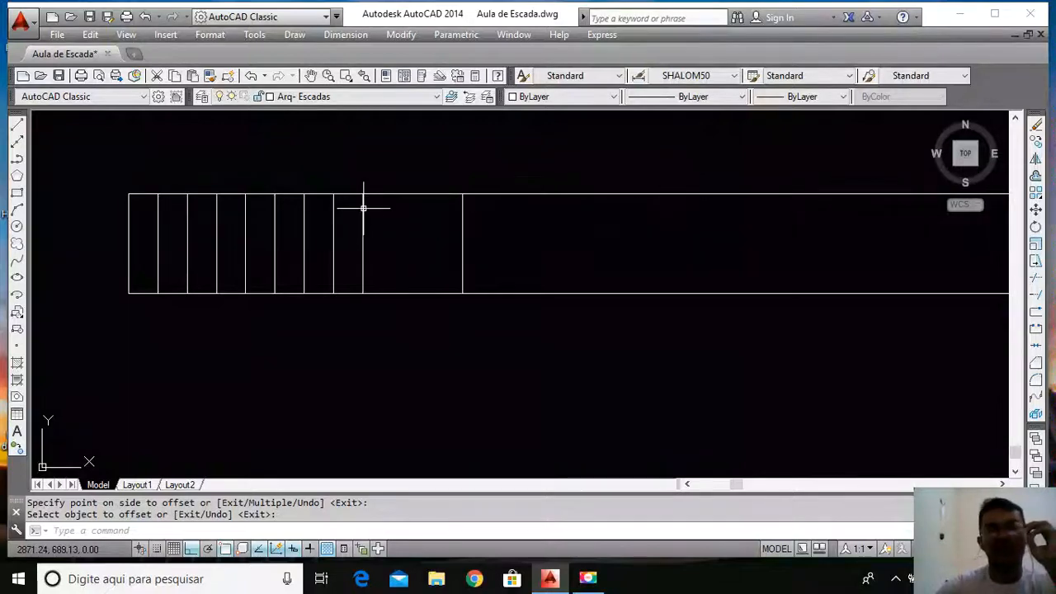
Offset the landing's right edge 0.2930 to the right to form the first tread after the landing
{"action": "scroll", "coordinate": [401, 203], "scroll_direction": "down", "scroll_amount": 3}
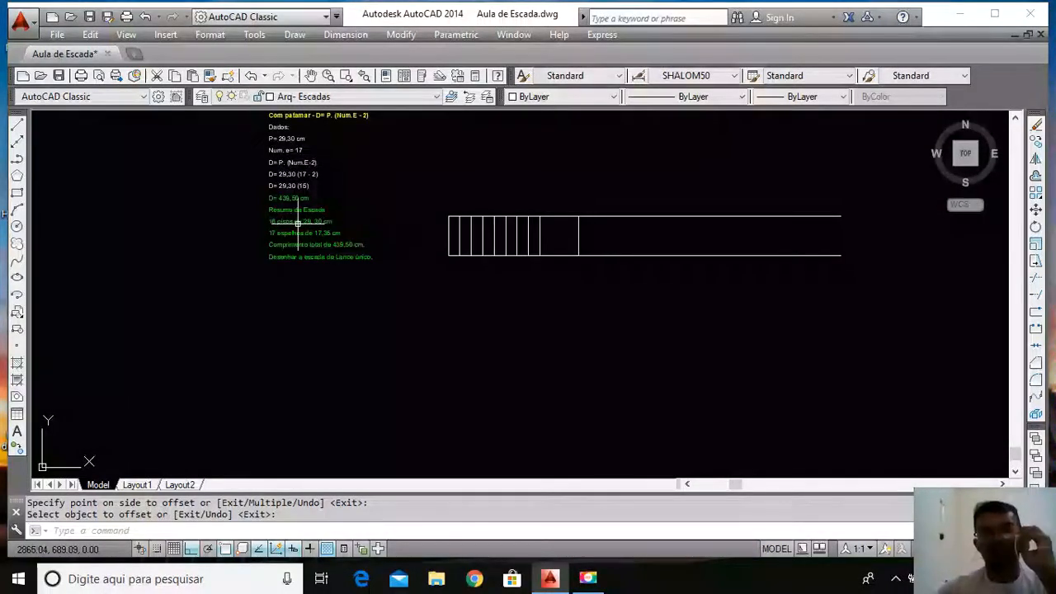
{"action": "scroll", "coordinate": [297, 222], "scroll_direction": "up", "scroll_amount": 5}
{"action": "scroll", "coordinate": [379, 228], "scroll_direction": "up", "scroll_amount": 1}
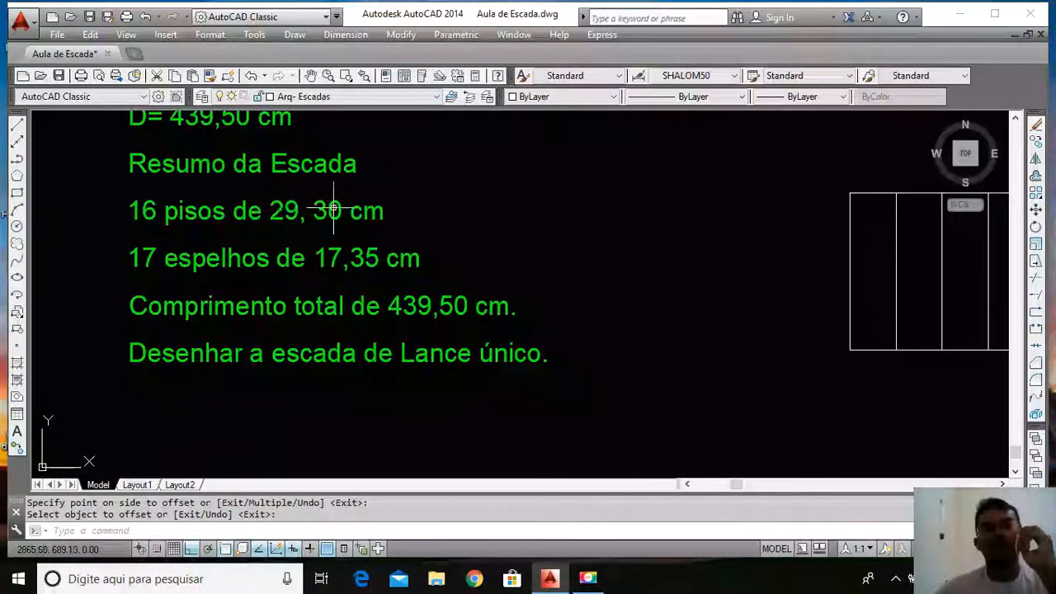
{"action": "scroll", "coordinate": [251, 203], "scroll_direction": "down", "scroll_amount": 6}
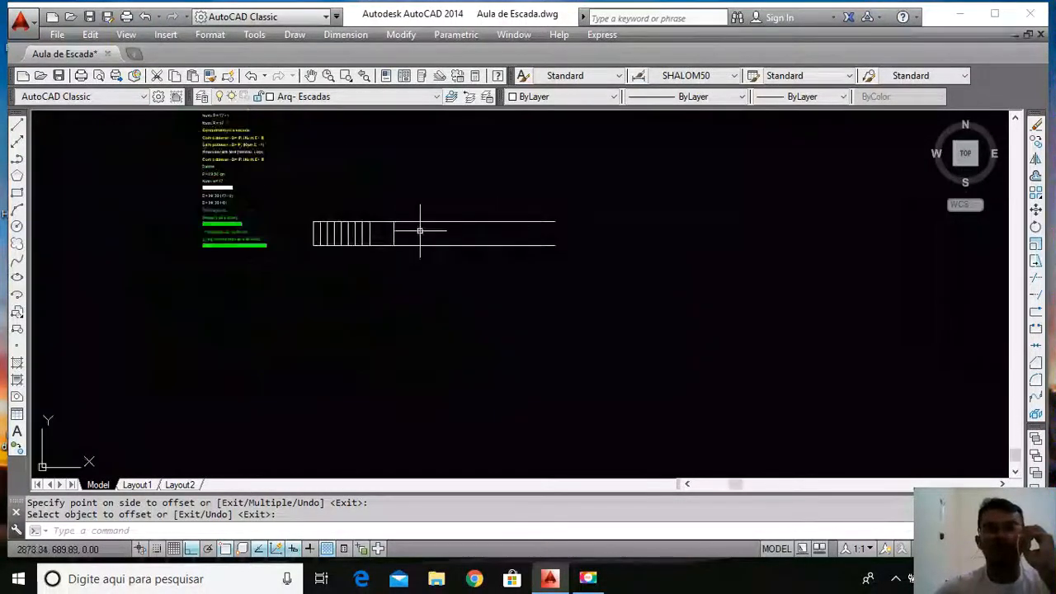
{"action": "scroll", "coordinate": [419, 229], "scroll_direction": "up", "scroll_amount": 6}
{"action": "scroll", "coordinate": [412, 193], "scroll_direction": "up", "scroll_amount": 2}
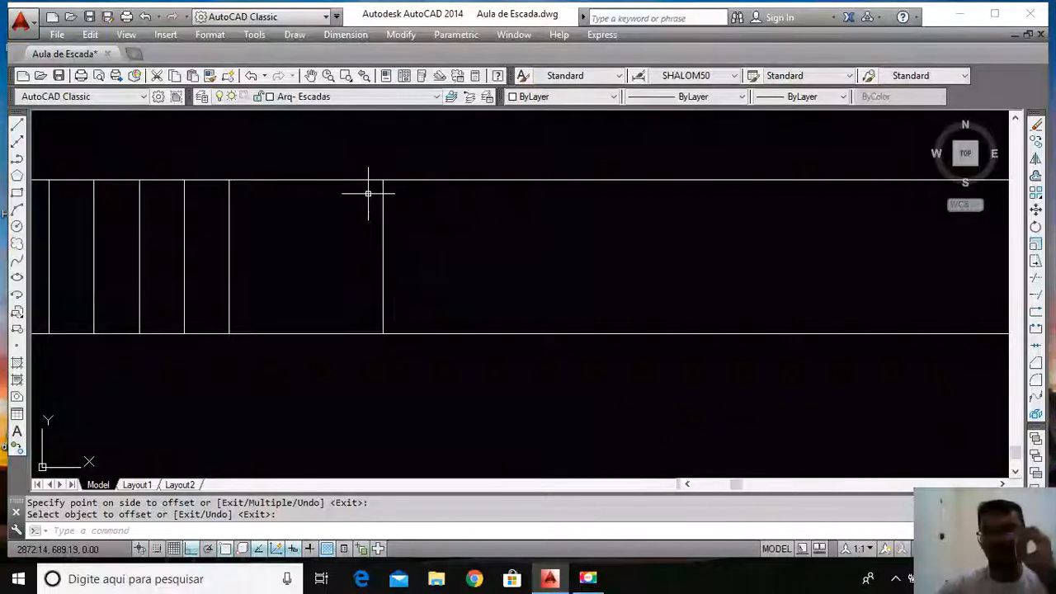
{"action": "key", "text": "Return"}
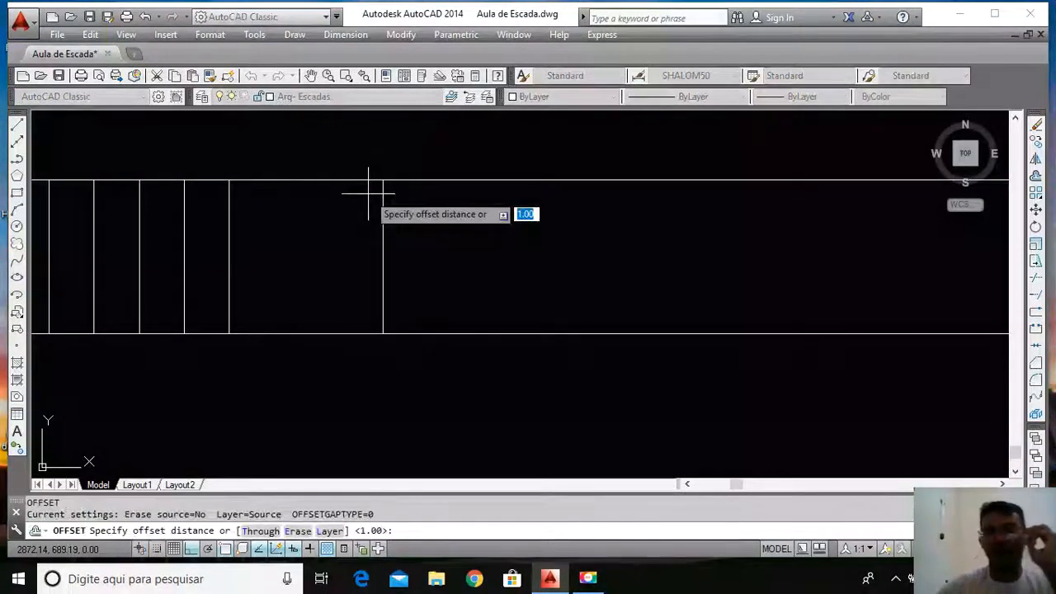
{"action": "type", "text": "0."}
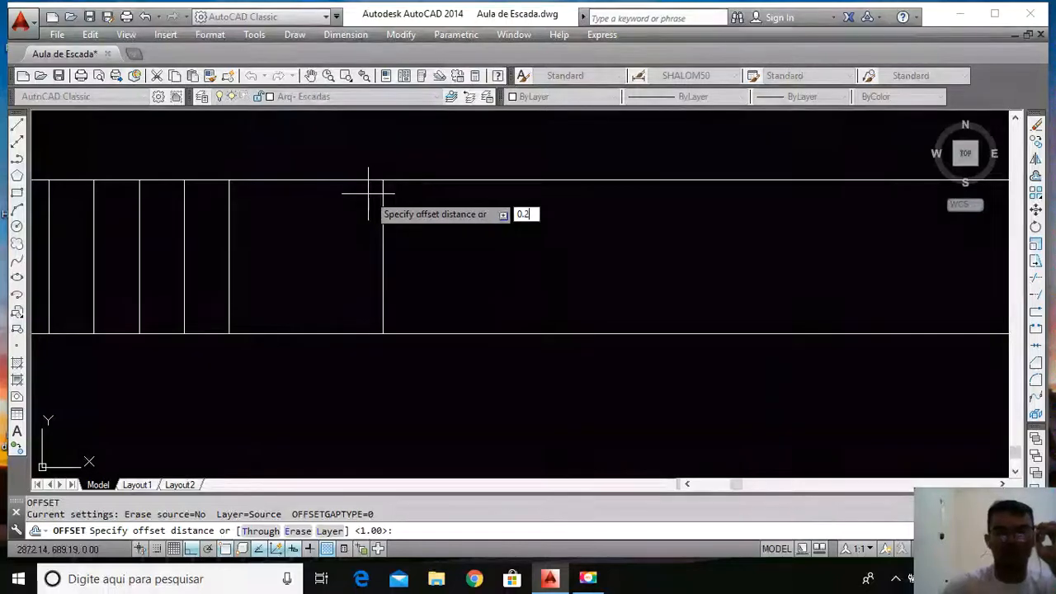
{"action": "type", "text": "25"}
{"action": "type", "text": "3"}
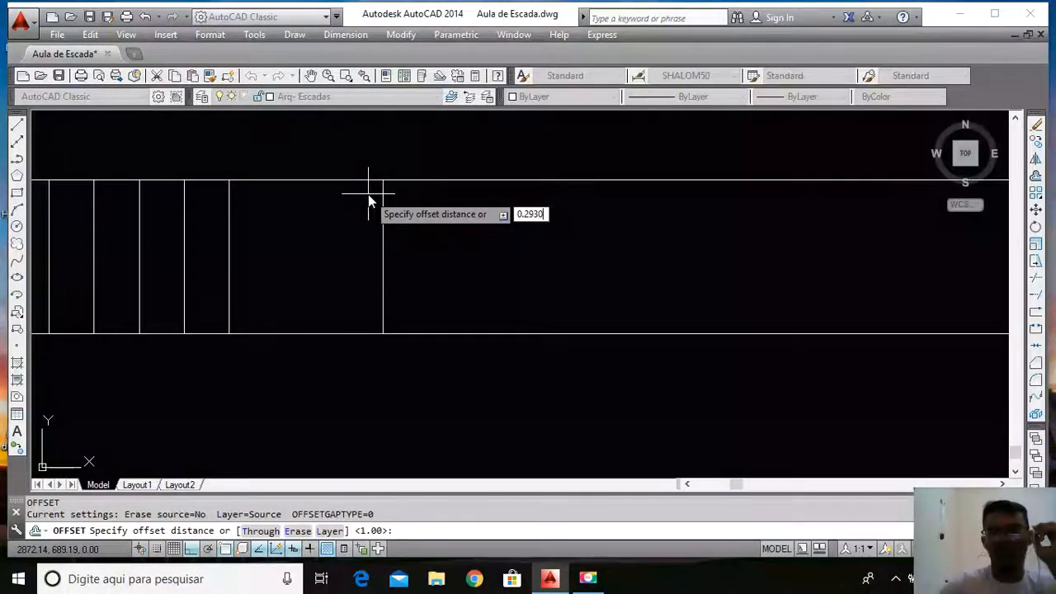
{"action": "type", "text": "0"}
{"action": "key", "text": "Return"}
{"action": "scroll", "coordinate": [365, 193], "scroll_direction": "down", "scroll_amount": 4}
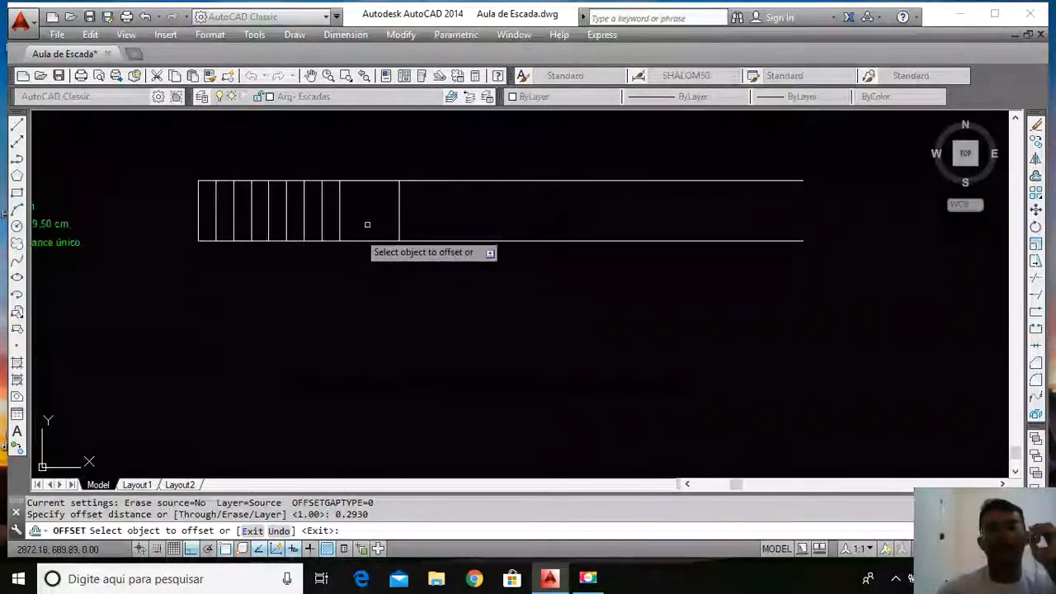
{"action": "scroll", "coordinate": [408, 187], "scroll_direction": "up", "scroll_amount": 4}
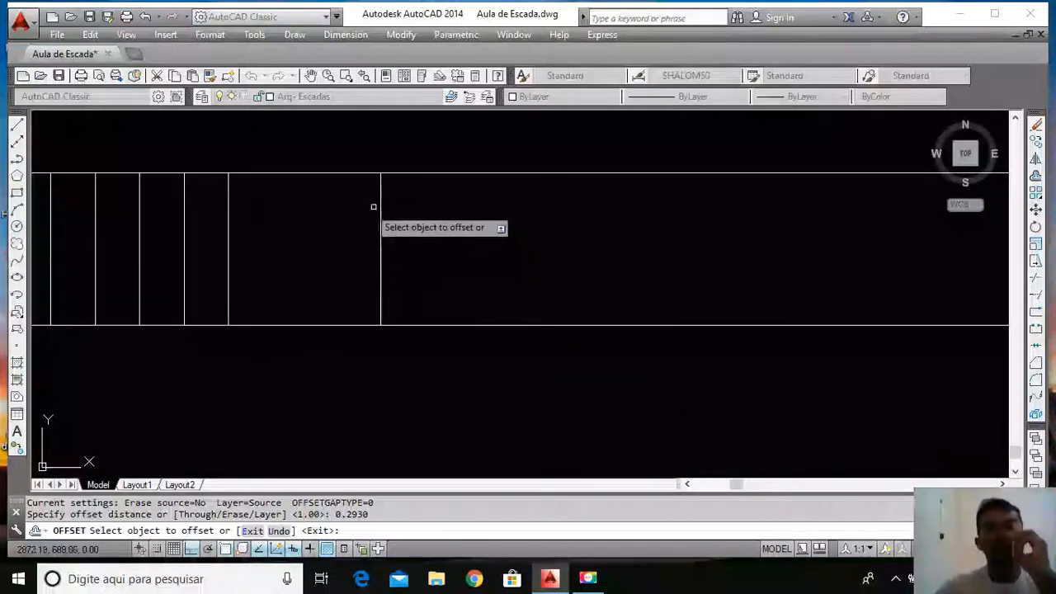
{"action": "left_click", "coordinate": [380, 209]}
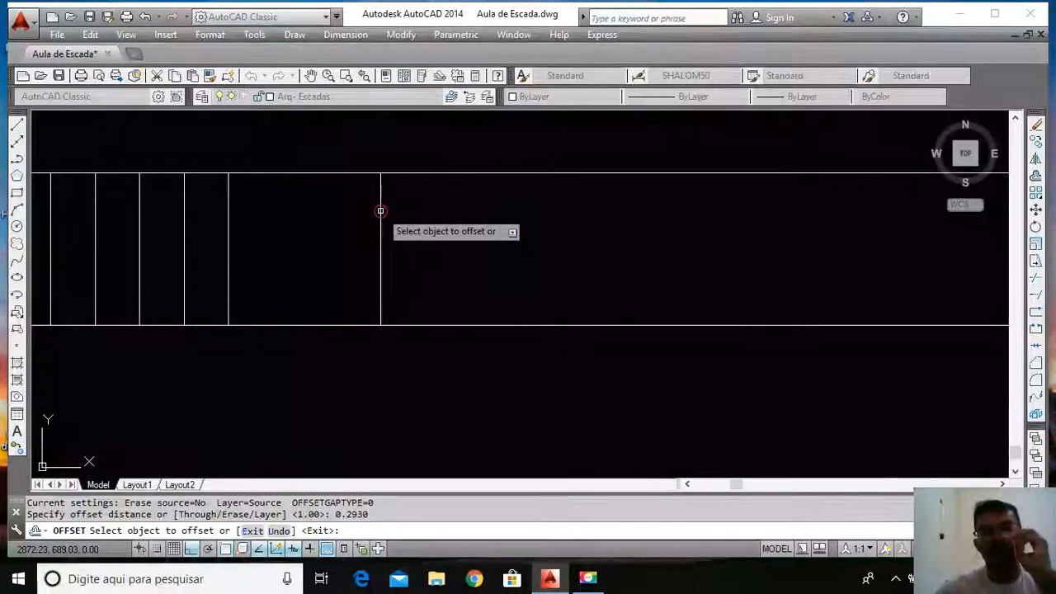
{"action": "left_click", "coordinate": [434, 206]}
Repeat the 0.2930 offset rightward from each new tread line, adding five more lines after the landing
{"action": "left_click", "coordinate": [426, 207]}
{"action": "left_click", "coordinate": [495, 208]}
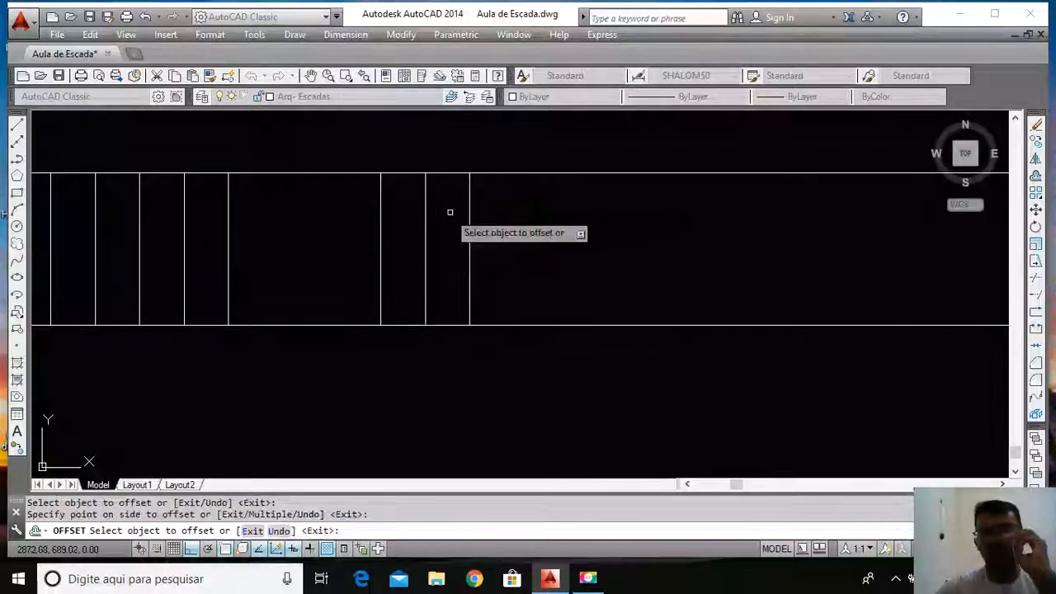
{"action": "left_click", "coordinate": [467, 210]}
{"action": "left_click", "coordinate": [520, 207]}
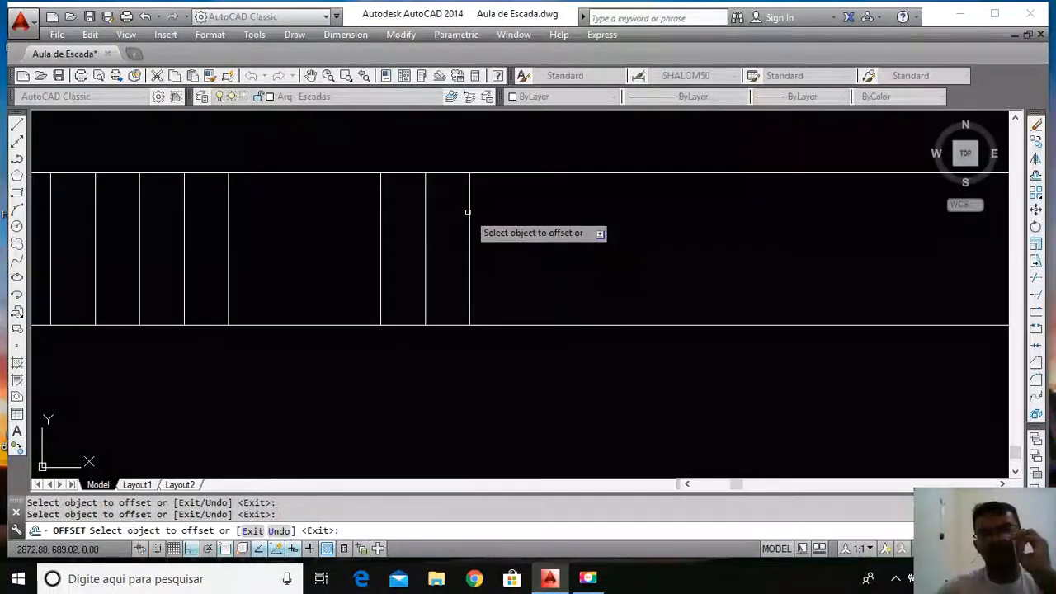
{"action": "left_click", "coordinate": [470, 210]}
{"action": "left_click", "coordinate": [578, 204]}
{"action": "left_click", "coordinate": [514, 206]}
{"action": "left_click", "coordinate": [548, 204]}
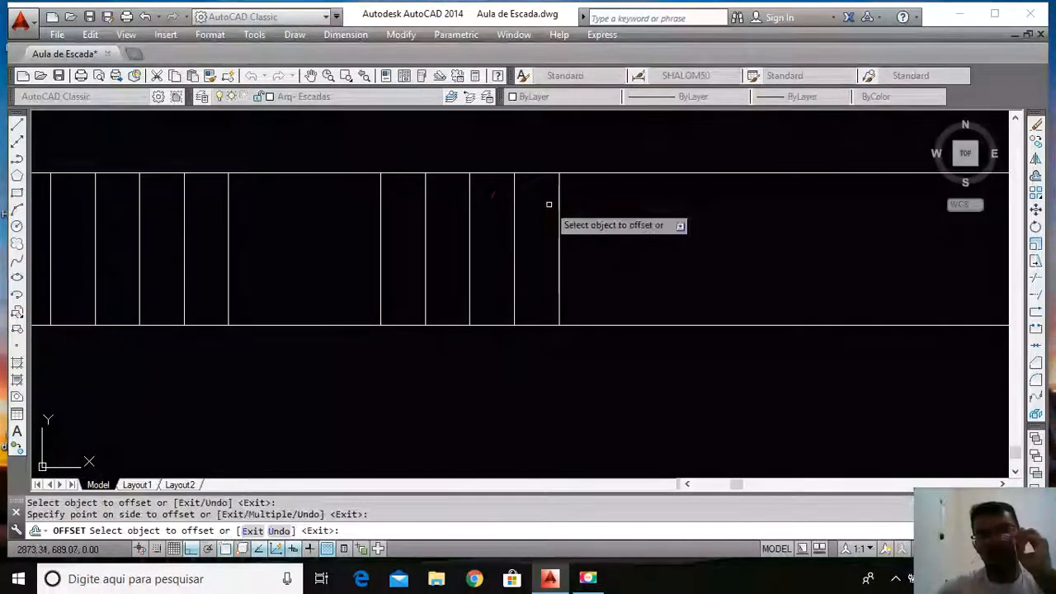
{"action": "left_click", "coordinate": [558, 200]}
{"action": "left_click", "coordinate": [602, 208]}
{"action": "left_click", "coordinate": [605, 211]}
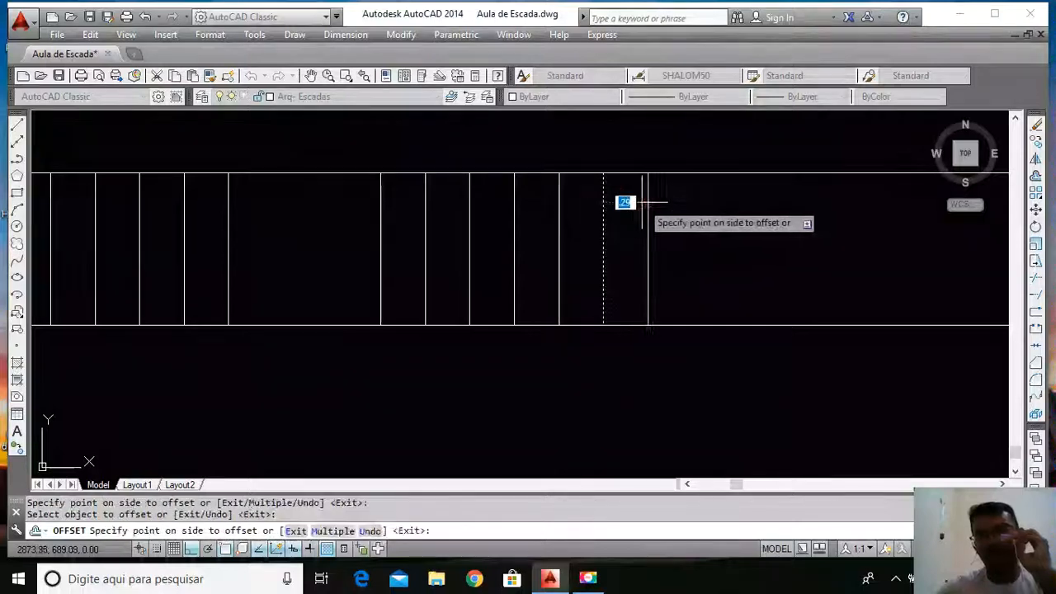
{"action": "left_click", "coordinate": [642, 201]}
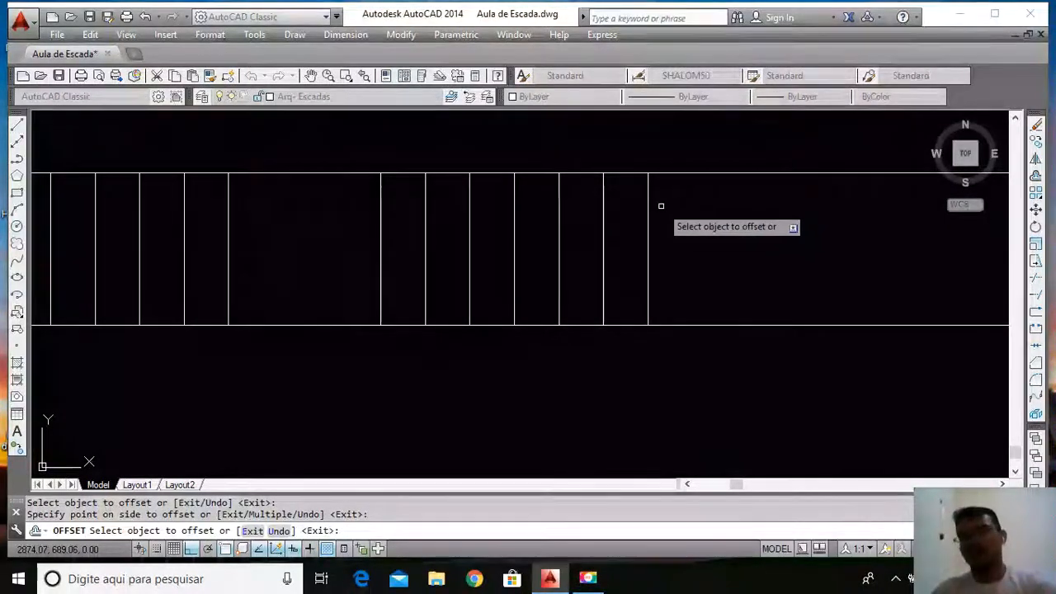
{"action": "key", "text": "Return"}
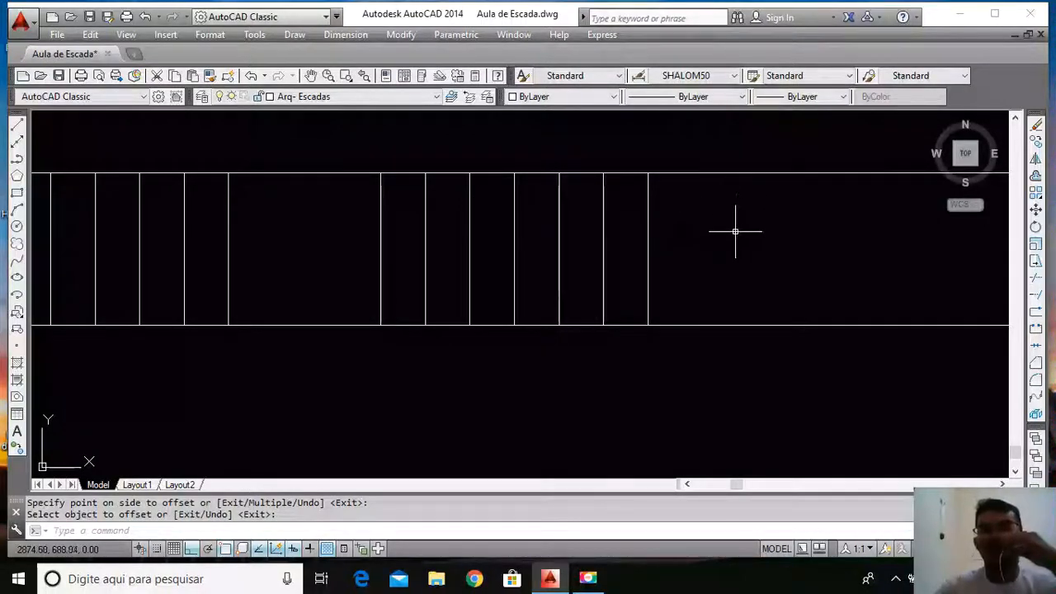
Trim the stair's two long edge lines where they extend past the last tread line
{"action": "type", "text": "tr"}
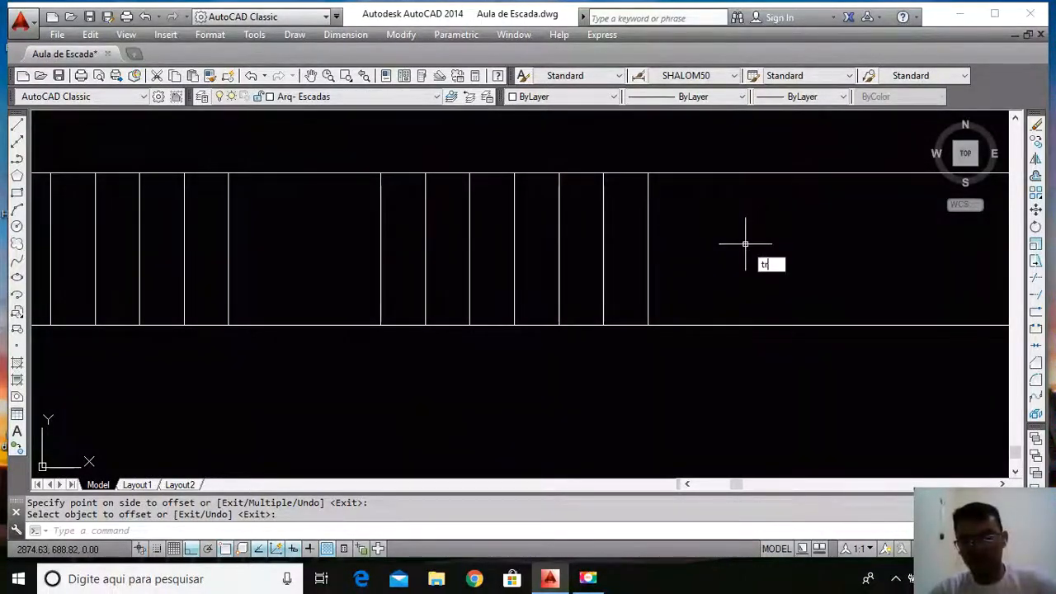
{"action": "key", "text": "Return"}
{"action": "key", "text": "Return"}
{"action": "left_click", "coordinate": [784, 123]}
{"action": "left_click", "coordinate": [766, 354]}
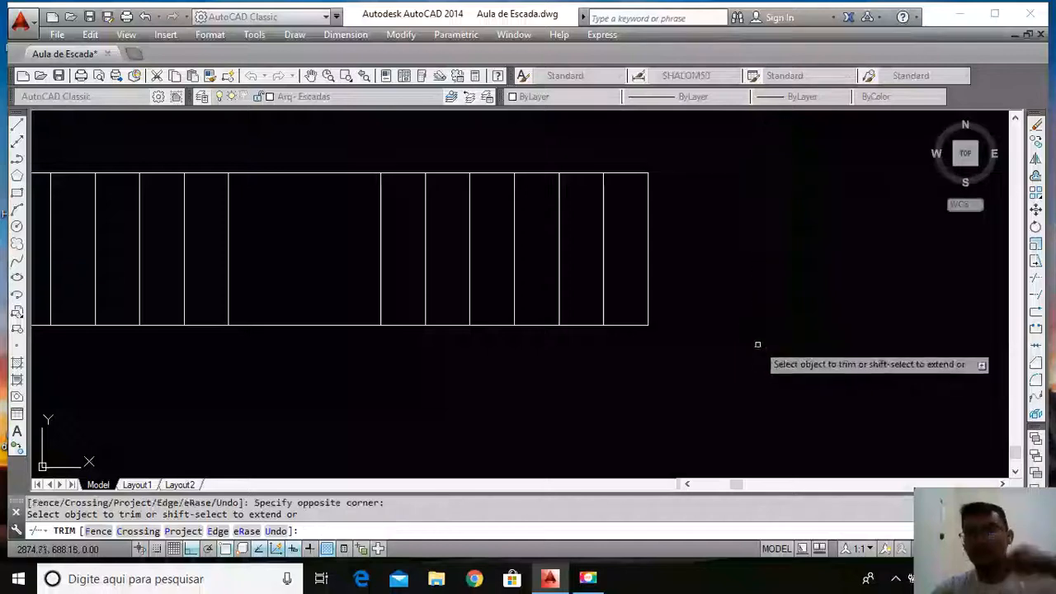
{"action": "key", "text": "Return"}
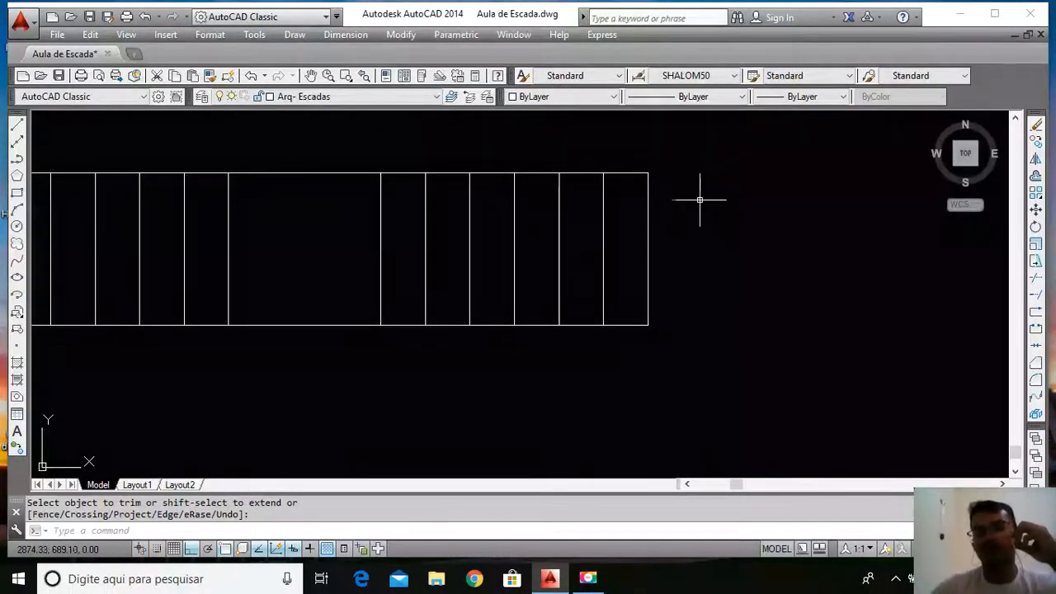
Copy the Sala room label from the floor plan to the upper-left corner of the stair drawing
{"action": "scroll", "coordinate": [732, 213], "scroll_direction": "down", "scroll_amount": 2}
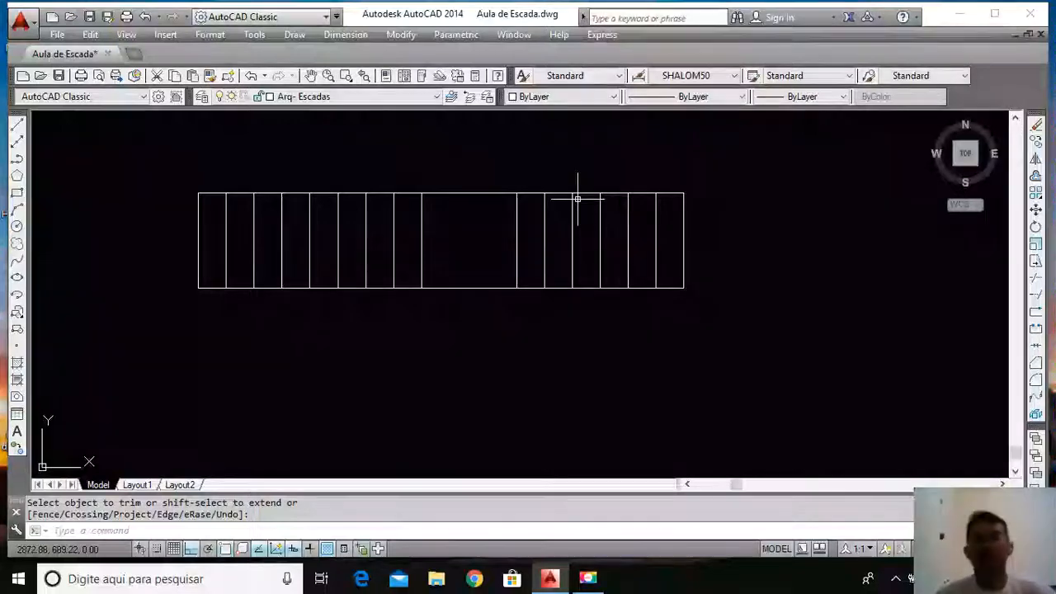
{"action": "scroll", "coordinate": [575, 183], "scroll_direction": "down", "scroll_amount": 5}
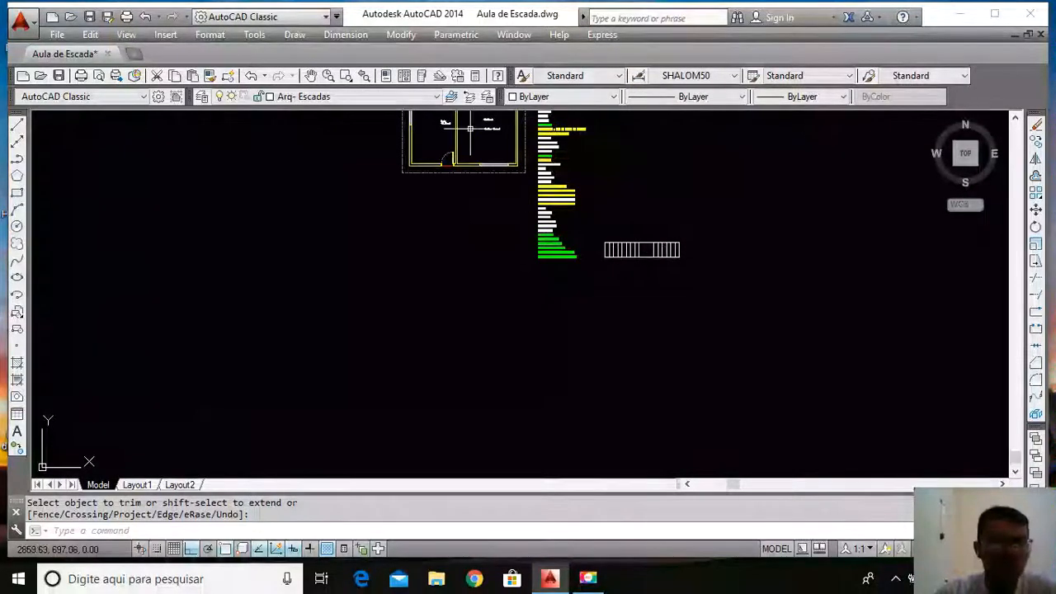
{"action": "scroll", "coordinate": [460, 193], "scroll_direction": "down", "scroll_amount": 3}
{"action": "scroll", "coordinate": [465, 196], "scroll_direction": "up", "scroll_amount": 5}
{"action": "scroll", "coordinate": [460, 206], "scroll_direction": "up", "scroll_amount": 5}
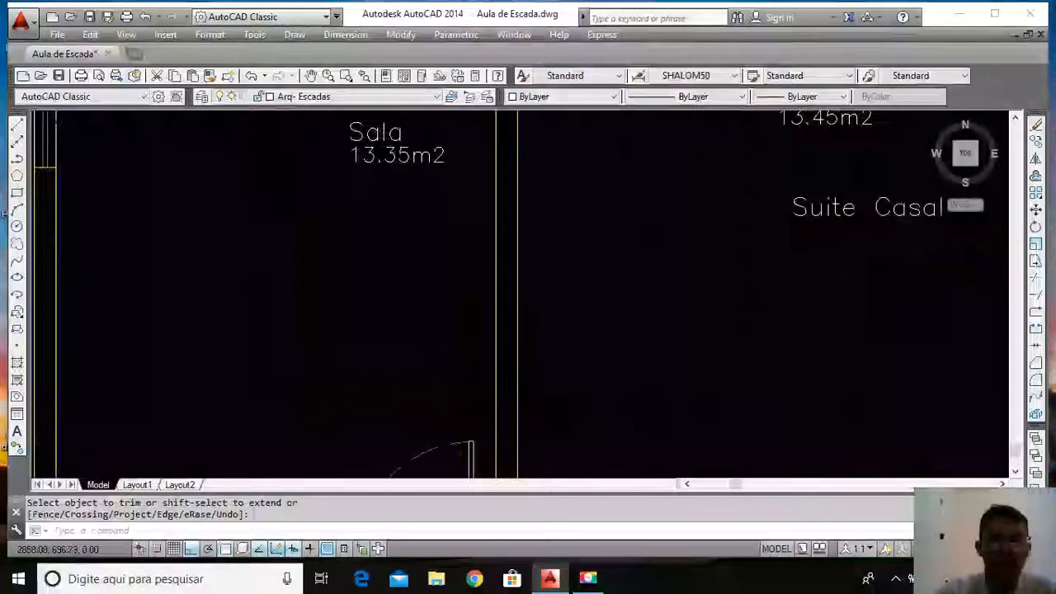
{"action": "scroll", "coordinate": [417, 231], "scroll_direction": "down", "scroll_amount": 3}
{"action": "scroll", "coordinate": [413, 235], "scroll_direction": "up", "scroll_amount": 3}
{"action": "key", "text": "Return"}
{"action": "left_click", "coordinate": [410, 224]}
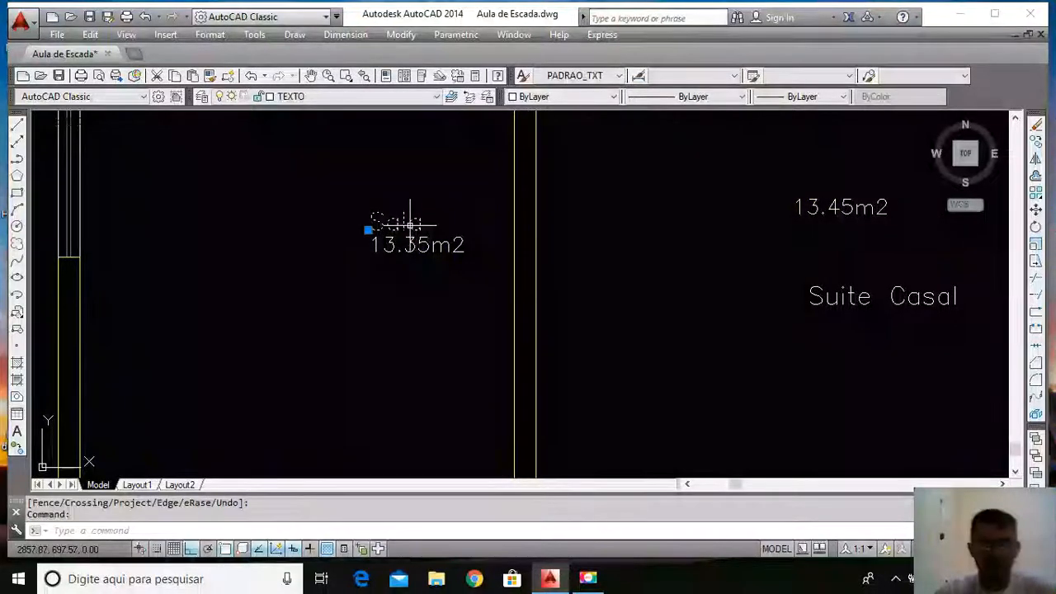
{"action": "type", "text": "co"}
{"action": "key", "text": "Return"}
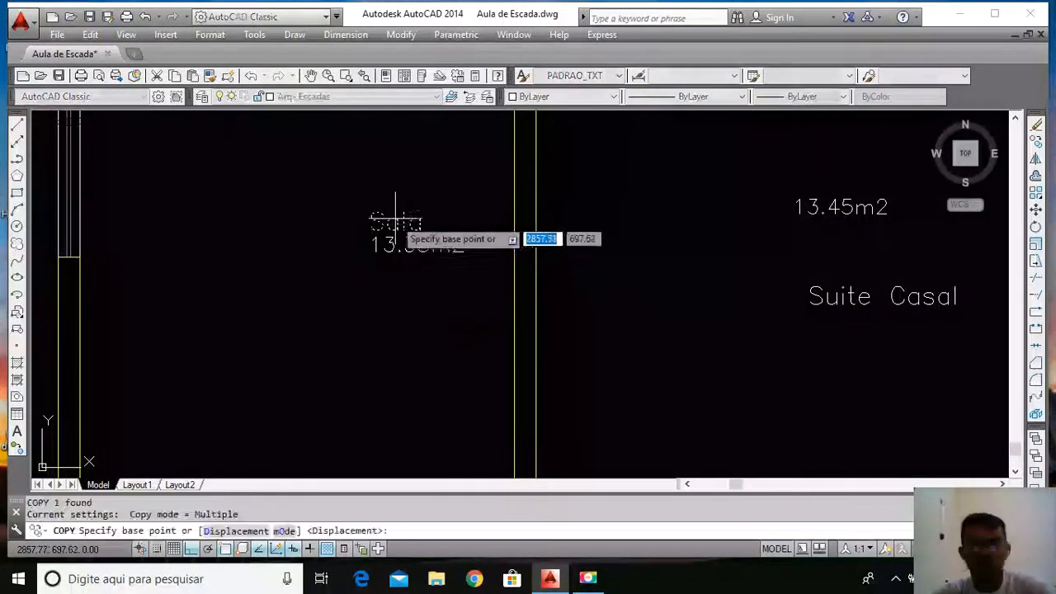
{"action": "left_click", "coordinate": [378, 224]}
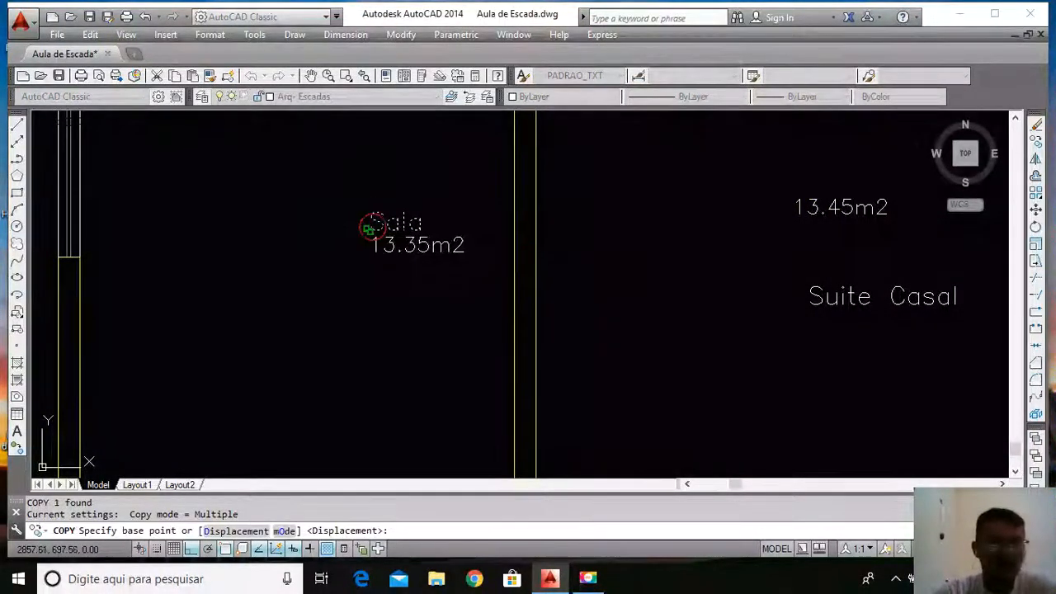
{"action": "scroll", "coordinate": [369, 189], "scroll_direction": "down", "scroll_amount": 4}
{"action": "scroll", "coordinate": [369, 189], "scroll_direction": "down", "scroll_amount": 5}
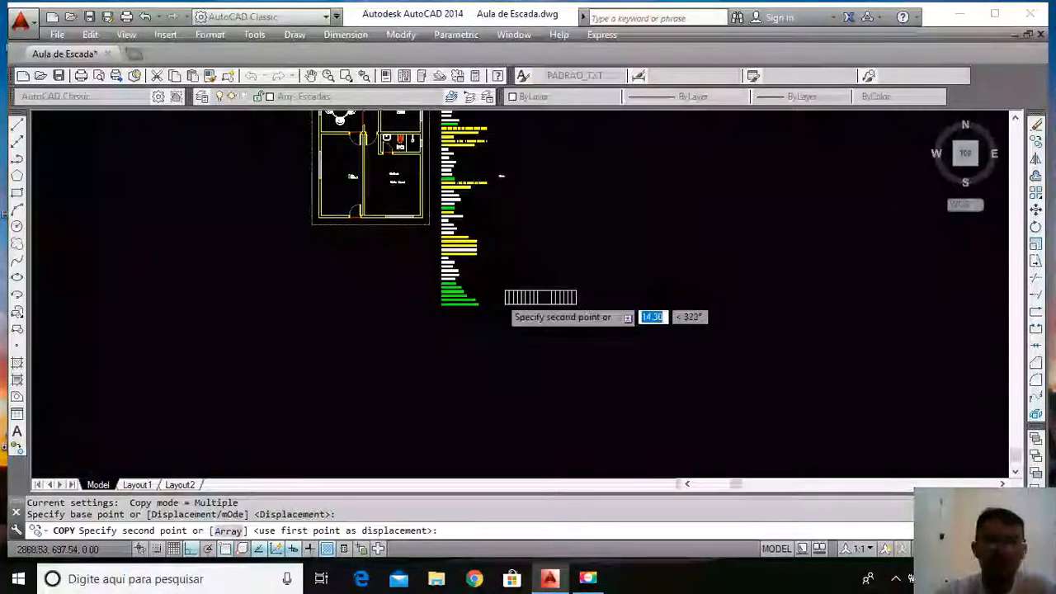
{"action": "scroll", "coordinate": [508, 297], "scroll_direction": "up", "scroll_amount": 4}
{"action": "scroll", "coordinate": [515, 301], "scroll_direction": "up", "scroll_amount": 4}
{"action": "left_click", "coordinate": [472, 244]}
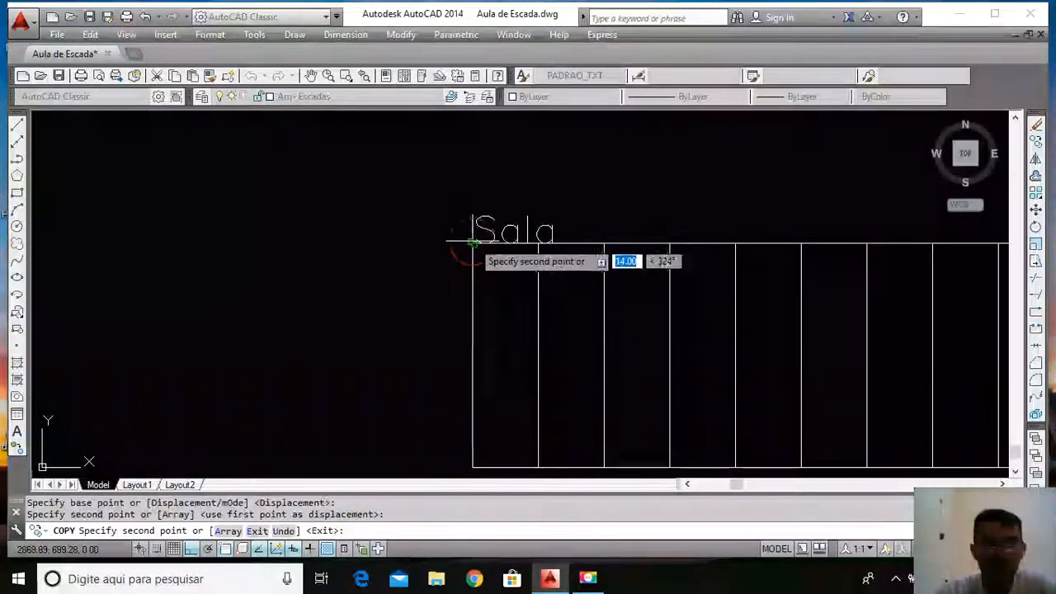
{"action": "key", "text": "Escape"}
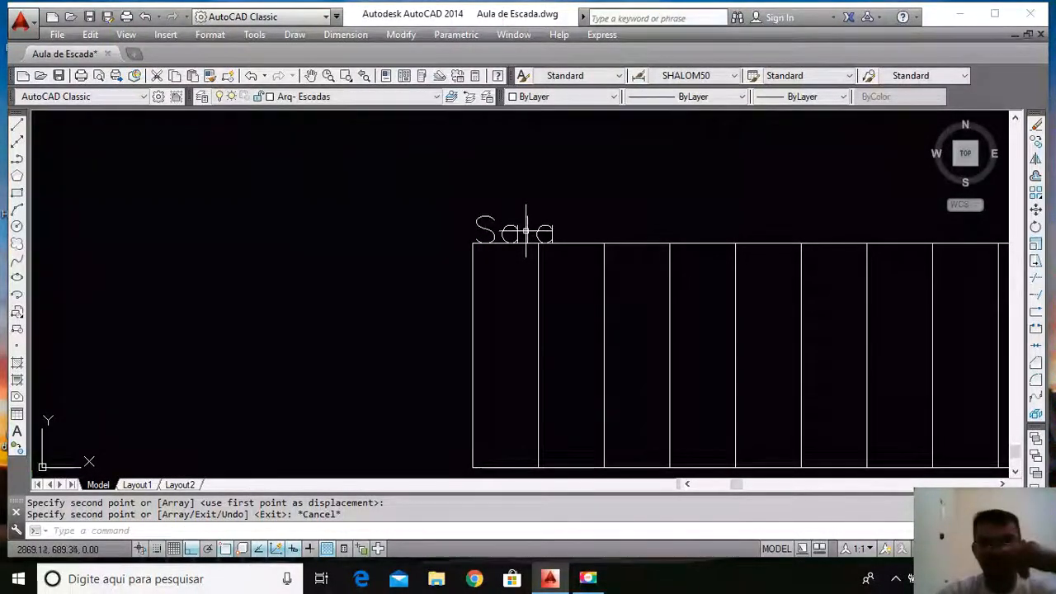
Change the copied Sala label at the stair's corner to read 1
{"action": "left_click", "coordinate": [526, 225]}
{"action": "left_click", "coordinate": [528, 226]}
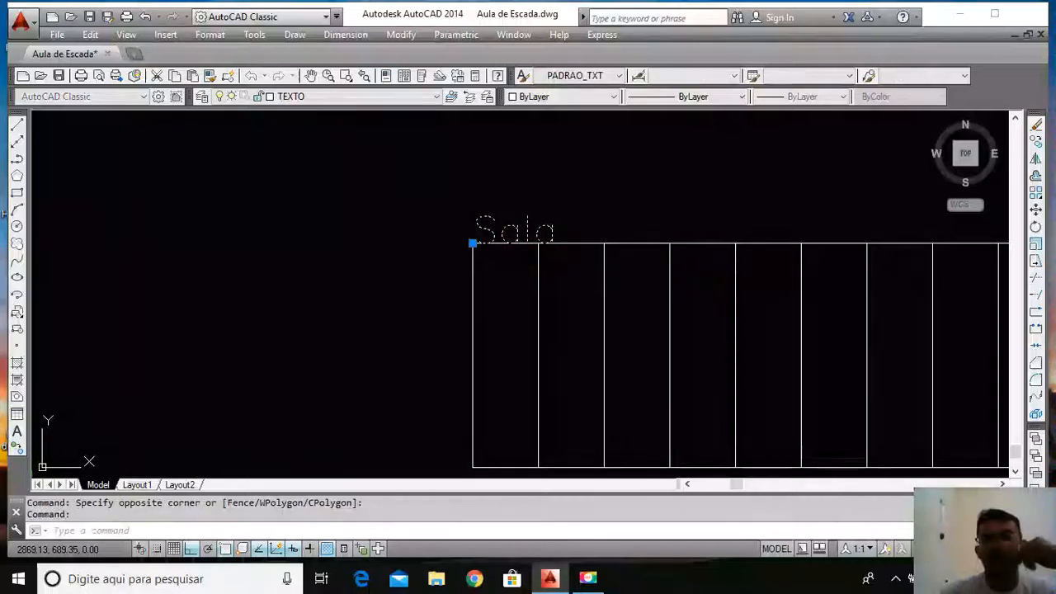
{"action": "double_click", "coordinate": [539, 213]}
{"action": "type", "text": "1"}
{"action": "key", "text": "Return"}
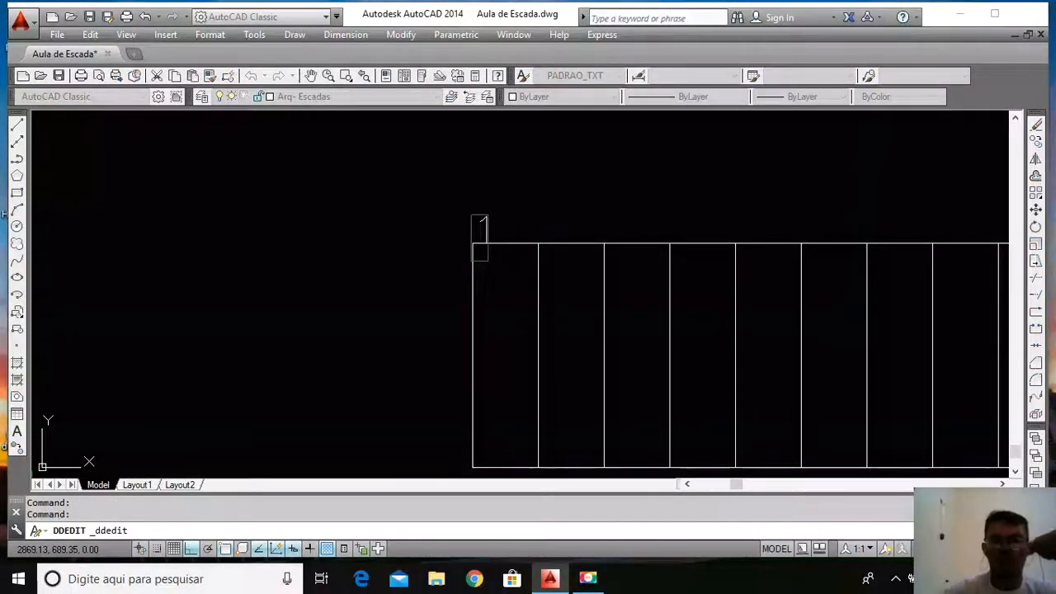
{"action": "key", "text": "Return"}
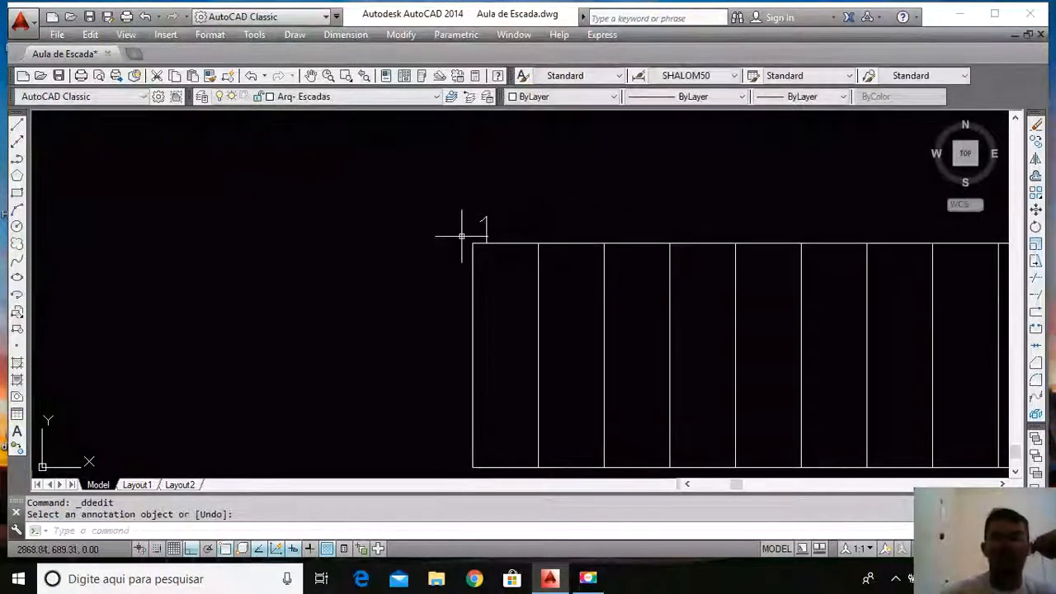
Move the number 1 straight down about 0.19 so it sits inside the first tread
{"action": "left_click", "coordinate": [509, 211]}
{"action": "left_click", "coordinate": [471, 217]}
{"action": "type", "text": "M"}
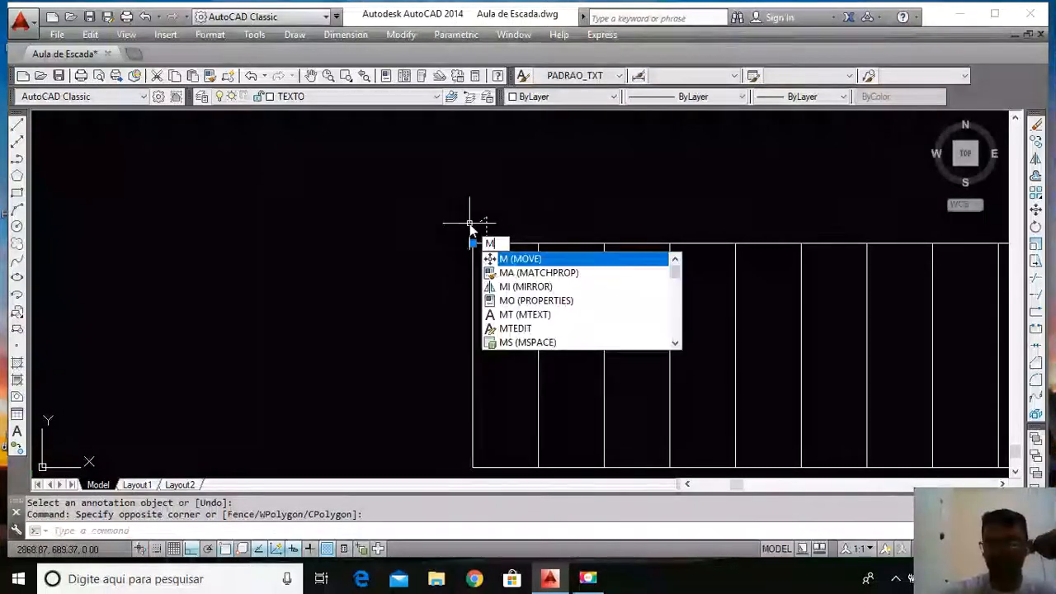
{"action": "key", "text": "Return"}
{"action": "left_click", "coordinate": [550, 172]}
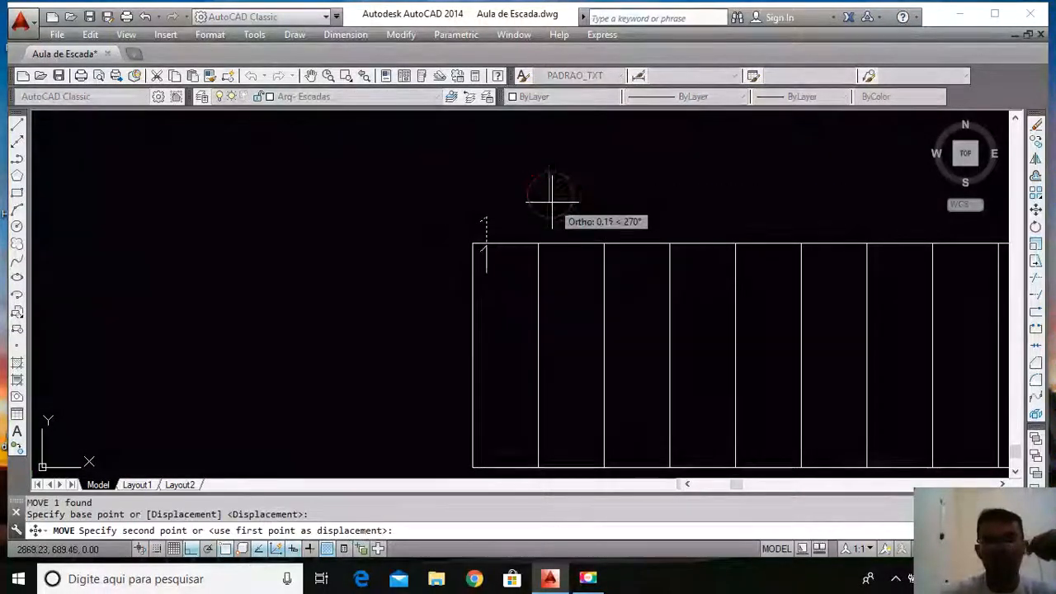
{"action": "left_click", "coordinate": [551, 208]}
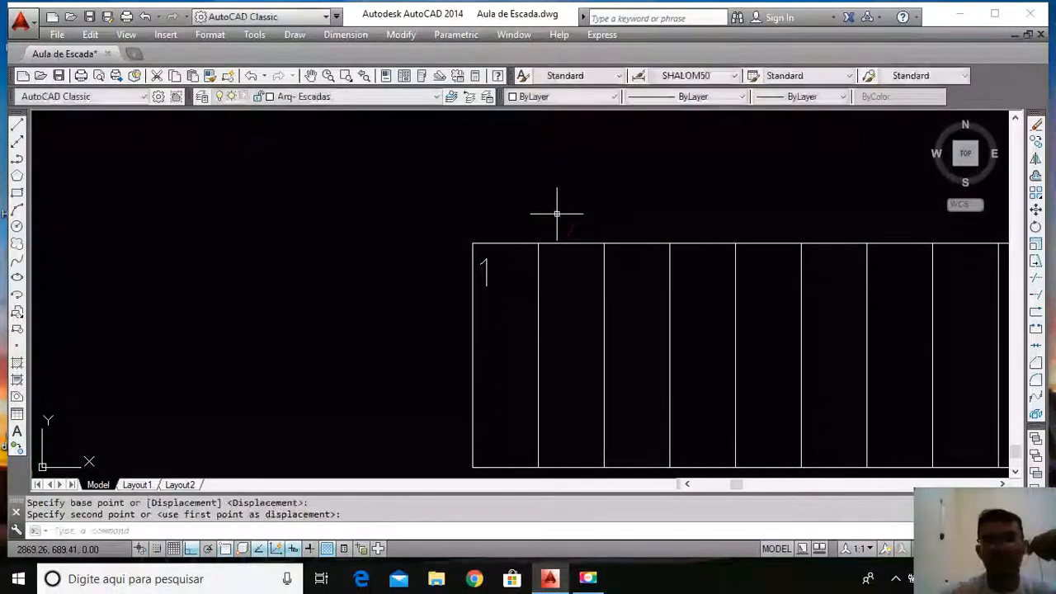
Copy the number 1 from the first tread into each of the seven following treads and the landing
{"action": "left_click", "coordinate": [482, 269]}
{"action": "type", "text": "c"}
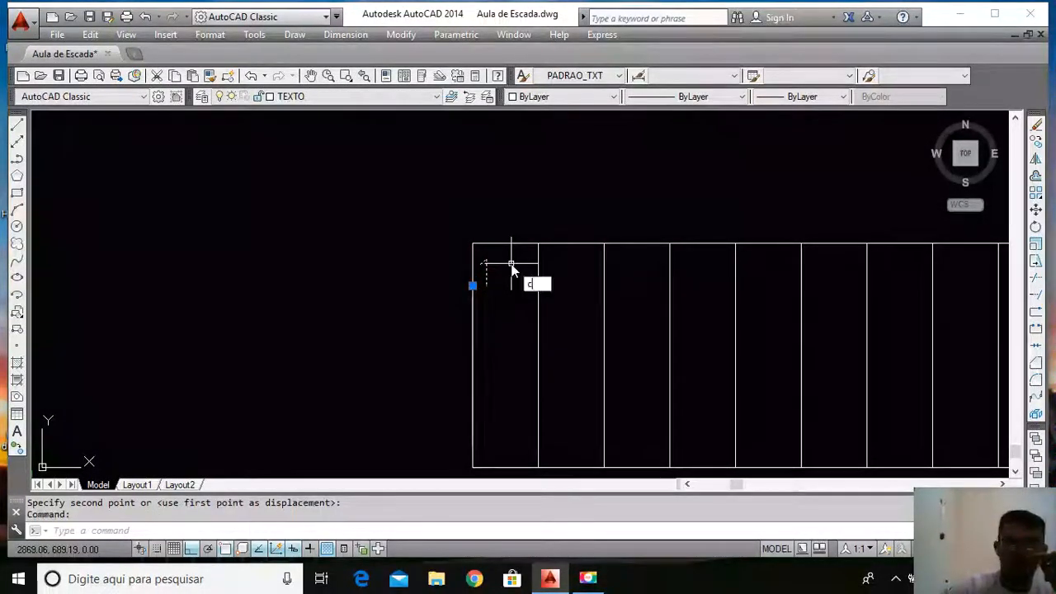
{"action": "type", "text": "o"}
{"action": "key", "text": "Return"}
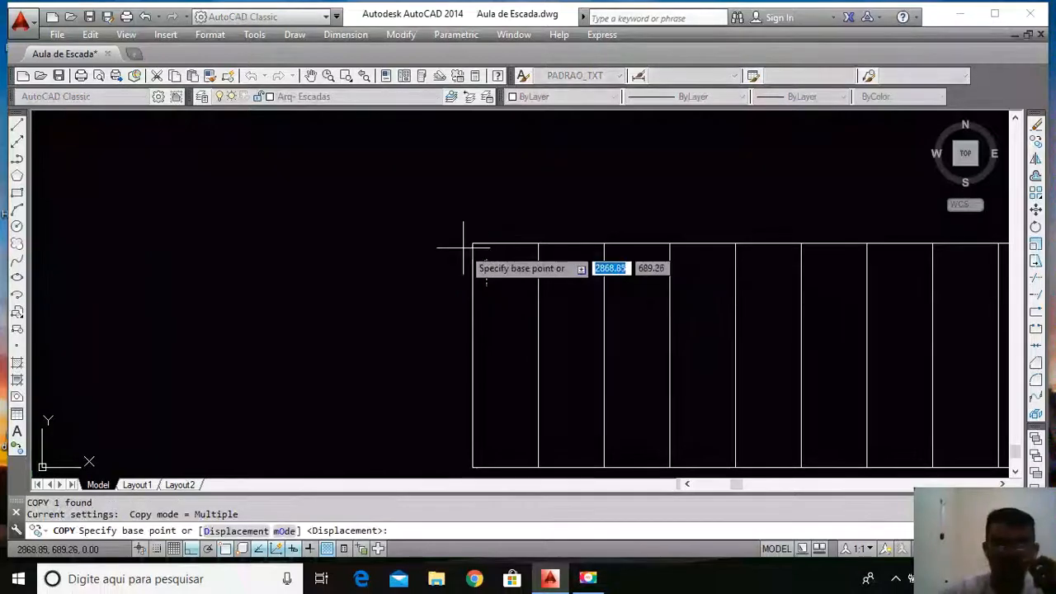
{"action": "left_click", "coordinate": [473, 243]}
{"action": "left_click", "coordinate": [539, 243]}
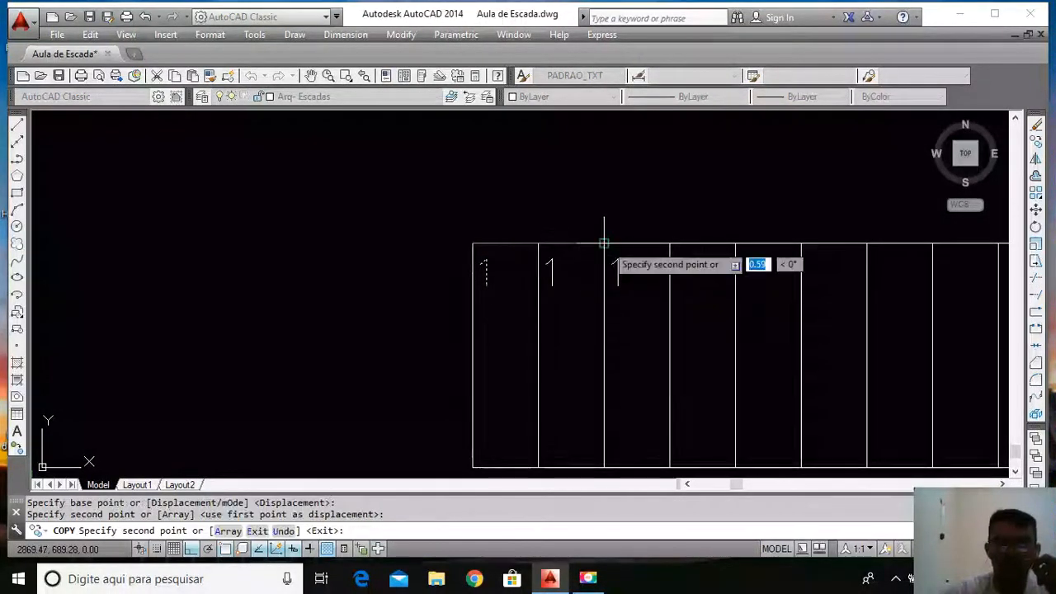
{"action": "left_click", "coordinate": [604, 243]}
{"action": "scroll", "coordinate": [503, 272], "scroll_direction": "down", "scroll_amount": 5}
{"action": "scroll", "coordinate": [328, 275], "scroll_direction": "up", "scroll_amount": 3}
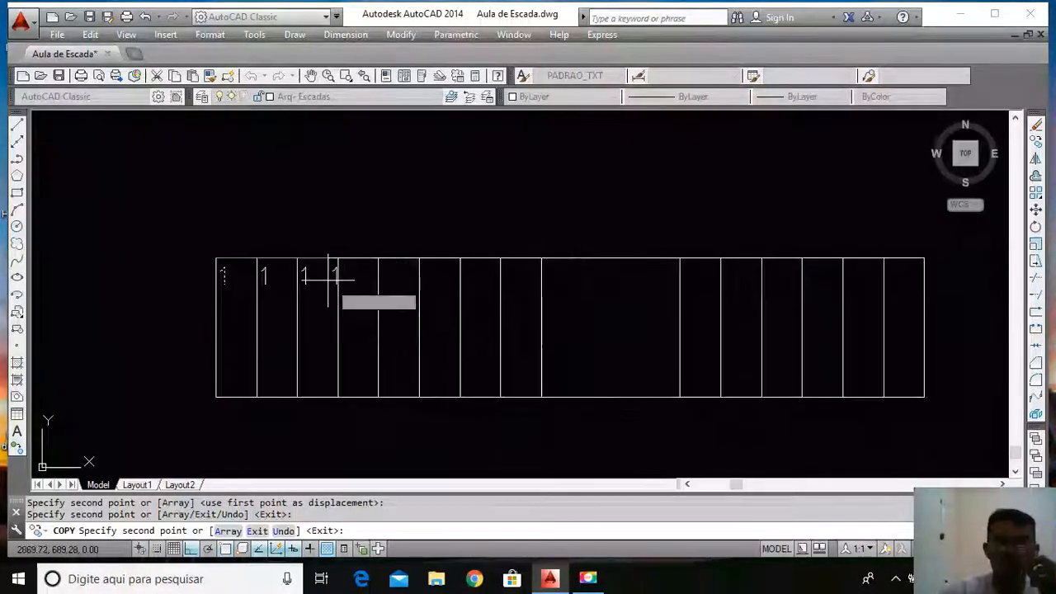
{"action": "left_click", "coordinate": [338, 258]}
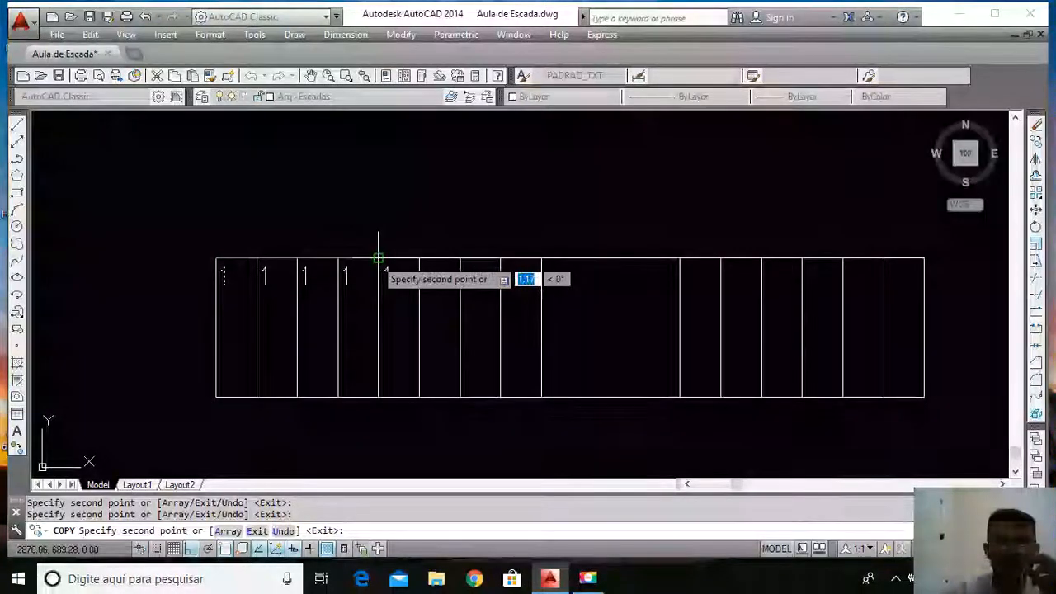
{"action": "left_click", "coordinate": [378, 258]}
{"action": "left_click", "coordinate": [420, 247]}
{"action": "left_click", "coordinate": [464, 259]}
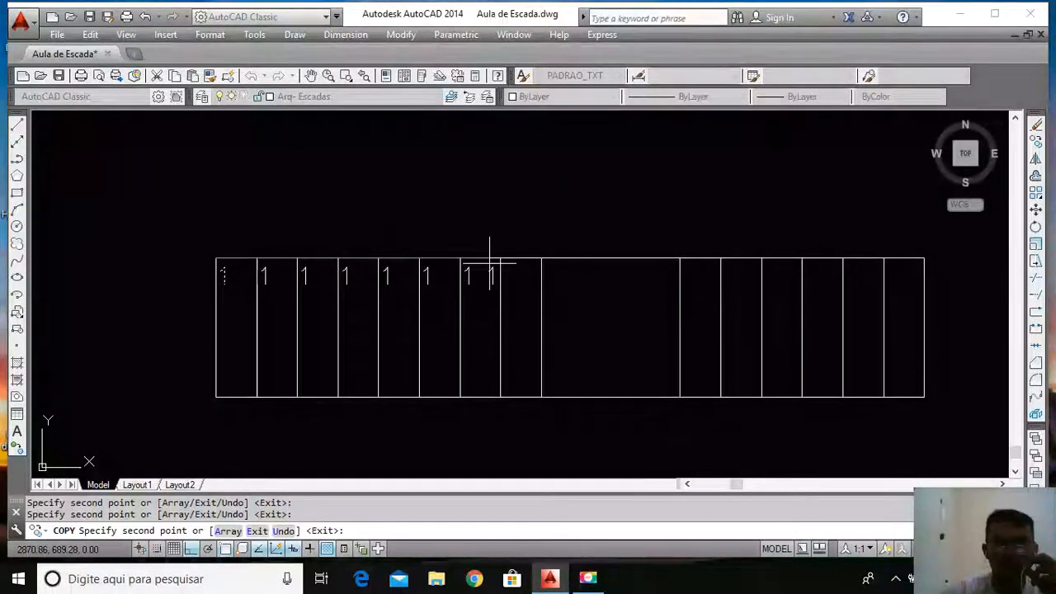
{"action": "left_click", "coordinate": [501, 258]}
{"action": "left_click", "coordinate": [542, 258]}
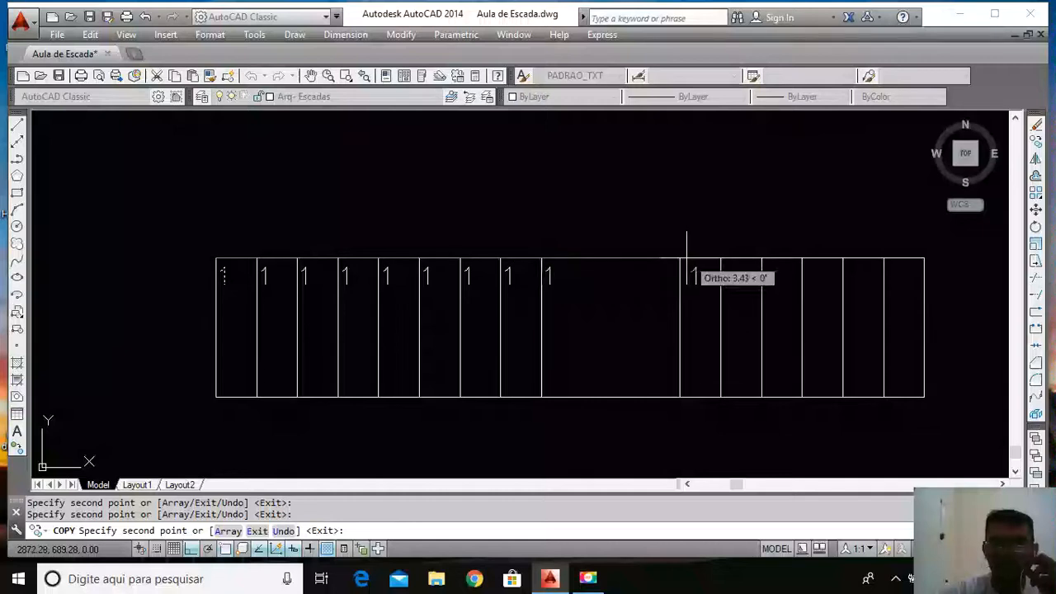
Copy the number 1 into the six treads after the landing and just beyond the stair's final line
{"action": "left_click", "coordinate": [686, 259]}
{"action": "left_click", "coordinate": [720, 259]}
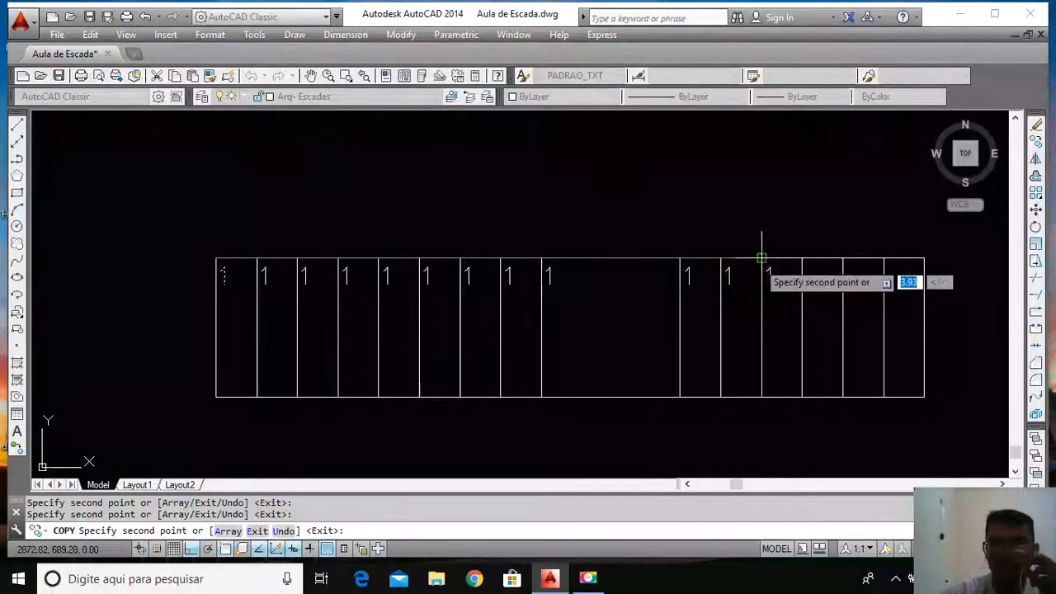
{"action": "left_click", "coordinate": [762, 258]}
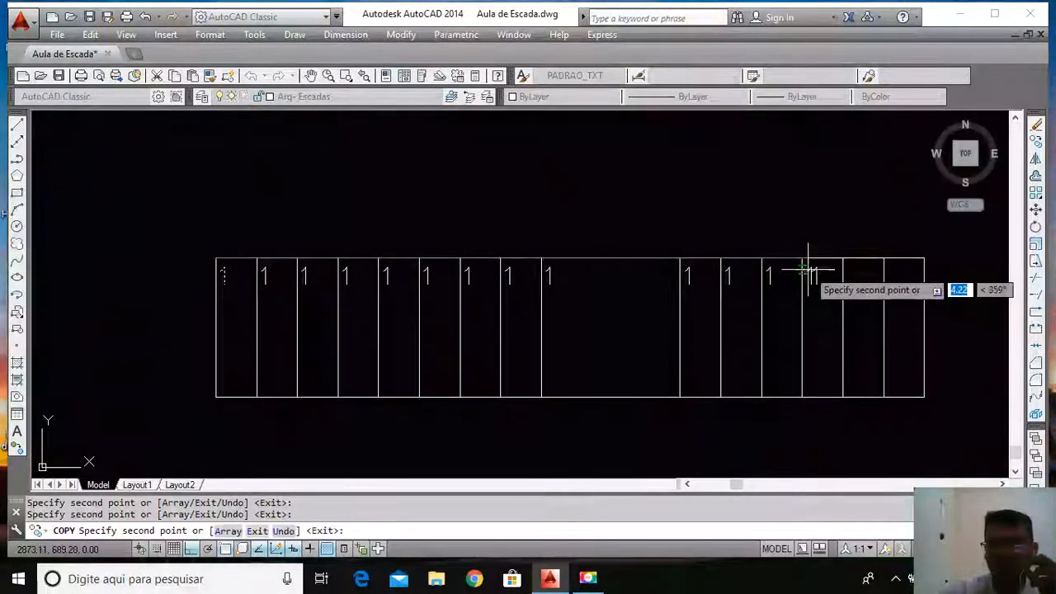
{"action": "left_click", "coordinate": [802, 259]}
{"action": "left_click", "coordinate": [843, 258]}
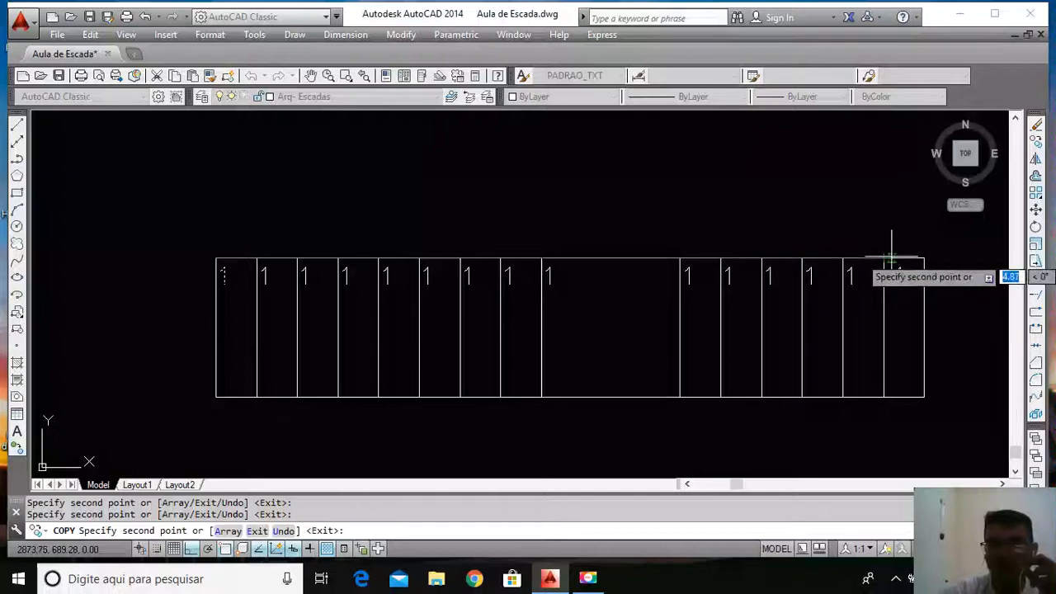
{"action": "left_click", "coordinate": [884, 258]}
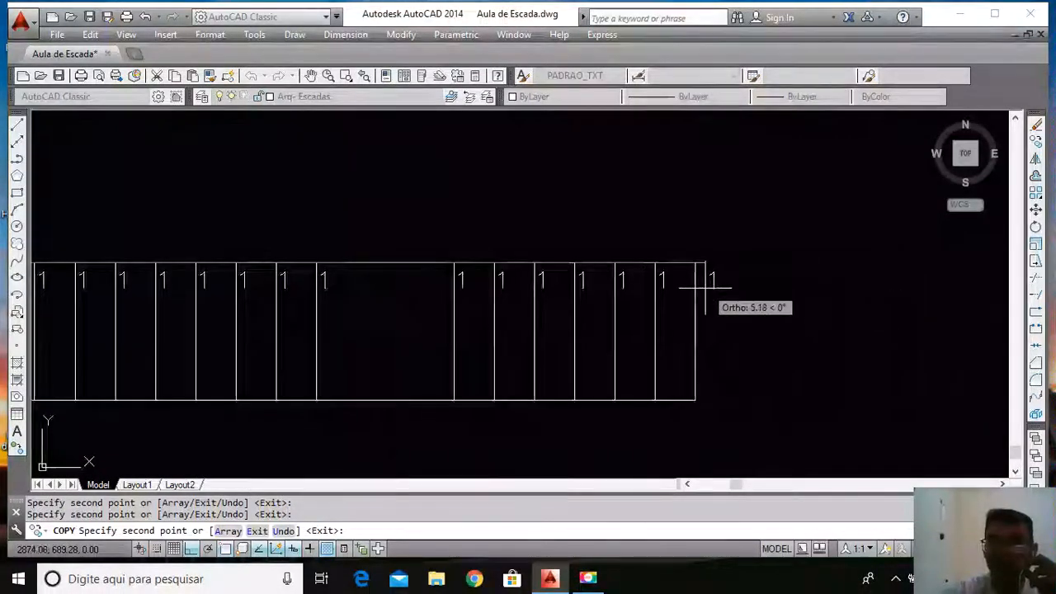
{"action": "scroll", "coordinate": [700, 278], "scroll_direction": "up", "scroll_amount": 4}
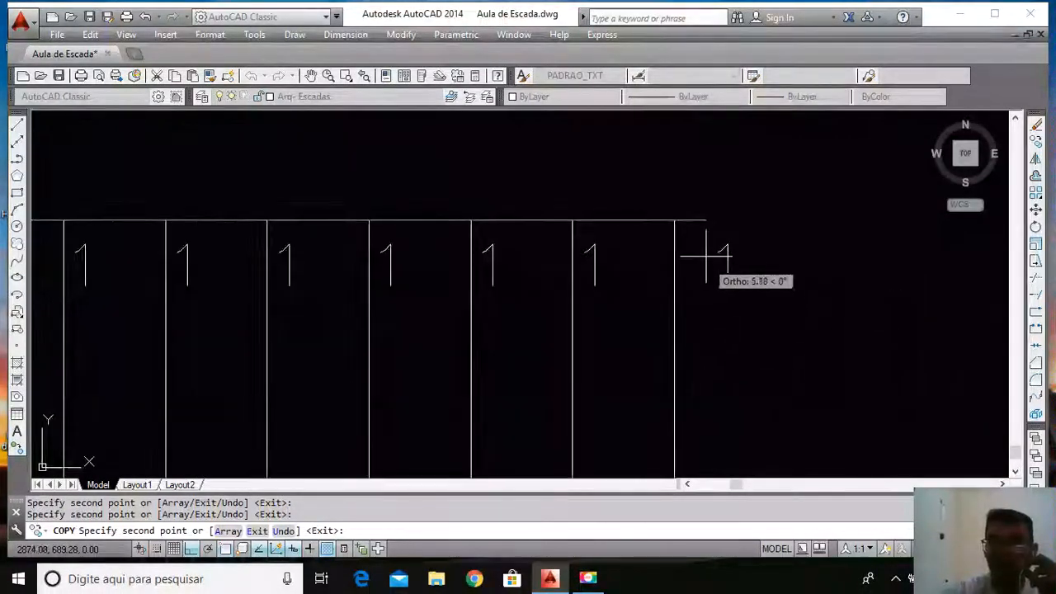
{"action": "left_click", "coordinate": [679, 222]}
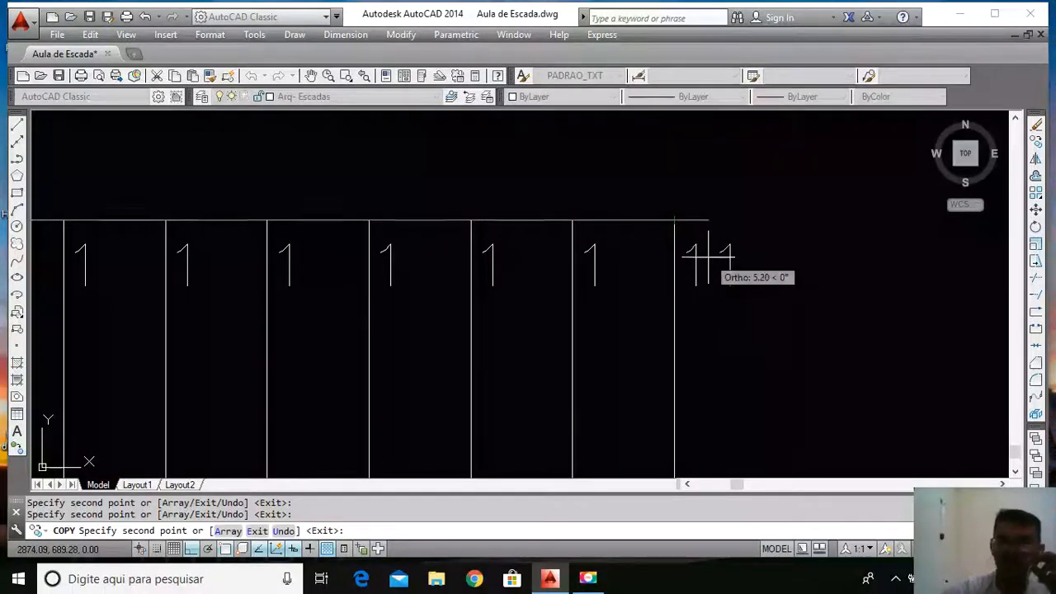
{"action": "key", "text": "Return"}
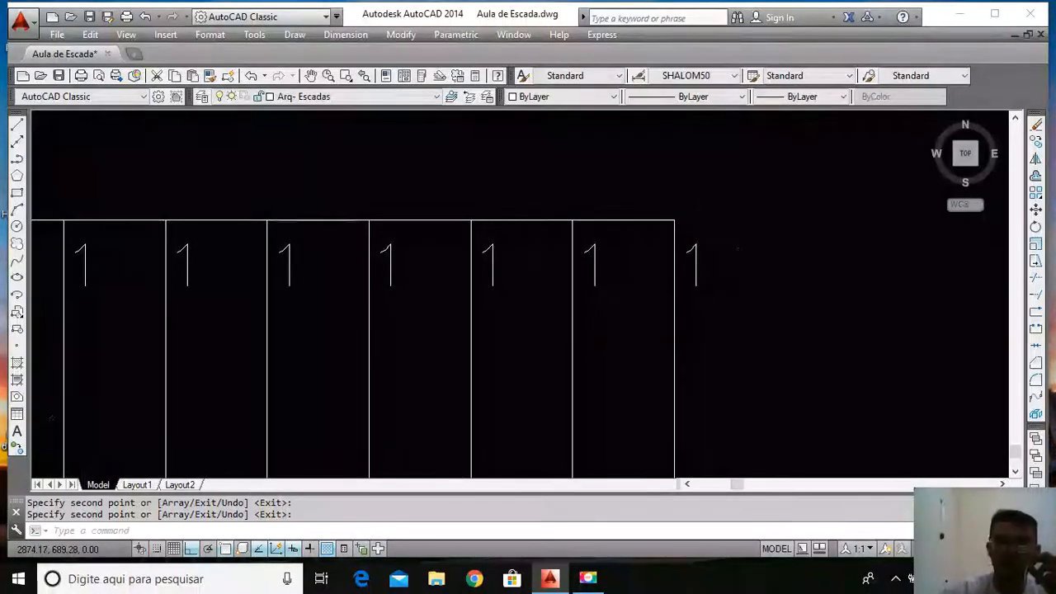
Change the labels in the second and third treads to 2 and 3
{"action": "scroll", "coordinate": [561, 220], "scroll_direction": "down", "scroll_amount": 4}
{"action": "scroll", "coordinate": [512, 219], "scroll_direction": "up", "scroll_amount": 2}
{"action": "scroll", "coordinate": [359, 242], "scroll_direction": "up", "scroll_amount": 2}
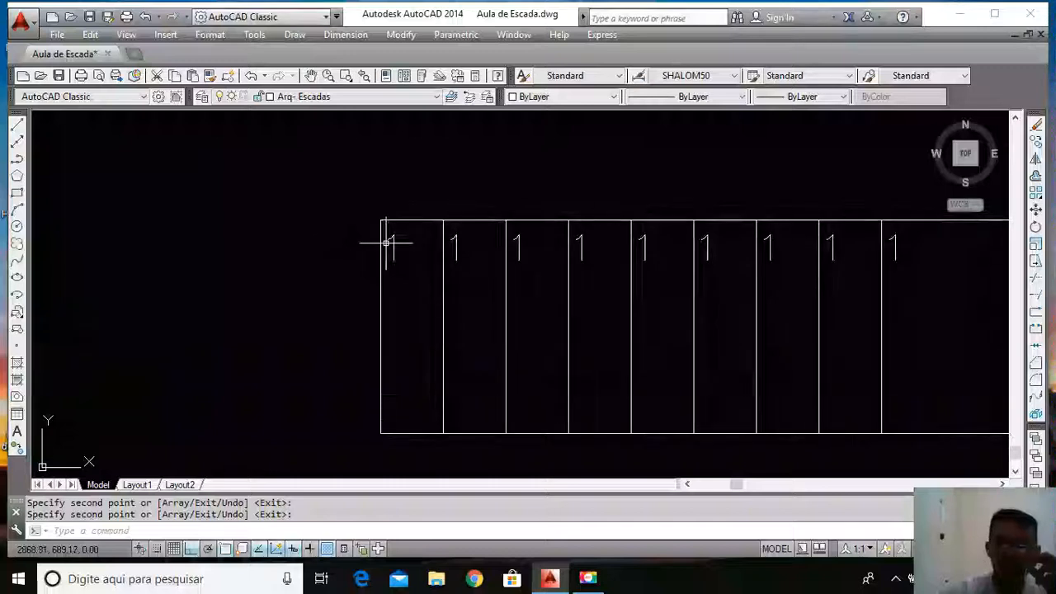
{"action": "key", "text": "Escape"}
{"action": "double_click", "coordinate": [454, 246]}
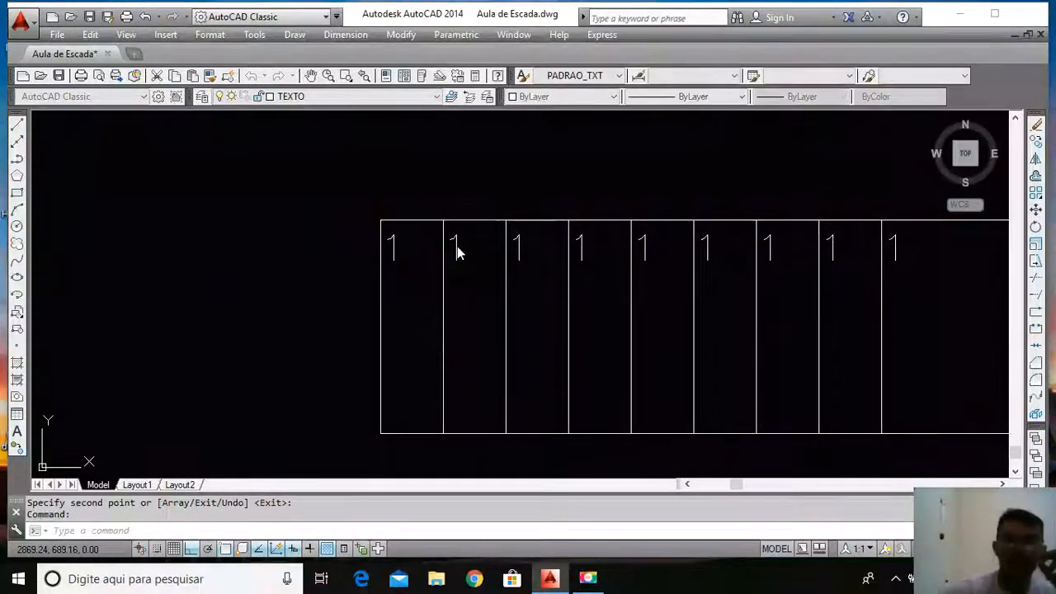
{"action": "type", "text": "2"}
{"action": "key", "text": "Return"}
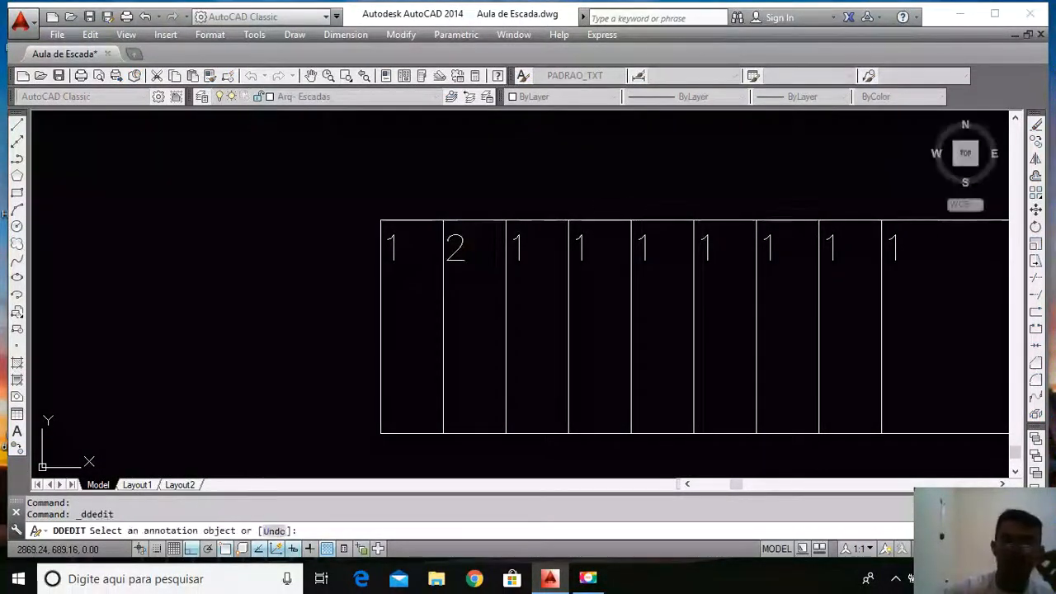
{"action": "left_click", "coordinate": [521, 258]}
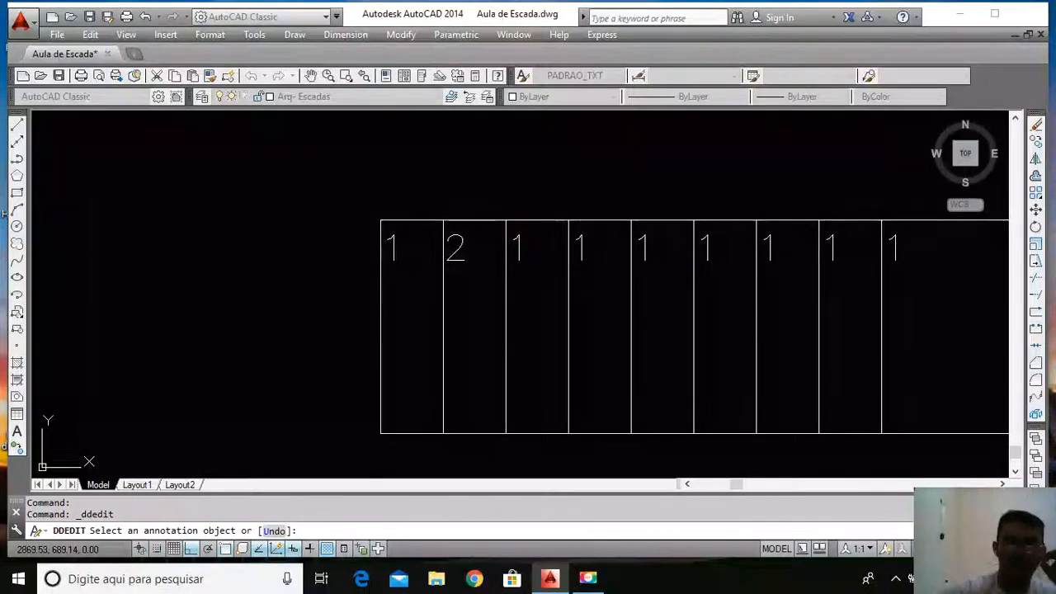
{"action": "type", "text": "3"}
{"action": "key", "text": "Return"}
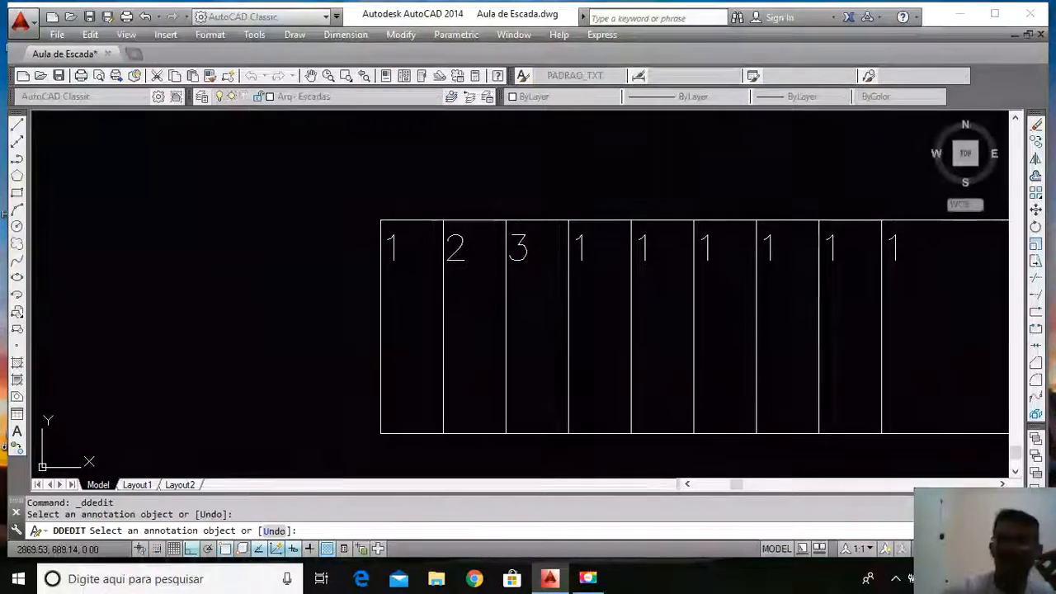
Change the labels in the fourth and fifth treads to 4 and 5
{"action": "middle_click_drag", "start_coordinate": [566, 257], "coordinate": [357, 283]}
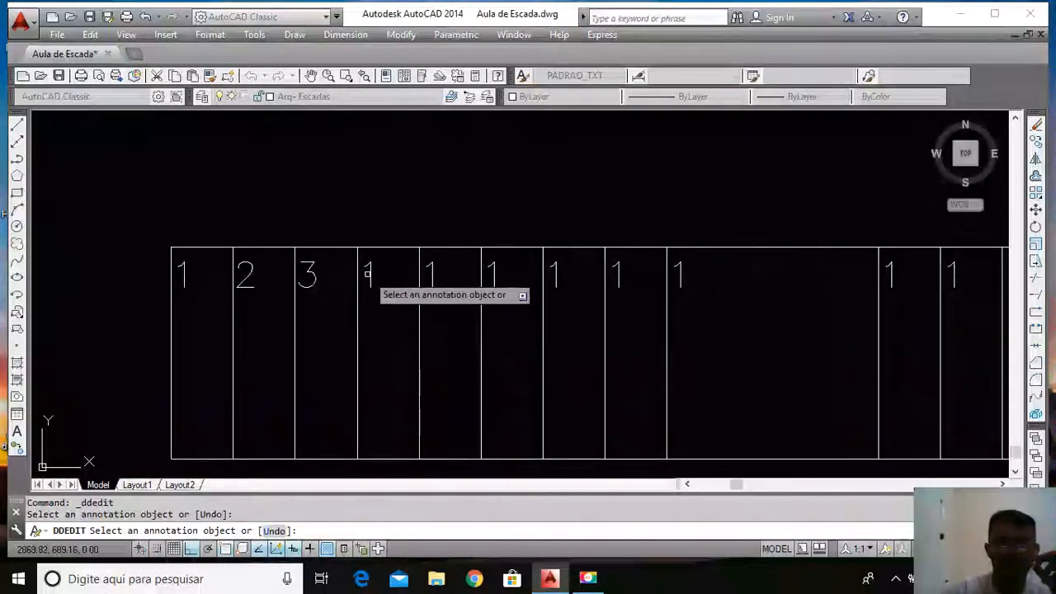
{"action": "left_click", "coordinate": [369, 272]}
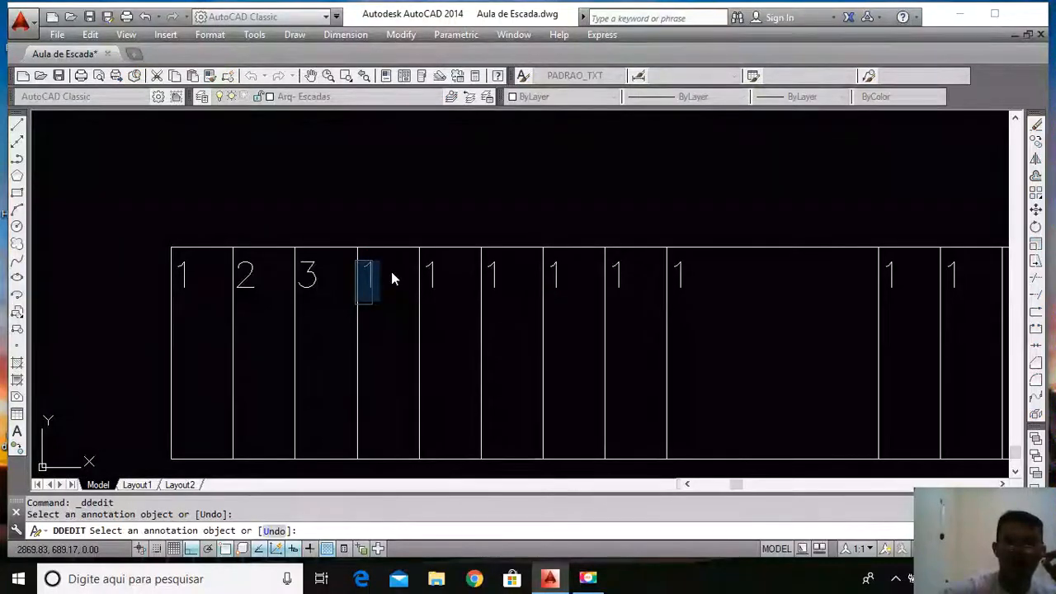
{"action": "type", "text": "4"}
{"action": "key", "text": "Return"}
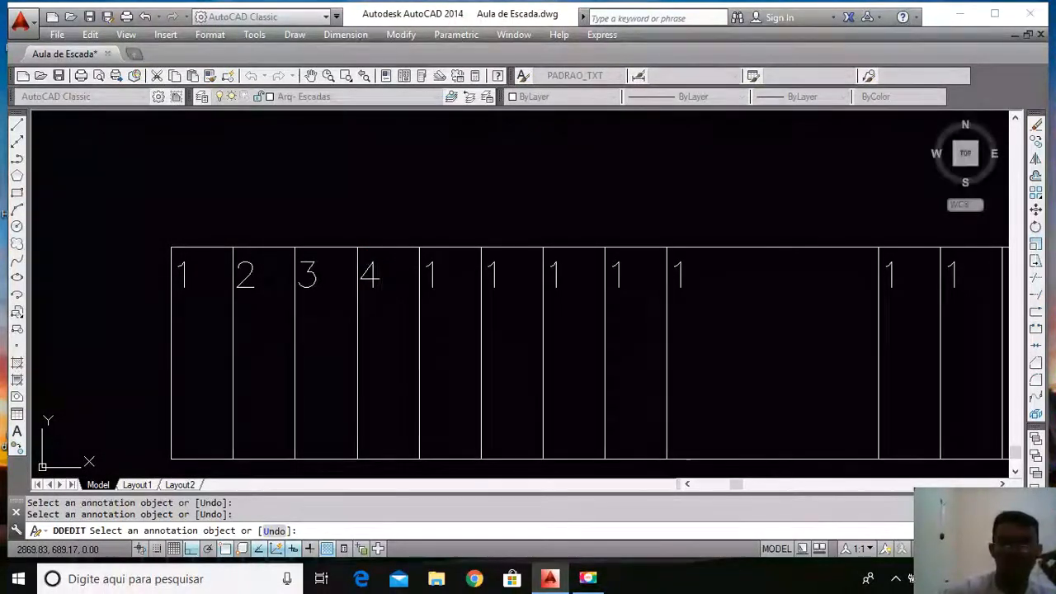
{"action": "left_click", "coordinate": [430, 275]}
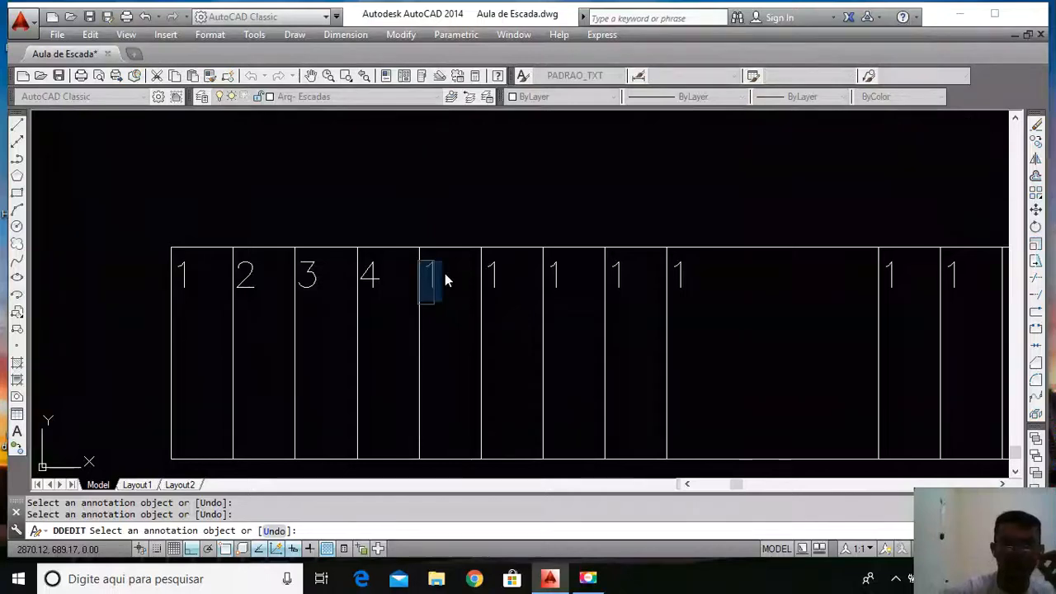
{"action": "key", "text": "Return"}
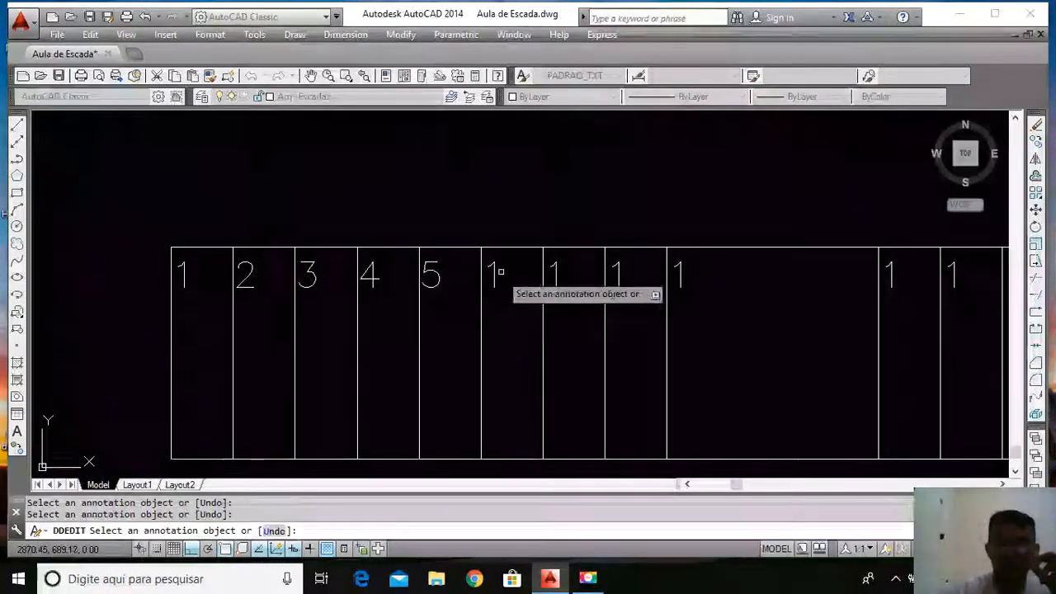
Change the labels in the sixth and seventh treads to 6 and 7
{"action": "left_click", "coordinate": [493, 279]}
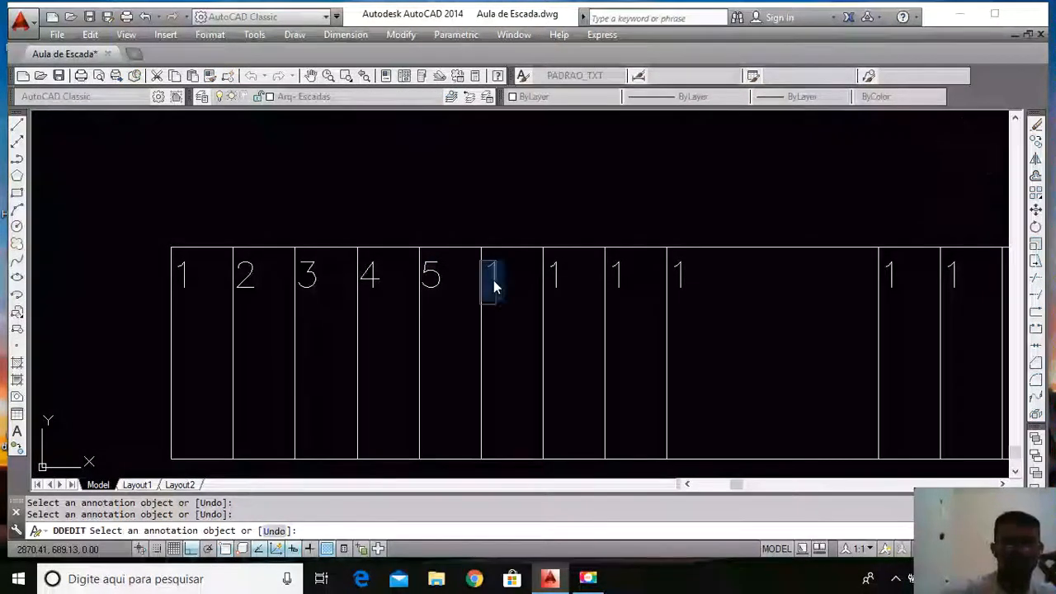
{"action": "type", "text": "5"}
{"action": "key", "text": "BackSpace"}
{"action": "type", "text": "6"}
{"action": "key", "text": "Return"}
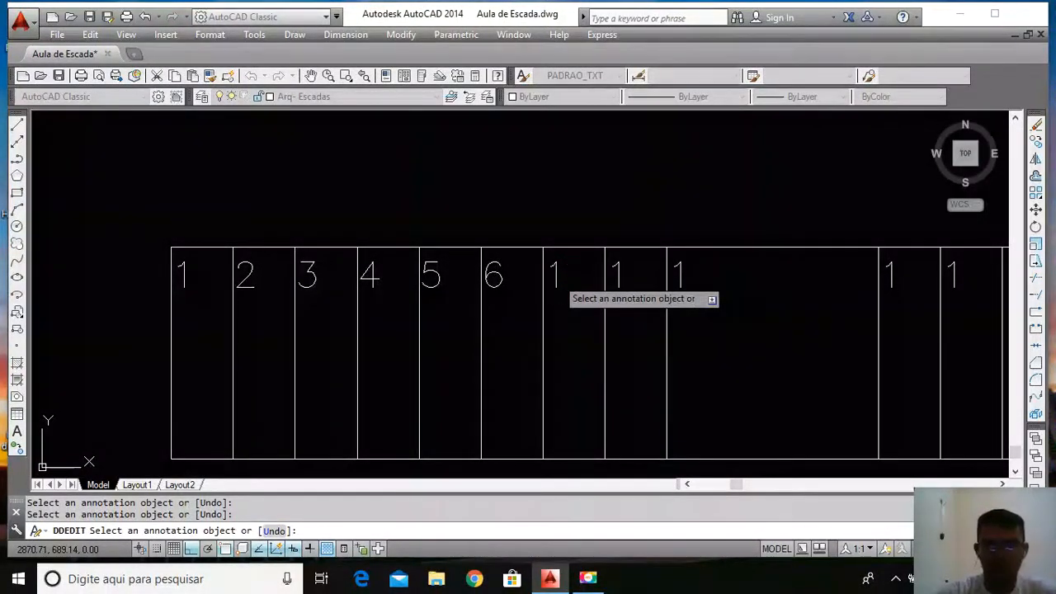
{"action": "left_click", "coordinate": [563, 283]}
{"action": "type", "text": "7"}
{"action": "key", "text": "Return"}
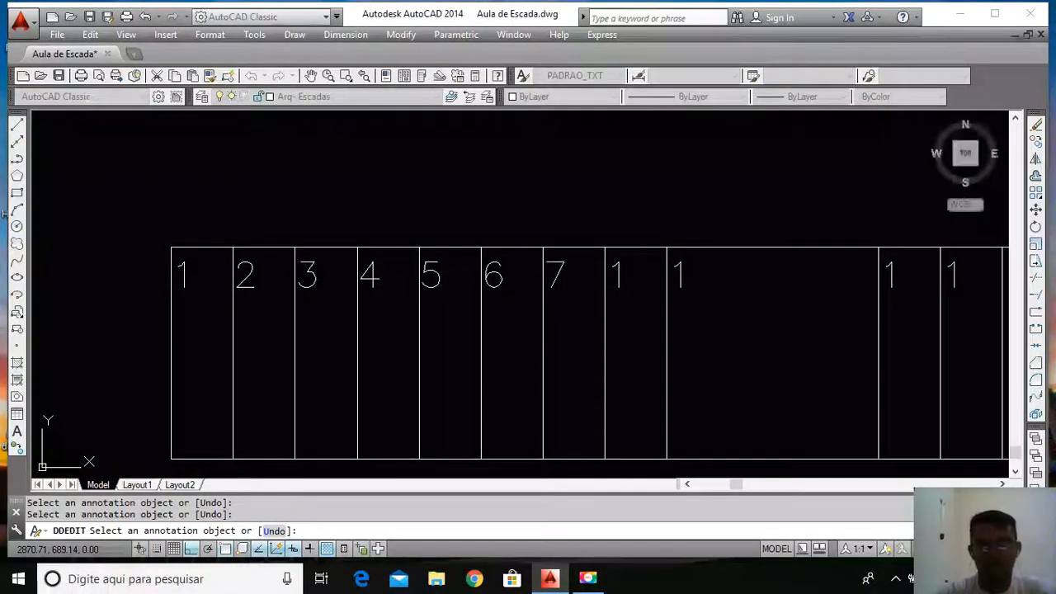
Change the label in the last tread before the landing to 8 and the landing's label to 9
{"action": "left_click", "coordinate": [629, 291]}
{"action": "type", "text": "8"}
{"action": "key", "text": "Return"}
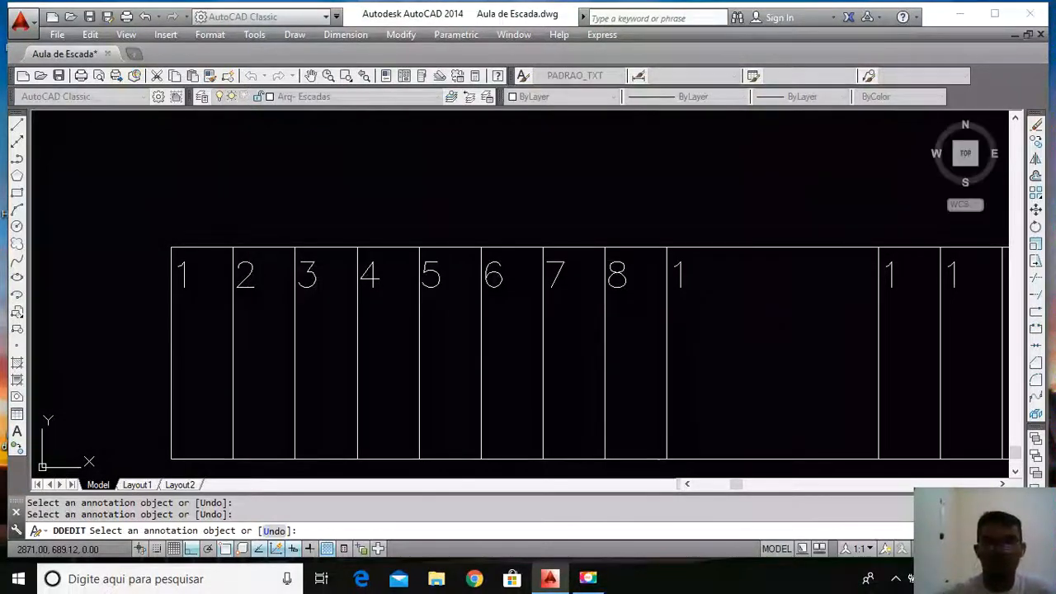
{"action": "left_click", "coordinate": [681, 277]}
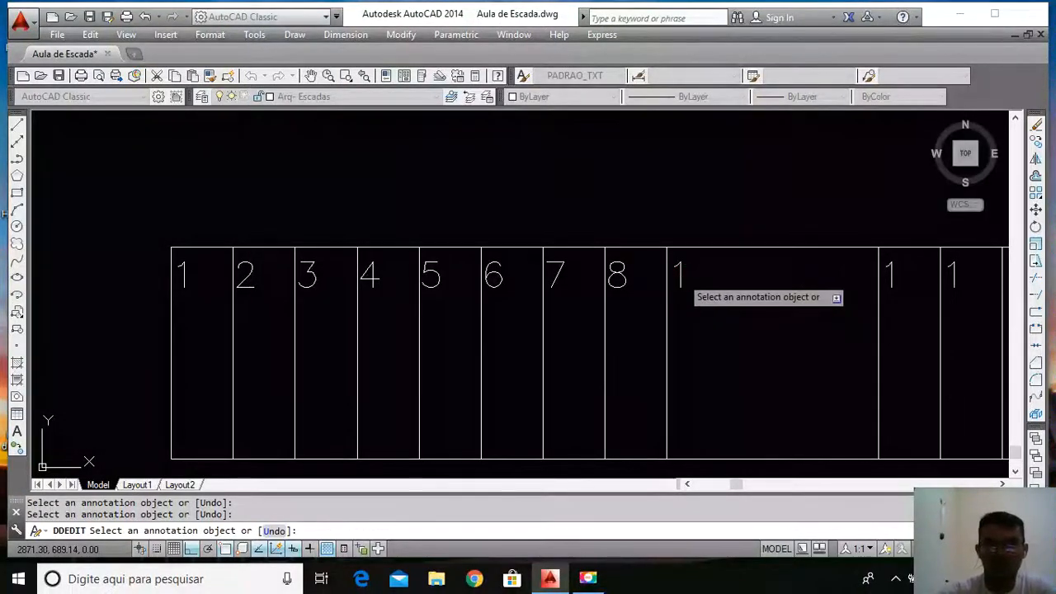
{"action": "type", "text": "9"}
{"action": "key", "text": "Return"}
Change the labels in the first three treads after the landing to 10, 11 and 12
{"action": "scroll", "coordinate": [305, 312], "scroll_direction": "down", "scroll_amount": 3}
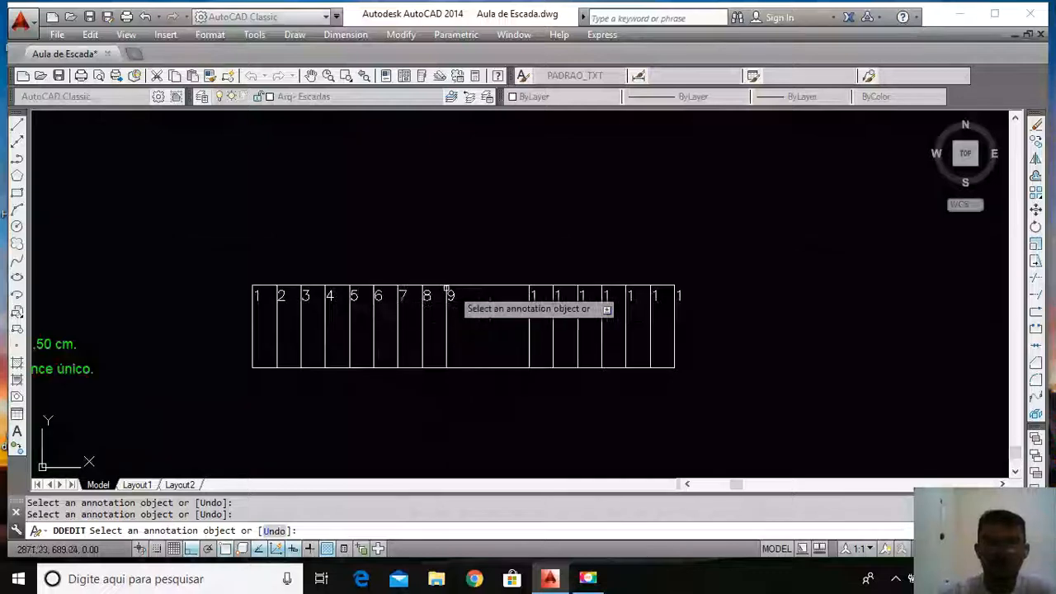
{"action": "scroll", "coordinate": [627, 321], "scroll_direction": "up", "scroll_amount": 2}
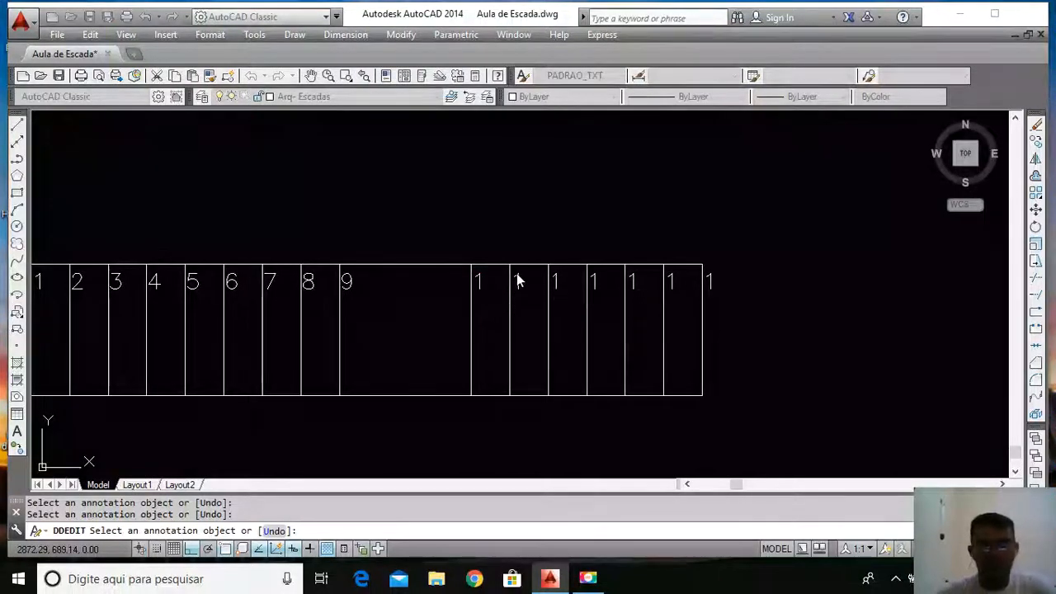
{"action": "left_click", "coordinate": [481, 283]}
{"action": "key", "text": "Return"}
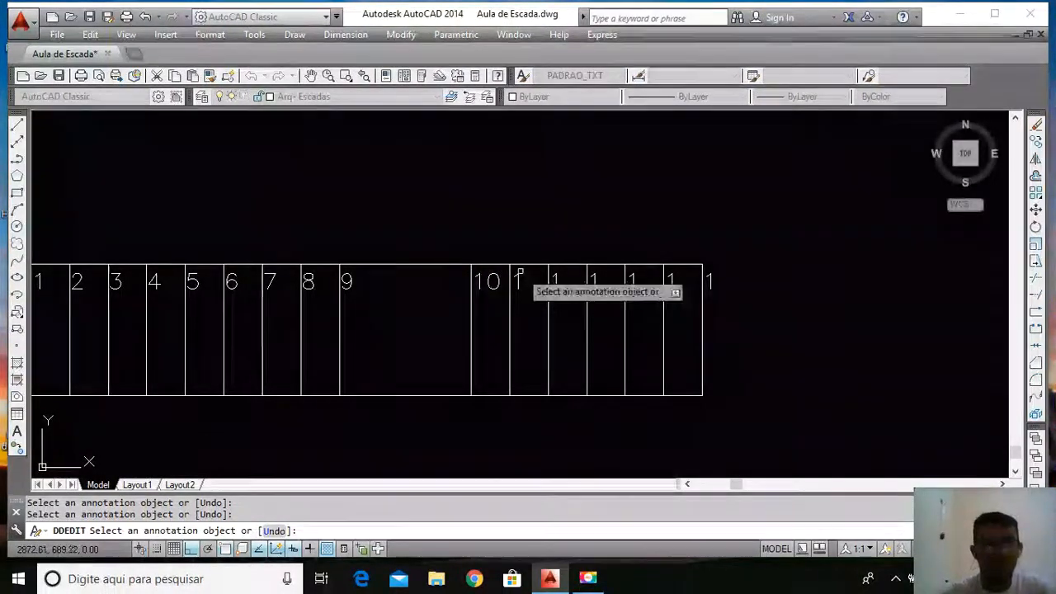
{"action": "left_click", "coordinate": [516, 283]}
{"action": "type", "text": "1"}
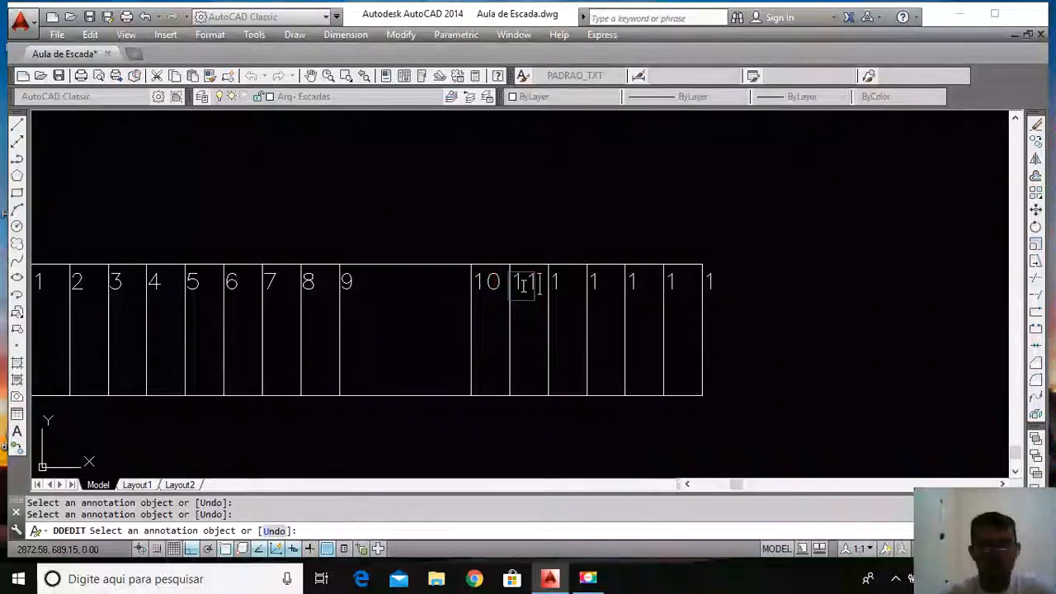
{"action": "key", "text": "Return"}
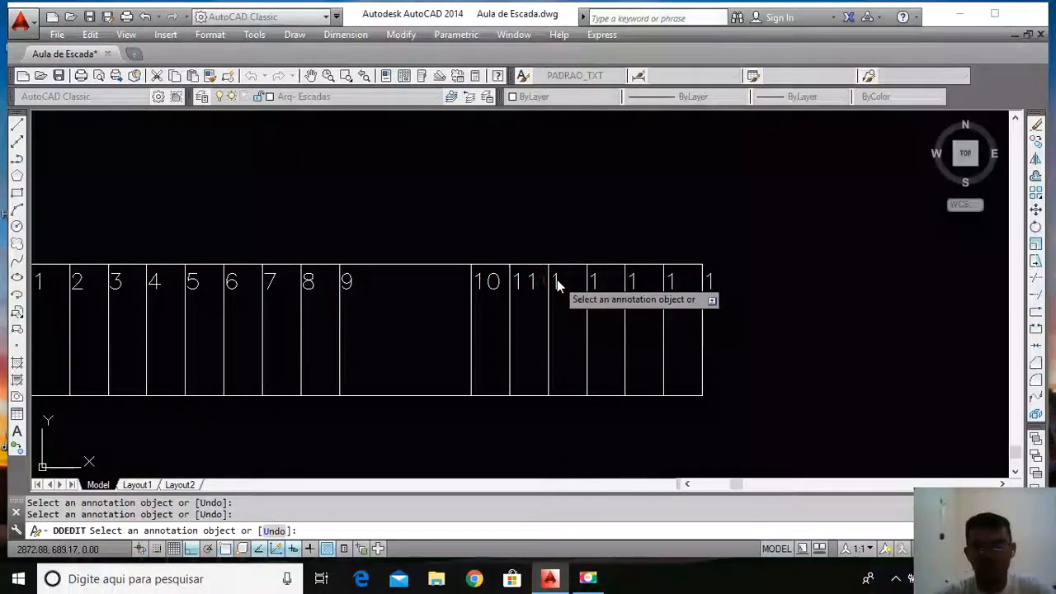
{"action": "left_click", "coordinate": [557, 283]}
{"action": "type", "text": "12"}
{"action": "key", "text": "Return"}
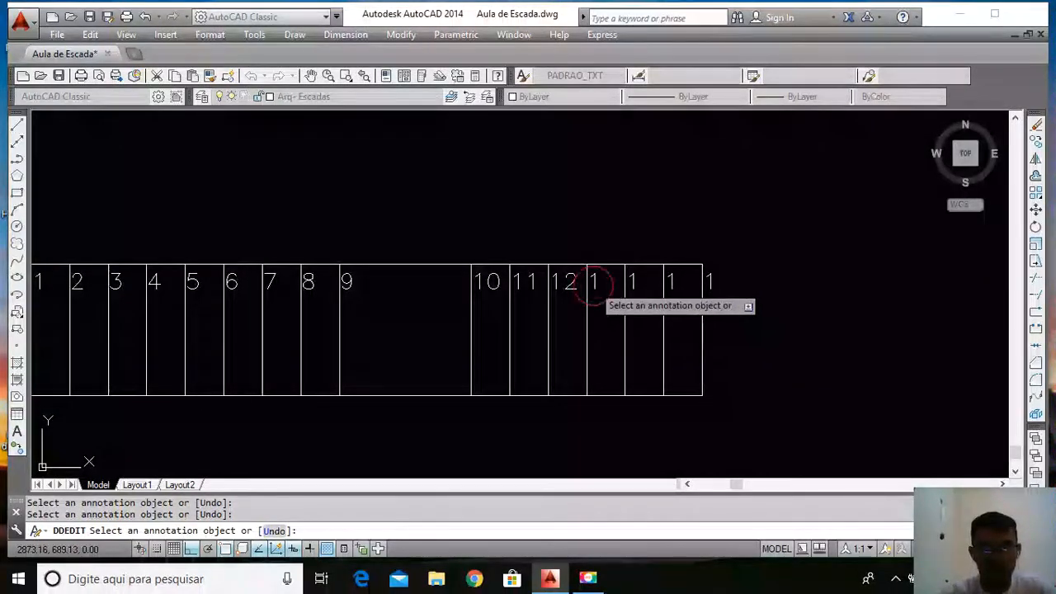
Change the labels in the fourth and fifth treads after the landing to 13 and 14
{"action": "left_click", "coordinate": [595, 285]}
{"action": "type", "text": "13"}
{"action": "key", "text": "Return"}
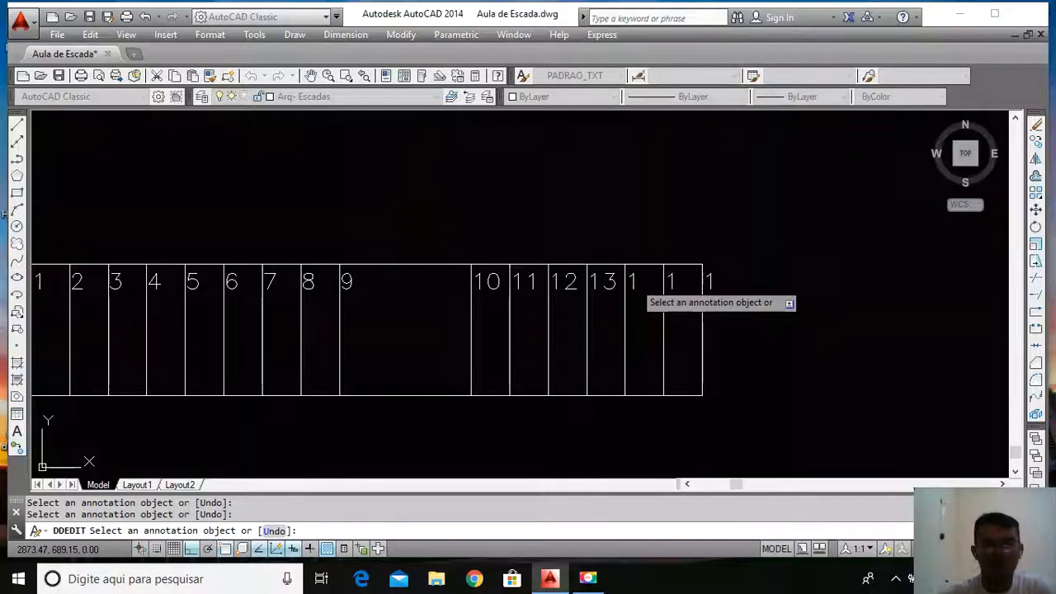
{"action": "left_click", "coordinate": [640, 286]}
{"action": "type", "text": "14"}
{"action": "key", "text": "Return"}
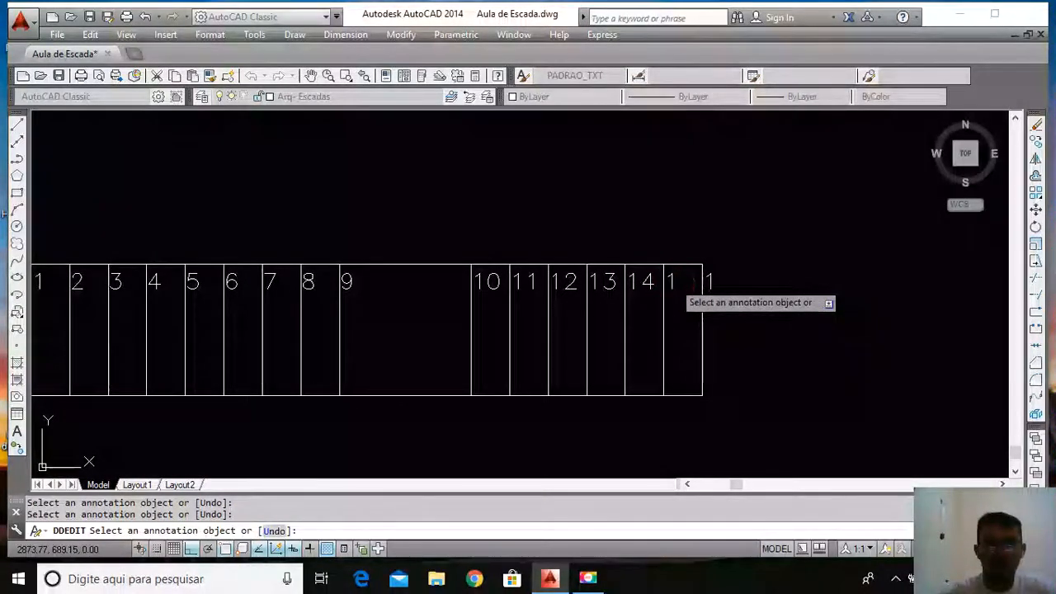
Change the label in the last drawn tread to 15 and the label beyond the stair's end to 16, ending text editing
{"action": "left_click", "coordinate": [689, 284]}
{"action": "type", "text": "15"}
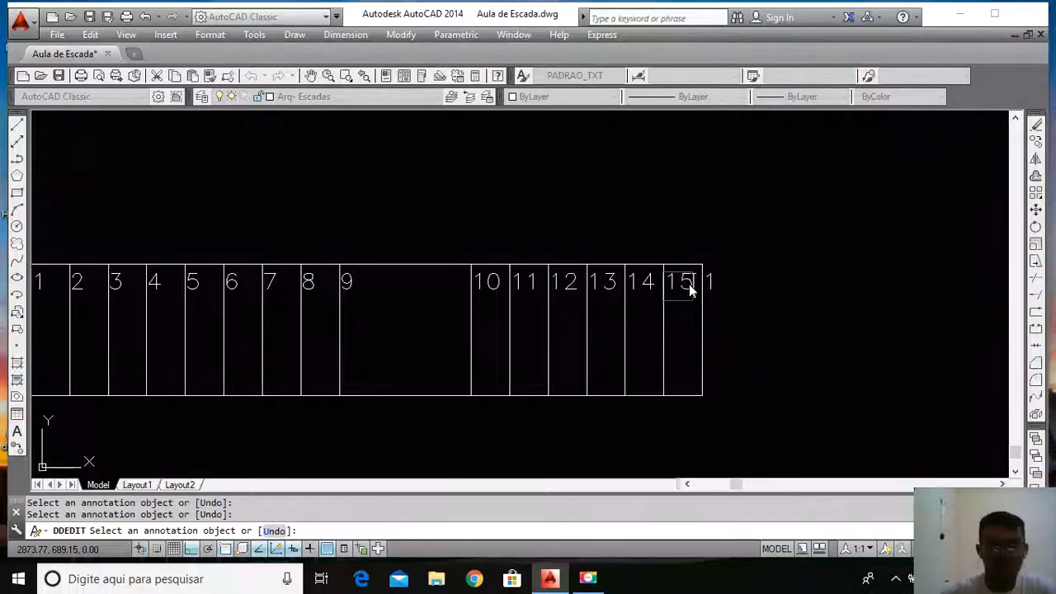
{"action": "key", "text": "Return"}
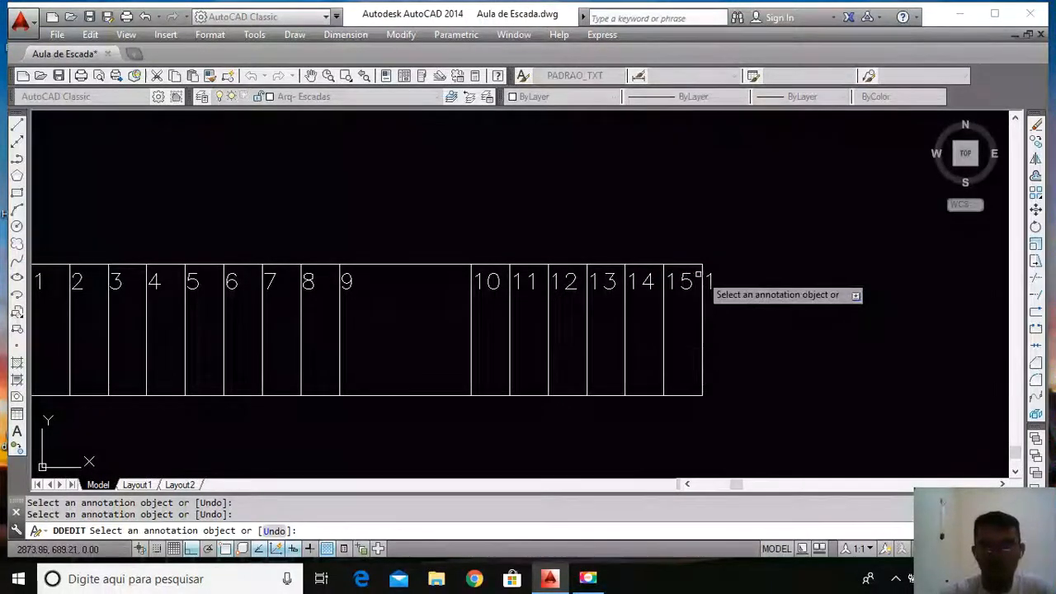
{"action": "left_click", "coordinate": [715, 284]}
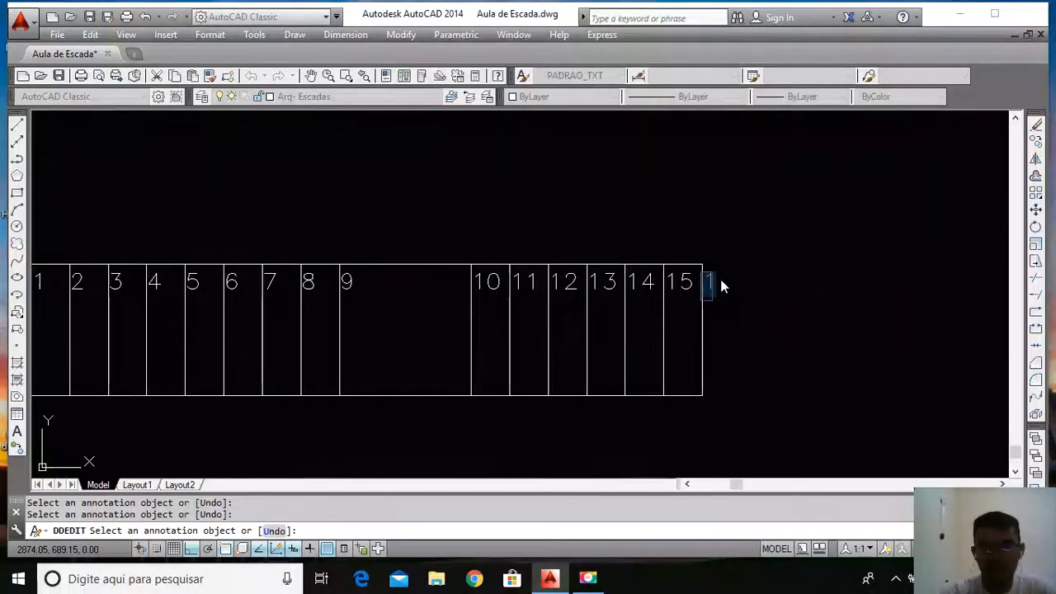
{"action": "type", "text": "6"}
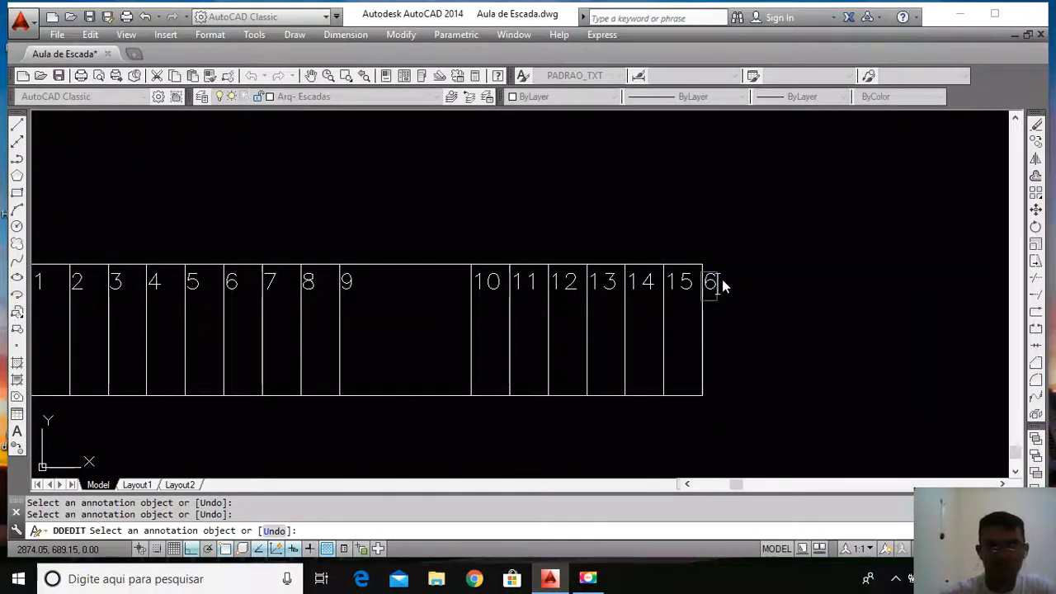
{"action": "key", "text": "BackSpace"}
{"action": "type", "text": "16"}
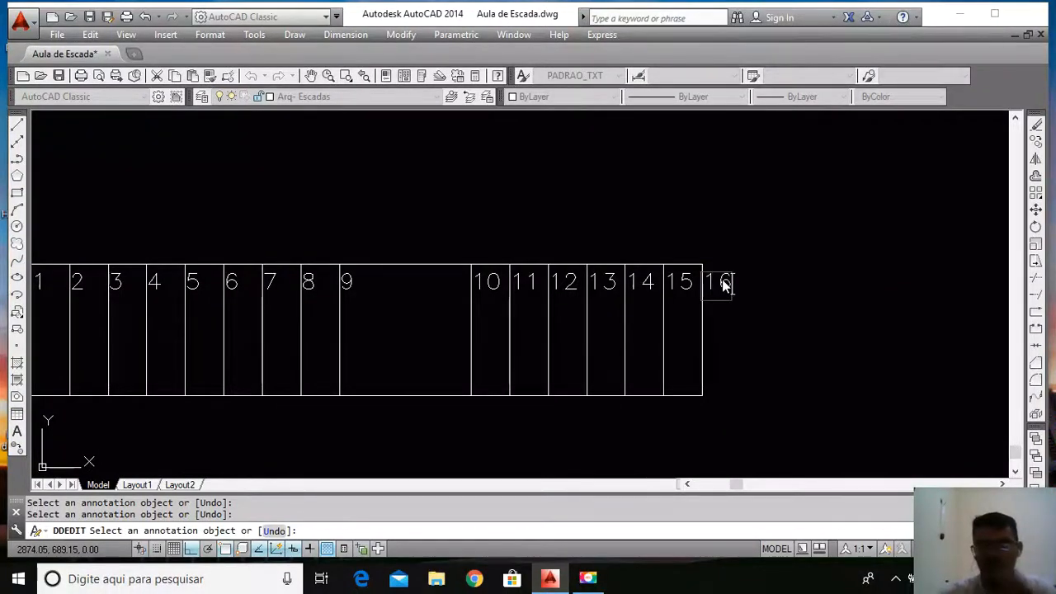
{"action": "key", "text": "Return"}
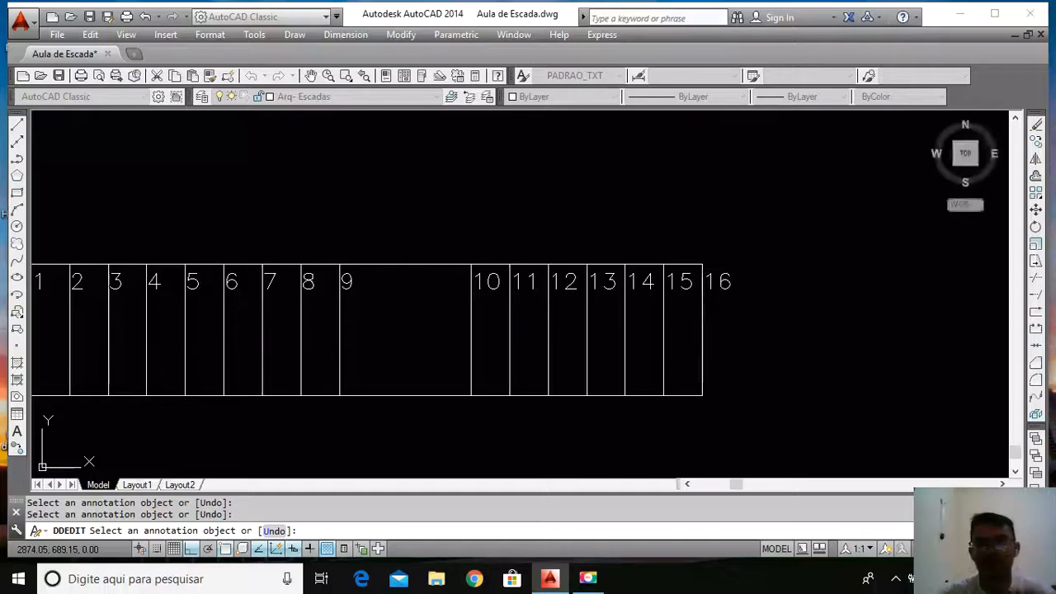
{"action": "key", "text": "Escape"}
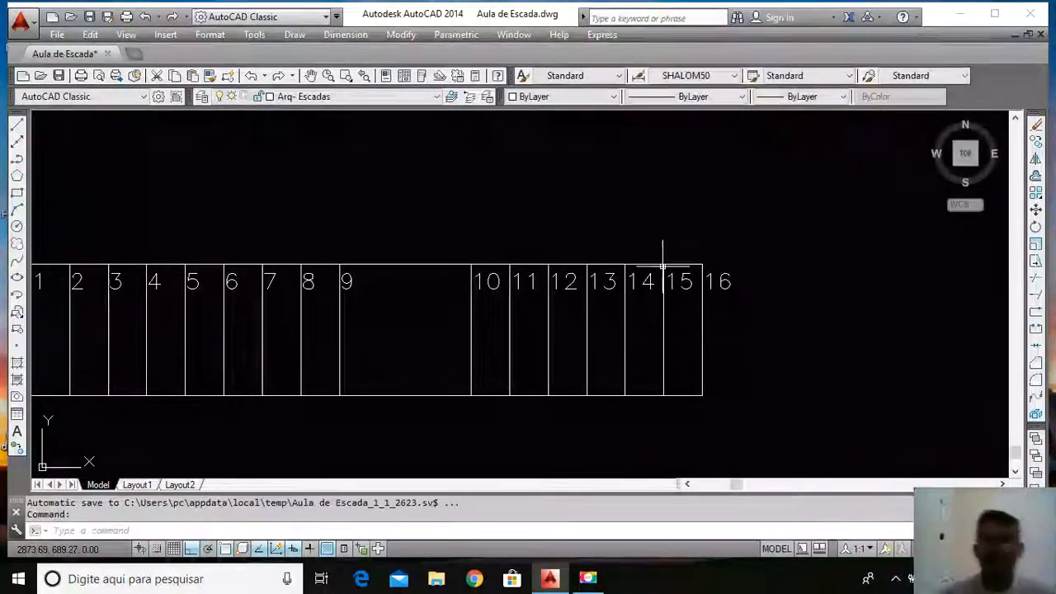
Offset the stair's end line outward past label 16, keeping the stored 0.29 distance, to add the sixteenth tread
{"action": "scroll", "coordinate": [635, 243], "scroll_direction": "down", "scroll_amount": 5}
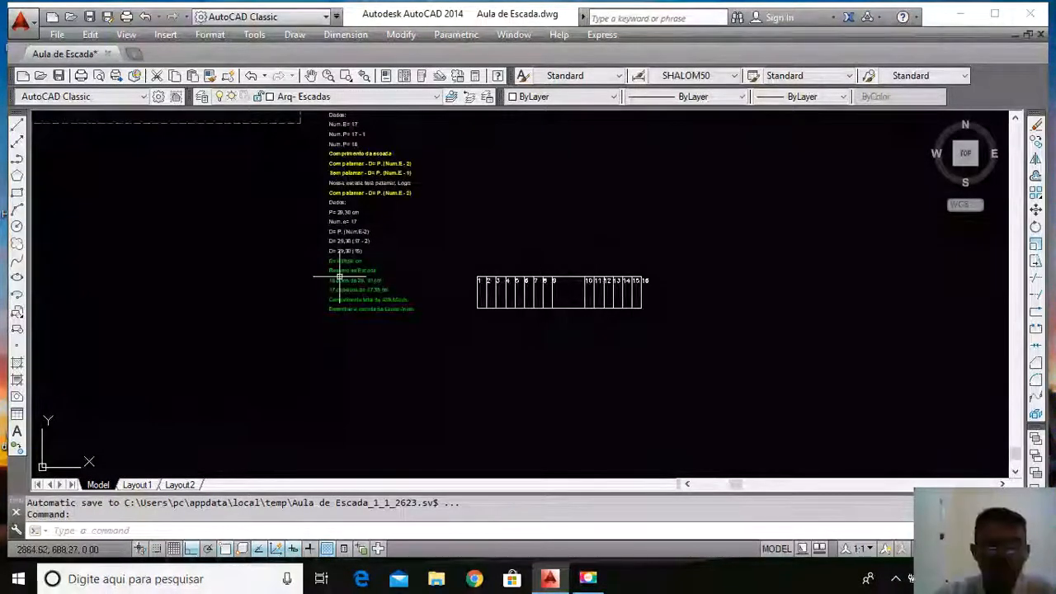
{"action": "scroll", "coordinate": [367, 199], "scroll_direction": "up", "scroll_amount": 3}
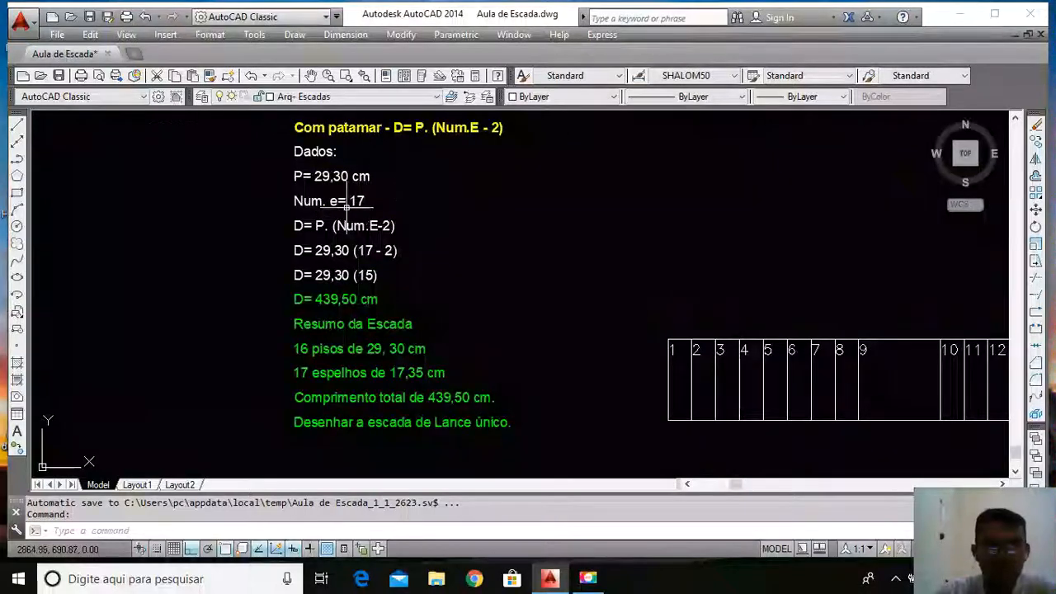
{"action": "scroll", "coordinate": [206, 218], "scroll_direction": "down", "scroll_amount": 4}
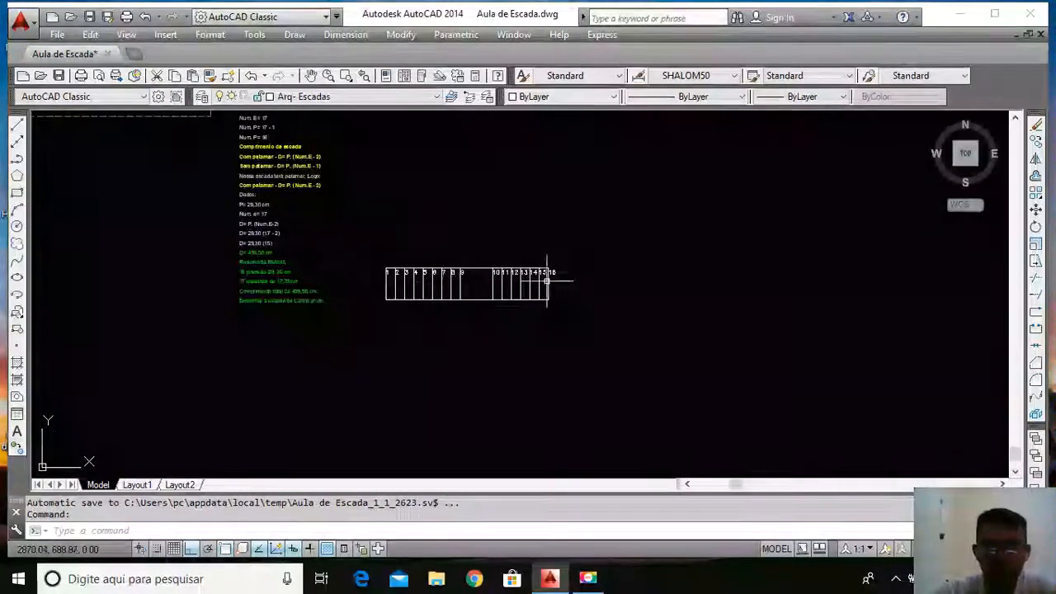
{"action": "scroll", "coordinate": [547, 281], "scroll_direction": "up", "scroll_amount": 4}
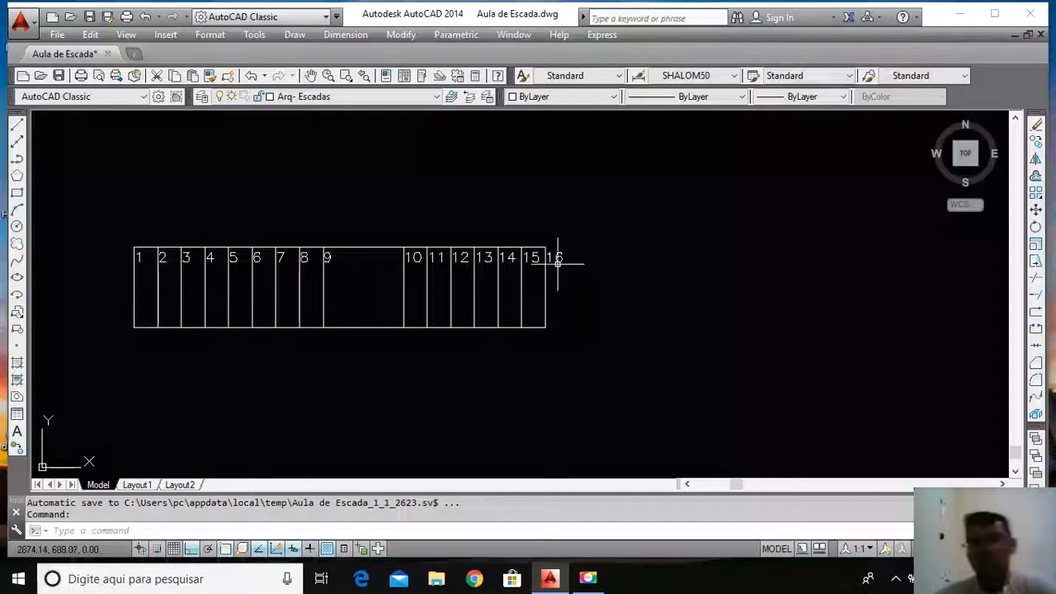
{"action": "scroll", "coordinate": [557, 252], "scroll_direction": "up", "scroll_amount": 2}
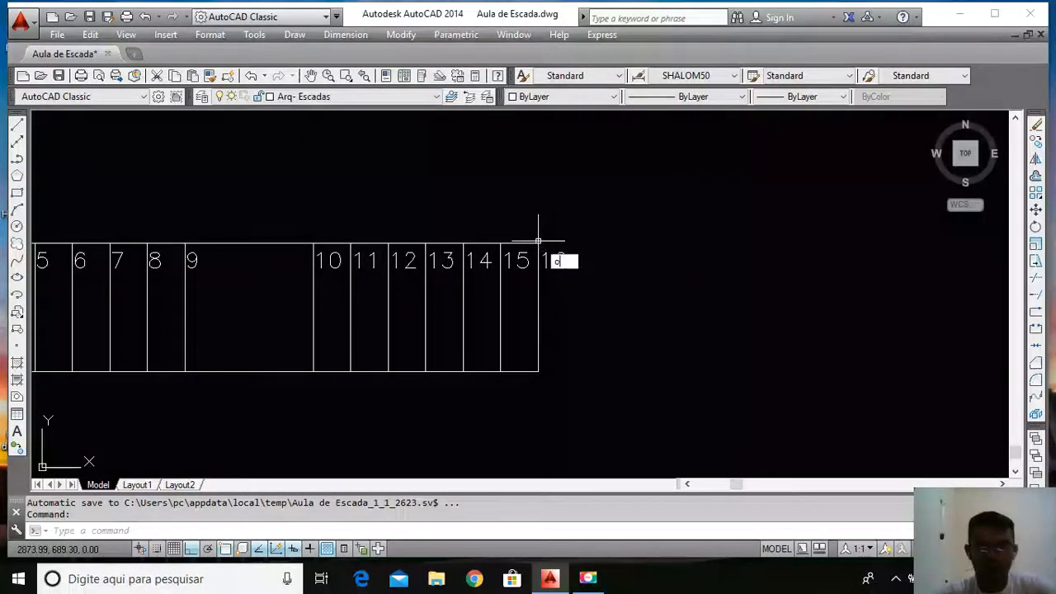
{"action": "key", "text": "Return"}
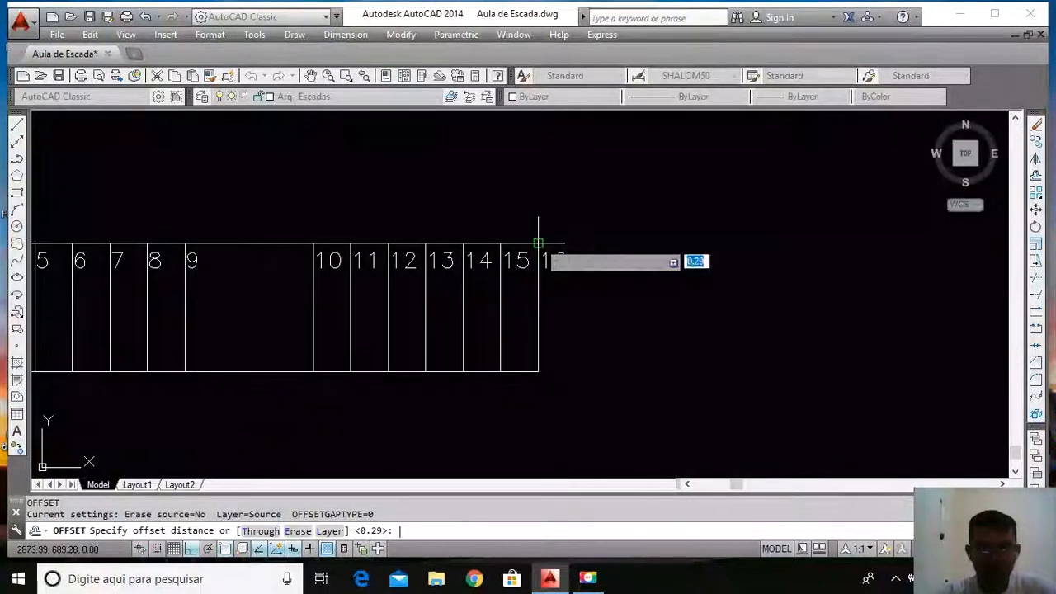
{"action": "key", "text": "Return"}
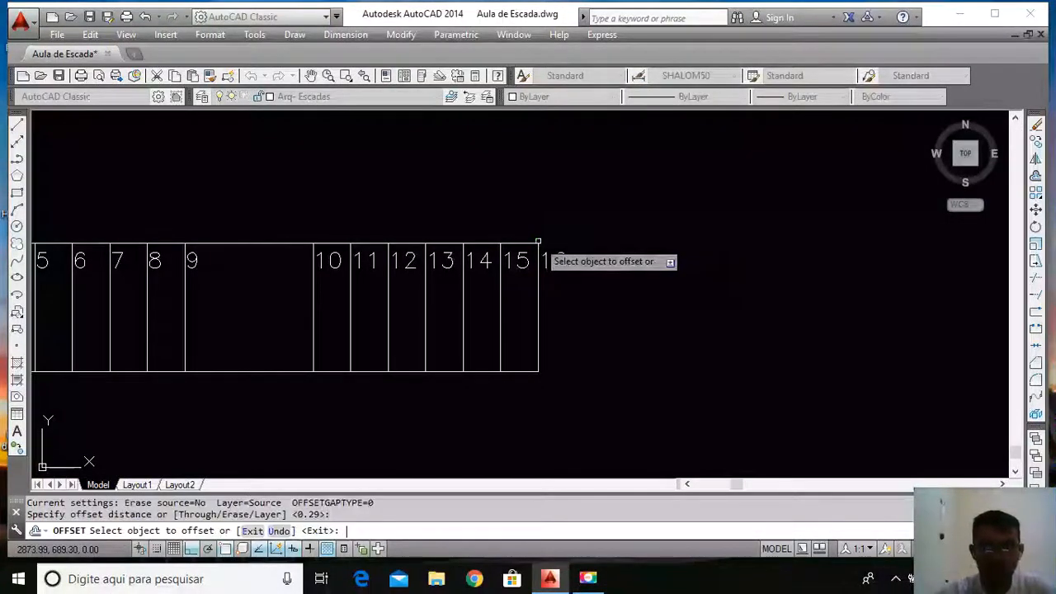
{"action": "left_click", "coordinate": [541, 300]}
{"action": "left_click", "coordinate": [537, 309]}
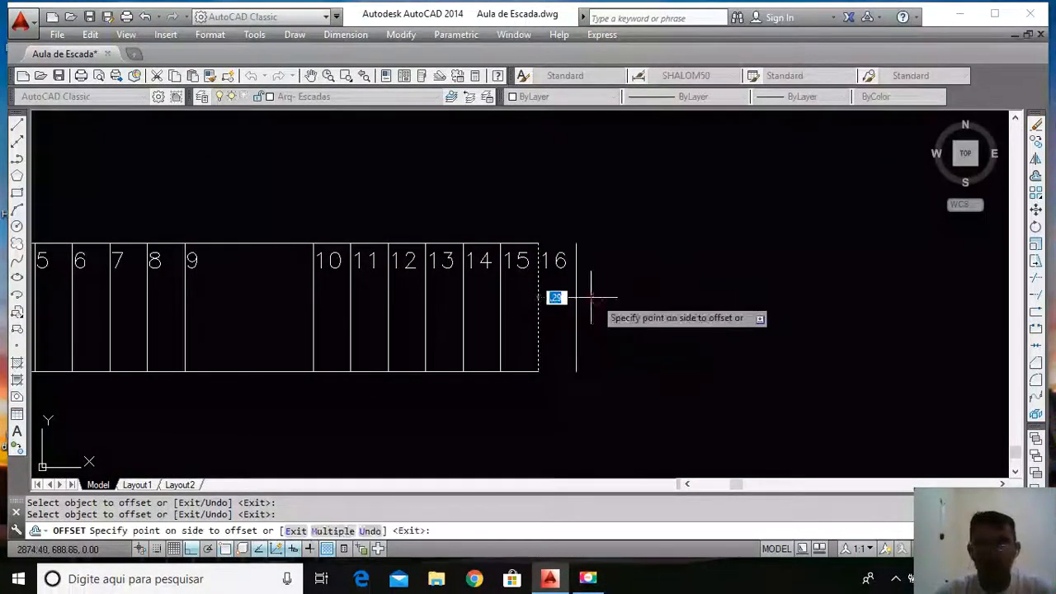
{"action": "left_click", "coordinate": [590, 297]}
{"action": "key", "text": "Return"}
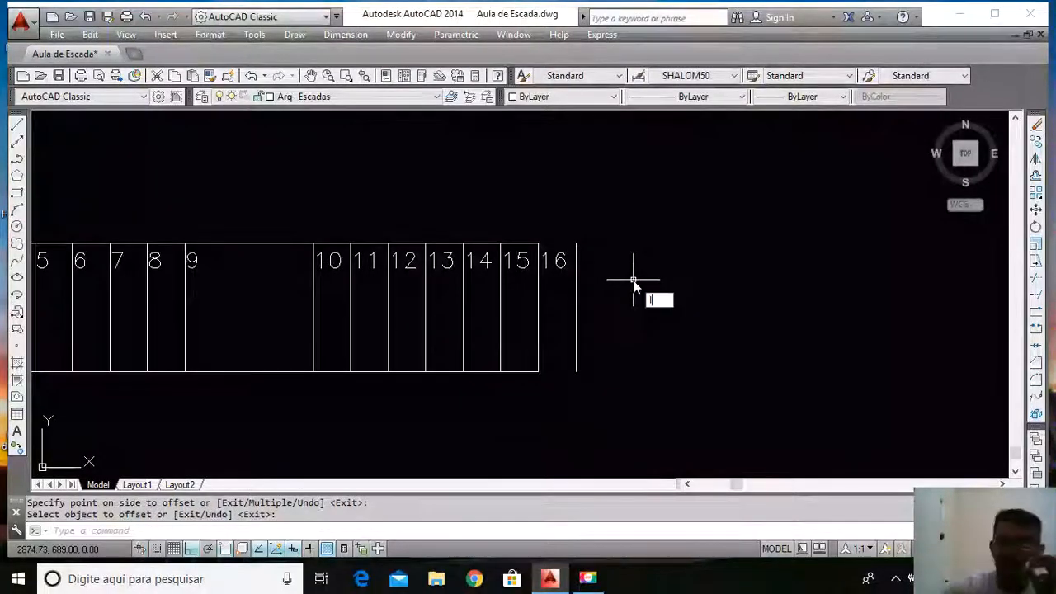
Draw lines along the upper and lower edges of tread 16, connecting the stair outline to its new end line
{"action": "type", "text": "l"}
{"action": "key", "text": "Return"}
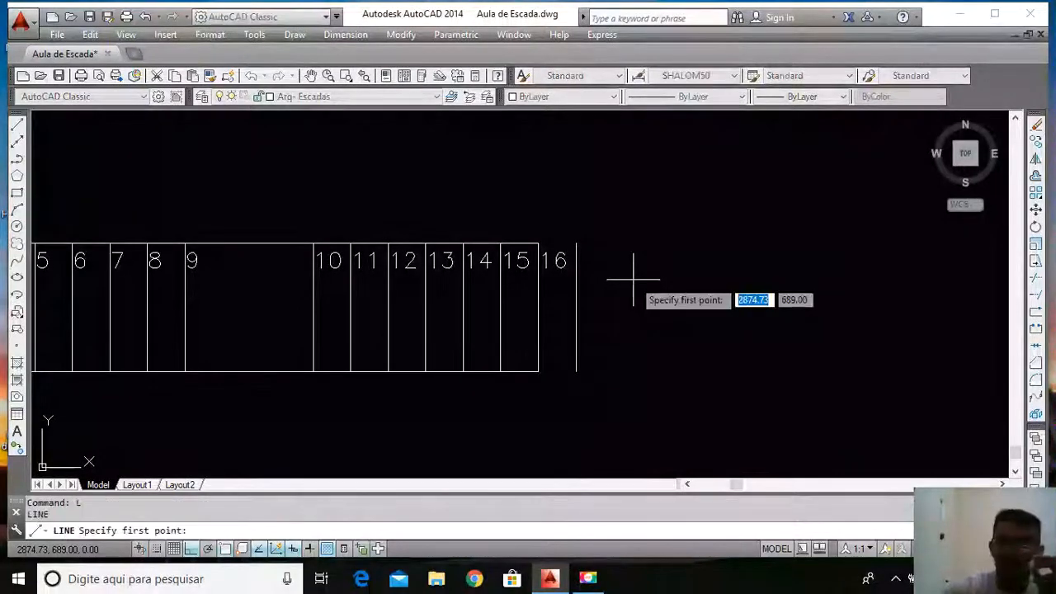
{"action": "left_click", "coordinate": [538, 244]}
{"action": "left_click", "coordinate": [576, 244]}
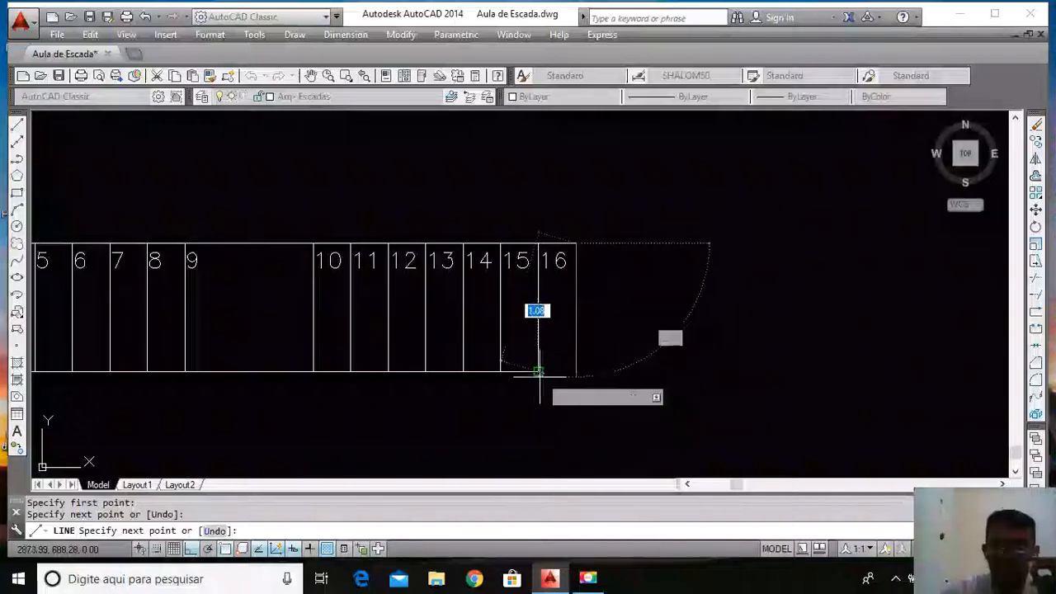
{"action": "key", "text": "Return"}
{"action": "key", "text": "Return"}
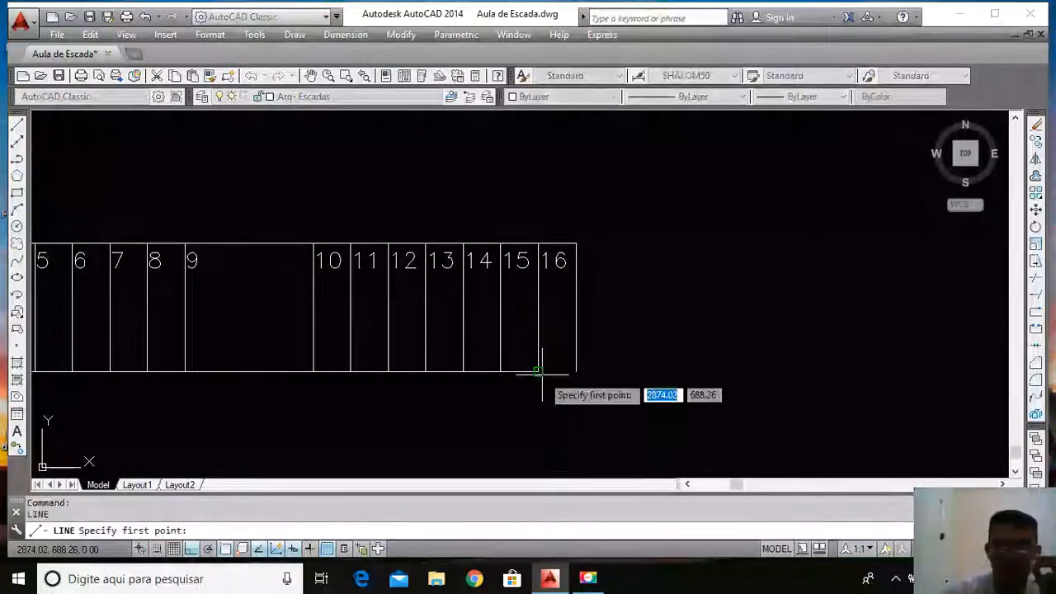
{"action": "left_click", "coordinate": [538, 371]}
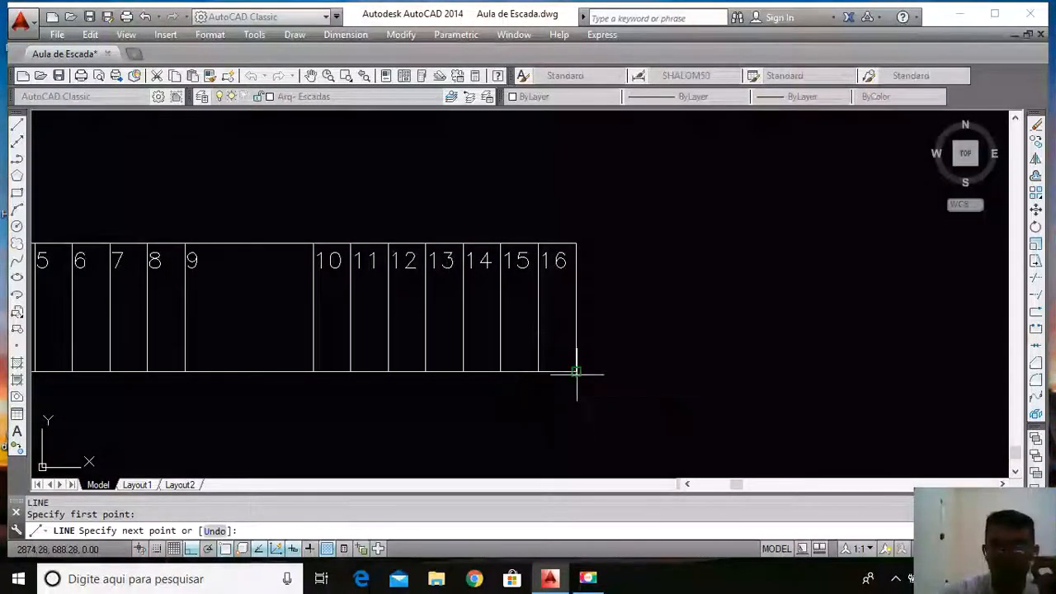
{"action": "left_click", "coordinate": [576, 371]}
{"action": "key", "text": "Return"}
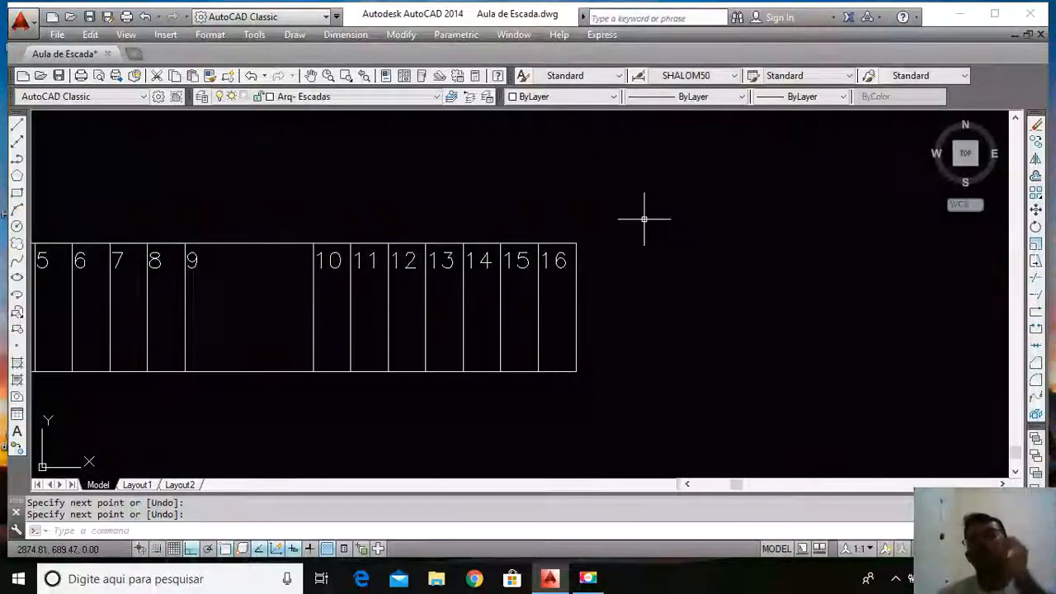
Examine the numbered stair plan against the tread, riser and total length figures in the written calculation
{"action": "scroll", "coordinate": [597, 236], "scroll_direction": "down", "scroll_amount": 2}
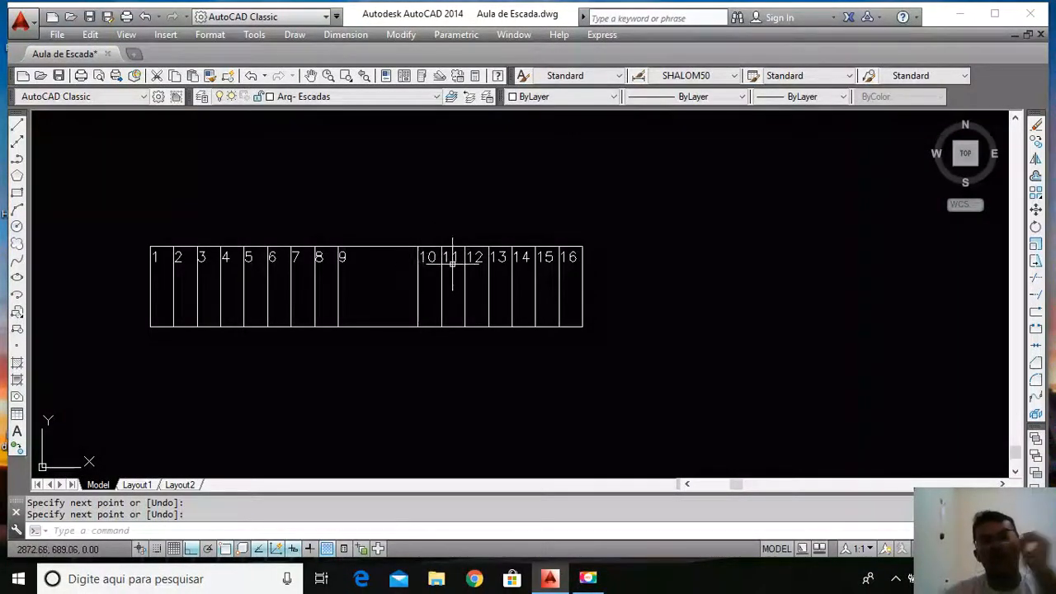
{"action": "scroll", "coordinate": [578, 264], "scroll_direction": "down", "scroll_amount": 3}
{"action": "scroll", "coordinate": [294, 201], "scroll_direction": "up", "scroll_amount": 2}
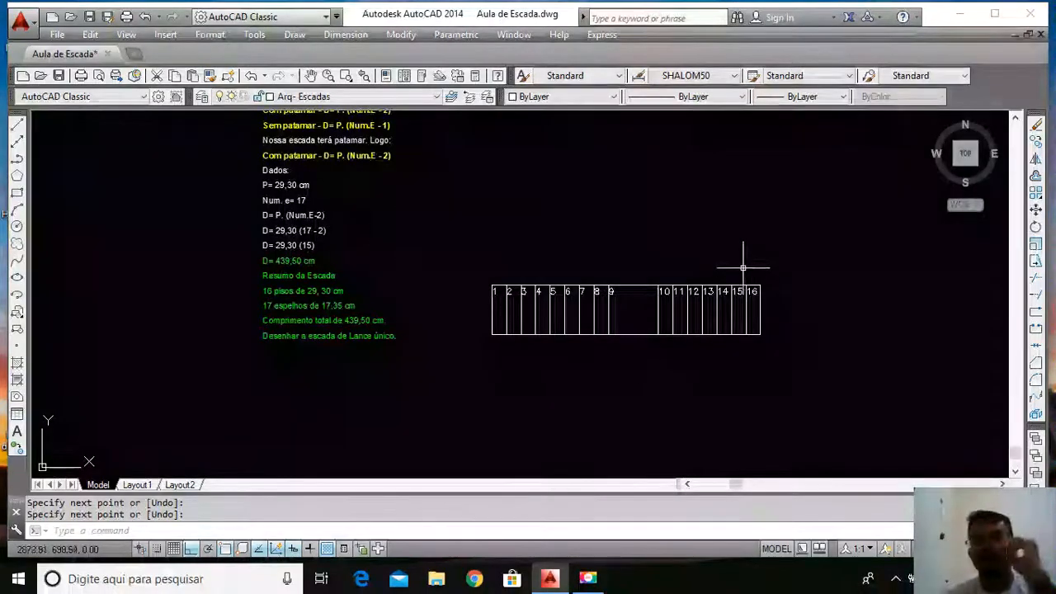
{"action": "scroll", "coordinate": [769, 281], "scroll_direction": "up", "scroll_amount": 4}
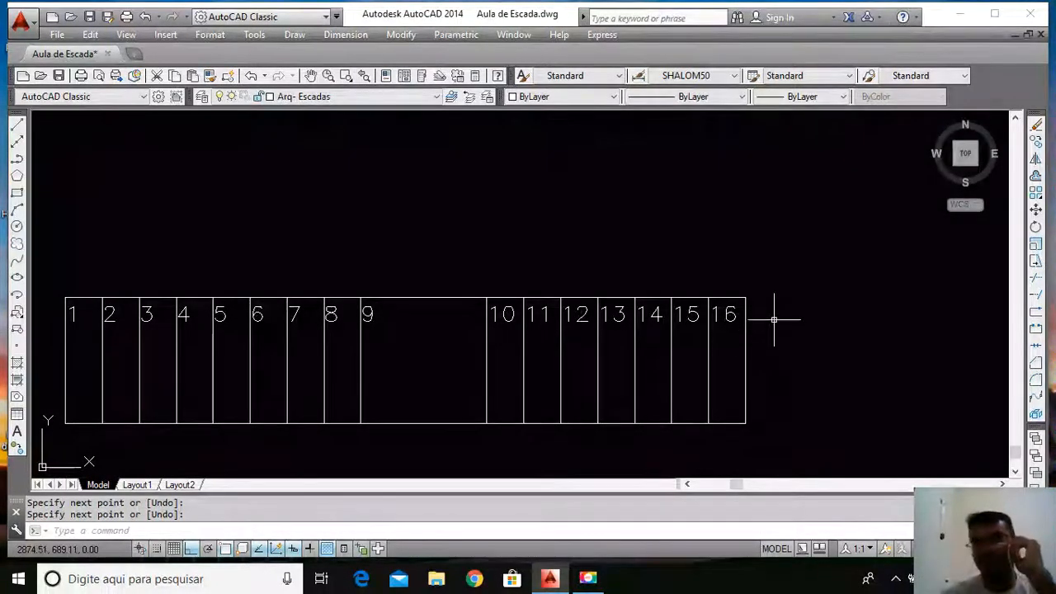
{"action": "scroll", "coordinate": [746, 296], "scroll_direction": "down", "scroll_amount": 2}
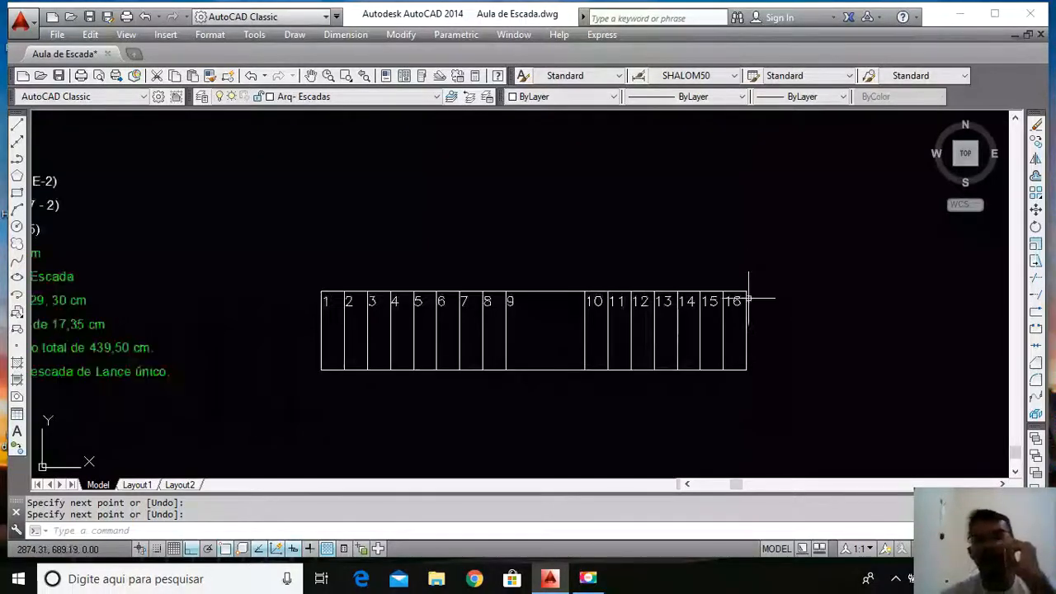
{"action": "scroll", "coordinate": [749, 307], "scroll_direction": "up", "scroll_amount": 2}
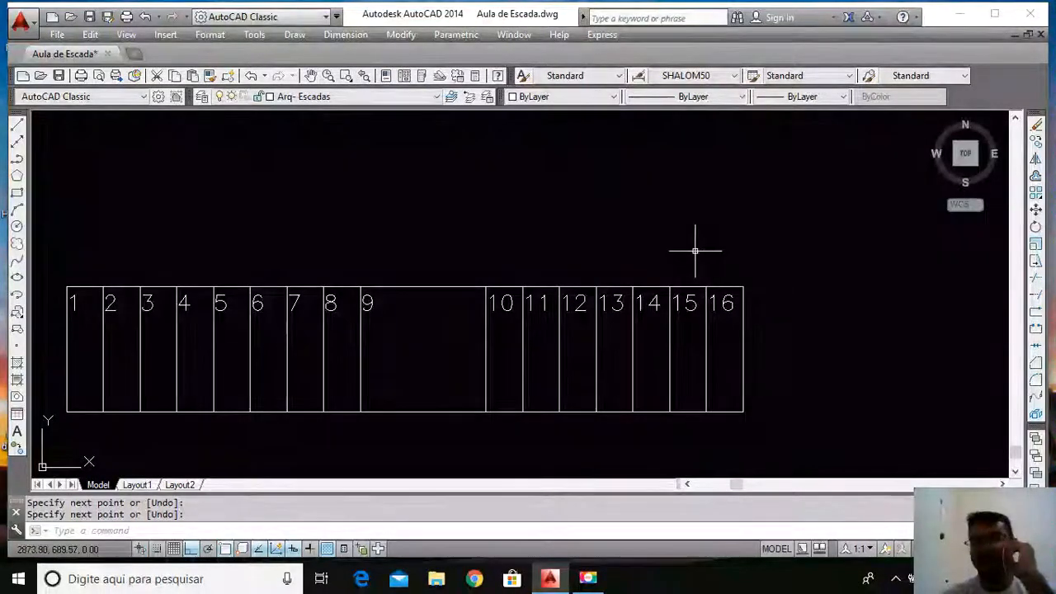
{"action": "scroll", "coordinate": [726, 313], "scroll_direction": "down", "scroll_amount": 3}
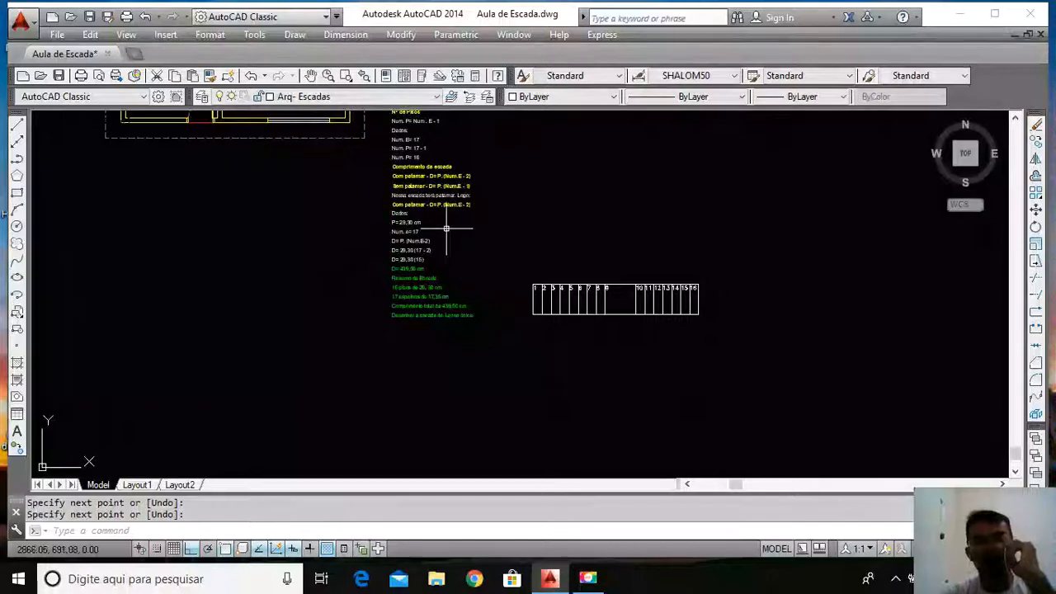
{"action": "scroll", "coordinate": [441, 231], "scroll_direction": "up", "scroll_amount": 3}
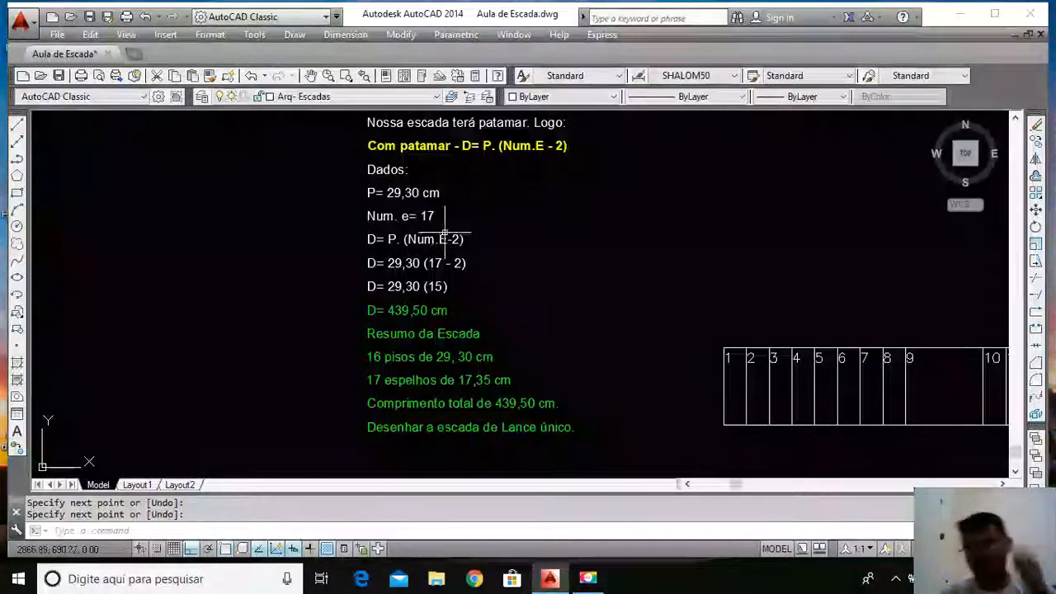
{"action": "scroll", "coordinate": [463, 210], "scroll_direction": "down", "scroll_amount": 3}
{"action": "scroll", "coordinate": [916, 279], "scroll_direction": "up", "scroll_amount": 3}
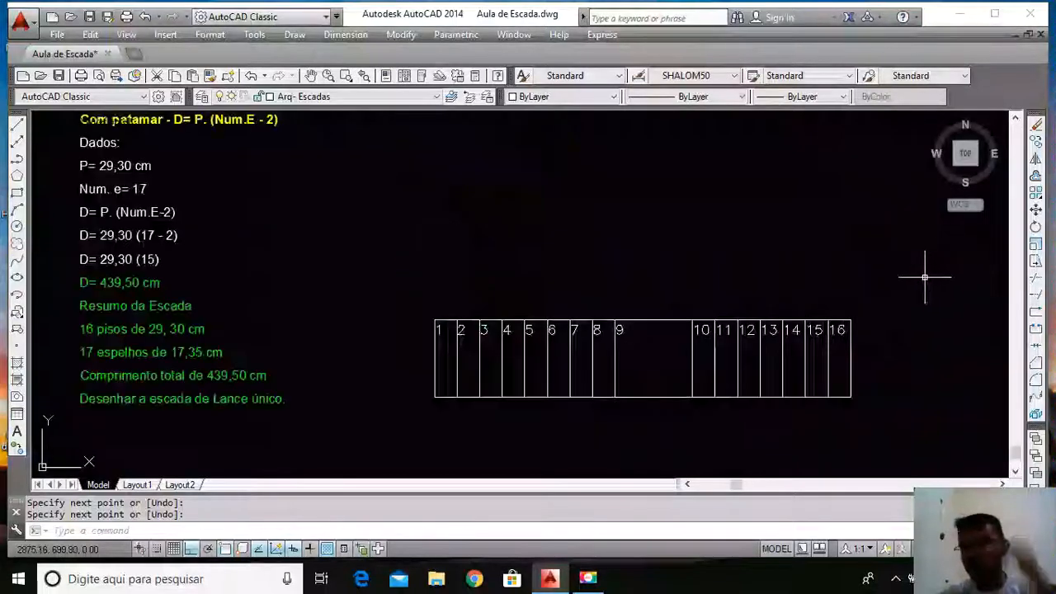
Move the tread numbers 1 to 16 straight down about 0.14 within their treads
{"action": "left_click", "coordinate": [358, 287]}
{"action": "left_click", "coordinate": [864, 344]}
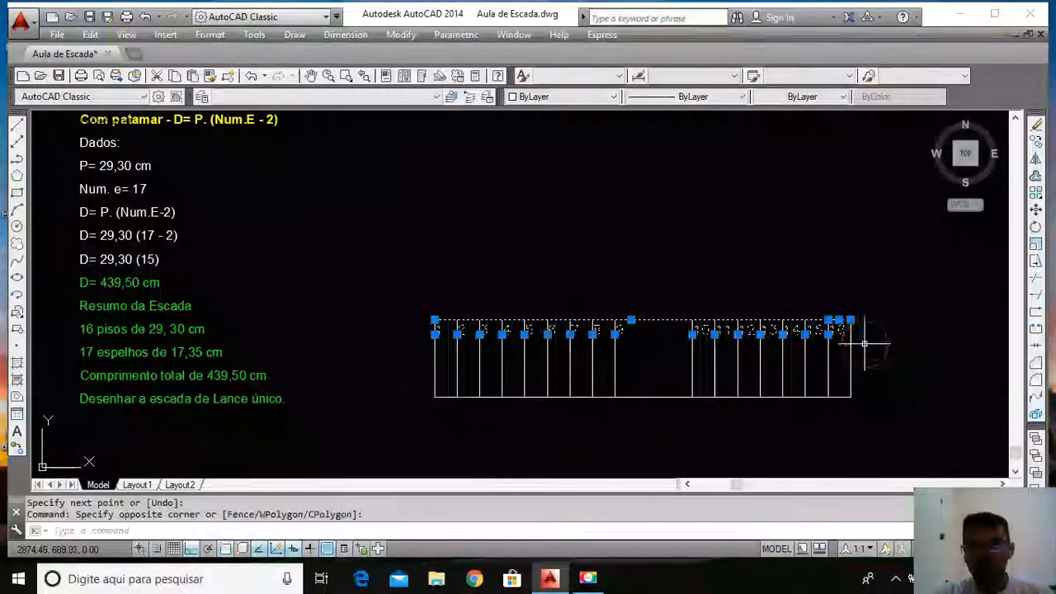
{"action": "scroll", "coordinate": [514, 315], "scroll_direction": "up", "scroll_amount": 3}
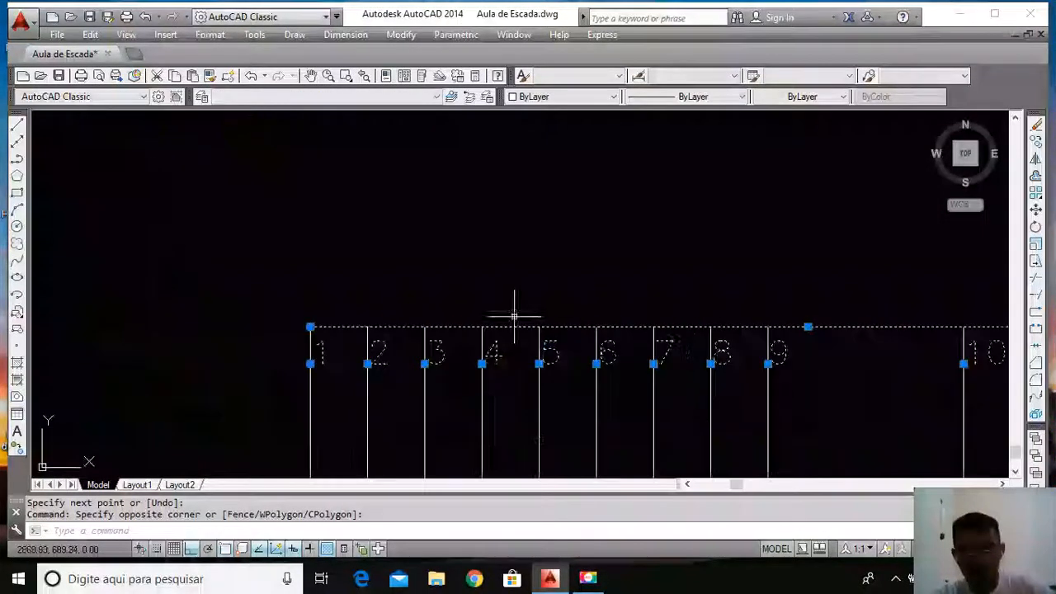
{"action": "left_click", "coordinate": [843, 311], "text": "shift"}
{"action": "left_click", "coordinate": [825, 352], "text": "shift"}
{"action": "key", "text": "m"}
{"action": "key", "text": "Return"}
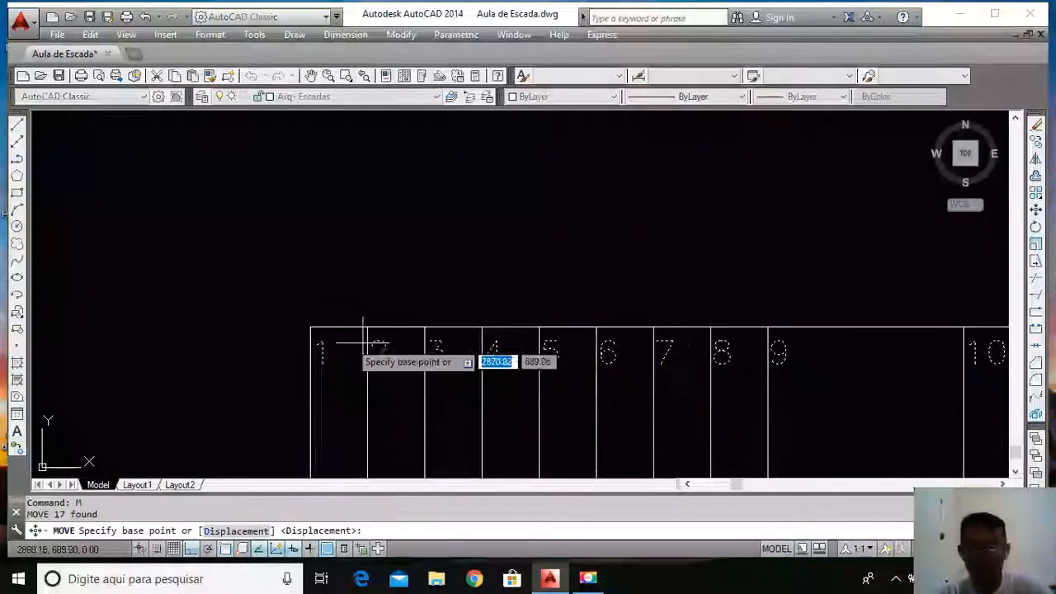
{"action": "left_click", "coordinate": [286, 353]}
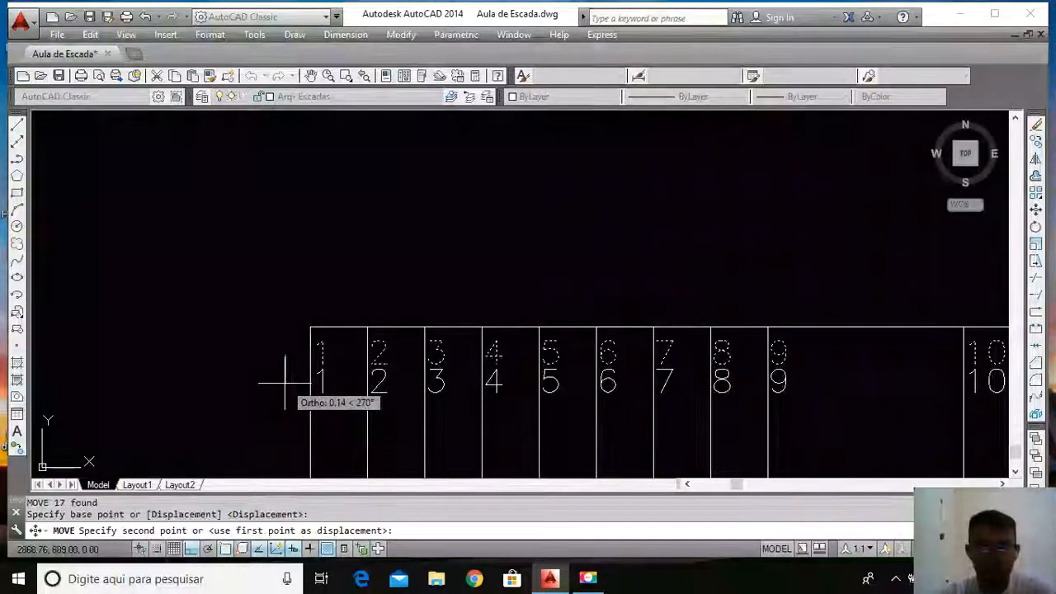
{"action": "left_click", "coordinate": [286, 379]}
{"action": "scroll", "coordinate": [599, 323], "scroll_direction": "down", "scroll_amount": 2}
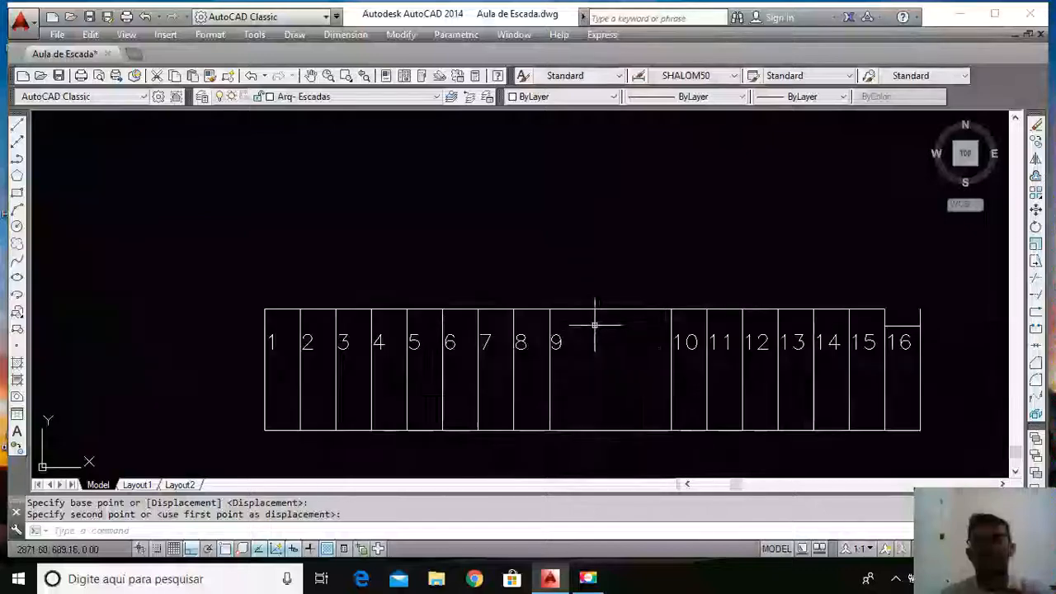
Move the displaced upper edge line of tread 16 back up to the stair's upper edge, aligning it with the corner of tread 15
{"action": "scroll", "coordinate": [853, 324], "scroll_direction": "up", "scroll_amount": 3}
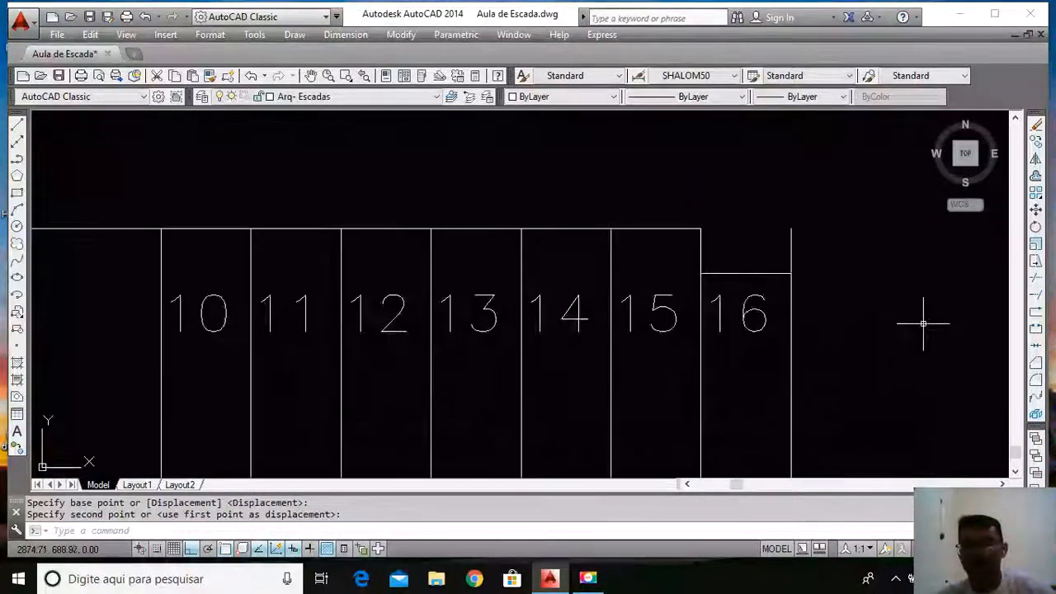
{"action": "left_click", "coordinate": [751, 266]}
{"action": "left_click", "coordinate": [729, 285]}
{"action": "key", "text": "Return"}
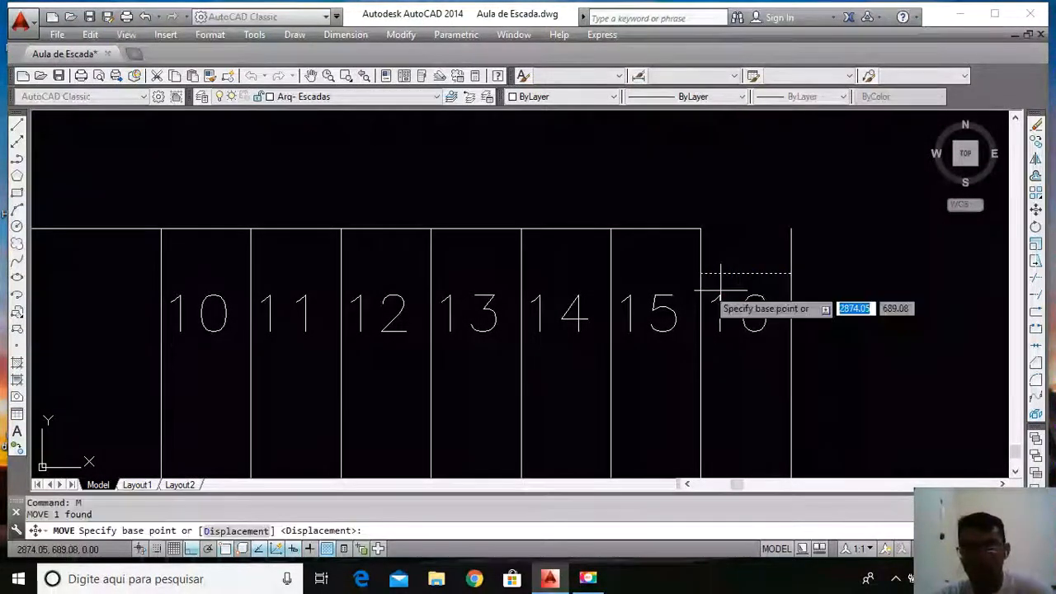
{"action": "left_click", "coordinate": [701, 273]}
{"action": "left_click", "coordinate": [700, 228]}
{"action": "scroll", "coordinate": [689, 231], "scroll_direction": "down", "scroll_amount": 5}
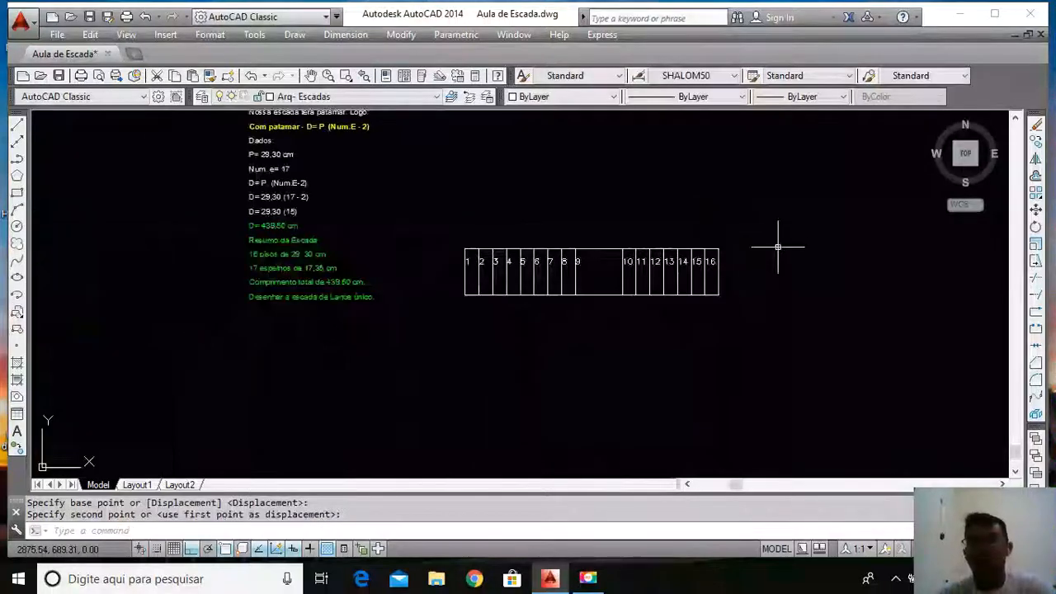
Draw a circle of radius 0.06 centred on the midpoint of the stair's starting line at tread 1
{"action": "scroll", "coordinate": [550, 266], "scroll_direction": "up", "scroll_amount": 3}
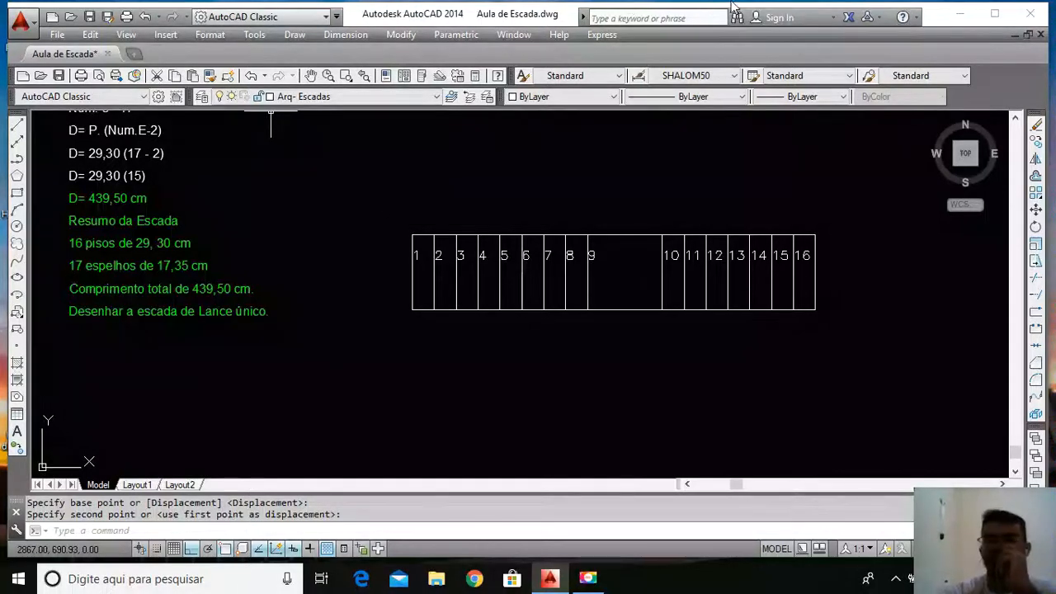
{"action": "left_click", "coordinate": [16, 228]}
{"action": "scroll", "coordinate": [420, 284], "scroll_direction": "up", "scroll_amount": 4}
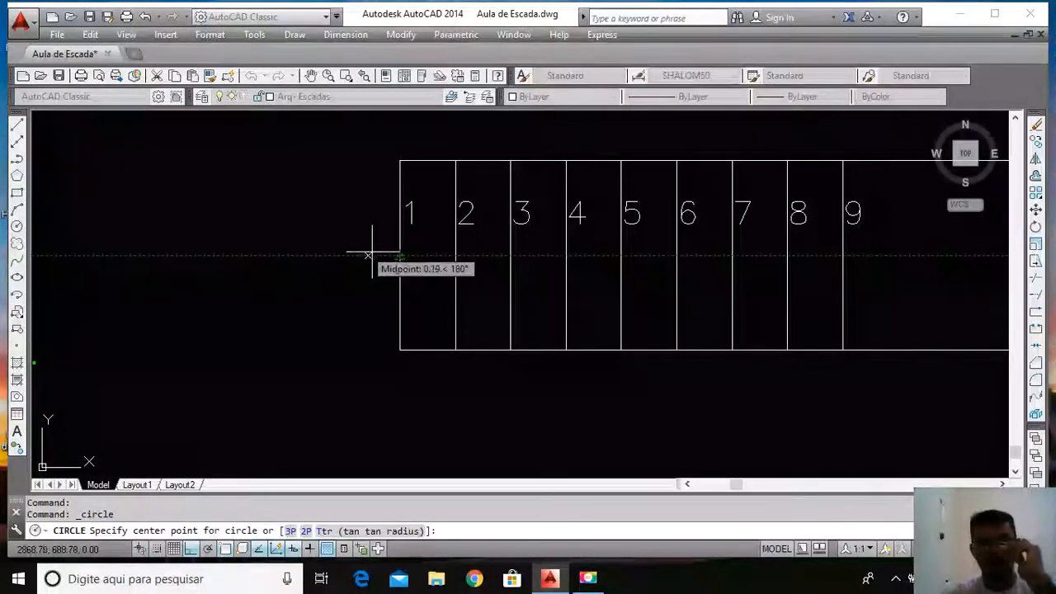
{"action": "left_click", "coordinate": [400, 257]}
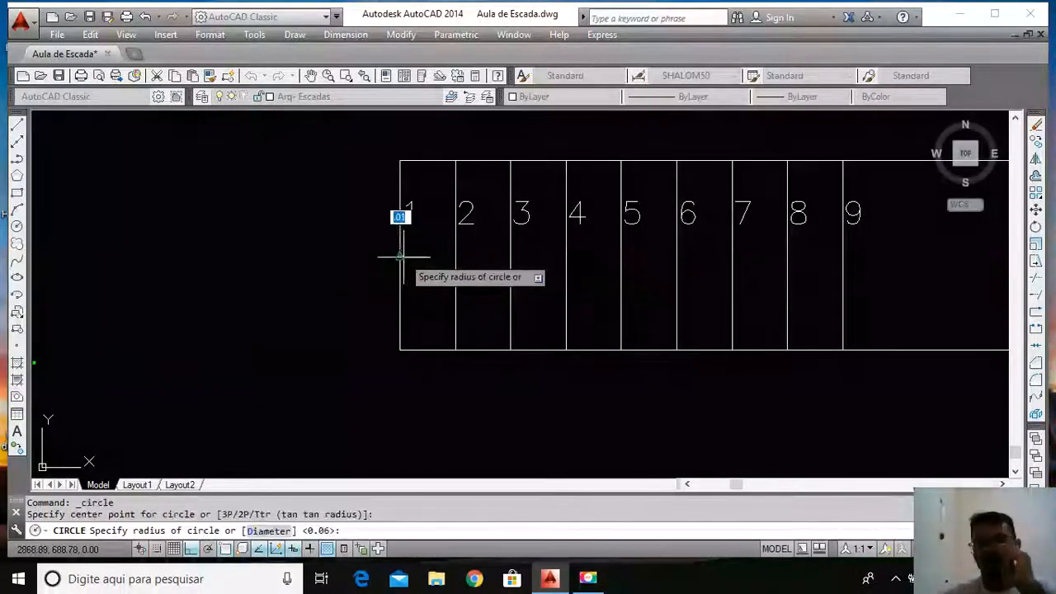
{"action": "scroll", "coordinate": [396, 256], "scroll_direction": "up", "scroll_amount": 2}
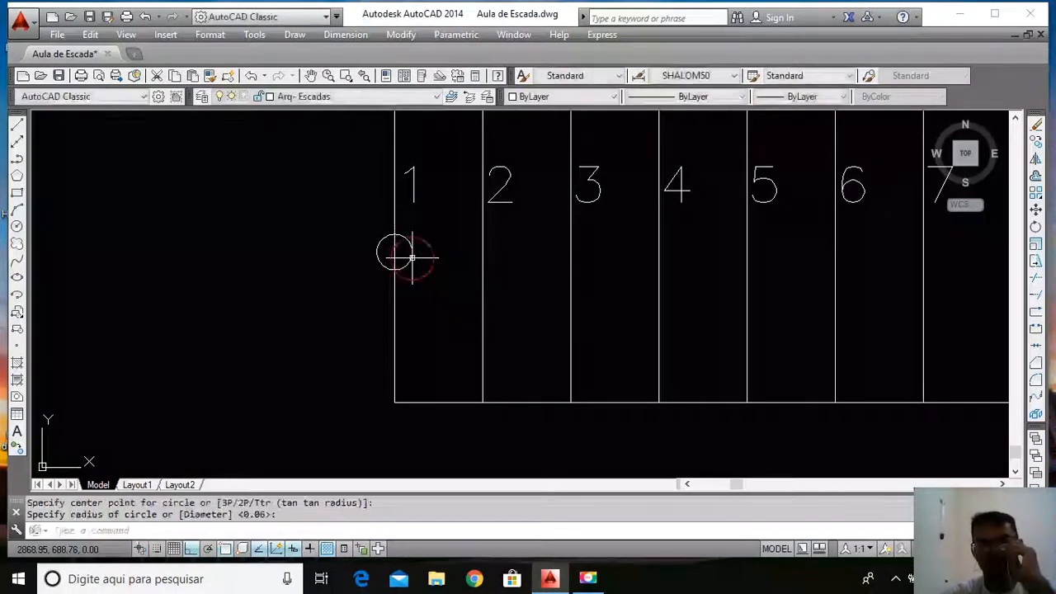
{"action": "left_click", "coordinate": [411, 256]}
{"action": "scroll", "coordinate": [412, 254], "scroll_direction": "down", "scroll_amount": 3}
{"action": "scroll", "coordinate": [495, 220], "scroll_direction": "up", "scroll_amount": 2}
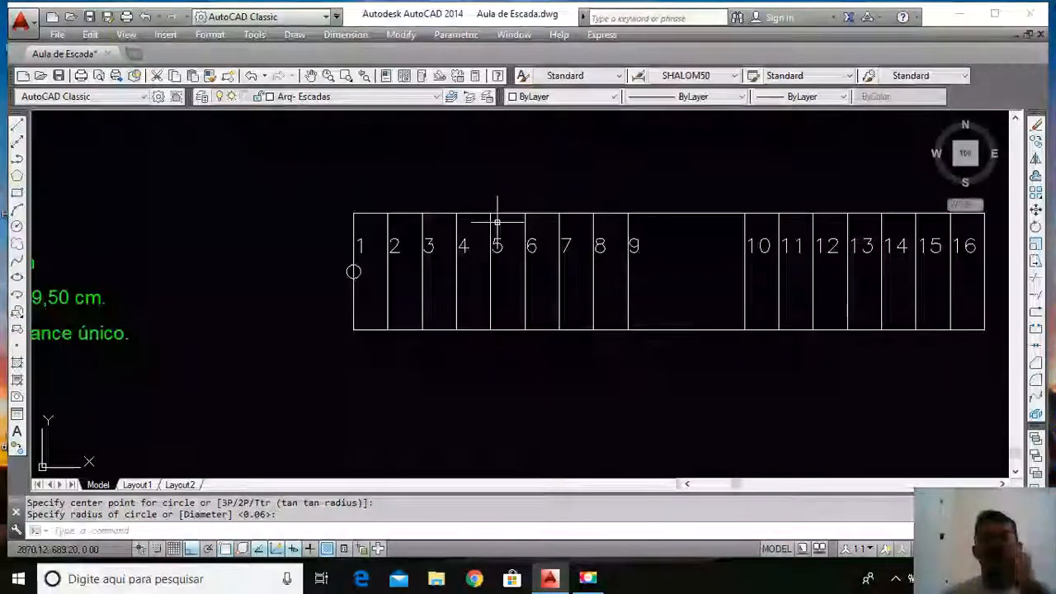
Draw a horizontal line about 5.7 long from the circle through all the treads, ending just beyond tread 16
{"action": "type", "text": "l"}
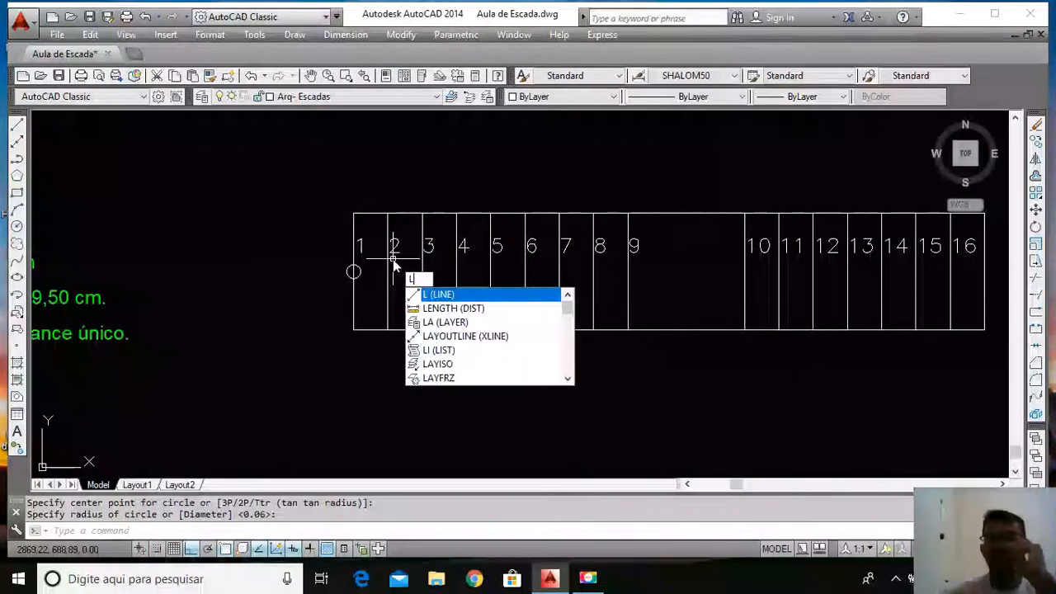
{"action": "key", "text": "Return"}
{"action": "scroll", "coordinate": [360, 276], "scroll_direction": "up", "scroll_amount": 3}
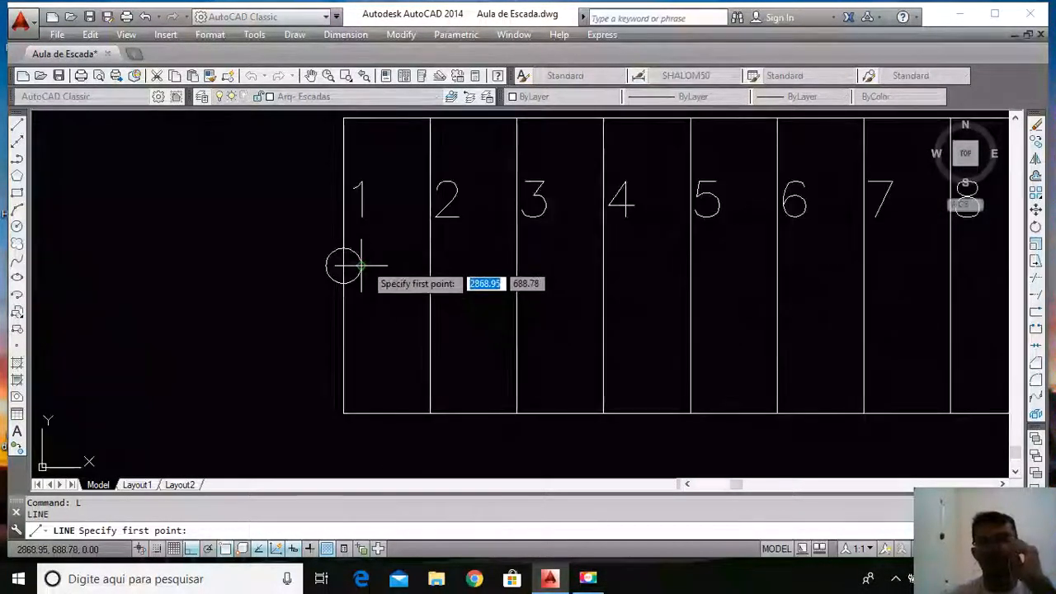
{"action": "left_click", "coordinate": [343, 265]}
{"action": "scroll", "coordinate": [341, 264], "scroll_direction": "down", "scroll_amount": 3}
{"action": "scroll", "coordinate": [321, 262], "scroll_direction": "down", "scroll_amount": 3}
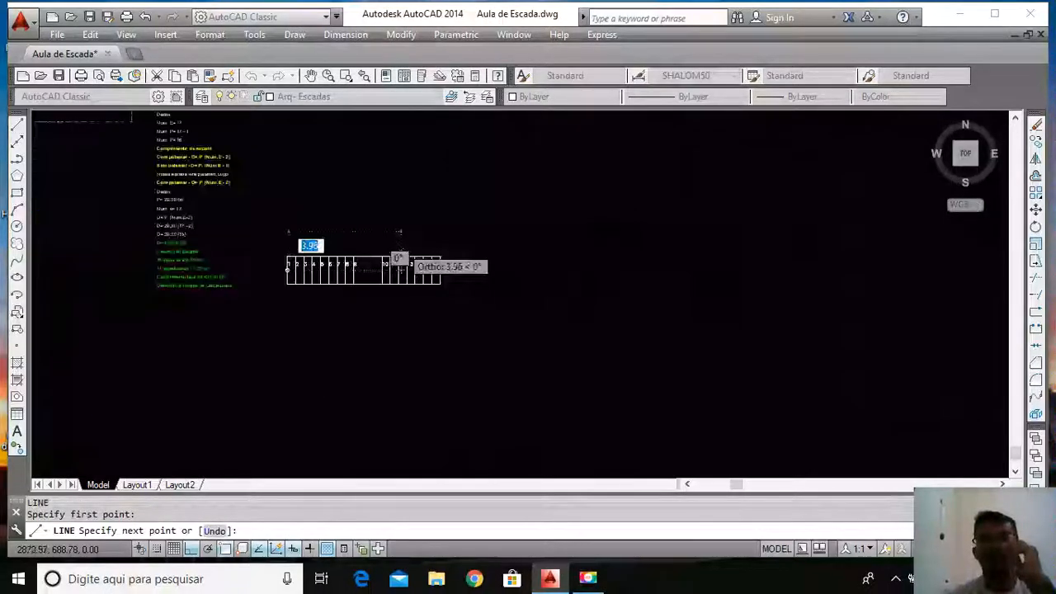
{"action": "scroll", "coordinate": [428, 248], "scroll_direction": "up", "scroll_amount": 5}
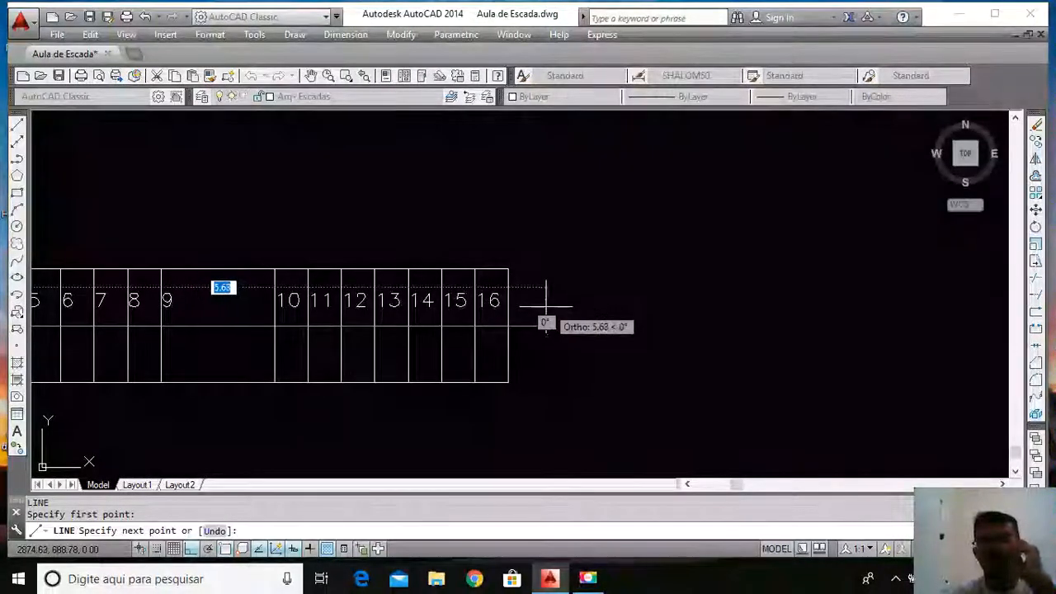
{"action": "left_click", "coordinate": [554, 312]}
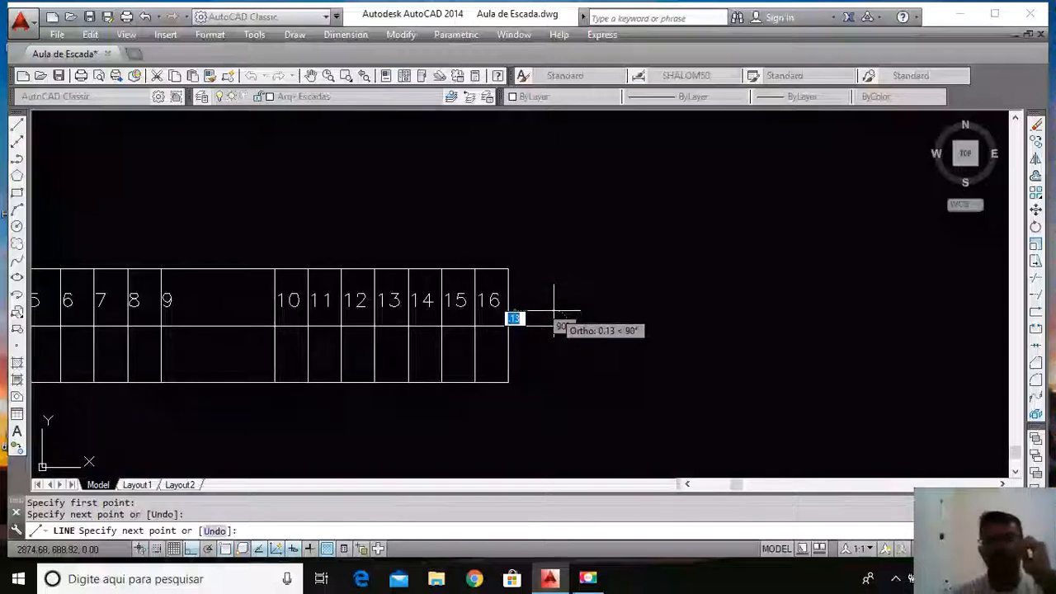
{"action": "key", "text": "Return"}
{"action": "scroll", "coordinate": [616, 250], "scroll_direction": "down", "scroll_amount": 2}
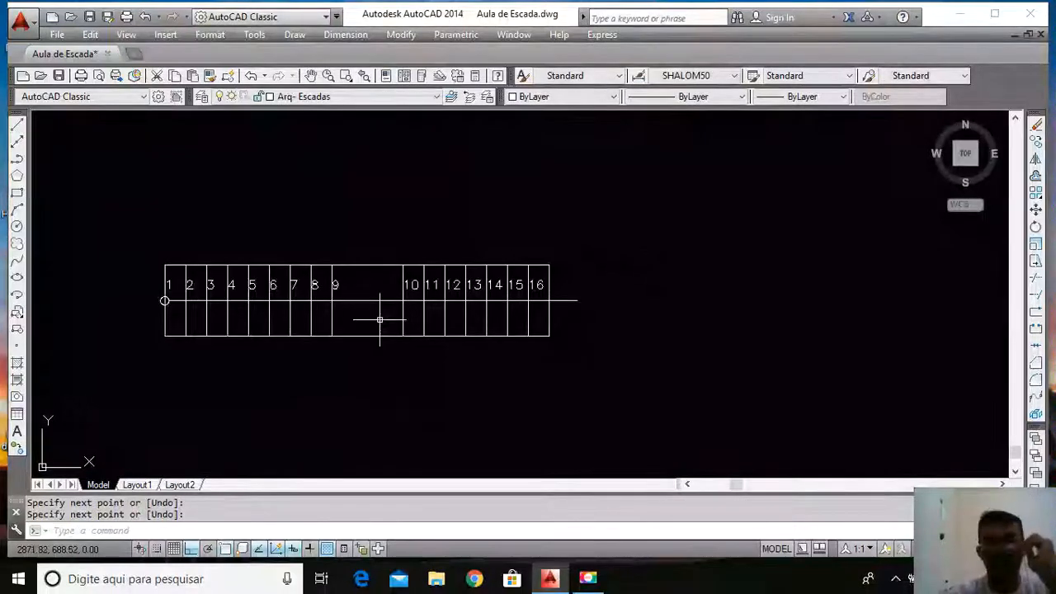
Start a new line near the free end of the horizontal centre line beyond tread 16
{"action": "scroll", "coordinate": [584, 295], "scroll_direction": "up", "scroll_amount": 4}
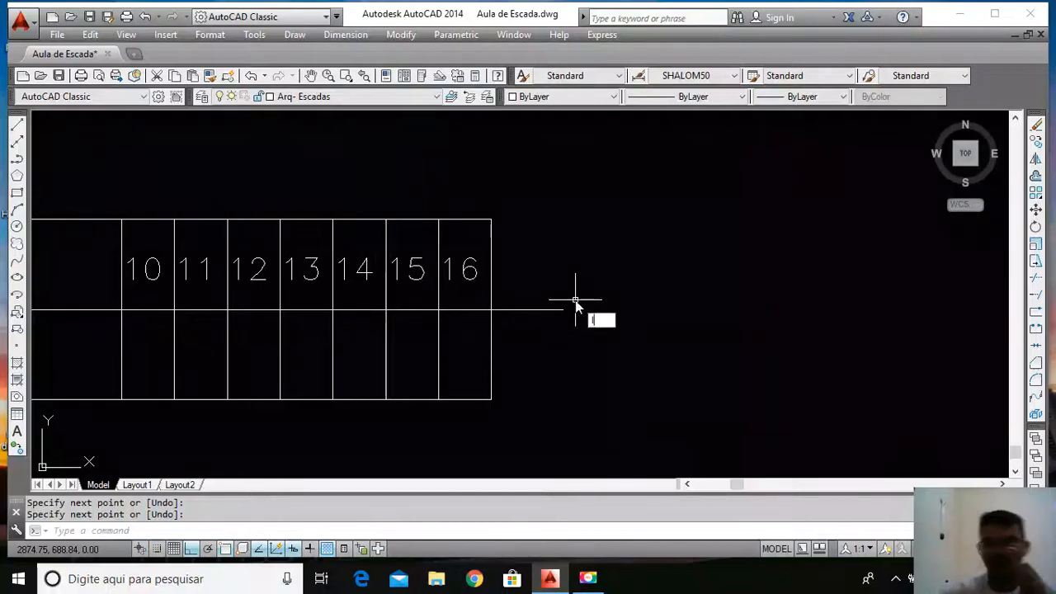
{"action": "type", "text": "l"}
{"action": "key", "text": "Return"}
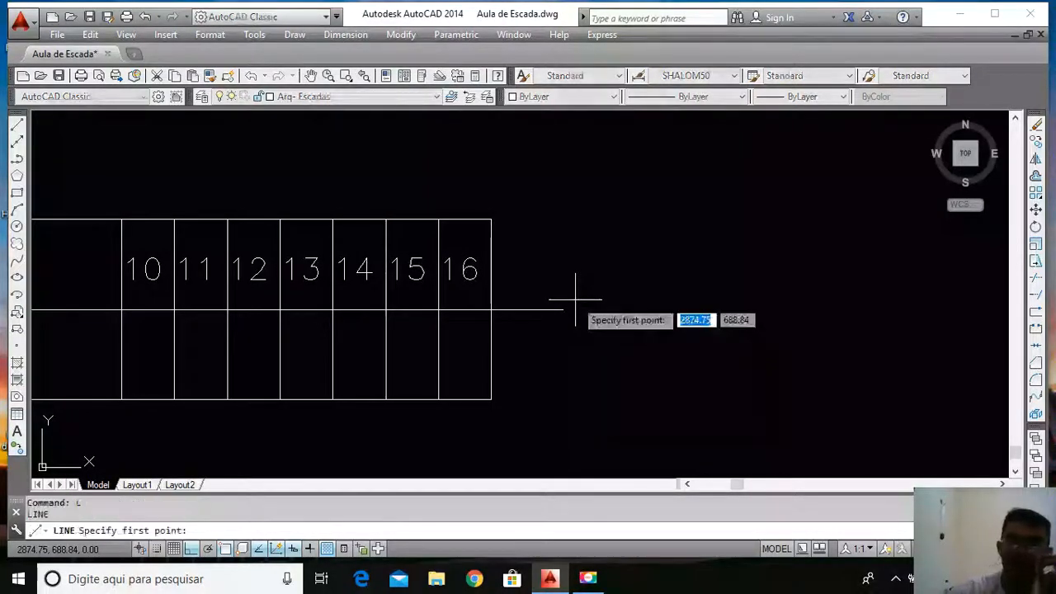
Draw a short line slanting up and back from the free end of the stair's centre line, as the arrowhead's upper half
{"action": "scroll", "coordinate": [566, 304], "scroll_direction": "up", "scroll_amount": 4}
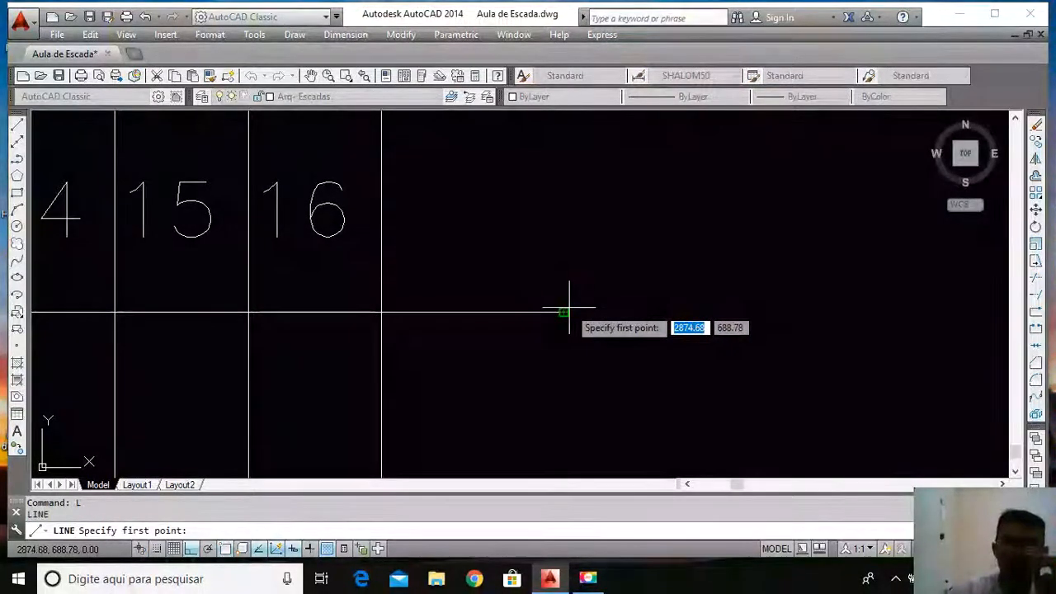
{"action": "left_click", "coordinate": [567, 308]}
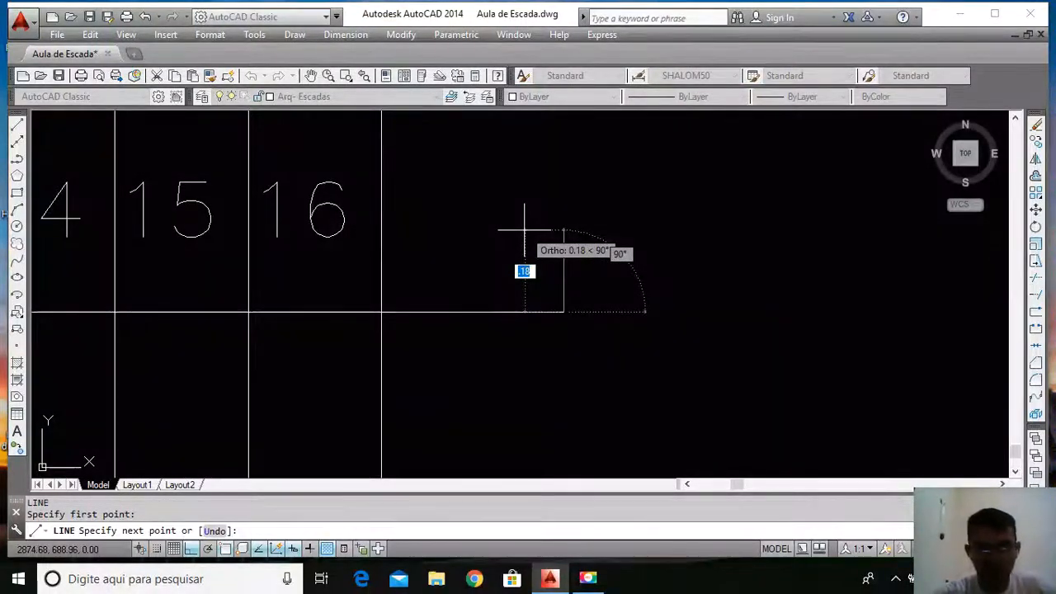
{"action": "key", "text": "F8"}
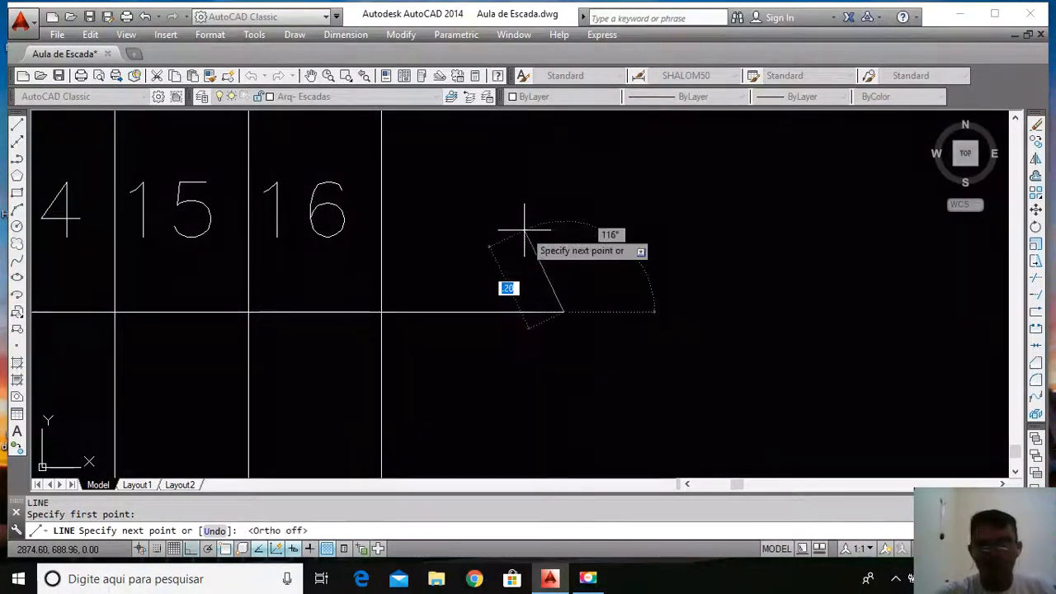
{"action": "left_click", "coordinate": [523, 274]}
{"action": "key", "text": "Return"}
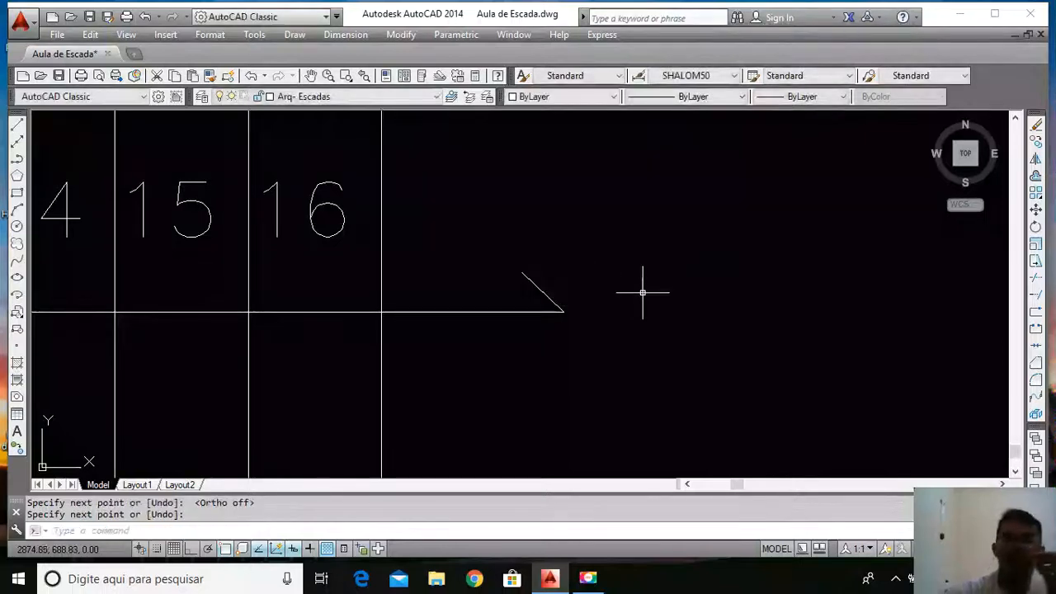
Mirror the slanted arrowhead line about the horizontal centre line through its tip, keeping the source line
{"action": "scroll", "coordinate": [641, 292], "scroll_direction": "down", "scroll_amount": 4}
{"action": "scroll", "coordinate": [629, 302], "scroll_direction": "up", "scroll_amount": 4}
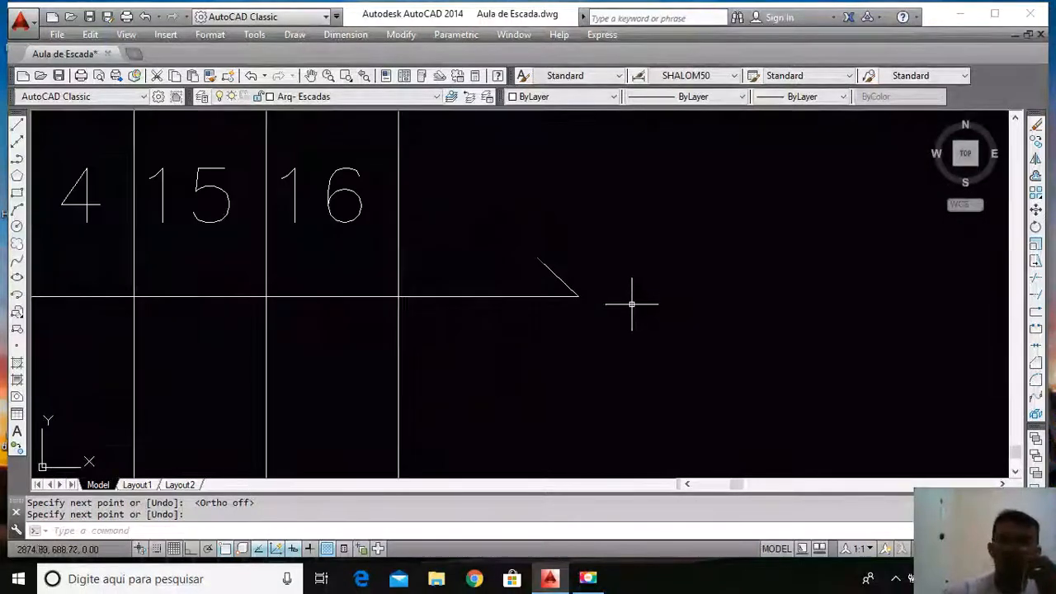
{"action": "left_click", "coordinate": [563, 260]}
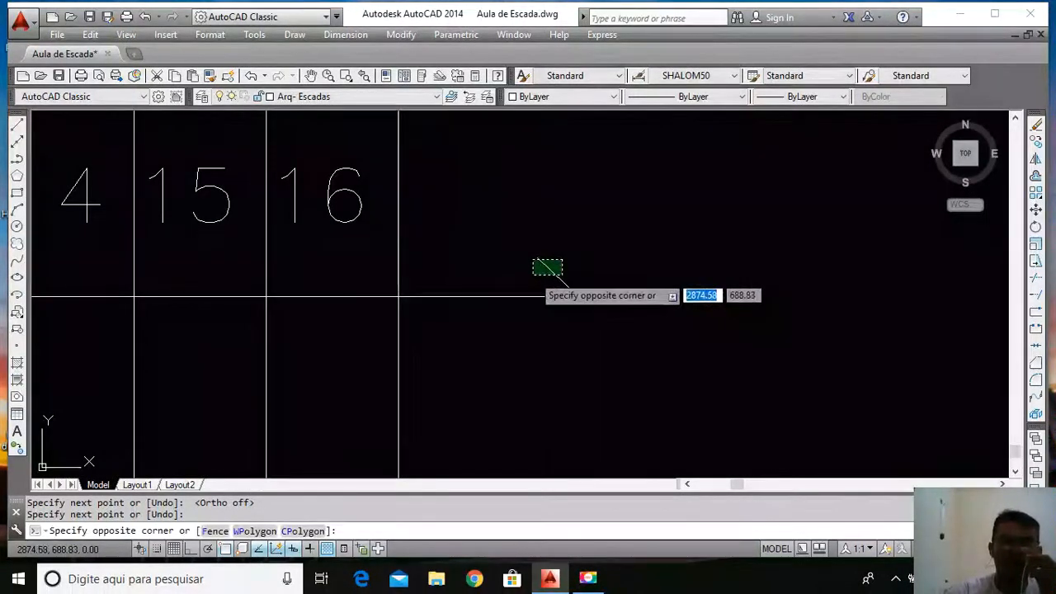
{"action": "left_click", "coordinate": [533, 274]}
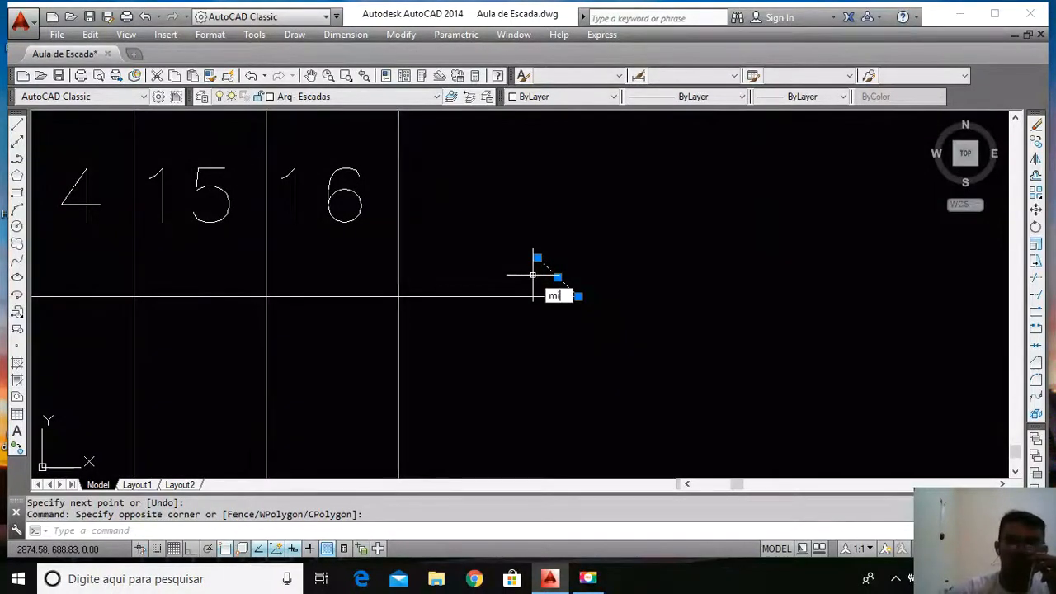
{"action": "type", "text": "mi"}
{"action": "key", "text": "Return"}
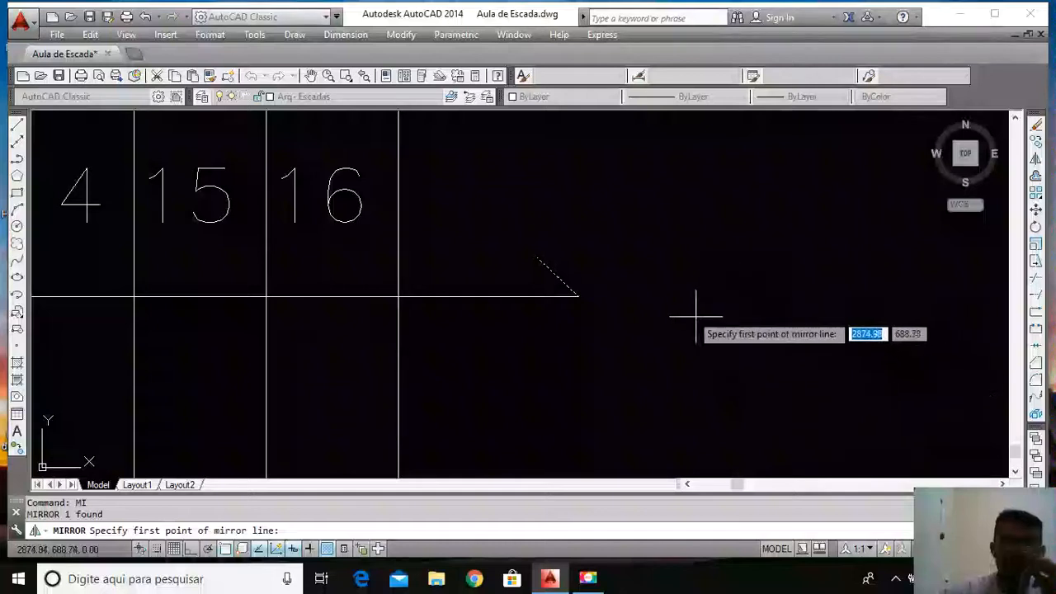
{"action": "left_click", "coordinate": [579, 297]}
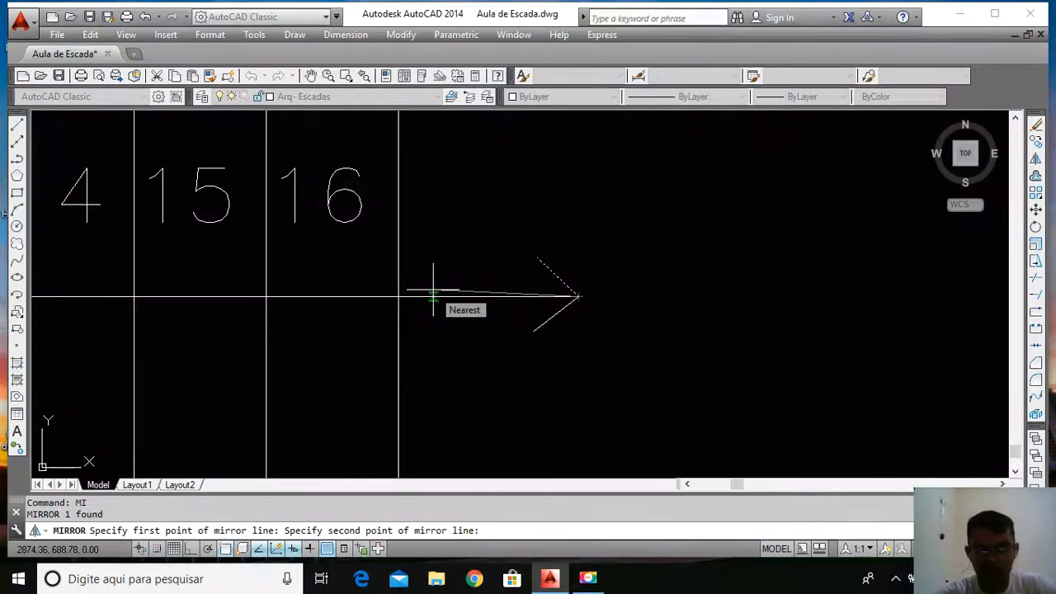
{"action": "key", "text": "F8"}
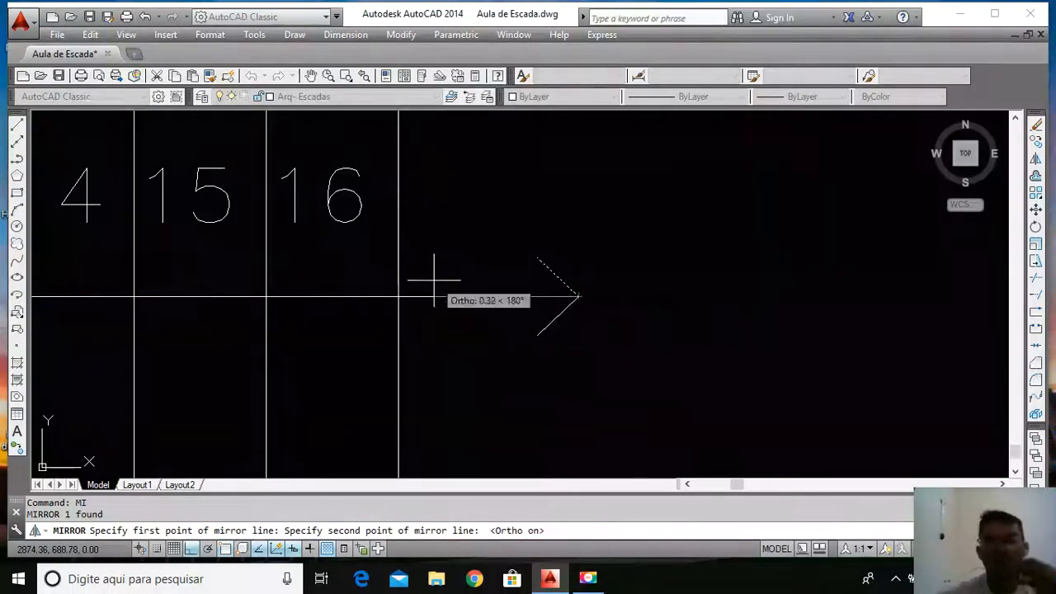
{"action": "left_click", "coordinate": [437, 278]}
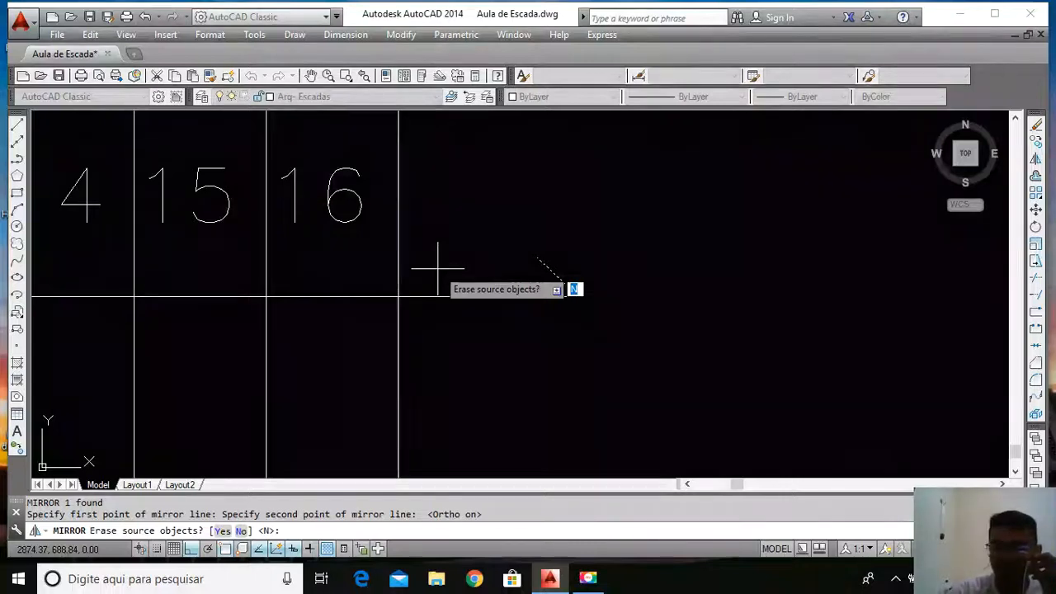
{"action": "key", "text": "Return"}
Copy the number 1 of the first tread to the empty space just outside the stair's starting edge
{"action": "scroll", "coordinate": [599, 248], "scroll_direction": "down", "scroll_amount": 4}
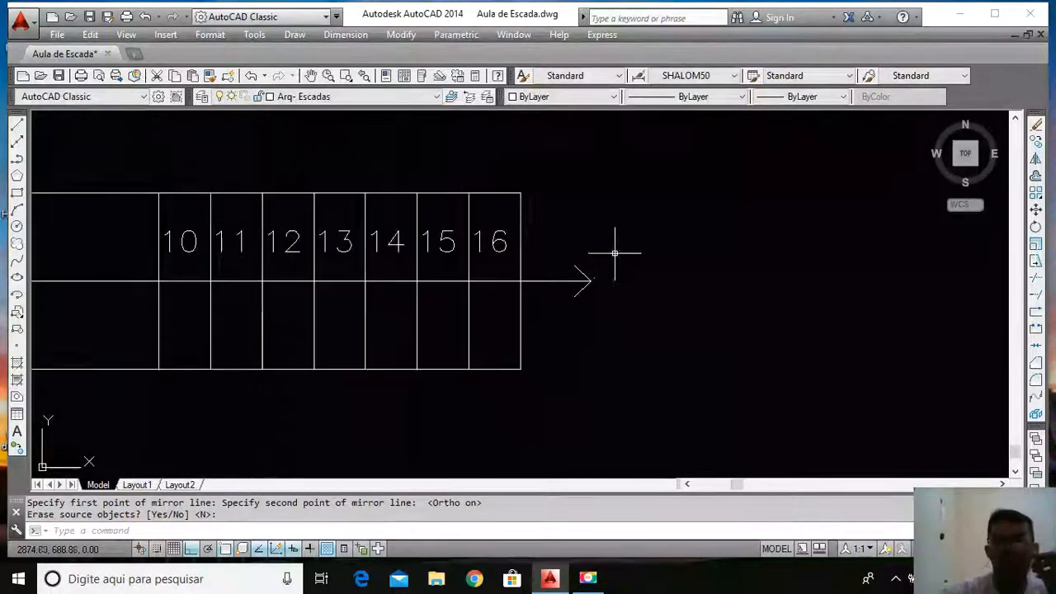
{"action": "scroll", "coordinate": [586, 238], "scroll_direction": "up", "scroll_amount": 2}
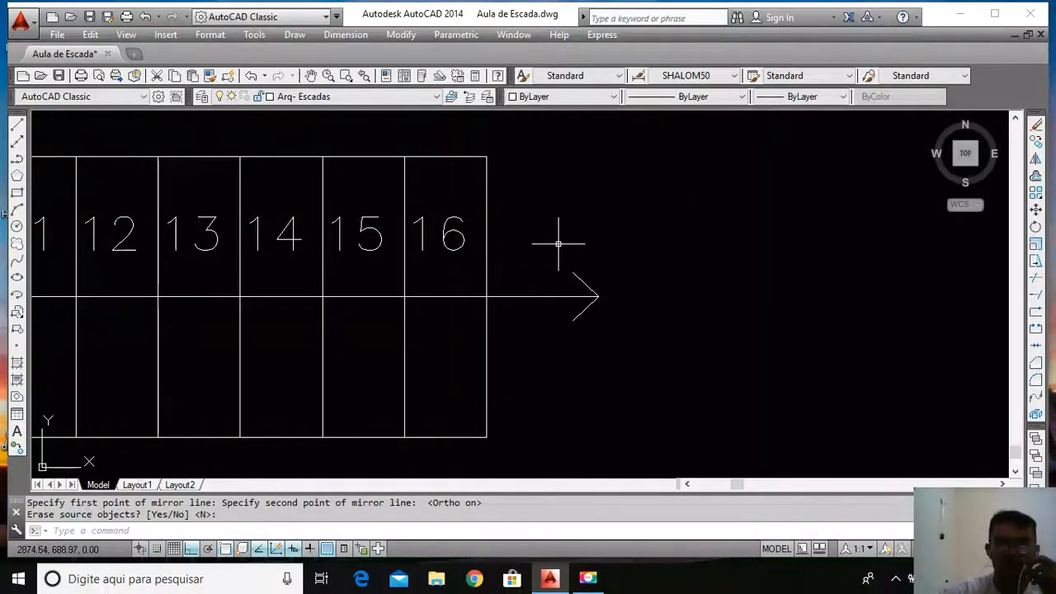
{"action": "scroll", "coordinate": [636, 290], "scroll_direction": "down", "scroll_amount": 5}
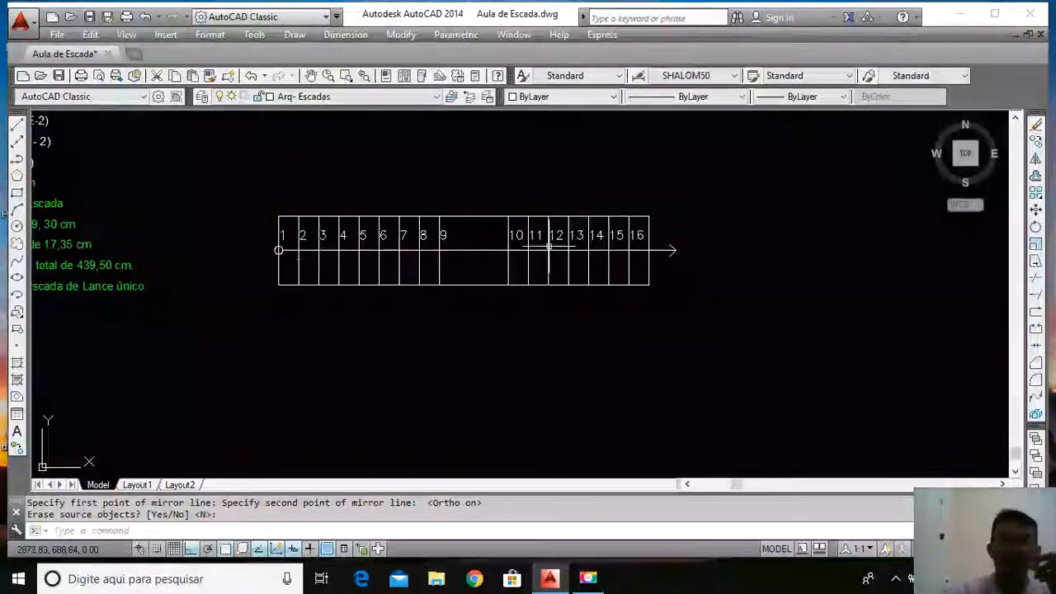
{"action": "scroll", "coordinate": [283, 243], "scroll_direction": "up", "scroll_amount": 5}
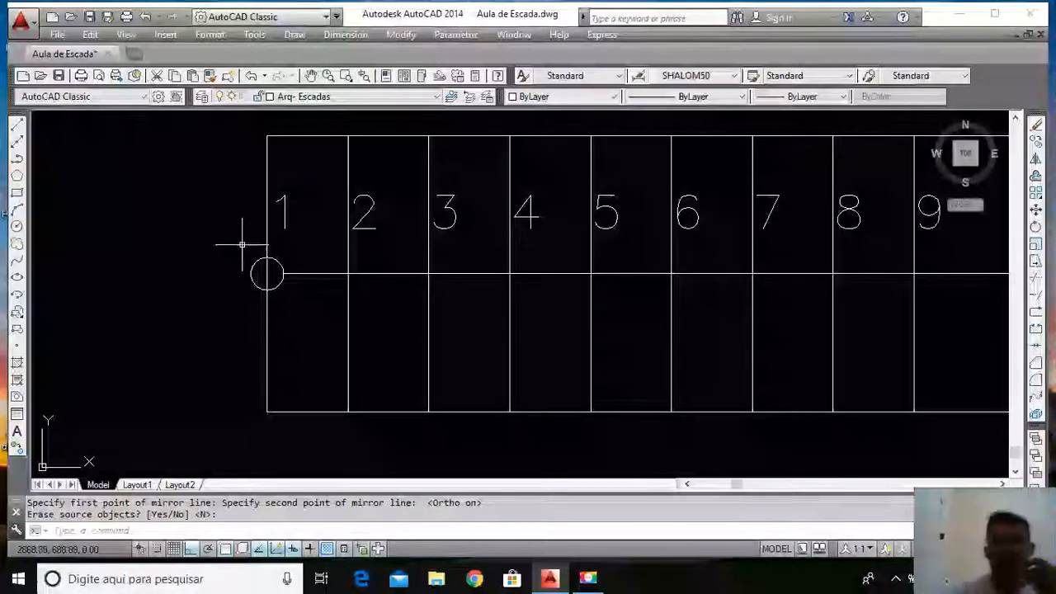
{"action": "key", "text": "Return"}
{"action": "left_click", "coordinate": [283, 218]}
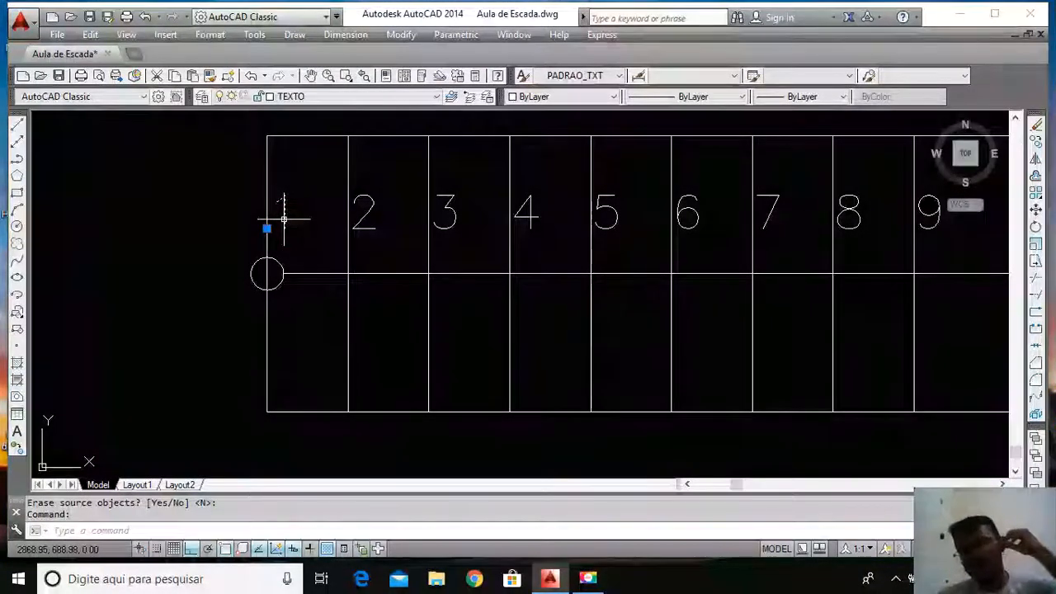
{"action": "type", "text": "cond p"}
{"action": "key", "text": "Return"}
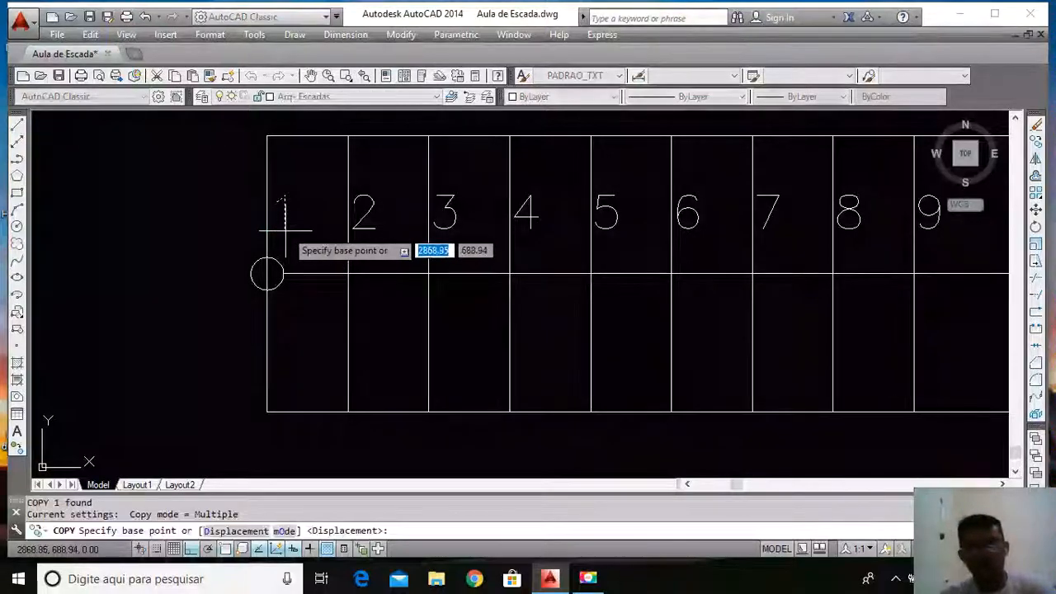
{"action": "left_click", "coordinate": [282, 224]}
{"action": "scroll", "coordinate": [313, 240], "scroll_direction": "down", "scroll_amount": 3}
{"action": "scroll", "coordinate": [311, 243], "scroll_direction": "up", "scroll_amount": 2}
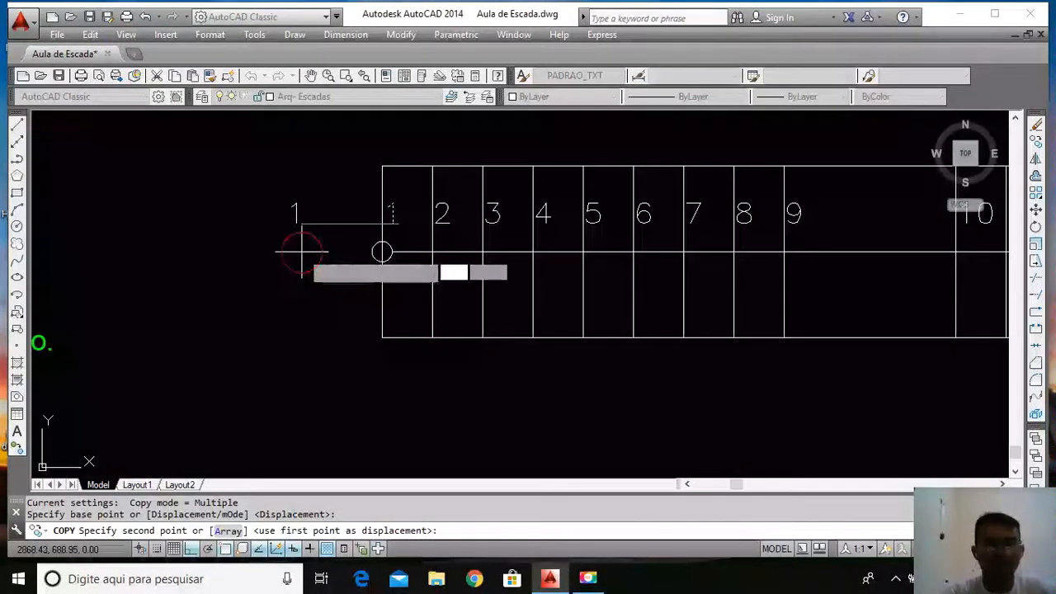
{"action": "left_click", "coordinate": [299, 233]}
{"action": "key", "text": "Escape"}
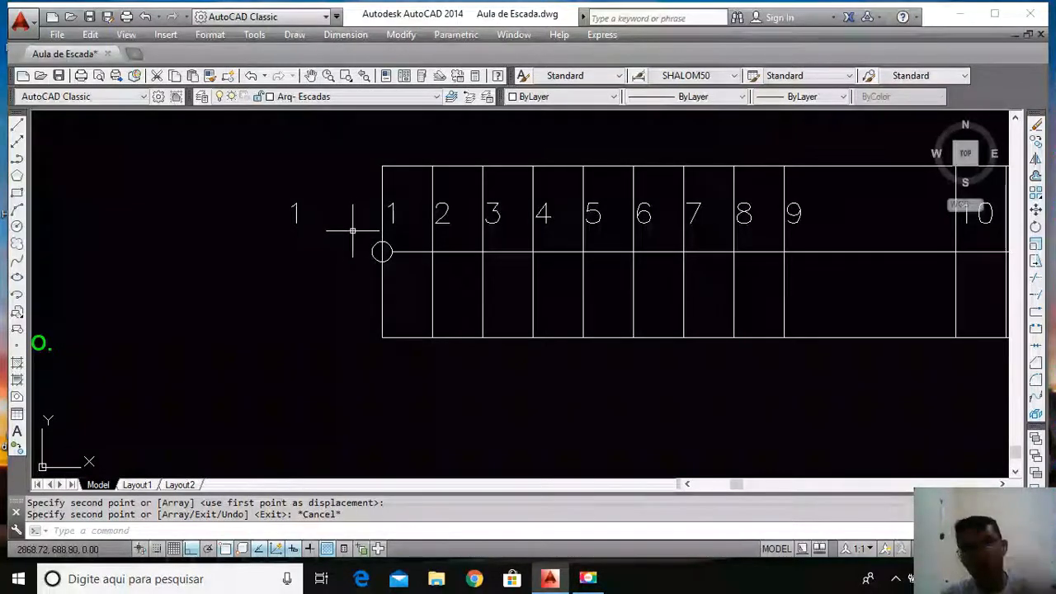
Change the copied number's text to "Sobe"
{"action": "scroll", "coordinate": [296, 210], "scroll_direction": "up", "scroll_amount": 4}
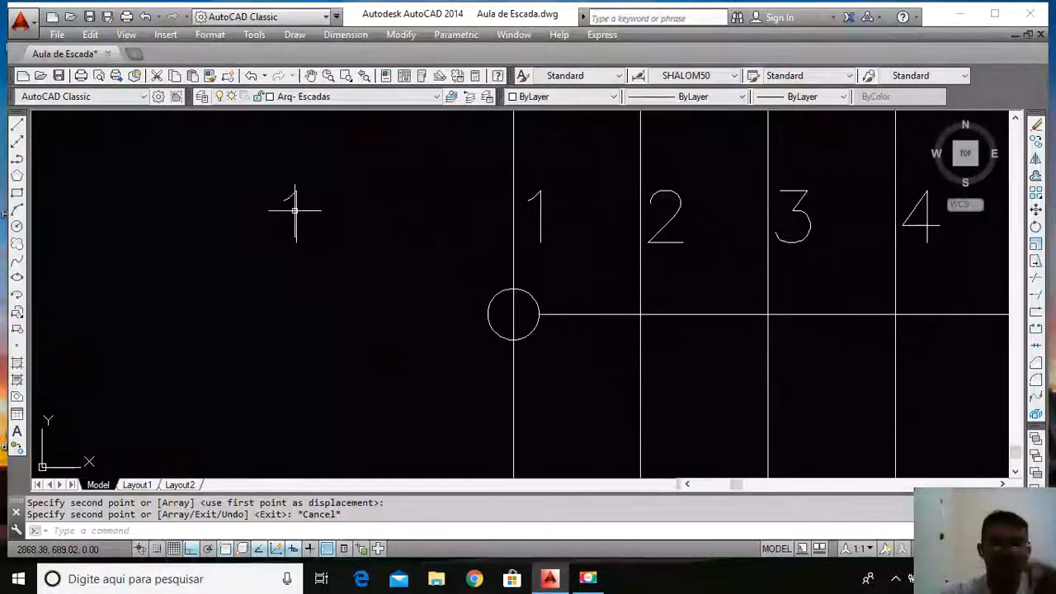
{"action": "left_click", "coordinate": [294, 210]}
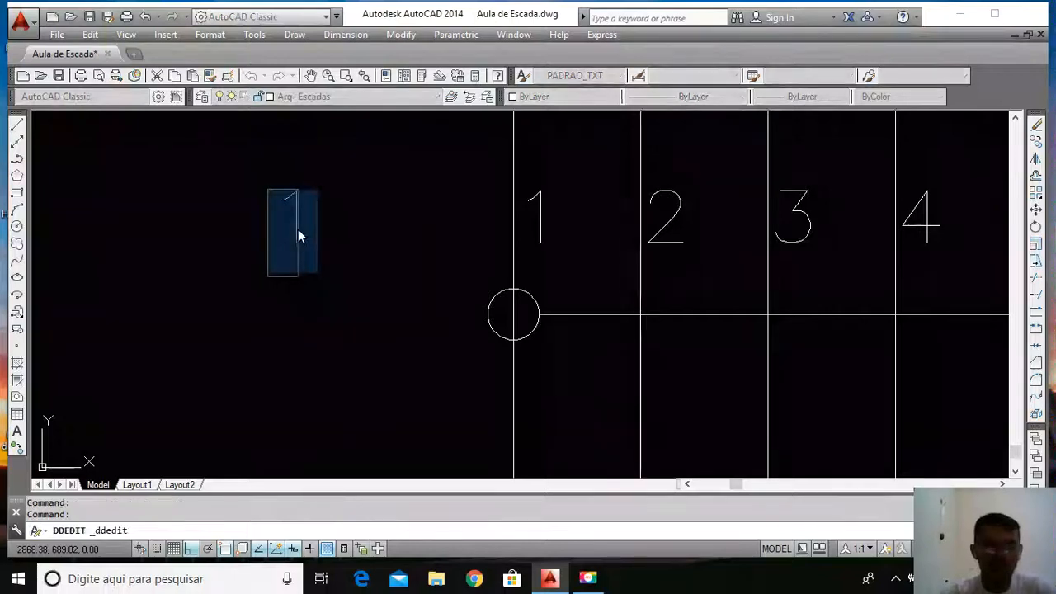
{"action": "type", "text": "S"}
{"action": "key", "text": "BackSpace"}
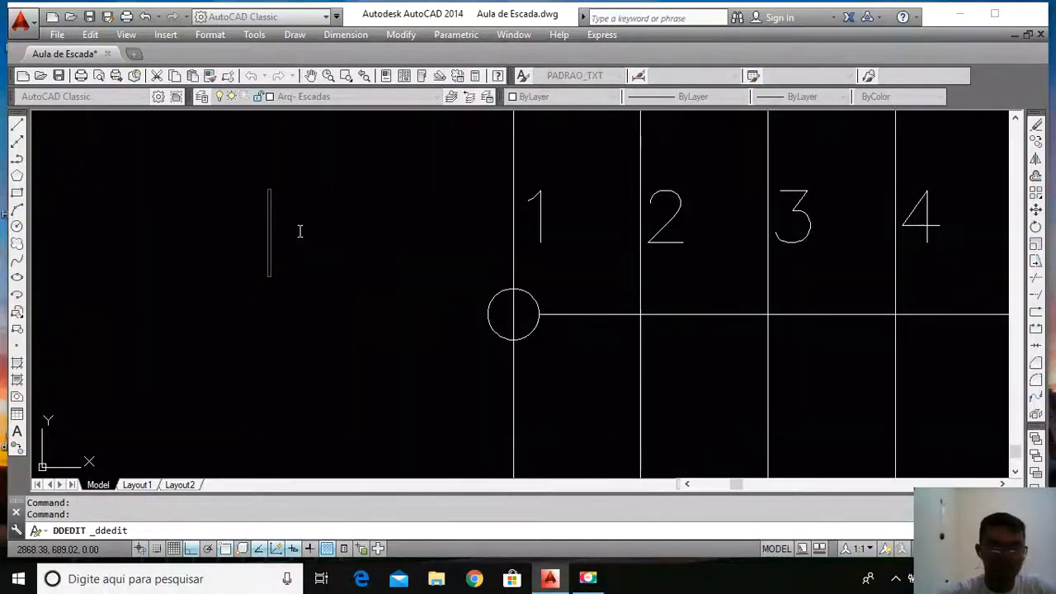
{"action": "type", "text": "Sobe"}
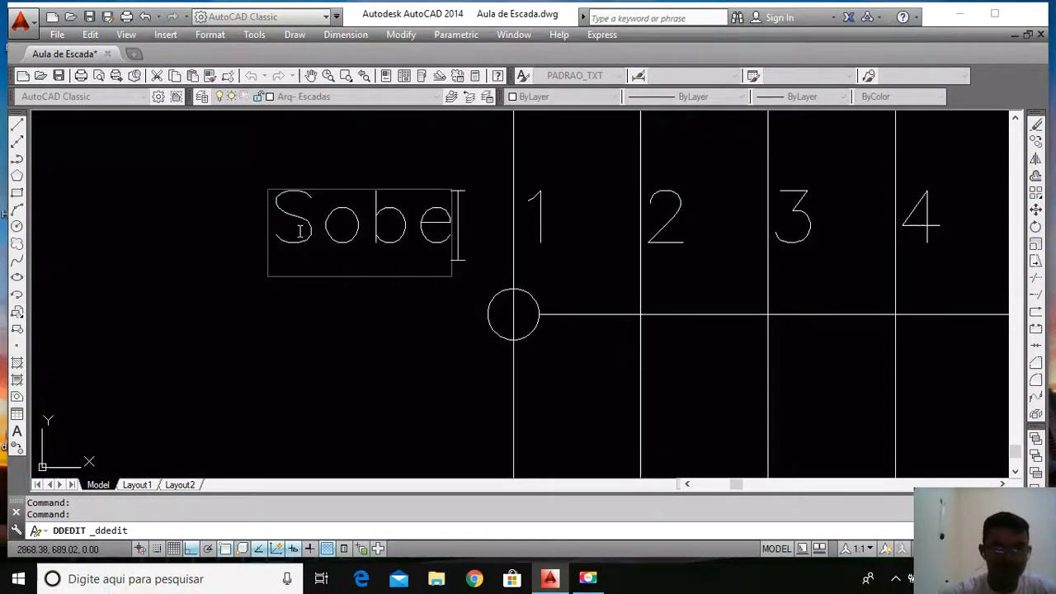
{"action": "key", "text": "Return"}
Rotate the "Sobe" text 90° about its insertion point so it reads vertically
{"action": "left_click", "coordinate": [318, 221]}
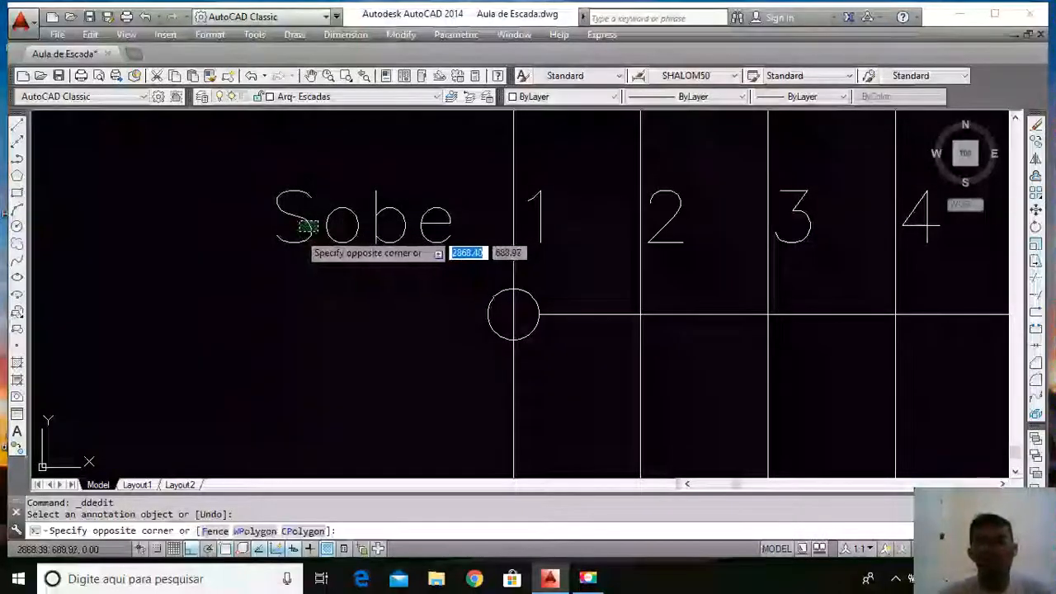
{"action": "left_click", "coordinate": [293, 234]}
{"action": "type", "text": "ro"}
{"action": "key", "text": "Return"}
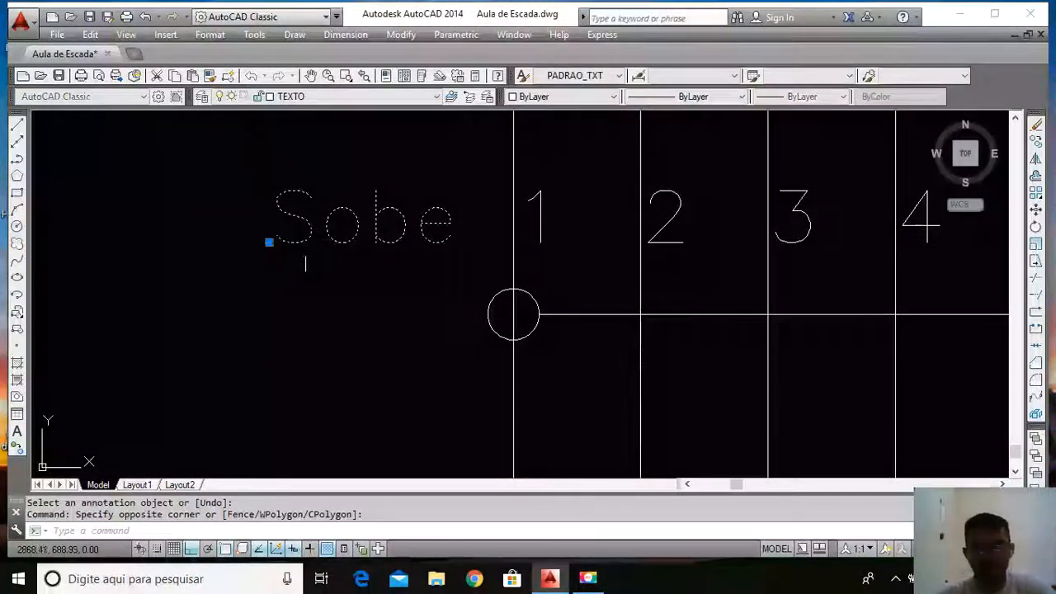
{"action": "left_click", "coordinate": [269, 241]}
{"action": "left_click", "coordinate": [297, 202]}
Move the vertical "Sobe" text horizontally toward the stair until it sits close to the starting circle
{"action": "left_click", "coordinate": [232, 261]}
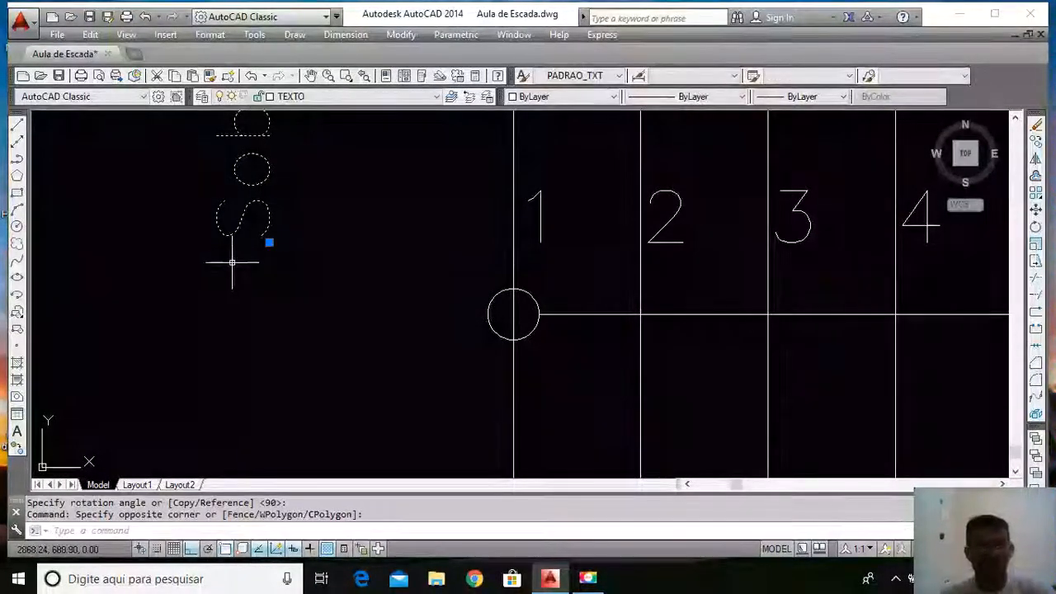
{"action": "type", "text": "m"}
{"action": "key", "text": "Return"}
{"action": "left_click", "coordinate": [269, 242]}
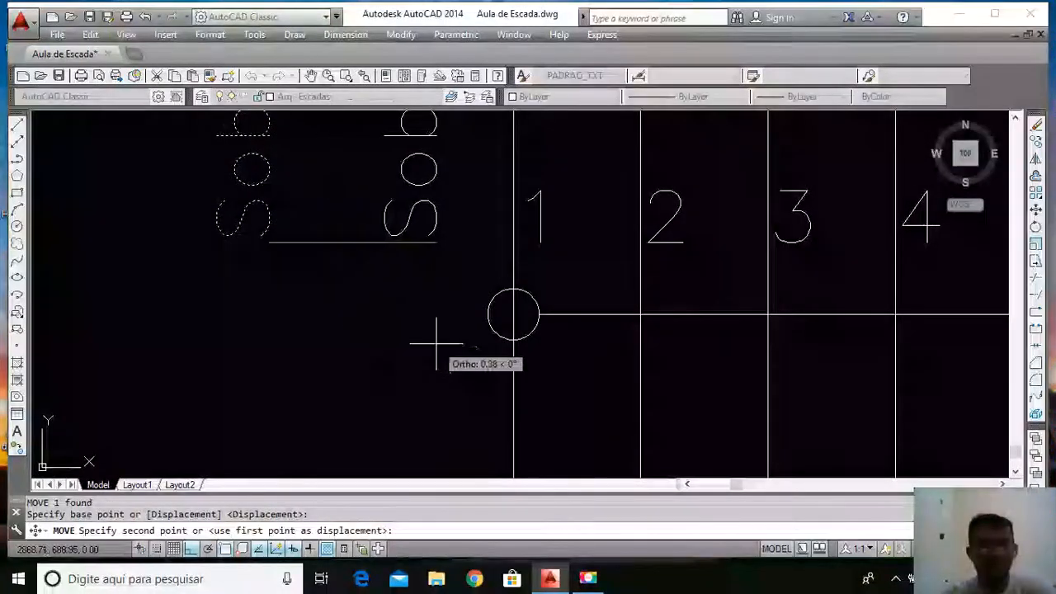
{"action": "left_click", "coordinate": [465, 360]}
Move the "Sobe" text straight down about 0.4 so it is roughly centred on the starting circle
{"action": "left_click", "coordinate": [448, 231]}
{"action": "left_click", "coordinate": [262, 248]}
{"action": "left_click", "coordinate": [263, 243]}
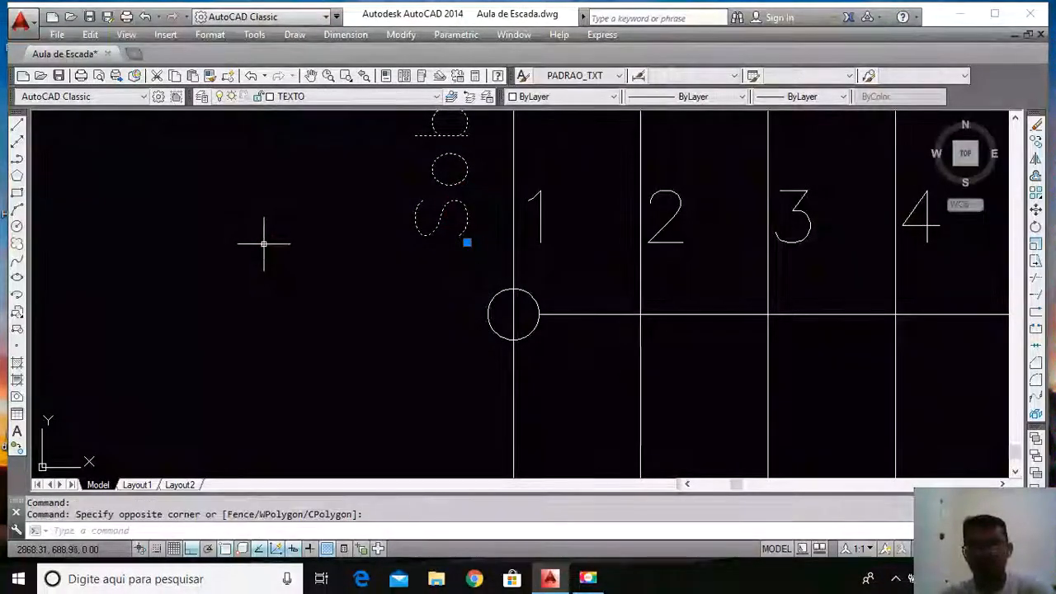
{"action": "type", "text": "m"}
{"action": "key", "text": "Return"}
{"action": "left_click", "coordinate": [314, 153]}
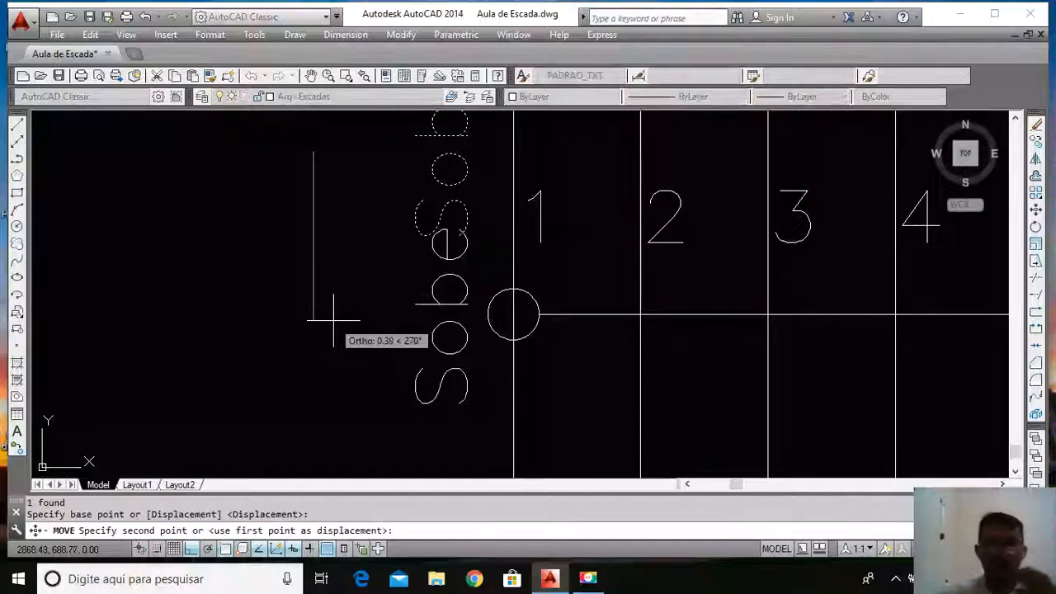
{"action": "left_click", "coordinate": [335, 319]}
Examine the stair plan with its numbering, direction arrow and "Sobe" label alongside the stair calculation summary
{"action": "scroll", "coordinate": [344, 225], "scroll_direction": "down", "scroll_amount": 6}
{"action": "scroll", "coordinate": [456, 289], "scroll_direction": "down", "scroll_amount": 2}
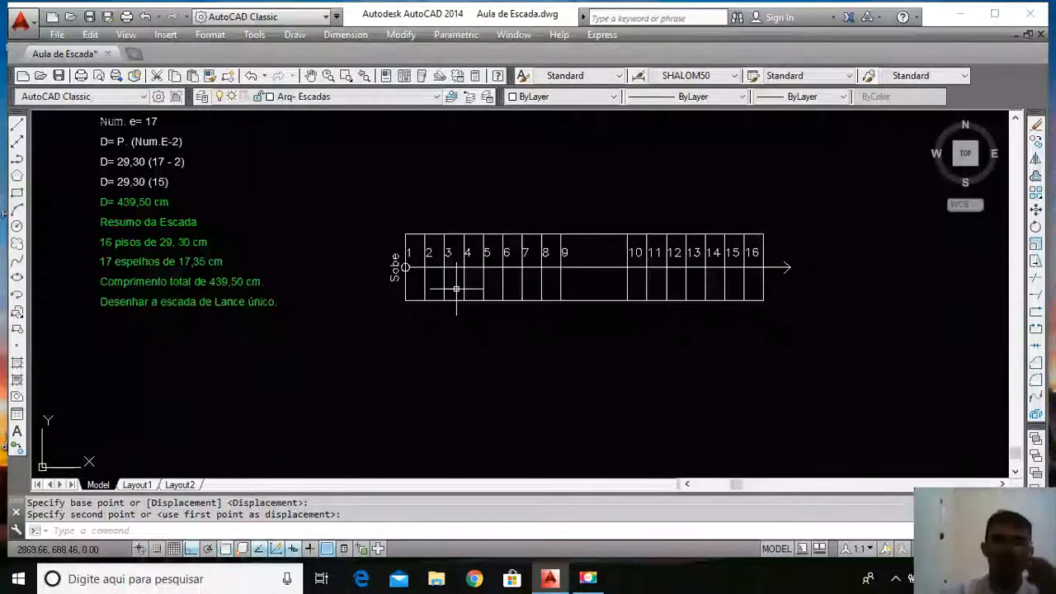
{"action": "middle_click_drag", "start_coordinate": [457, 289], "coordinate": [294, 300]}
{"action": "scroll", "coordinate": [257, 281], "scroll_direction": "up", "scroll_amount": 4}
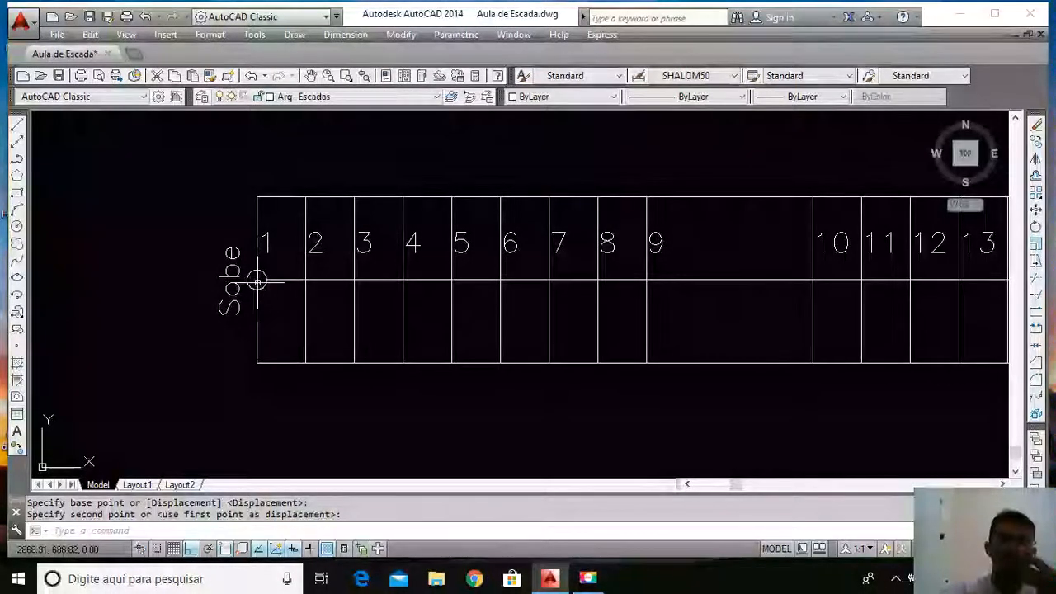
{"action": "scroll", "coordinate": [326, 269], "scroll_direction": "down", "scroll_amount": 2}
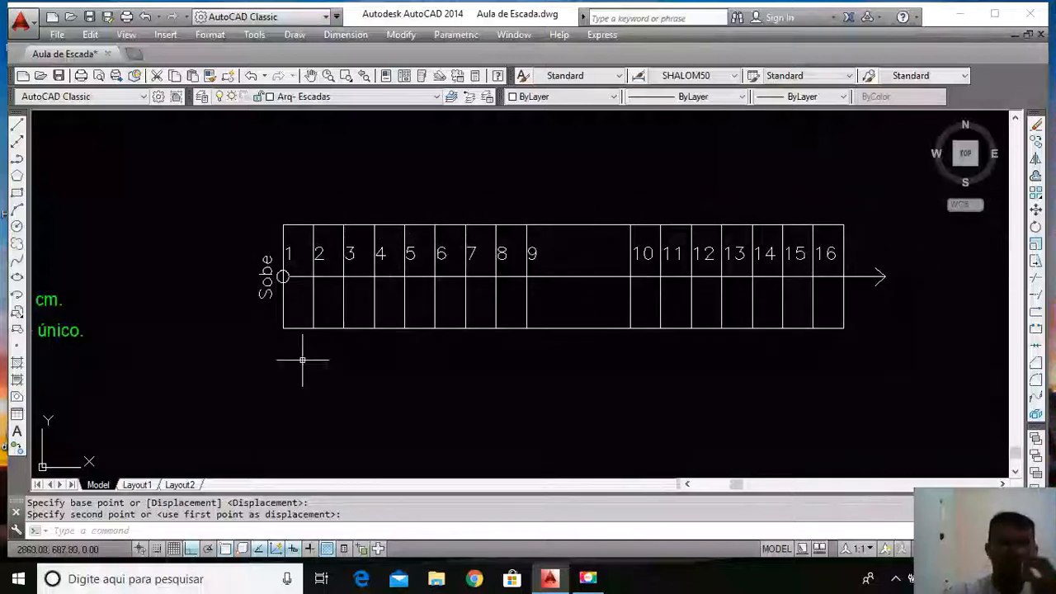
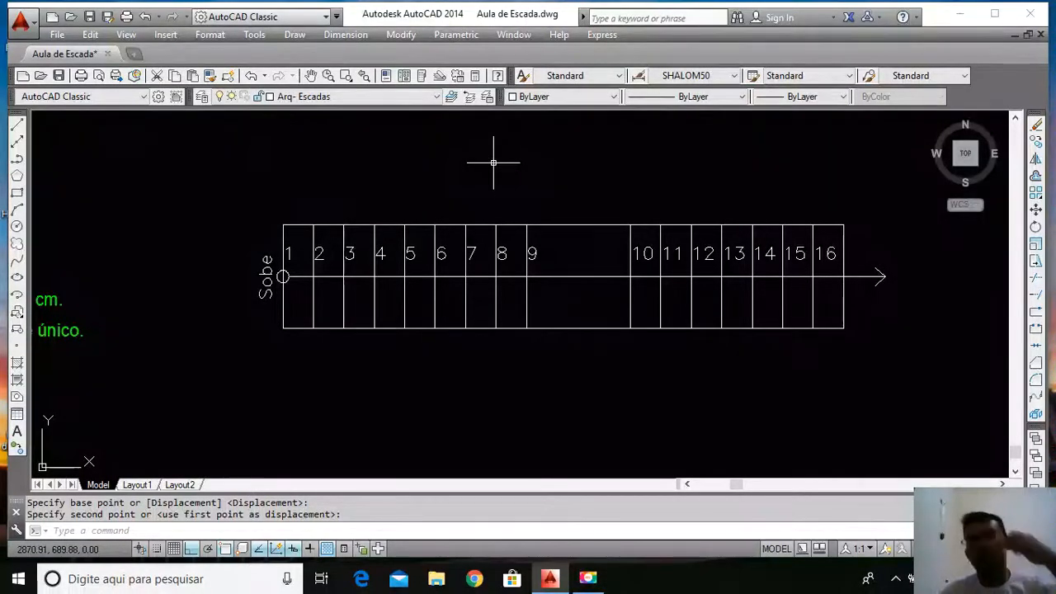
{"action": "scroll", "coordinate": [528, 169], "scroll_direction": "down", "scroll_amount": 4}
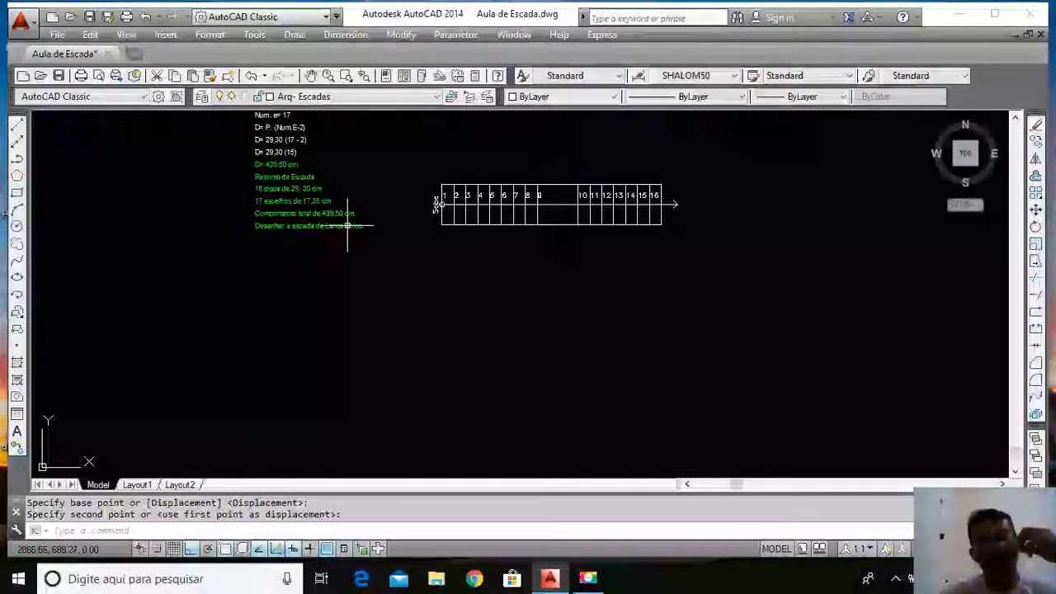
{"action": "scroll", "coordinate": [541, 185], "scroll_direction": "up", "scroll_amount": 2}
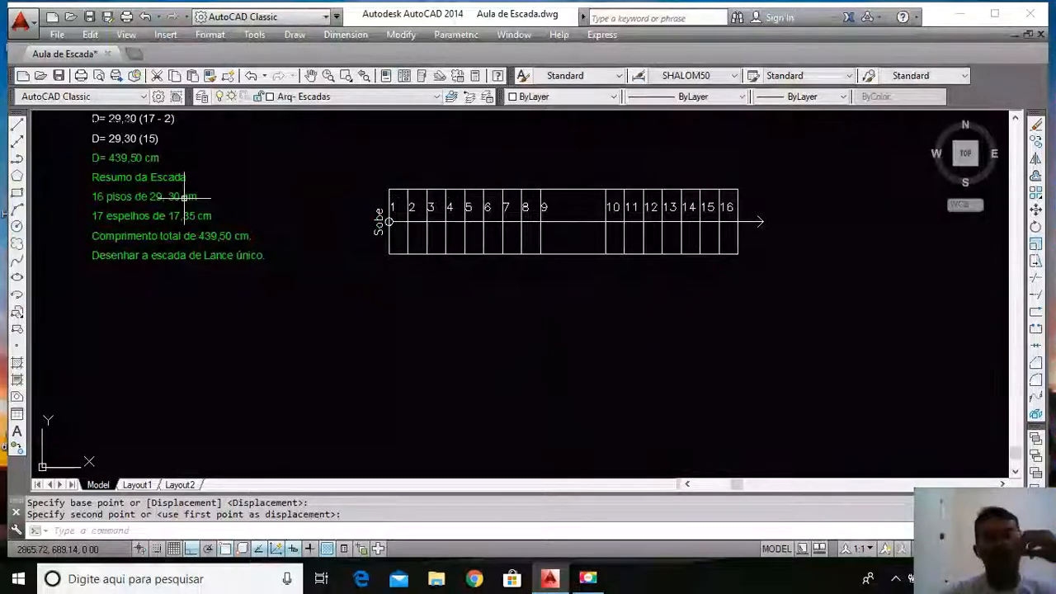
Examine the numbered stair plan, checking the riser line at step 9 and the upper edge line spanning the wide gap before step 10
{"action": "scroll", "coordinate": [157, 216], "scroll_direction": "up", "scroll_amount": 2}
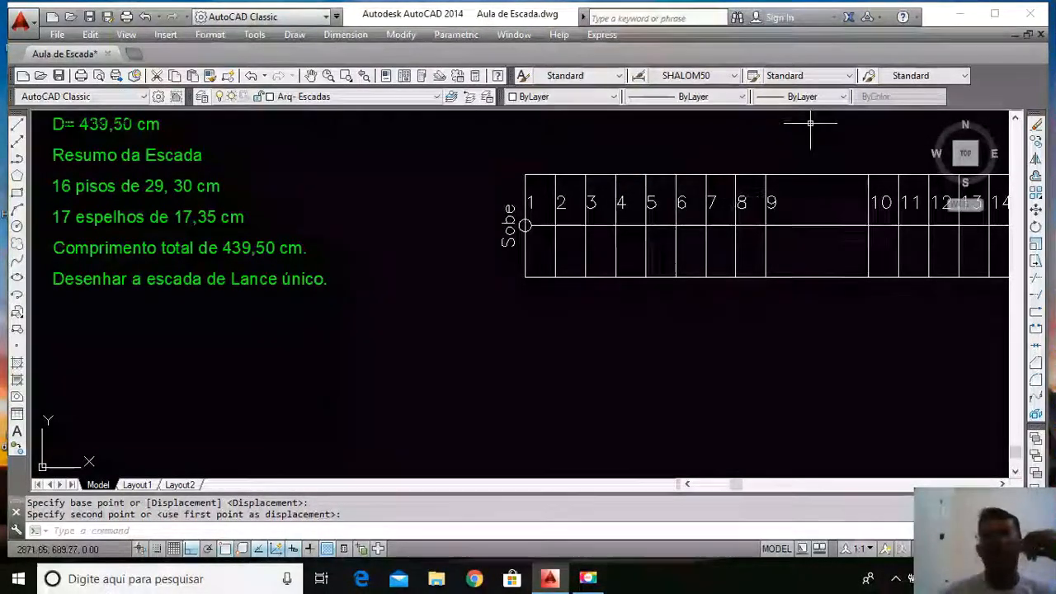
{"action": "scroll", "coordinate": [734, 194], "scroll_direction": "up", "scroll_amount": 2}
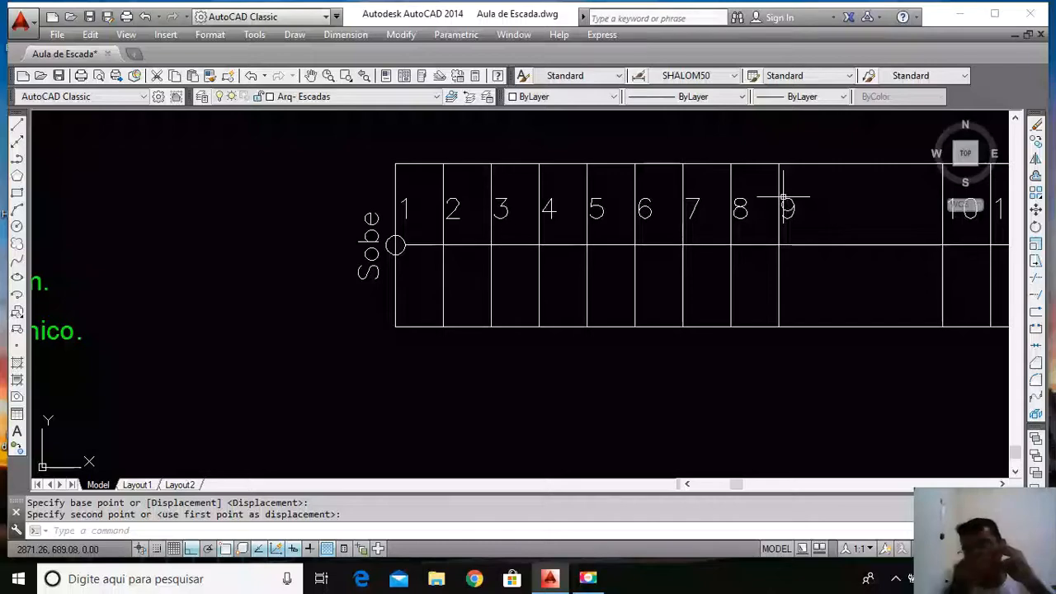
{"action": "scroll", "coordinate": [467, 204], "scroll_direction": "down", "scroll_amount": 3}
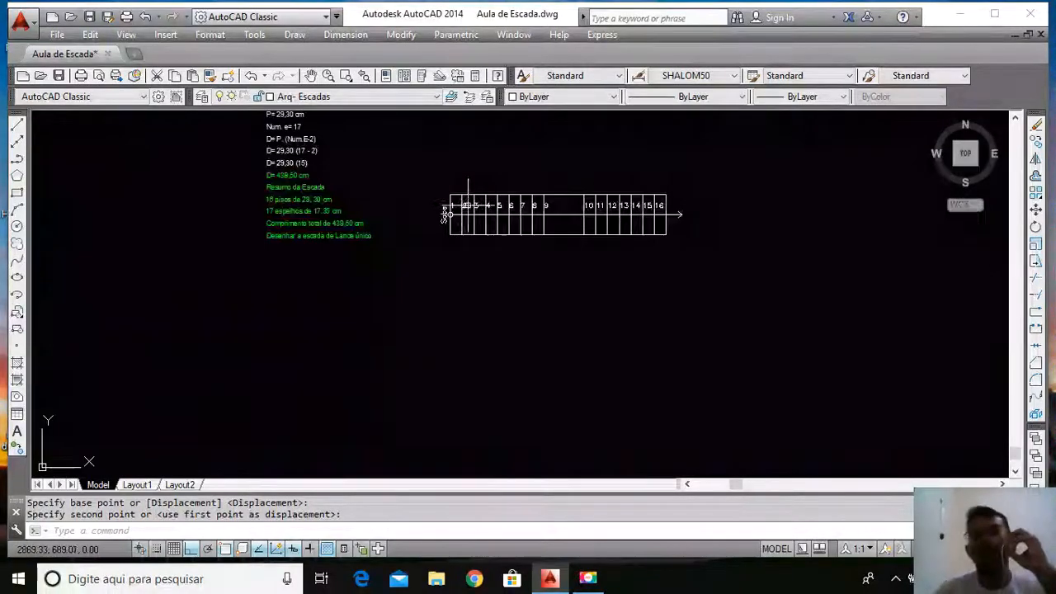
{"action": "scroll", "coordinate": [586, 213], "scroll_direction": "up", "scroll_amount": 2}
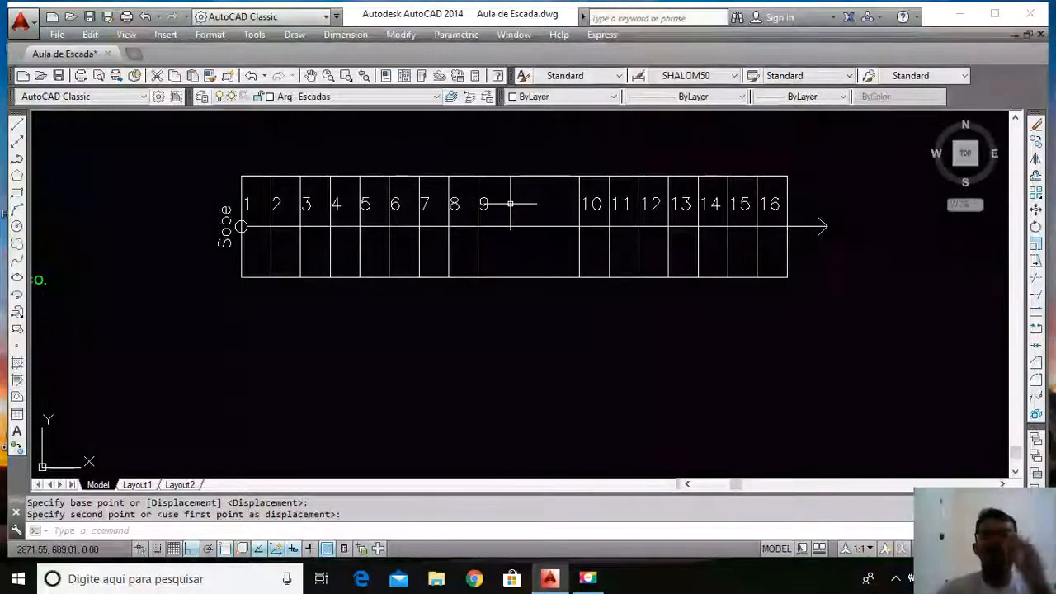
{"action": "scroll", "coordinate": [507, 198], "scroll_direction": "up", "scroll_amount": 2}
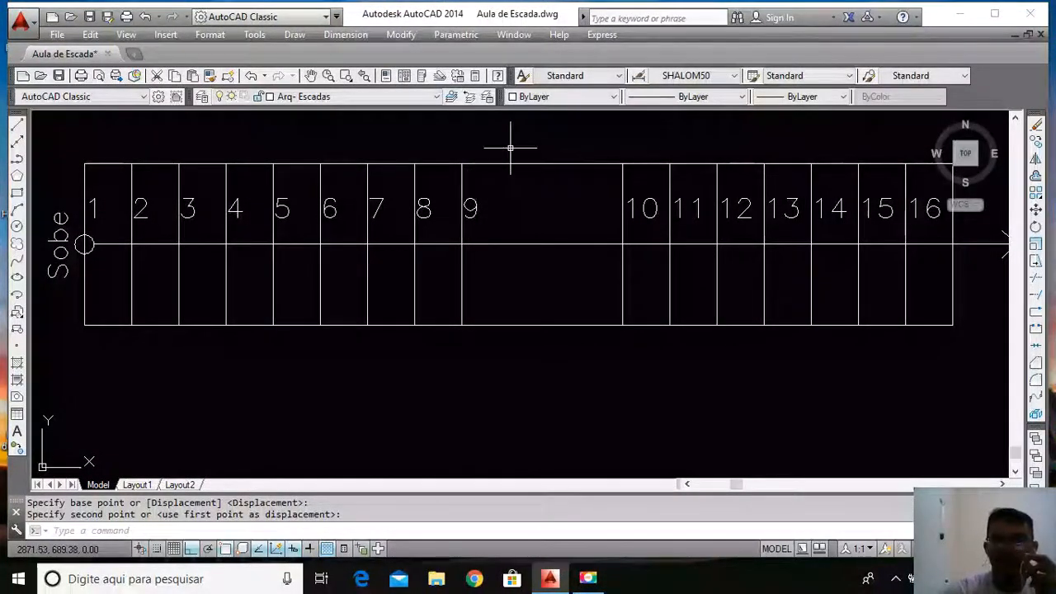
{"action": "scroll", "coordinate": [472, 187], "scroll_direction": "up", "scroll_amount": 2}
{"action": "left_click", "coordinate": [474, 181]}
{"action": "left_click", "coordinate": [432, 182]}
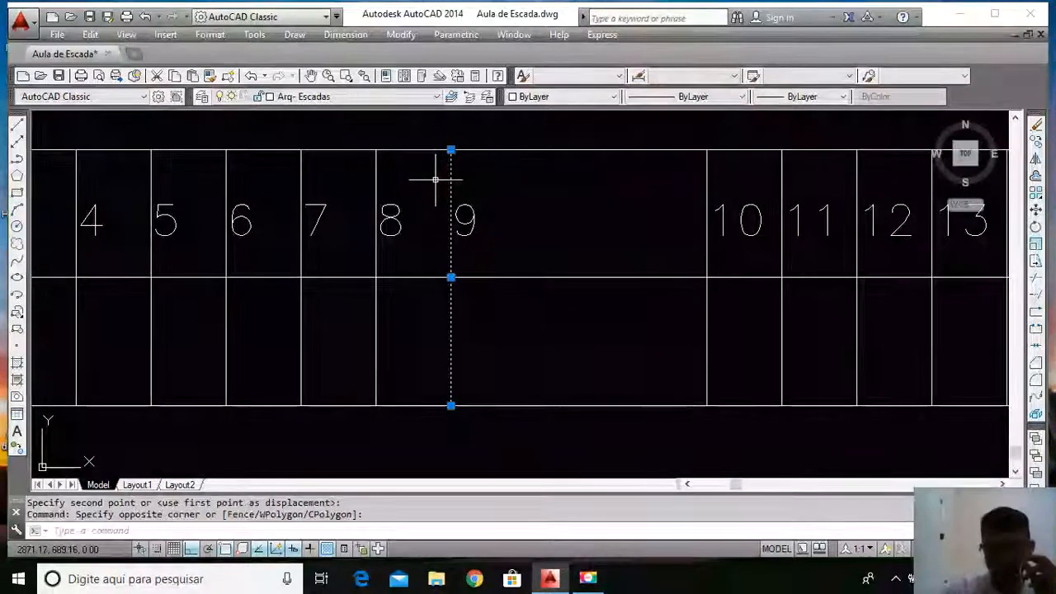
{"action": "key", "text": "Escape"}
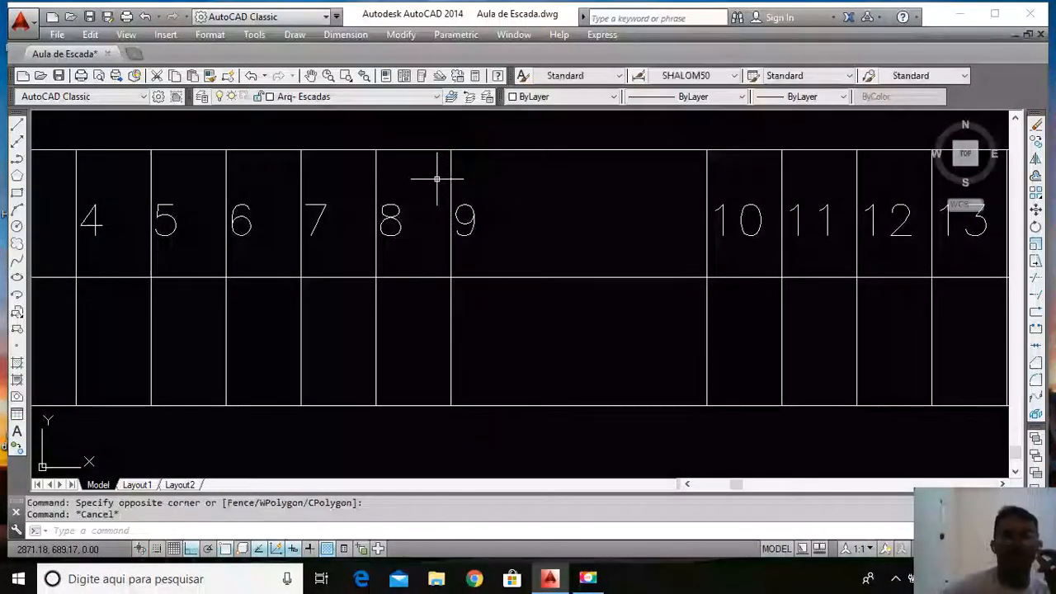
{"action": "scroll", "coordinate": [517, 259], "scroll_direction": "down", "scroll_amount": 4}
{"action": "scroll", "coordinate": [526, 217], "scroll_direction": "up", "scroll_amount": 2}
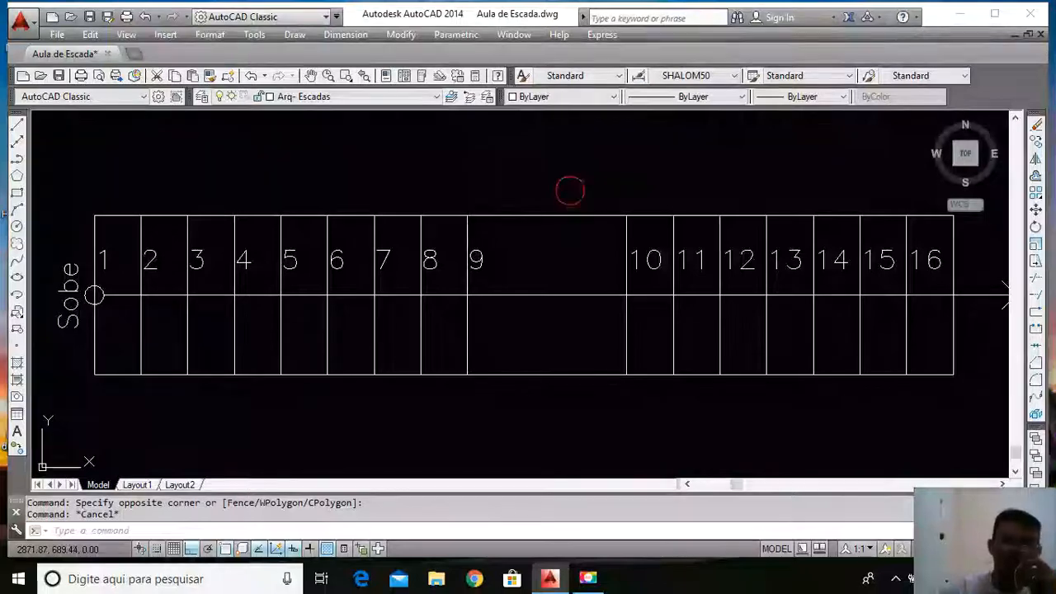
{"action": "left_click", "coordinate": [570, 189]}
{"action": "left_click", "coordinate": [549, 246]}
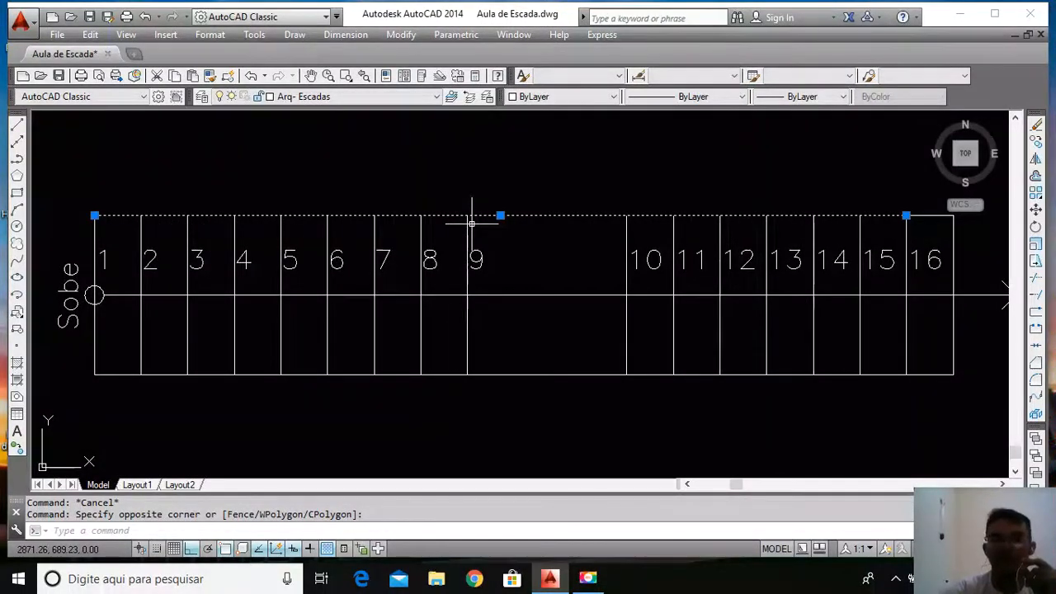
{"action": "key", "text": "Escape"}
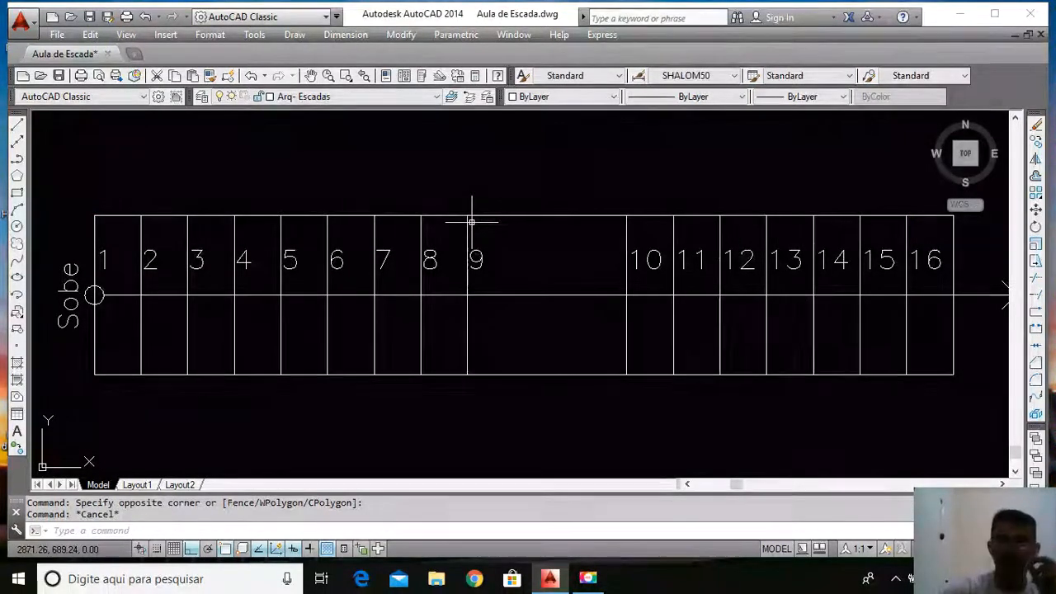
Trim the upper edge, centre direction line and lower edge between the riser lines at steps 9 and 10
{"action": "type", "text": "tr"}
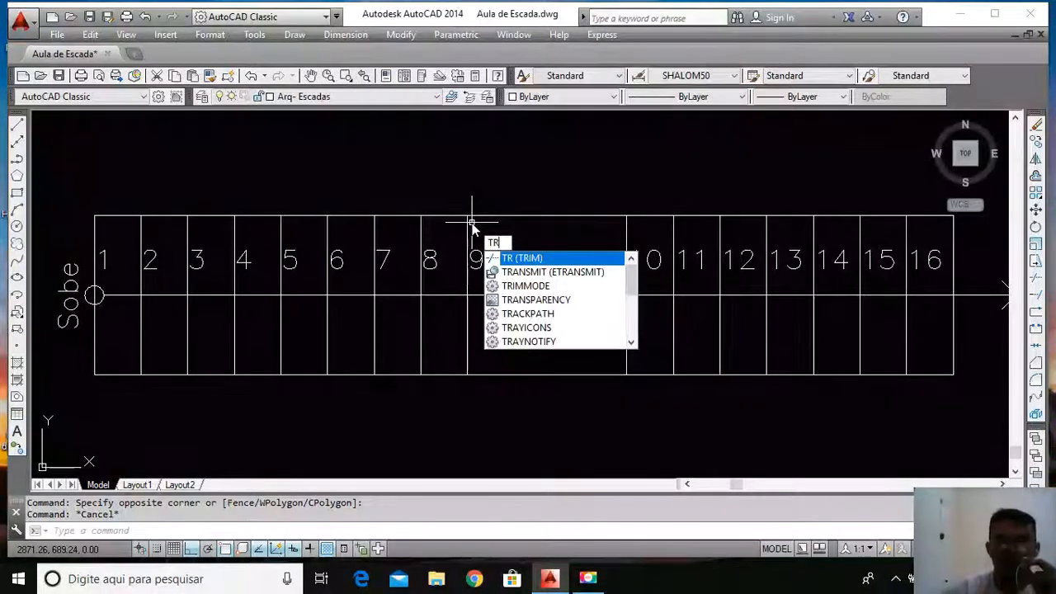
{"action": "key", "text": "Return"}
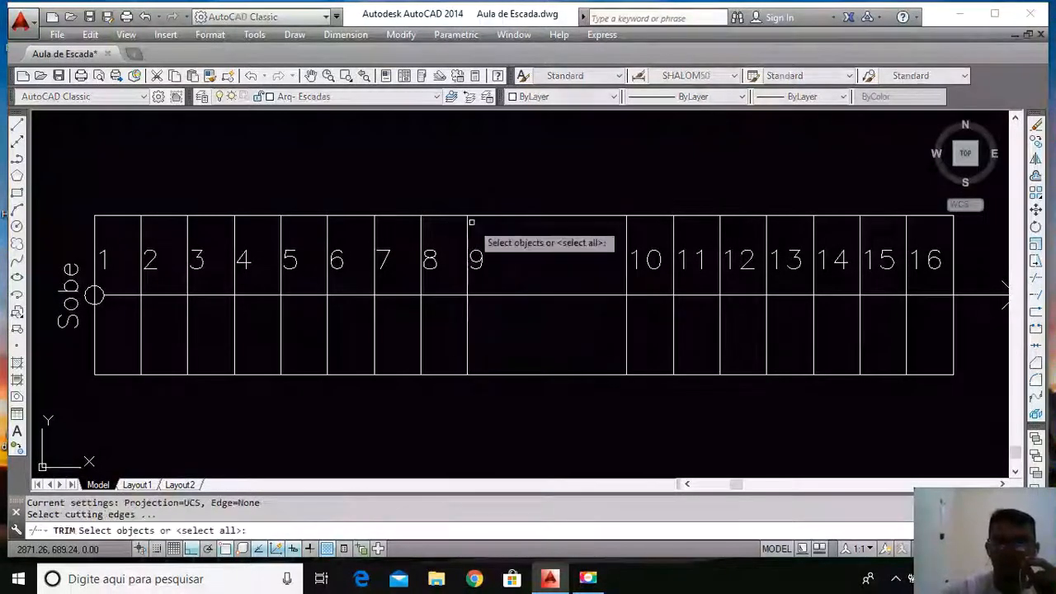
{"action": "key", "text": "Return"}
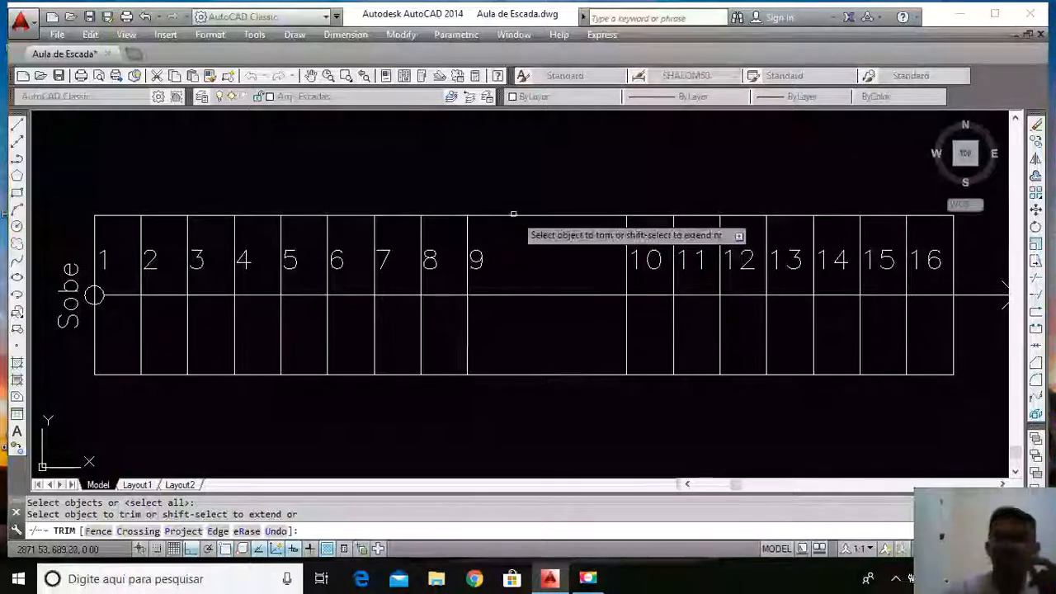
{"action": "scroll", "coordinate": [527, 218], "scroll_direction": "up", "scroll_amount": 4}
{"action": "left_click", "coordinate": [549, 201]}
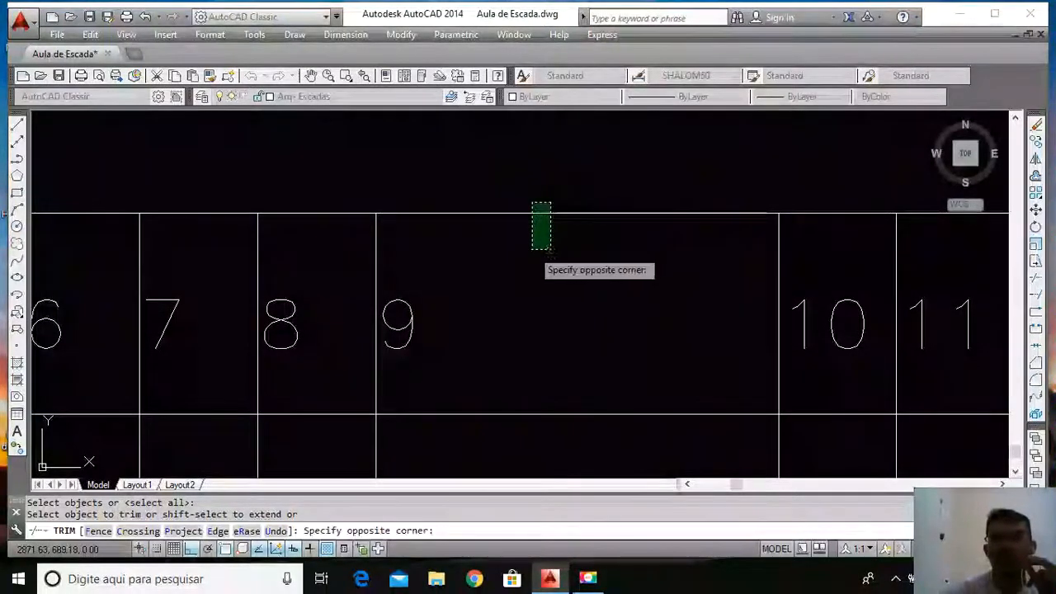
{"action": "left_click", "coordinate": [521, 247]}
{"action": "scroll", "coordinate": [547, 231], "scroll_direction": "down", "scroll_amount": 4}
{"action": "left_click", "coordinate": [549, 234]}
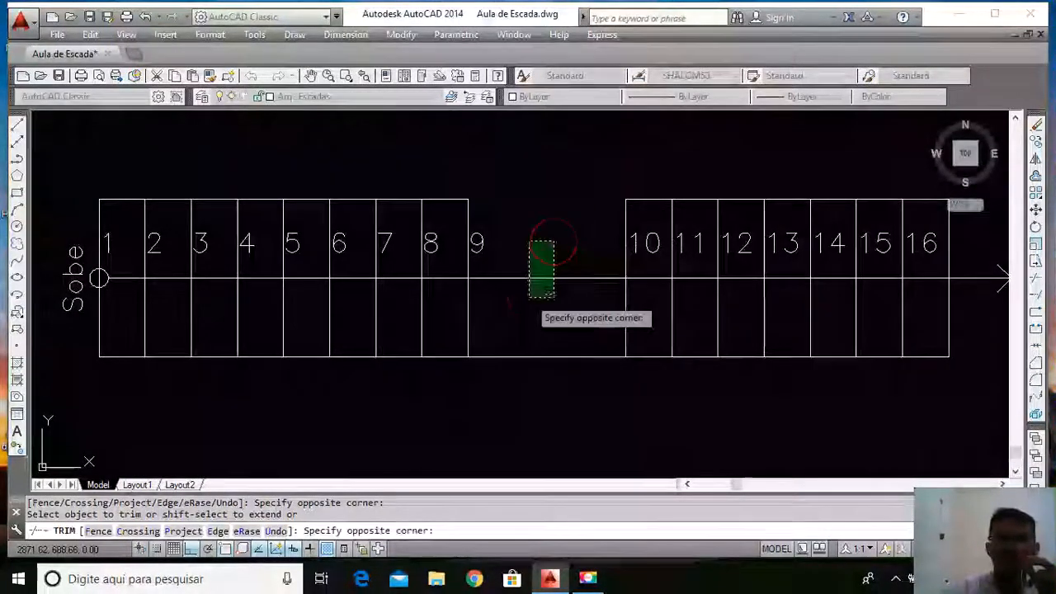
{"action": "left_click", "coordinate": [535, 302]}
{"action": "left_click", "coordinate": [552, 289]}
{"action": "left_click", "coordinate": [520, 377]}
{"action": "left_click", "coordinate": [533, 371]}
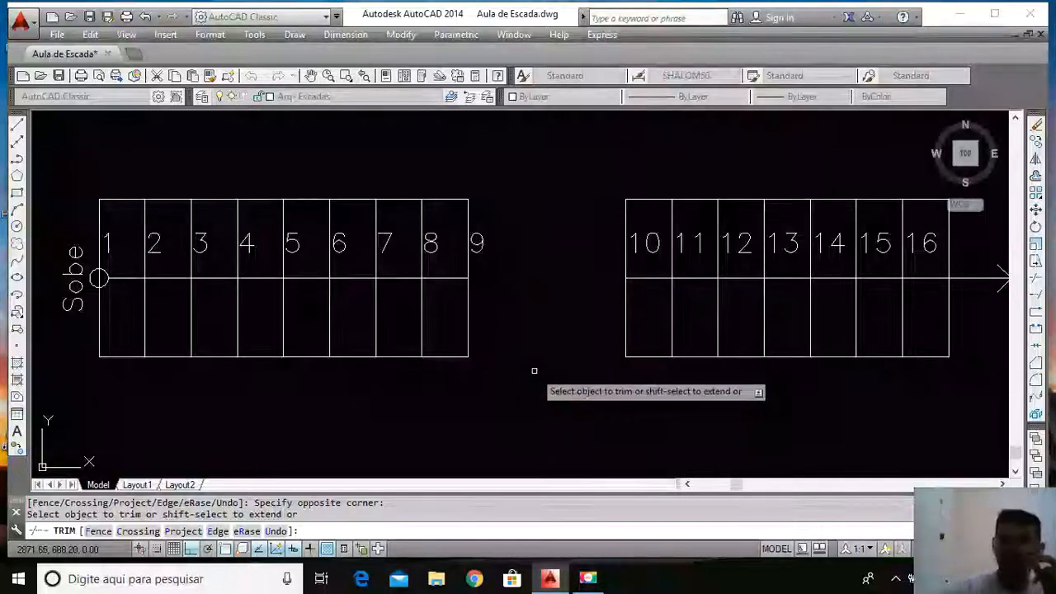
{"action": "key", "text": "Return"}
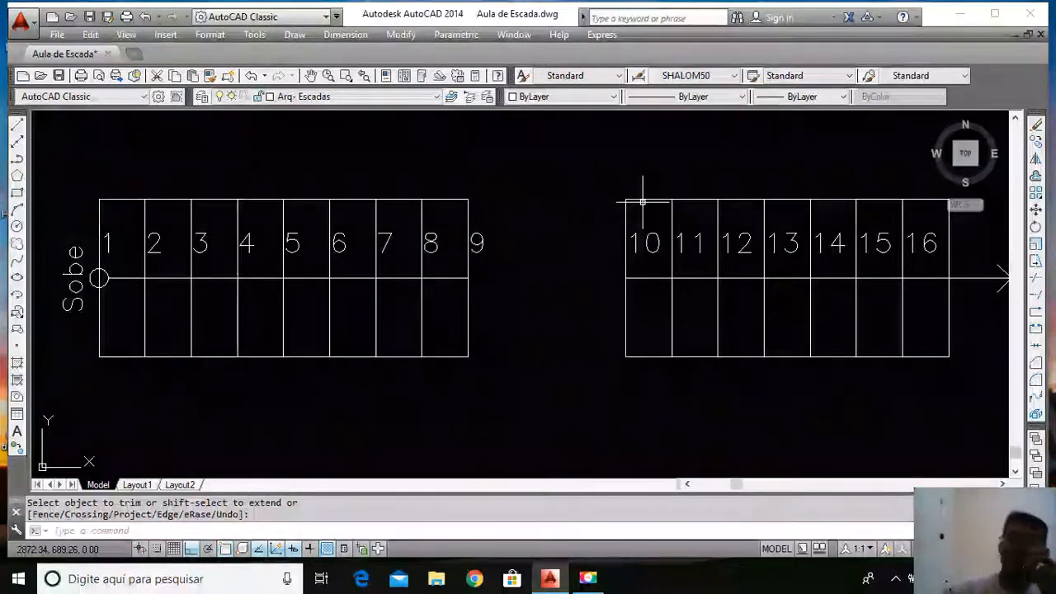
{"action": "key", "text": "Escape"}
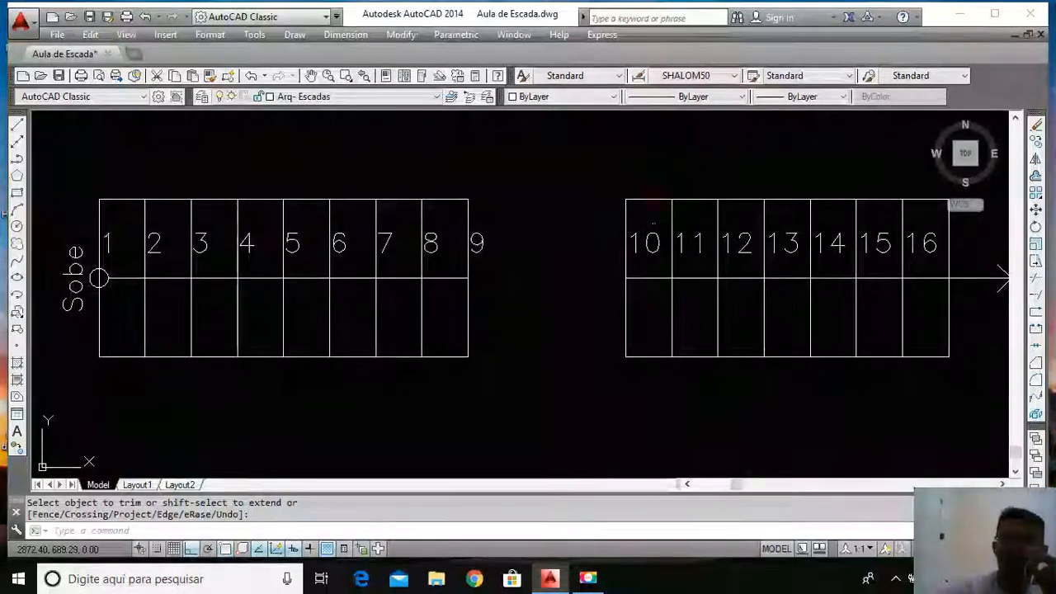
Select the three horizontal lines starting at step 10 and stretch the upper edge's end back to the riser line at 9
{"action": "left_click", "coordinate": [644, 199]}
{"action": "left_click", "coordinate": [646, 278]}
{"action": "left_click", "coordinate": [647, 361]}
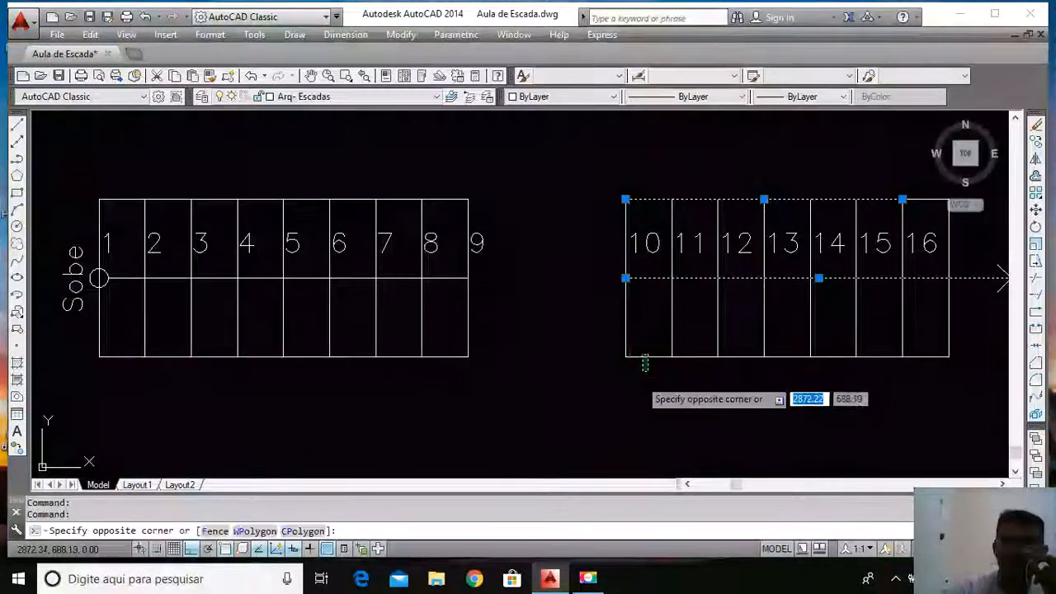
{"action": "left_click", "coordinate": [632, 388]}
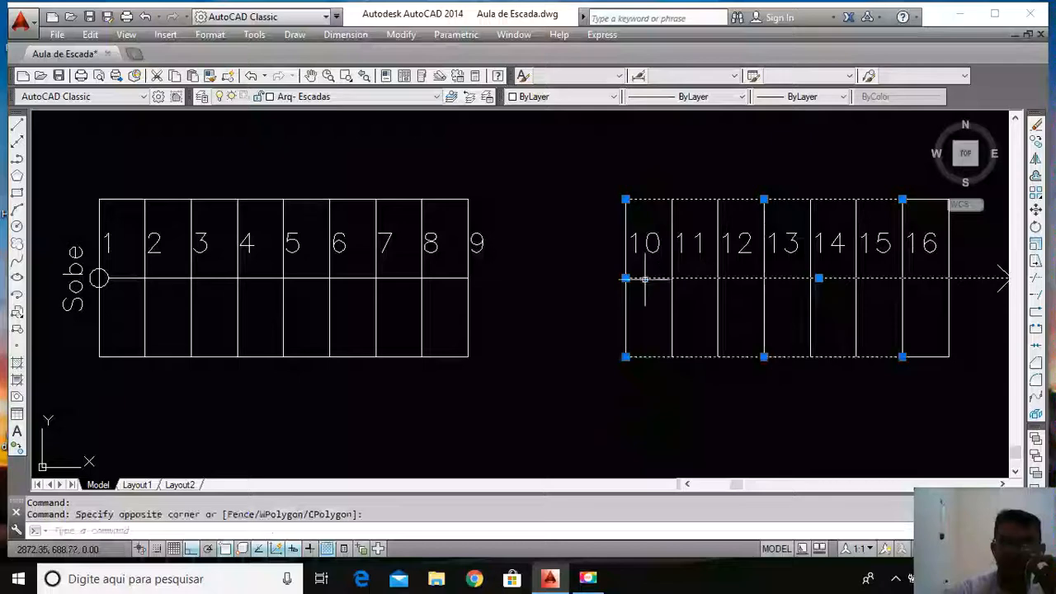
{"action": "scroll", "coordinate": [610, 193], "scroll_direction": "up", "scroll_amount": 2}
{"action": "left_click", "coordinate": [628, 204]}
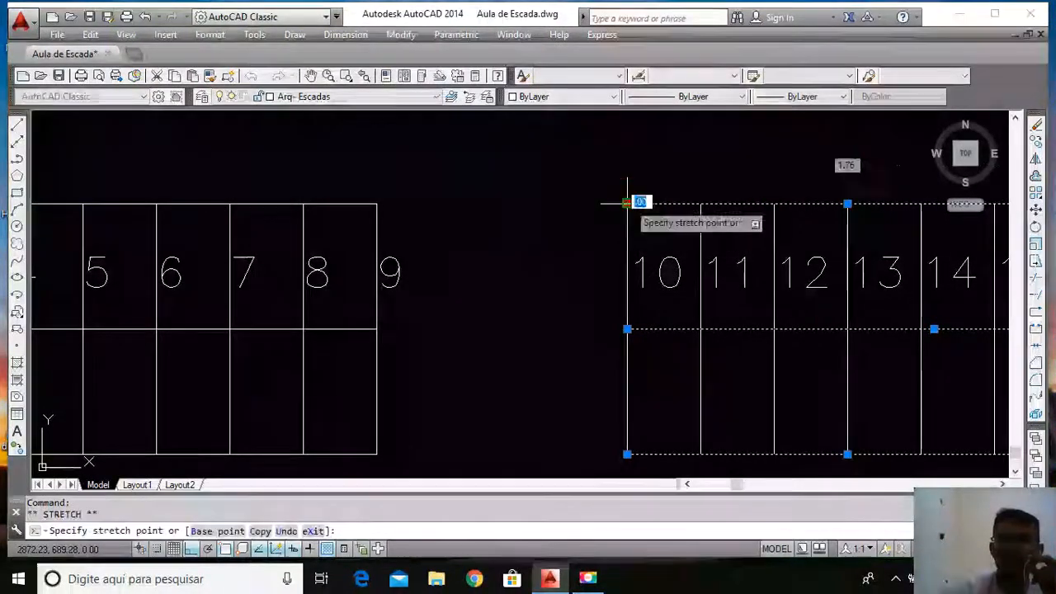
{"action": "left_click", "coordinate": [377, 204]}
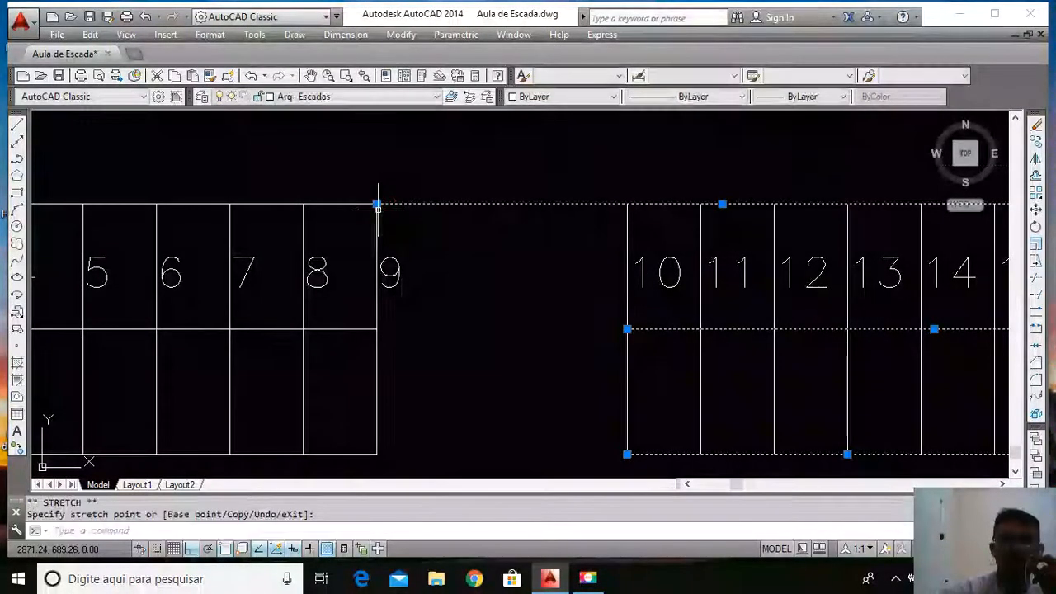
Stretch the centre direction line and the lower edge from step 10 back to the riser line at 9, then clear the selection
{"action": "left_click", "coordinate": [627, 329]}
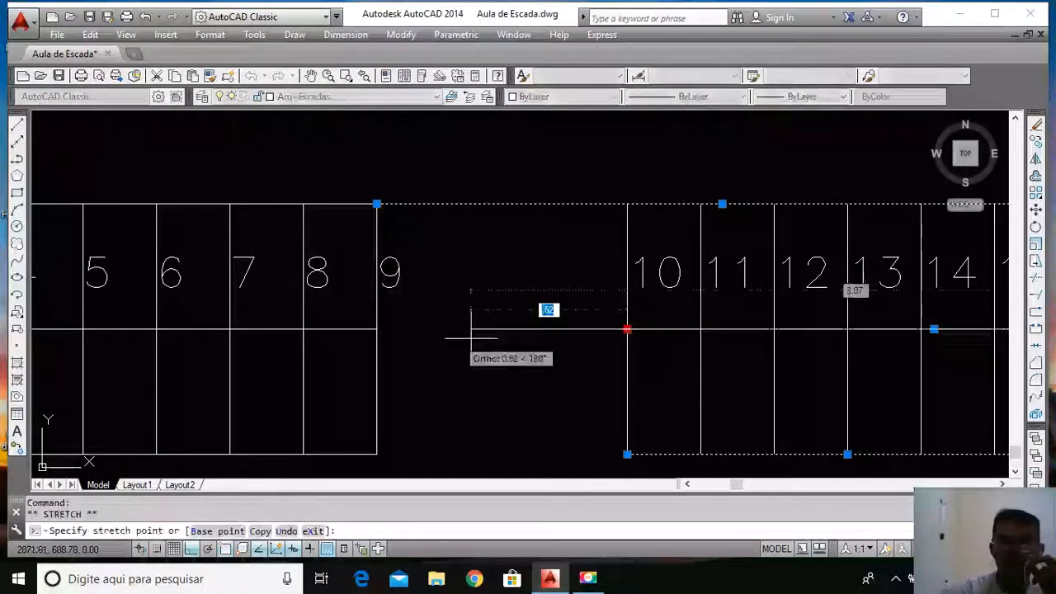
{"action": "left_click", "coordinate": [377, 329]}
{"action": "scroll", "coordinate": [559, 377], "scroll_direction": "down", "scroll_amount": 2}
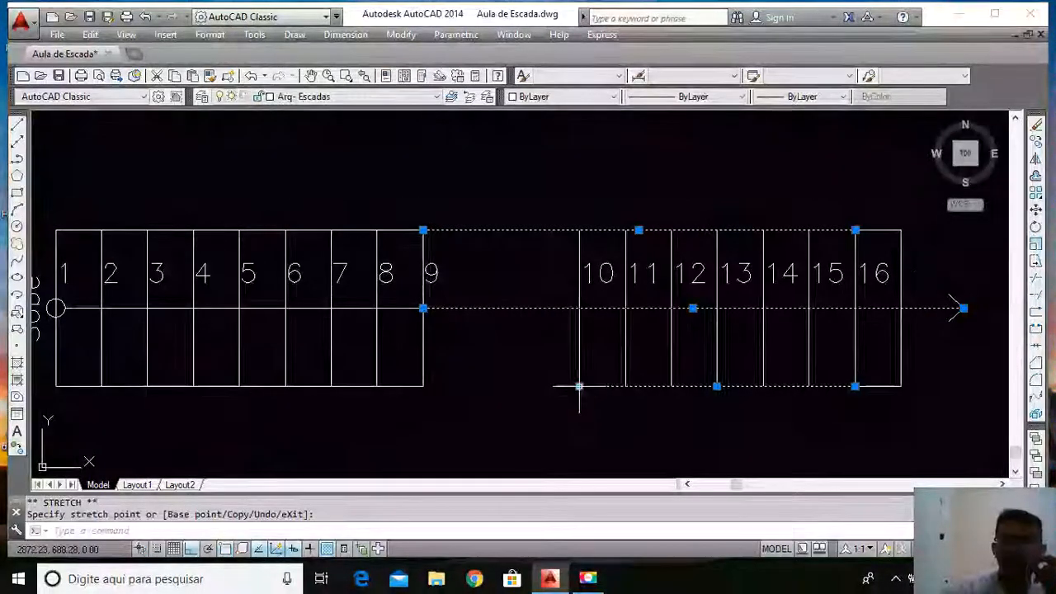
{"action": "left_click", "coordinate": [578, 385]}
{"action": "key", "text": "Escape"}
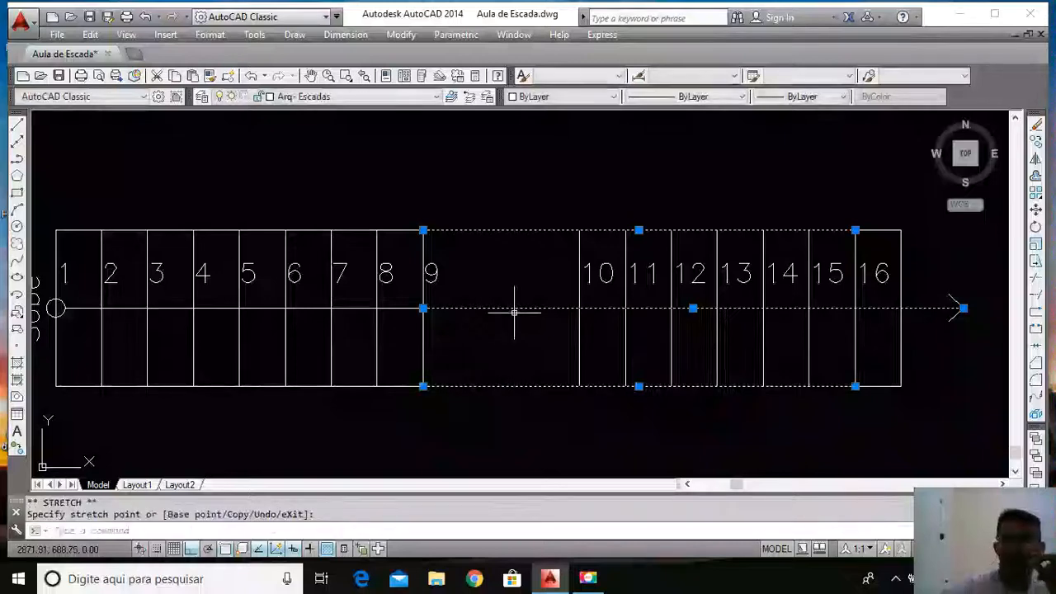
{"action": "key", "text": "Escape"}
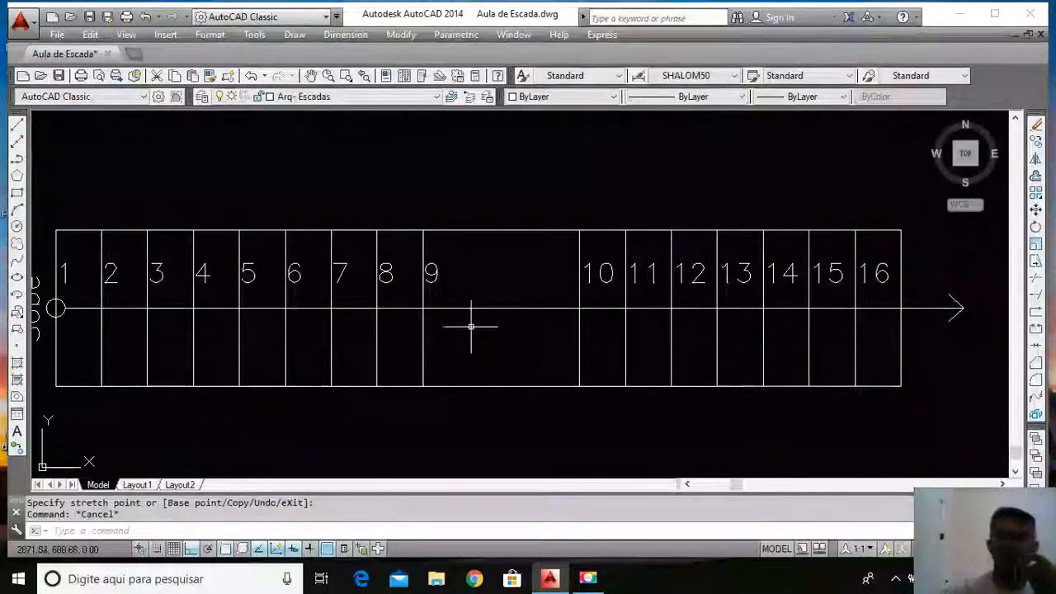
Select the upper edge segments on both sides of the step 9 riser line to check whether they are separate objects
{"action": "left_click", "coordinate": [412, 230]}
{"action": "left_click", "coordinate": [478, 229]}
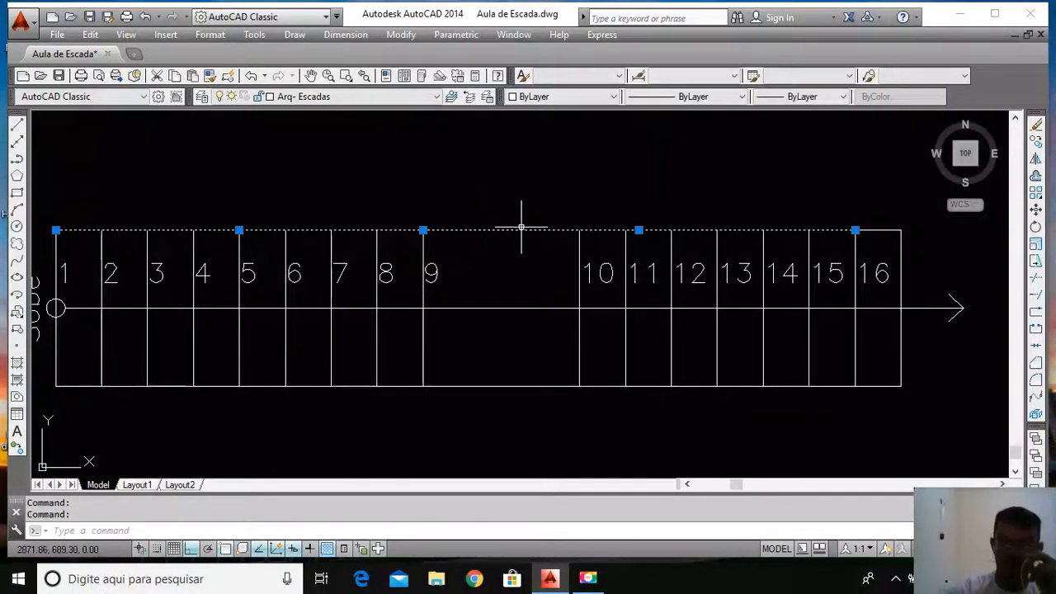
{"action": "key", "text": "Escape"}
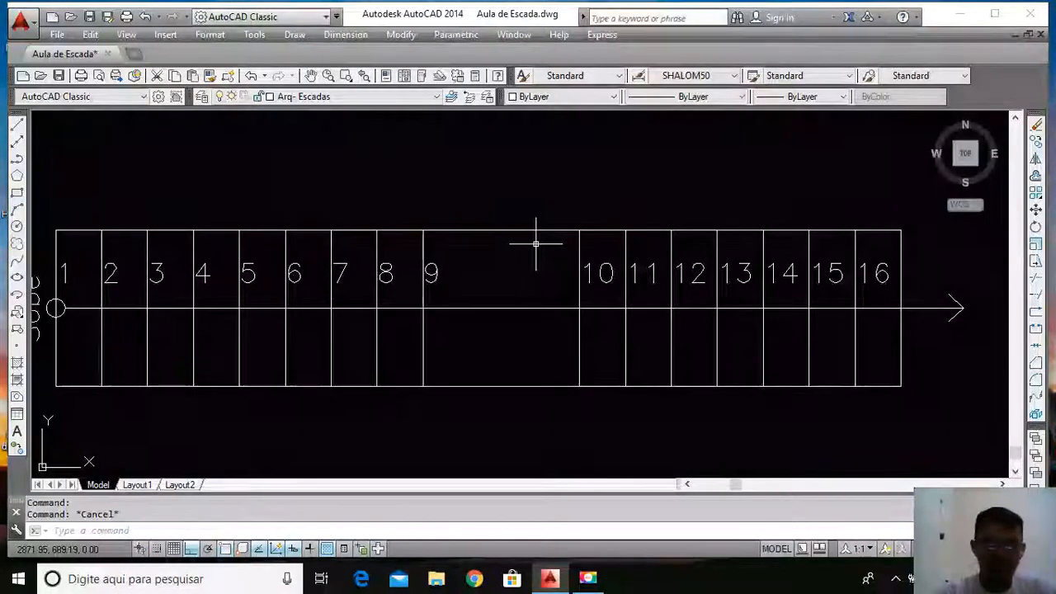
Review the Arq- Proj layer's linetype among the loaded linetypes, keep HIDDEN2, and close the layer manager
{"action": "type", "text": "LA"}
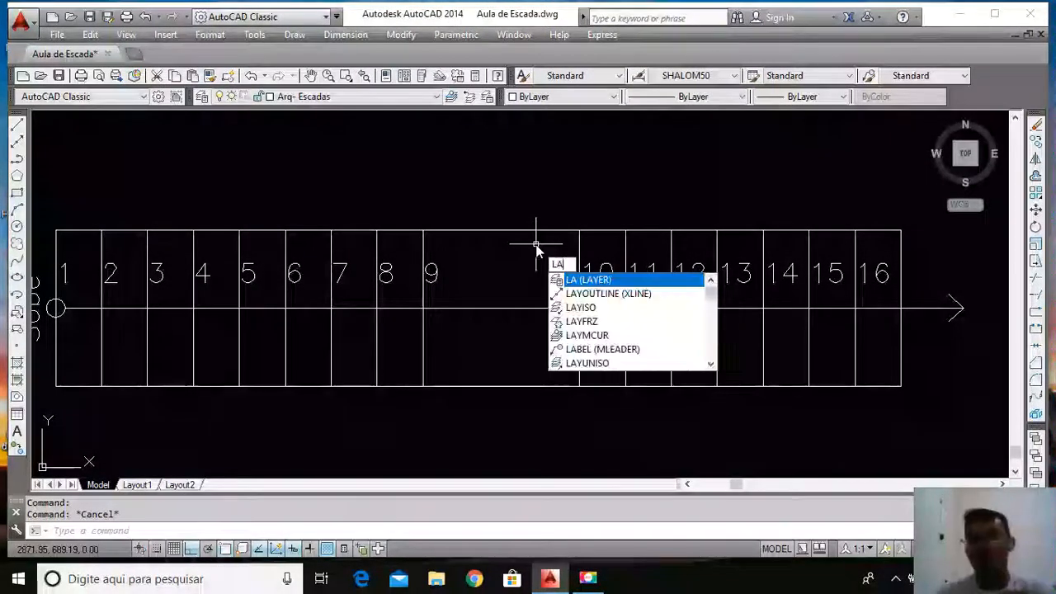
{"action": "key", "text": "Return"}
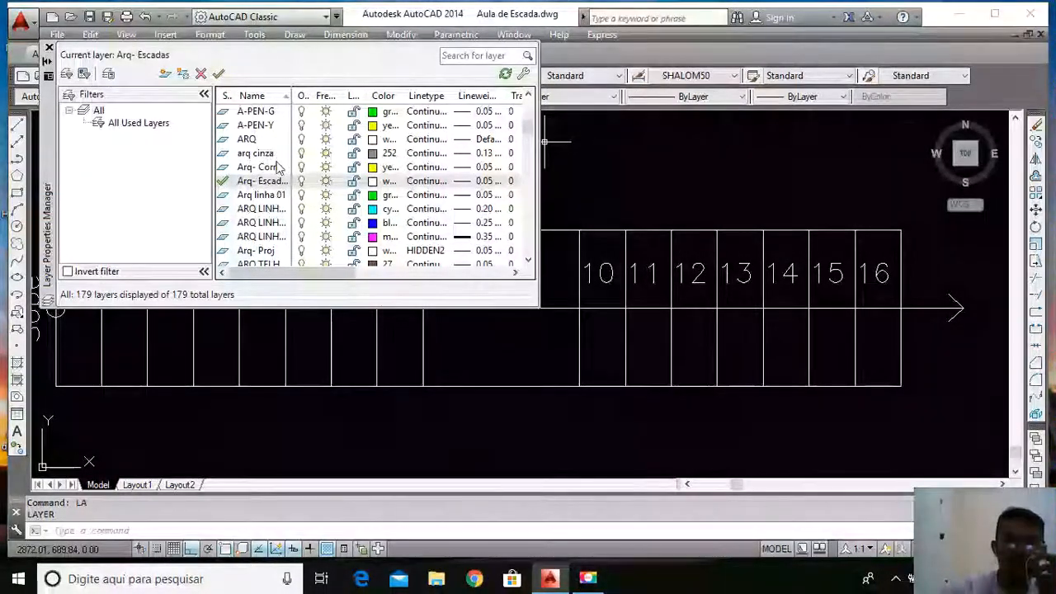
{"action": "left_click", "coordinate": [269, 252]}
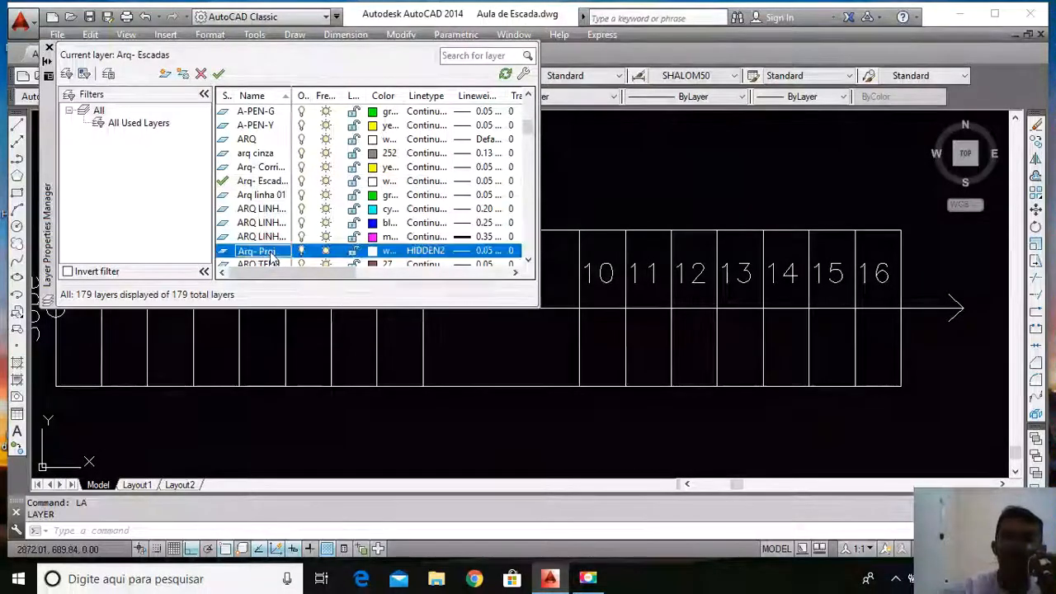
{"action": "left_click", "coordinate": [425, 252]}
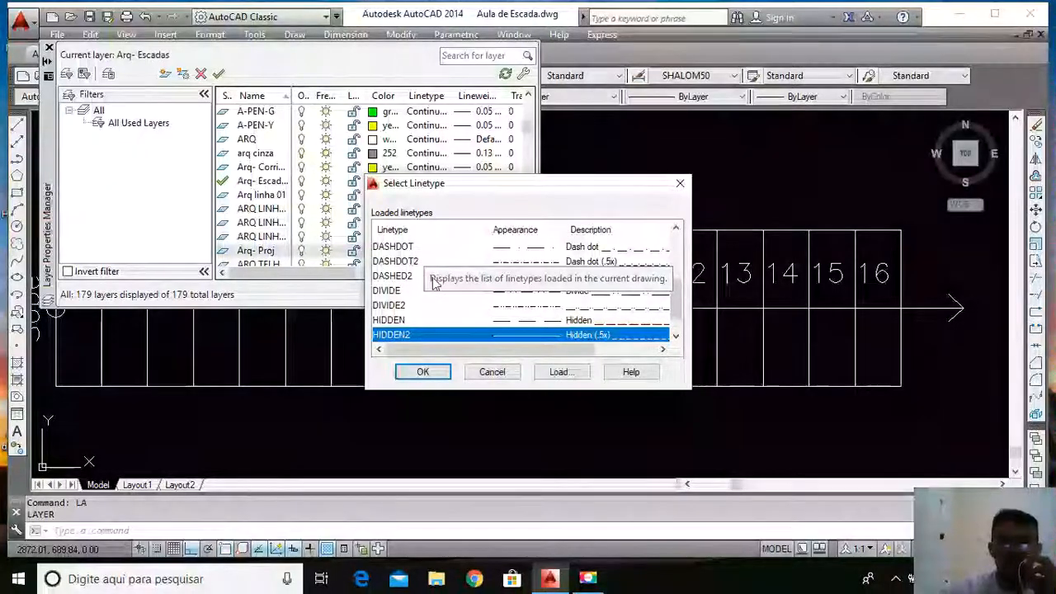
{"action": "scroll", "coordinate": [435, 268], "scroll_direction": "down", "scroll_amount": 1}
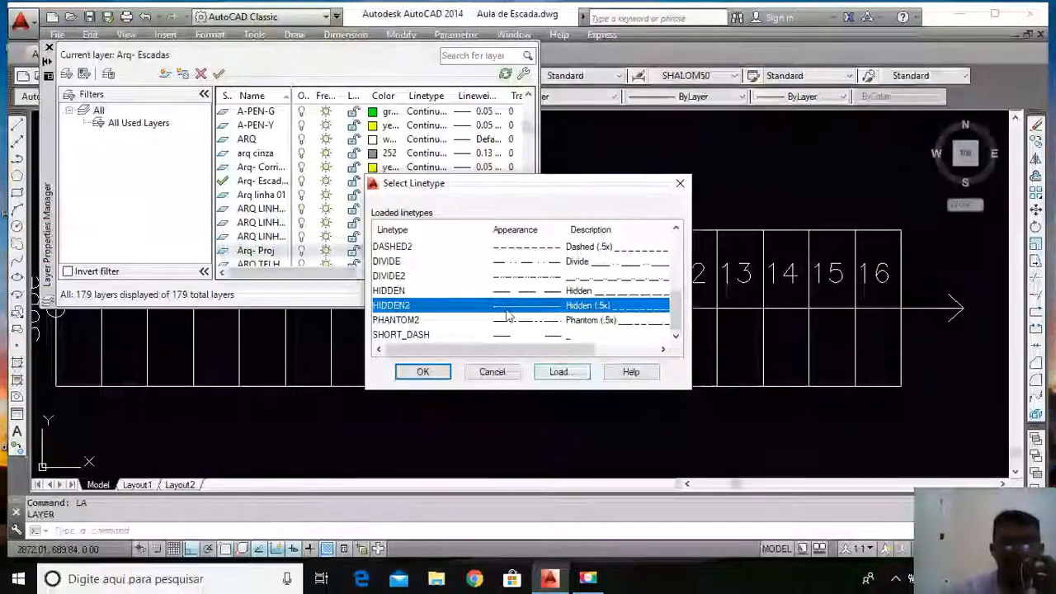
{"action": "left_click", "coordinate": [419, 371]}
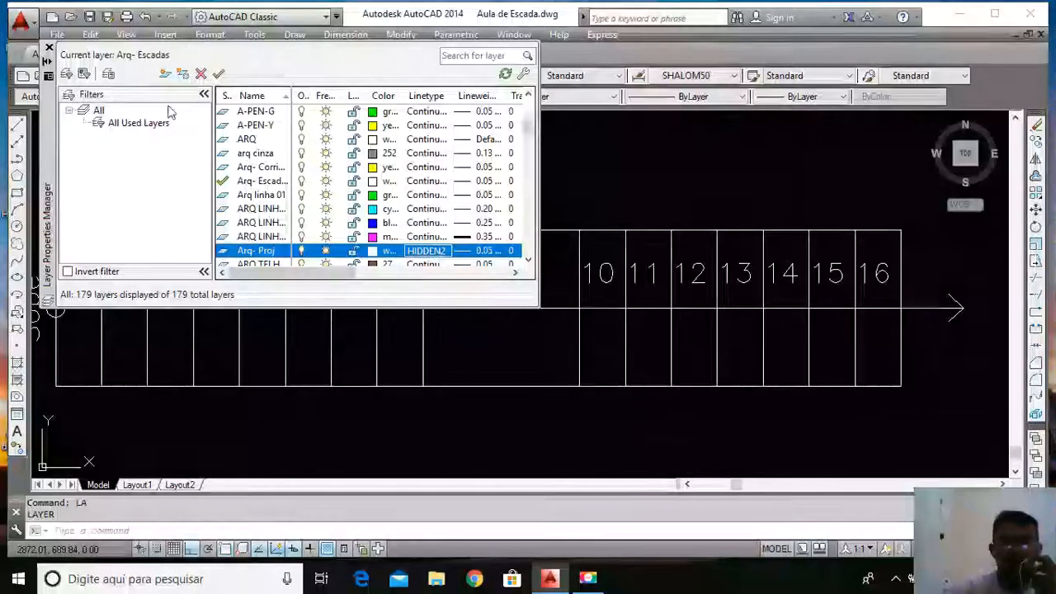
{"action": "left_click", "coordinate": [49, 48]}
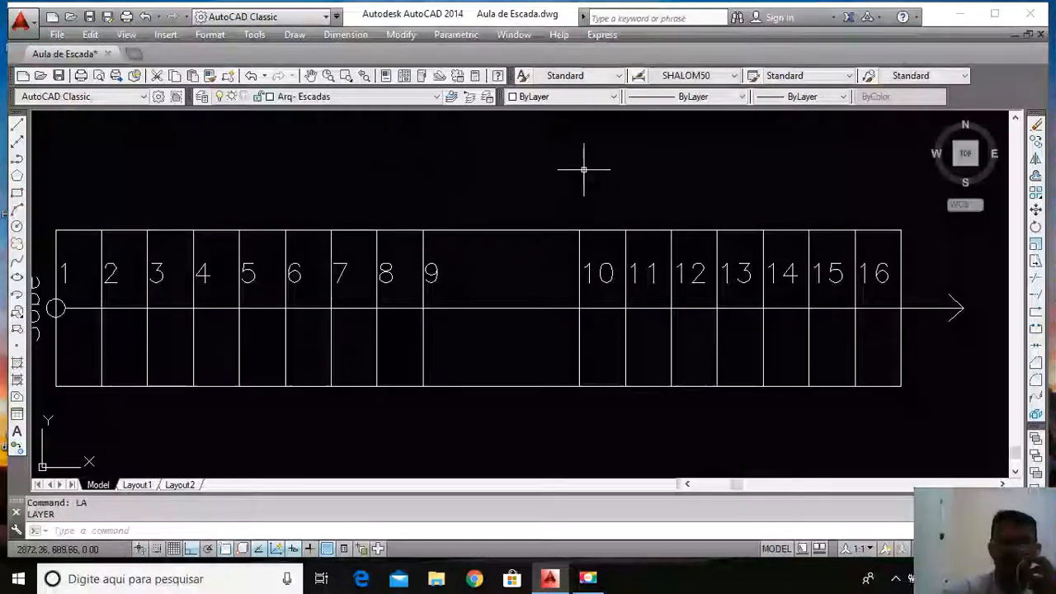
Move the edges, direction arrow and riser lines from step 9 onward, except the riser at 11, to the Arq- Proj layer
{"action": "left_click", "coordinate": [519, 183]}
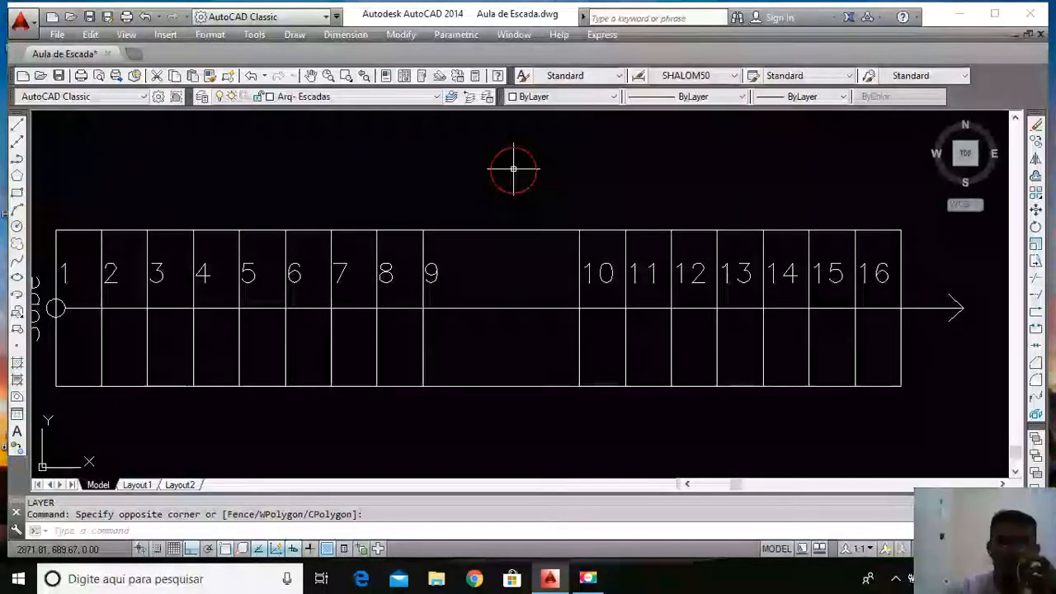
{"action": "left_click", "coordinate": [469, 329]}
{"action": "left_click", "coordinate": [401, 329]}
{"action": "left_click", "coordinate": [602, 328]}
{"action": "left_click", "coordinate": [535, 346]}
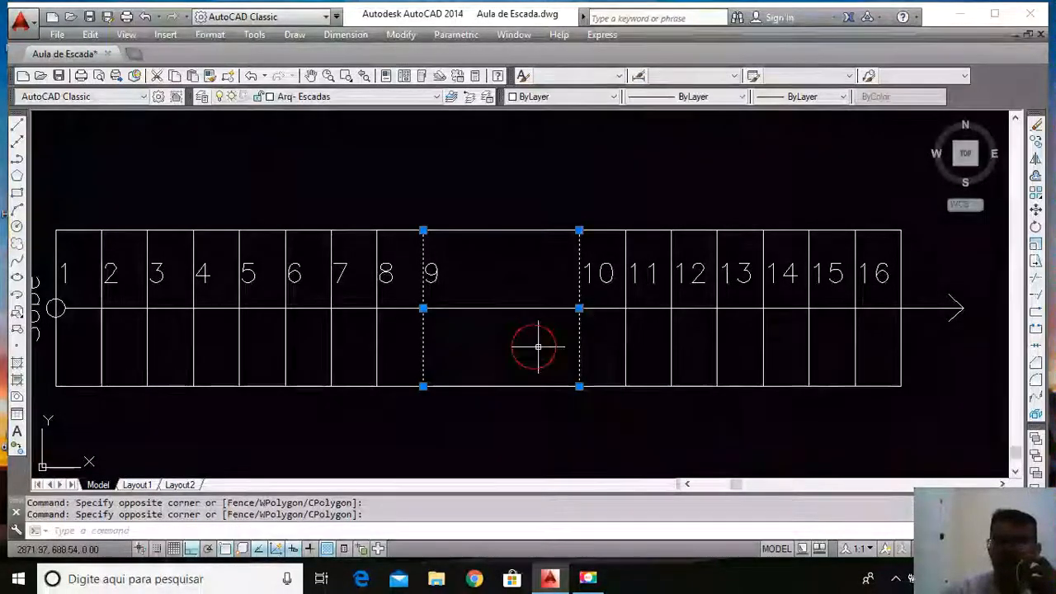
{"action": "left_click", "coordinate": [939, 330]}
{"action": "left_click", "coordinate": [647, 358]}
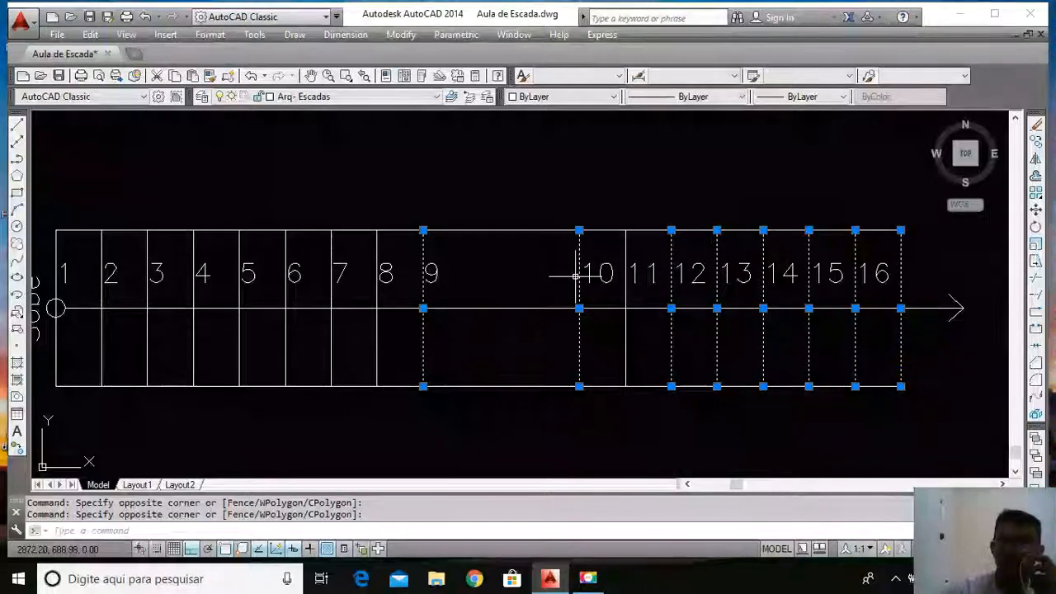
{"action": "left_click", "coordinate": [896, 221]}
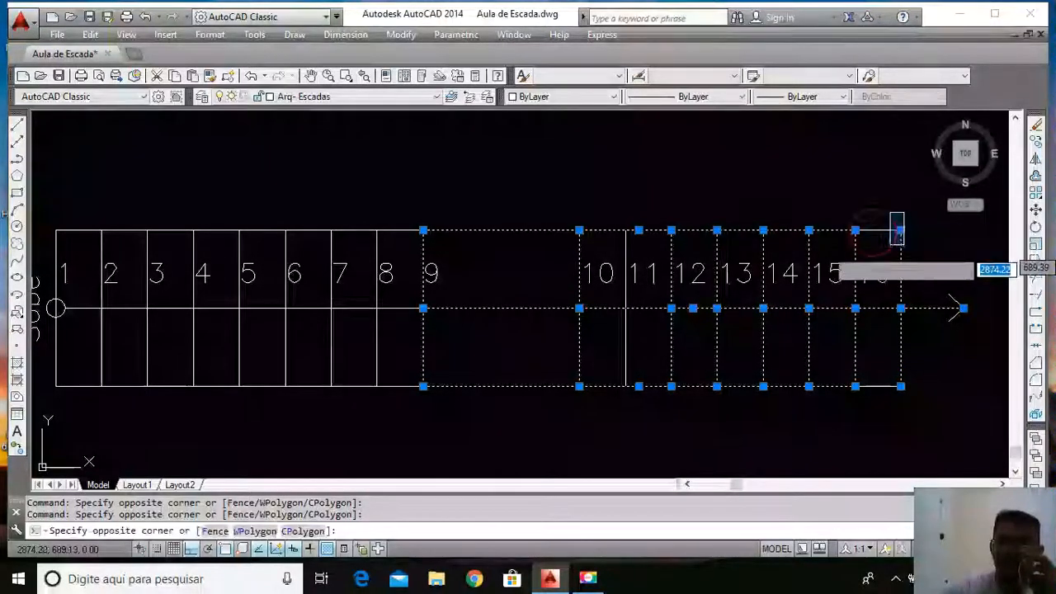
{"action": "left_click", "coordinate": [891, 367]}
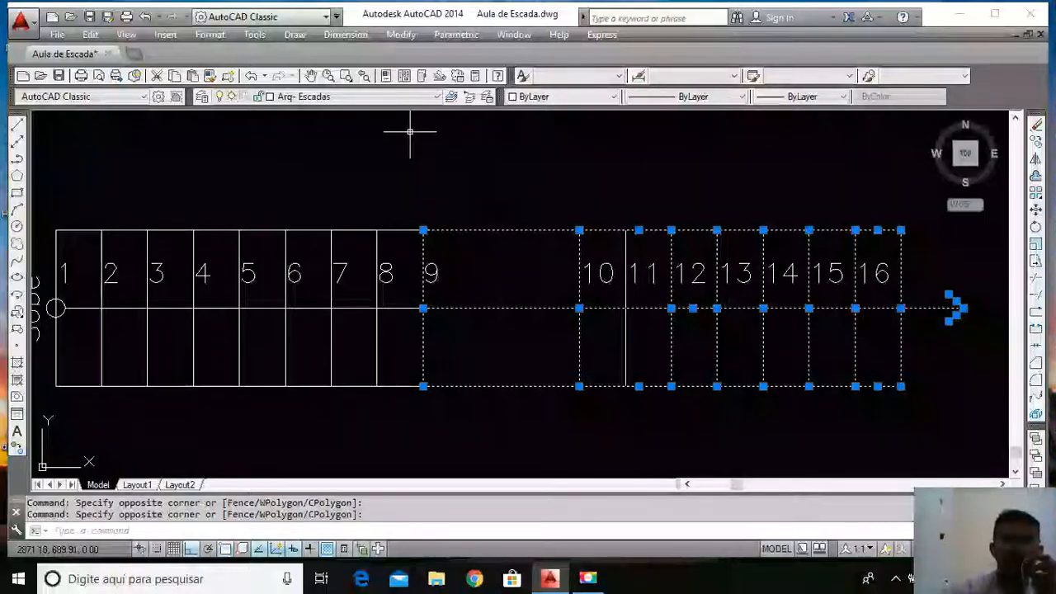
{"action": "left_click", "coordinate": [356, 100]}
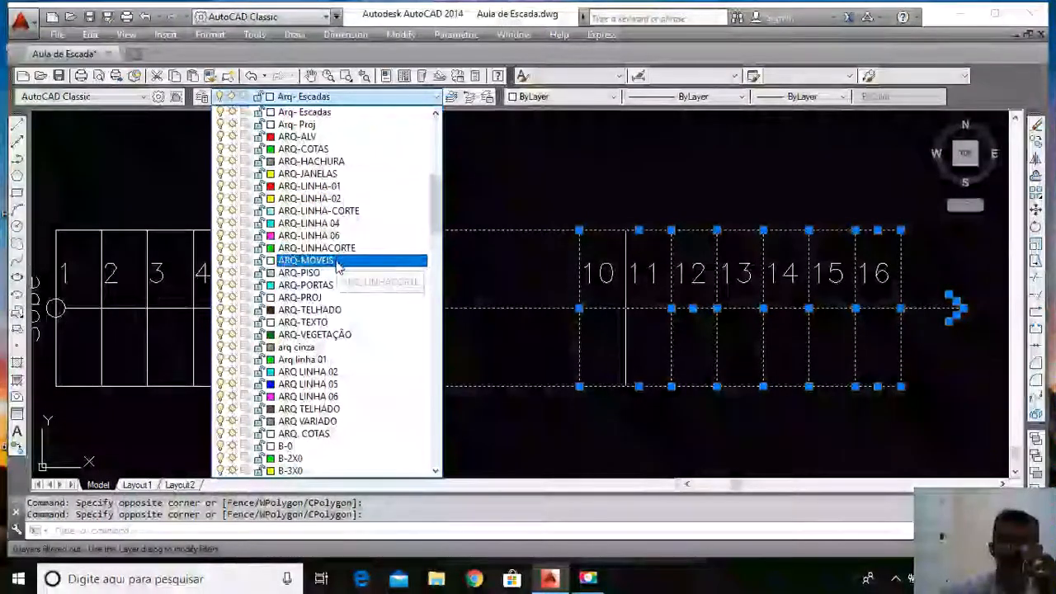
{"action": "left_click", "coordinate": [312, 126]}
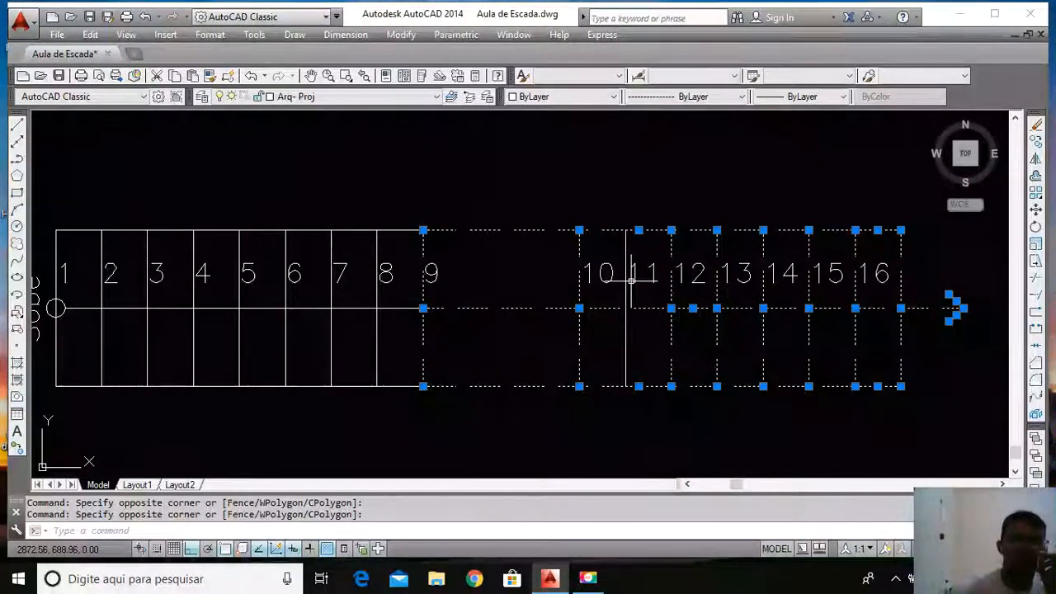
{"action": "key", "text": "Escape"}
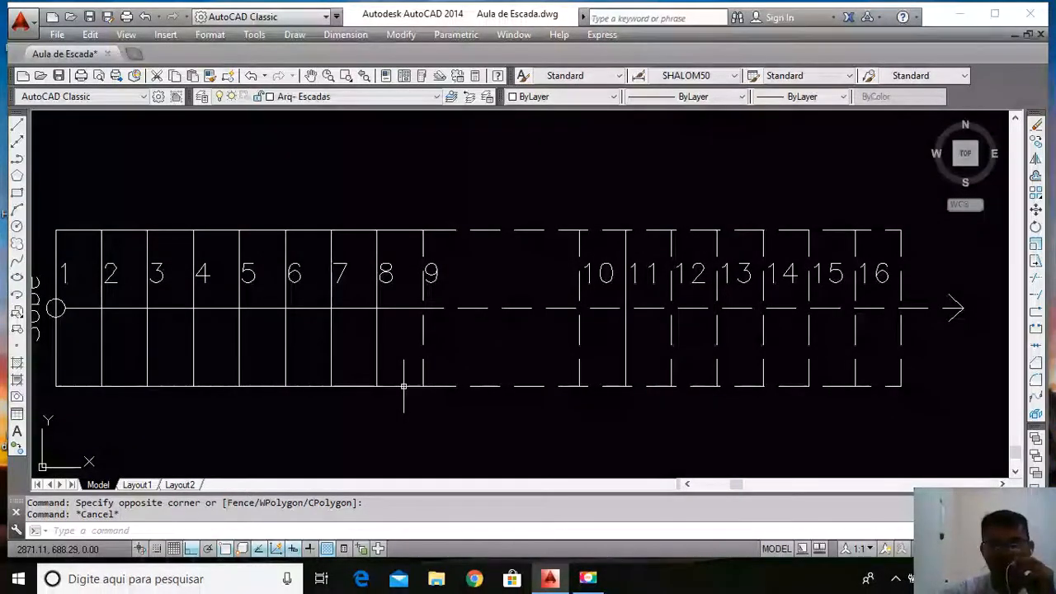
Offset the solid and the long dashed segments of the stair's lower edge 0.05 inward
{"action": "type", "text": "o"}
{"action": "key", "text": "Return"}
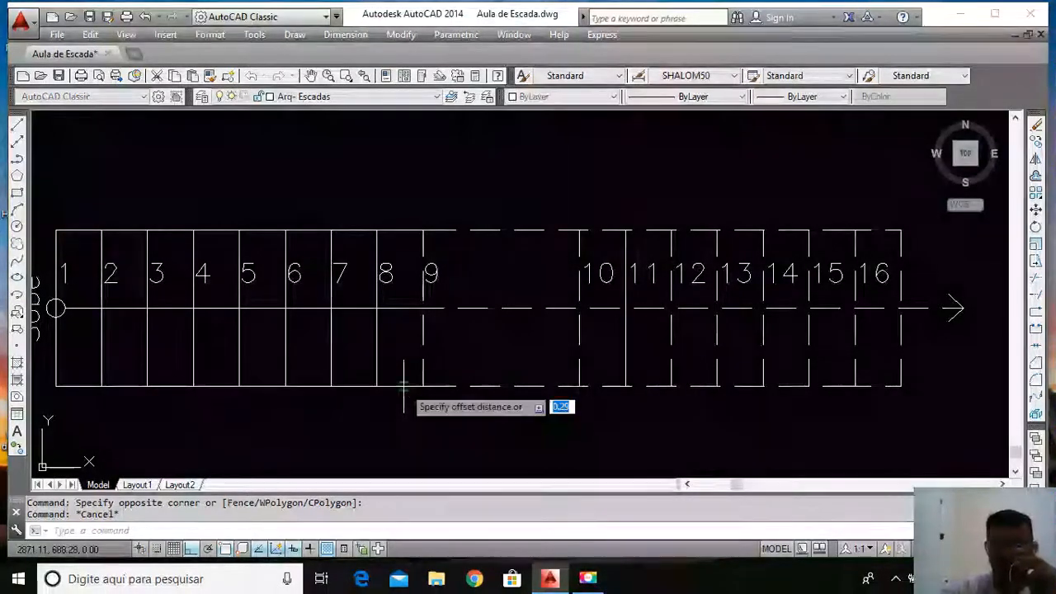
{"action": "type", "text": ".05"}
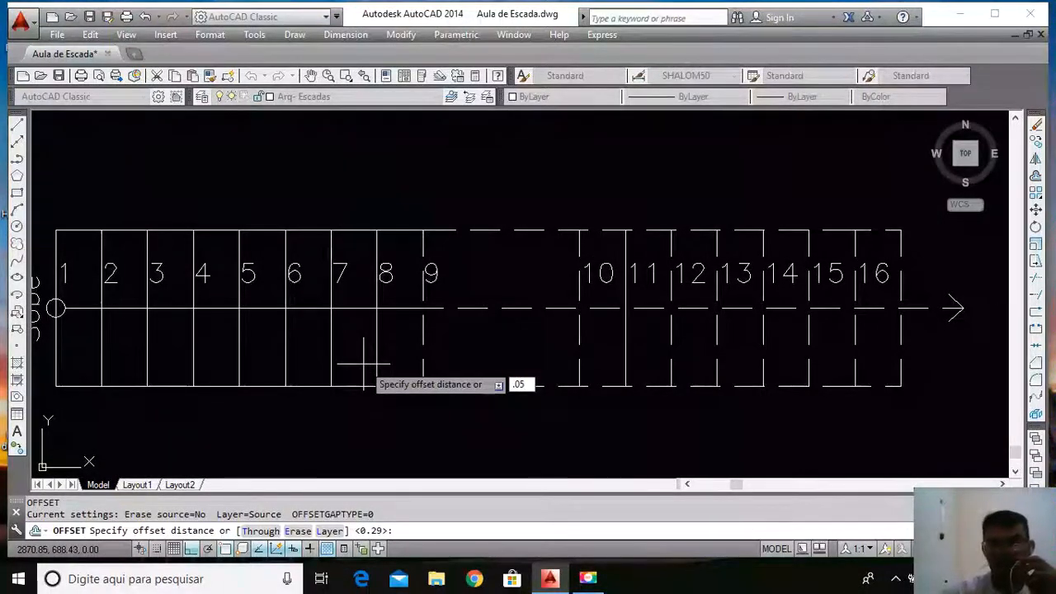
{"action": "key", "text": "Return"}
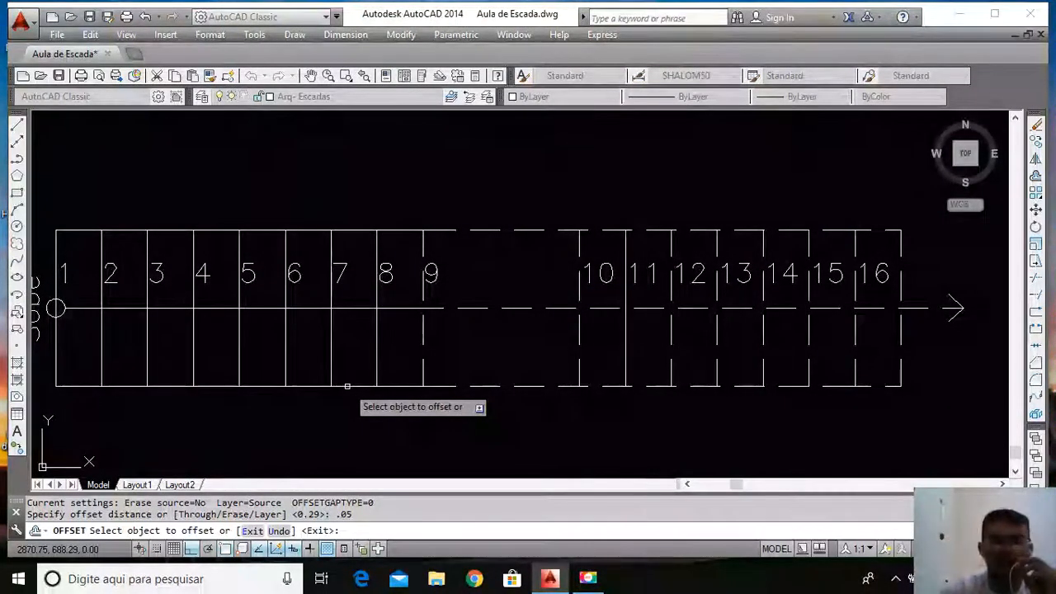
{"action": "left_click", "coordinate": [347, 386]}
{"action": "left_click", "coordinate": [354, 342]}
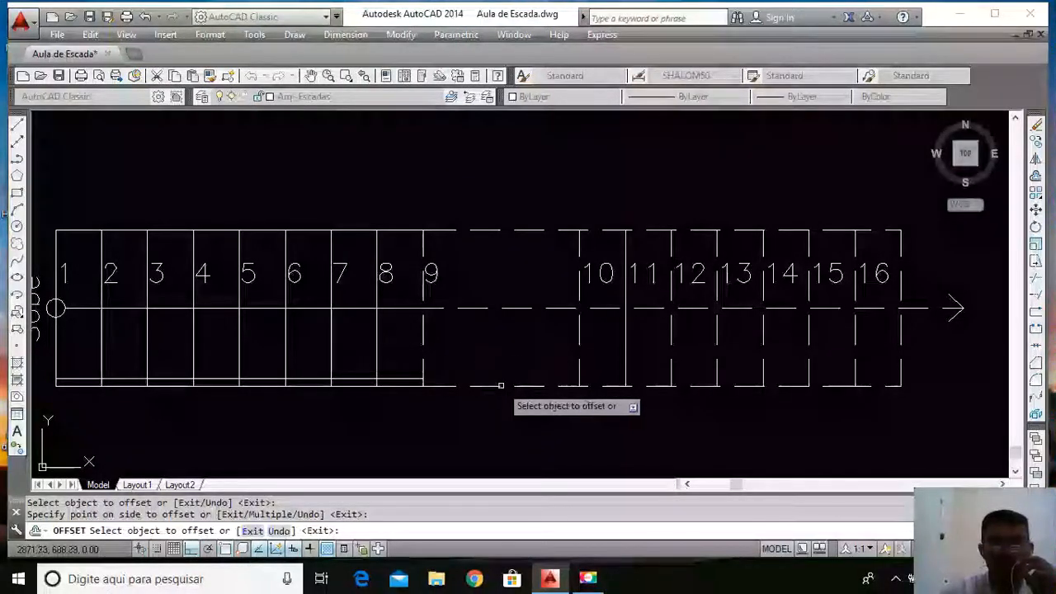
{"action": "left_click", "coordinate": [494, 387]}
{"action": "left_click", "coordinate": [497, 343]}
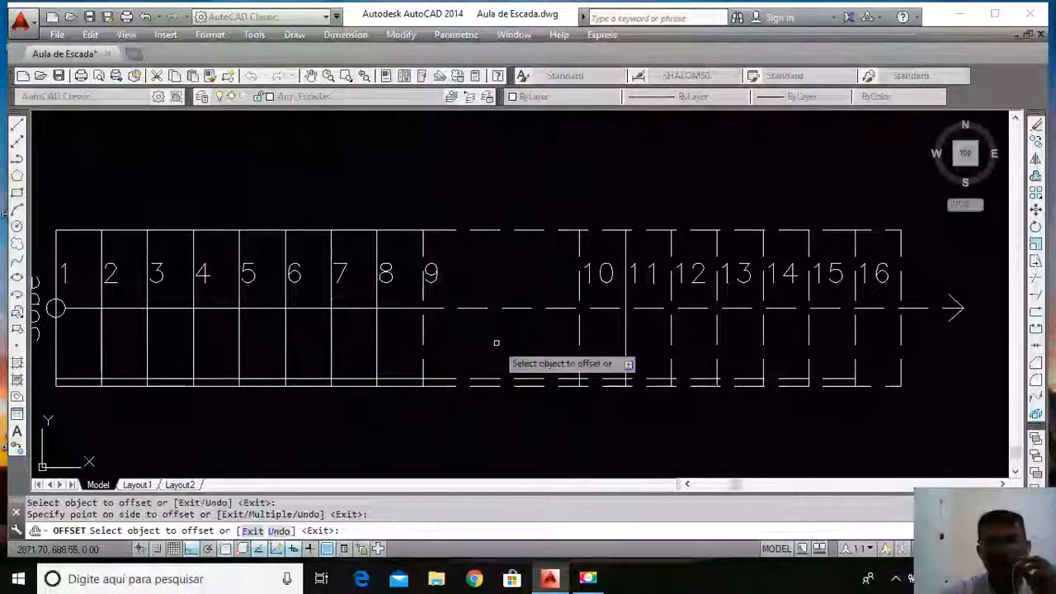
{"action": "key", "text": "Return"}
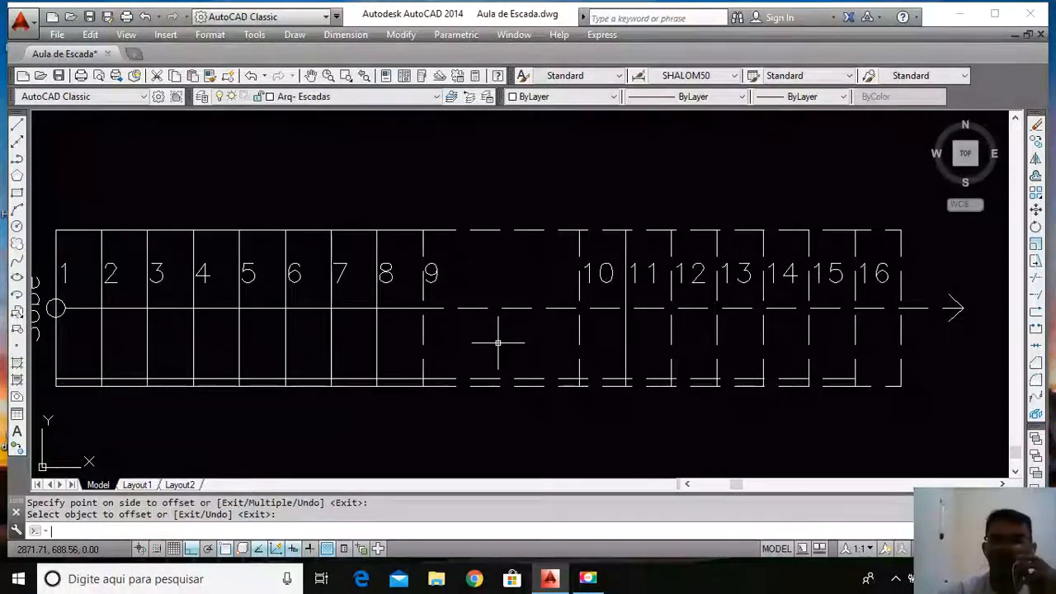
Offset the short last segment of the lower edge, below step 16, inward by the same 0.05
{"action": "key", "text": "Return"}
{"action": "key", "text": "Return"}
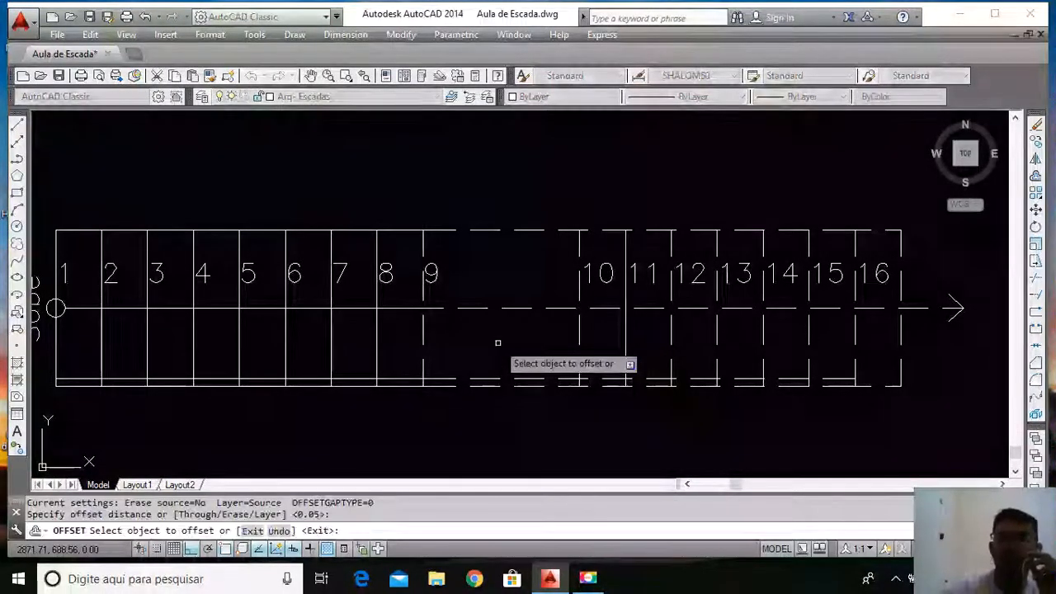
{"action": "left_click", "coordinate": [876, 386]}
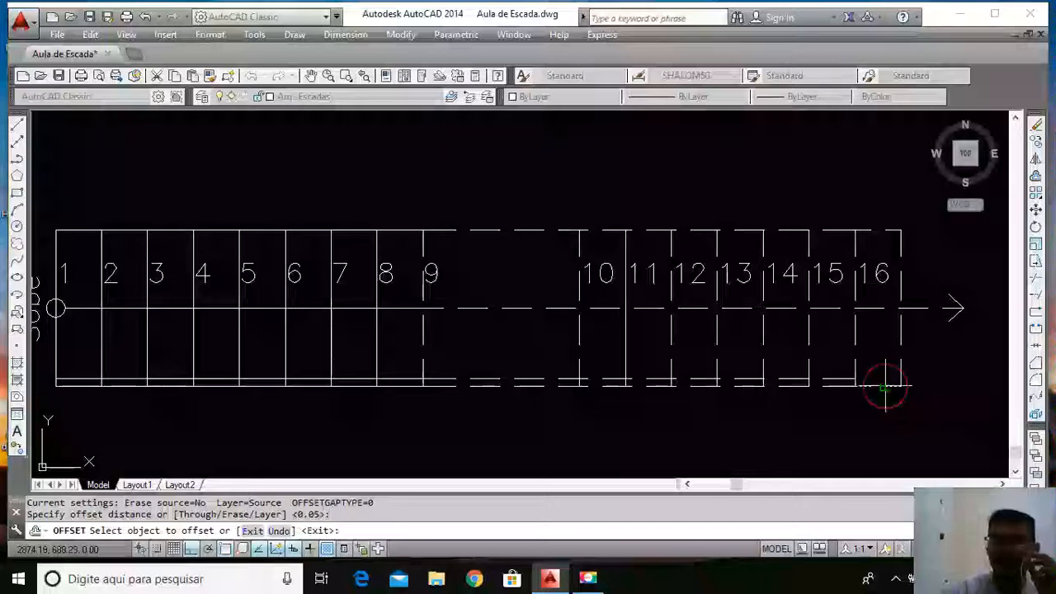
{"action": "left_click", "coordinate": [883, 382]}
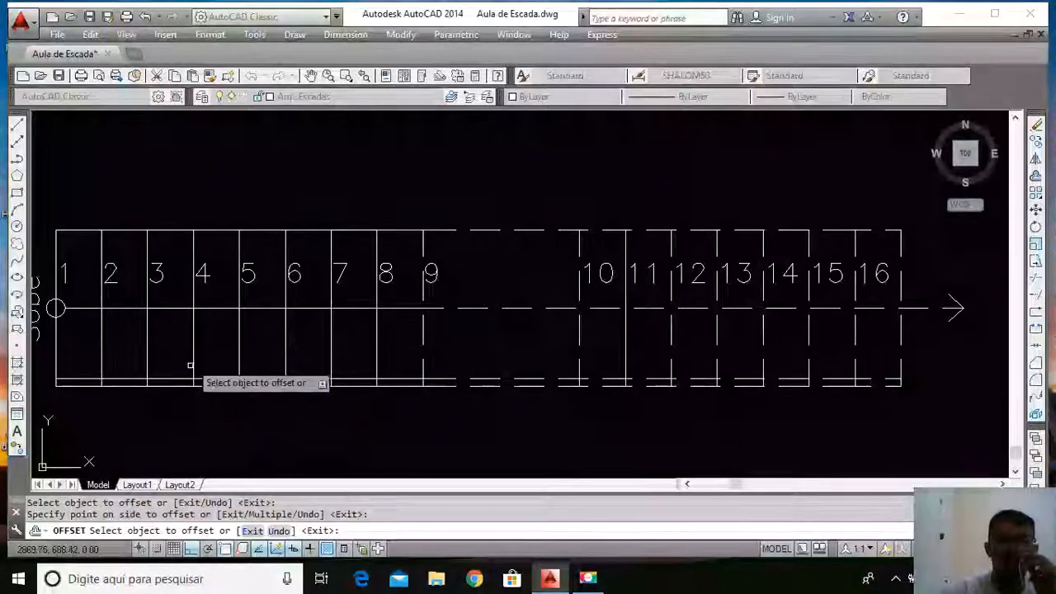
Offset the three new inner line segments another 0.05 inward to form the second parallel line, and end the Offset command
{"action": "left_click", "coordinate": [251, 380]}
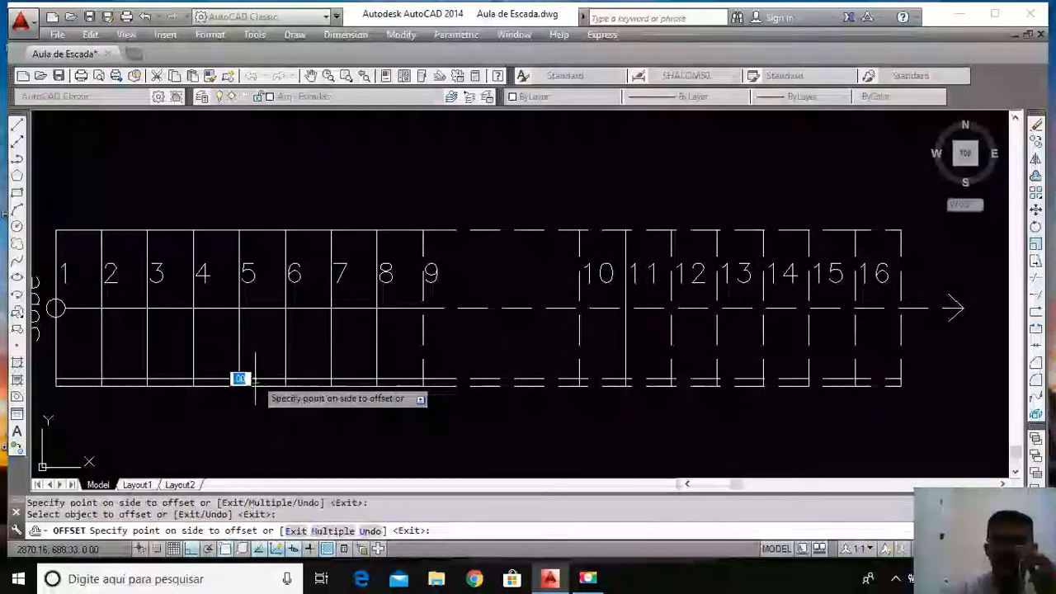
{"action": "left_click", "coordinate": [258, 341]}
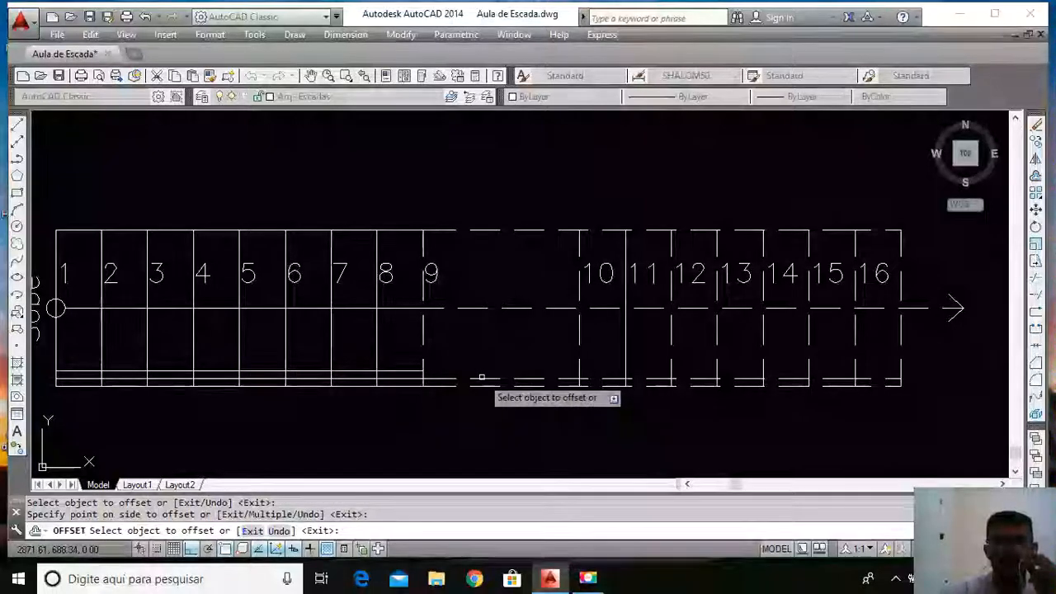
{"action": "left_click", "coordinate": [469, 379]}
{"action": "left_click", "coordinate": [802, 343]}
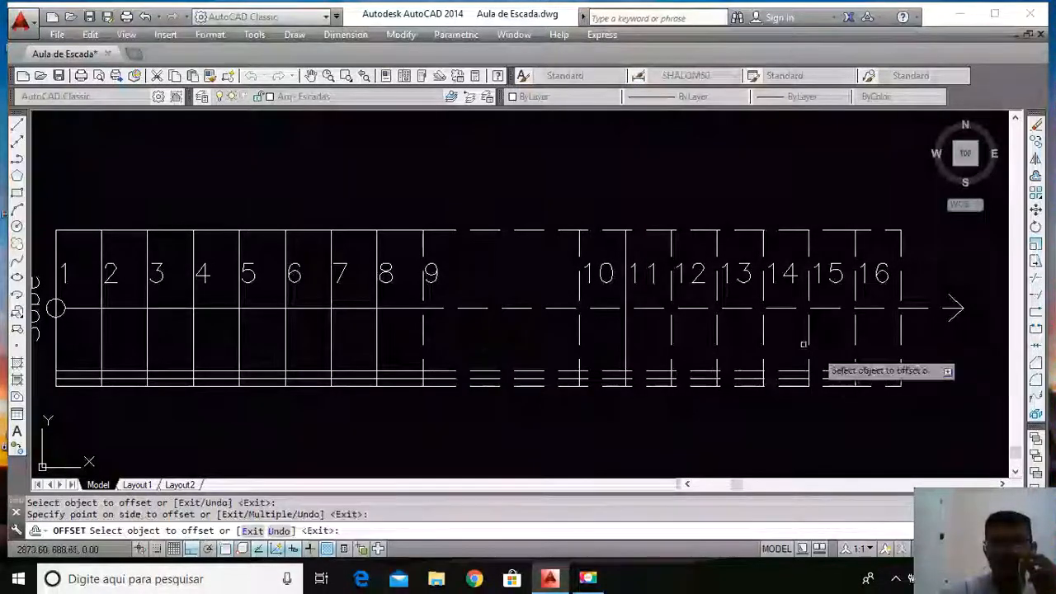
{"action": "left_click", "coordinate": [893, 380]}
{"action": "left_click", "coordinate": [870, 339]}
{"action": "key", "text": "Return"}
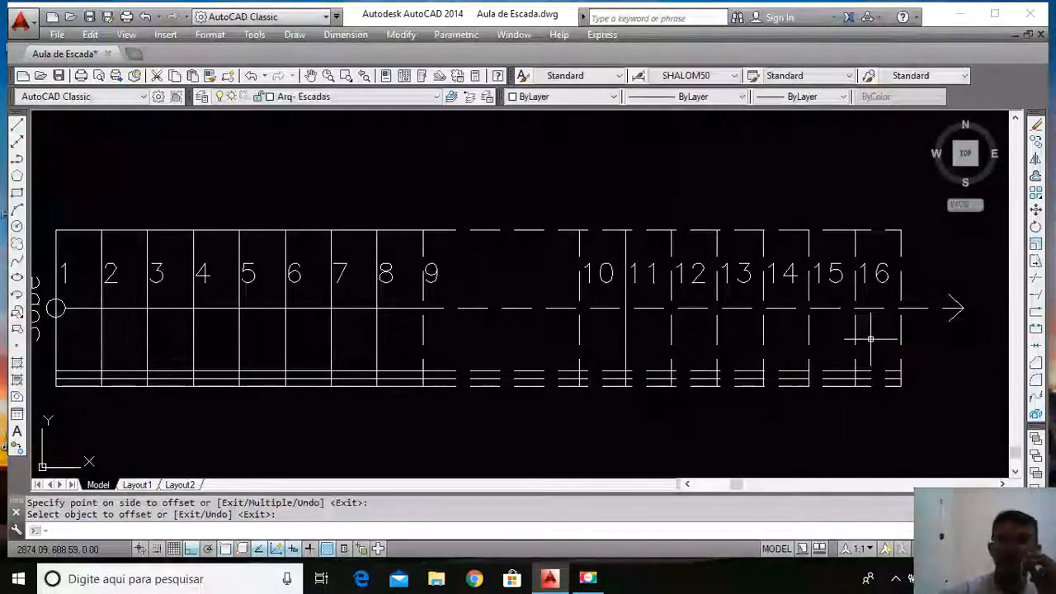
Trim the riser lines at steps 2, 3 and 4 between the two parallel offset lines
{"action": "type", "text": "tr"}
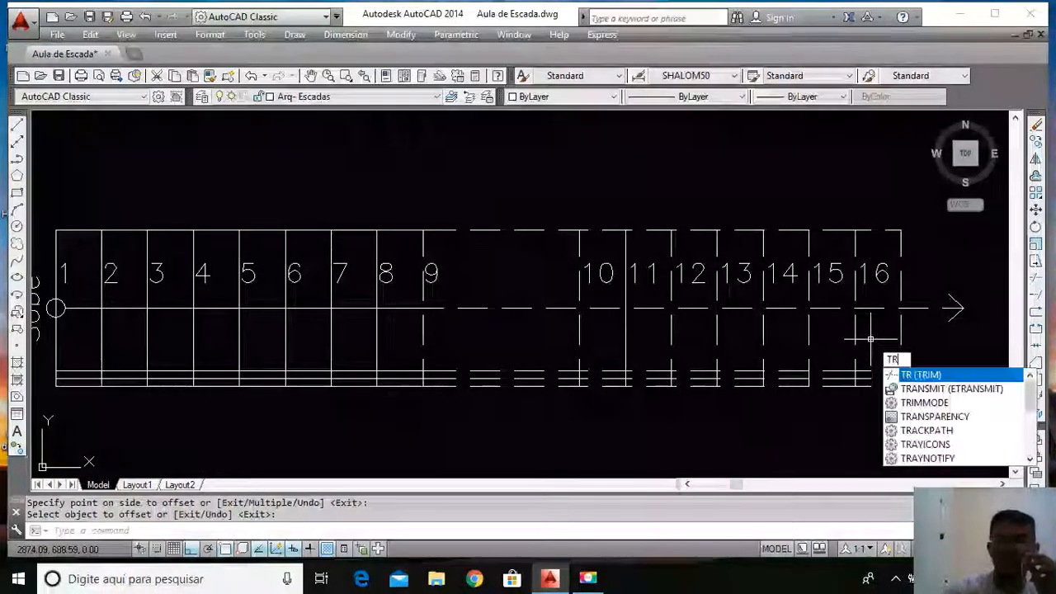
{"action": "key", "text": "Return"}
{"action": "key", "text": "Return"}
{"action": "scroll", "coordinate": [111, 366], "scroll_direction": "up", "scroll_amount": 5}
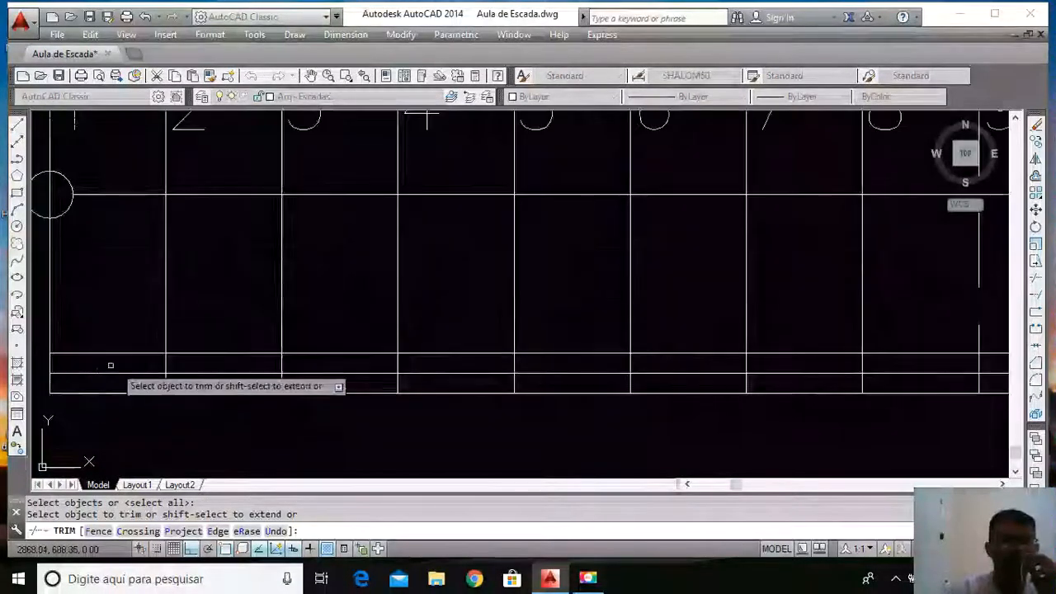
{"action": "left_click", "coordinate": [196, 363]}
{"action": "left_click", "coordinate": [389, 361]}
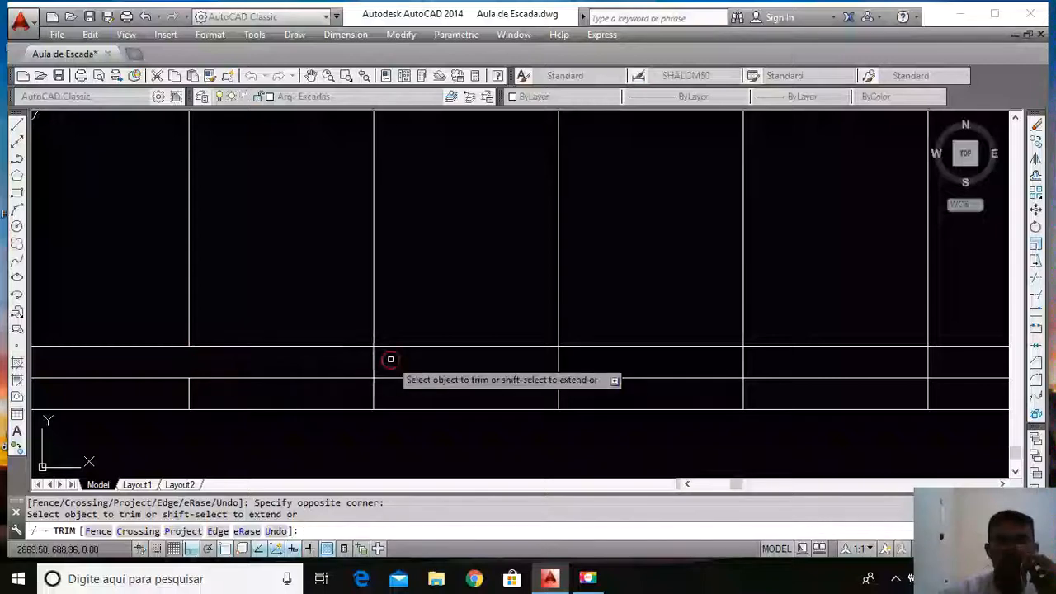
{"action": "left_click", "coordinate": [348, 355]}
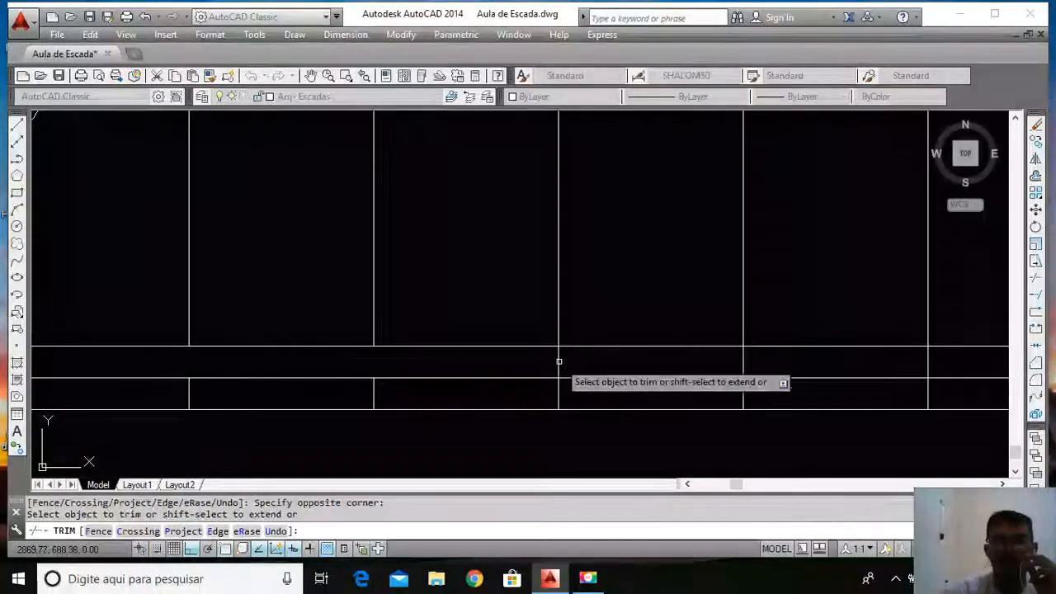
{"action": "left_click", "coordinate": [559, 361]}
{"action": "left_click", "coordinate": [552, 359]}
{"action": "left_click", "coordinate": [207, 366]}
{"action": "scroll", "coordinate": [166, 339], "scroll_direction": "down", "scroll_amount": 4}
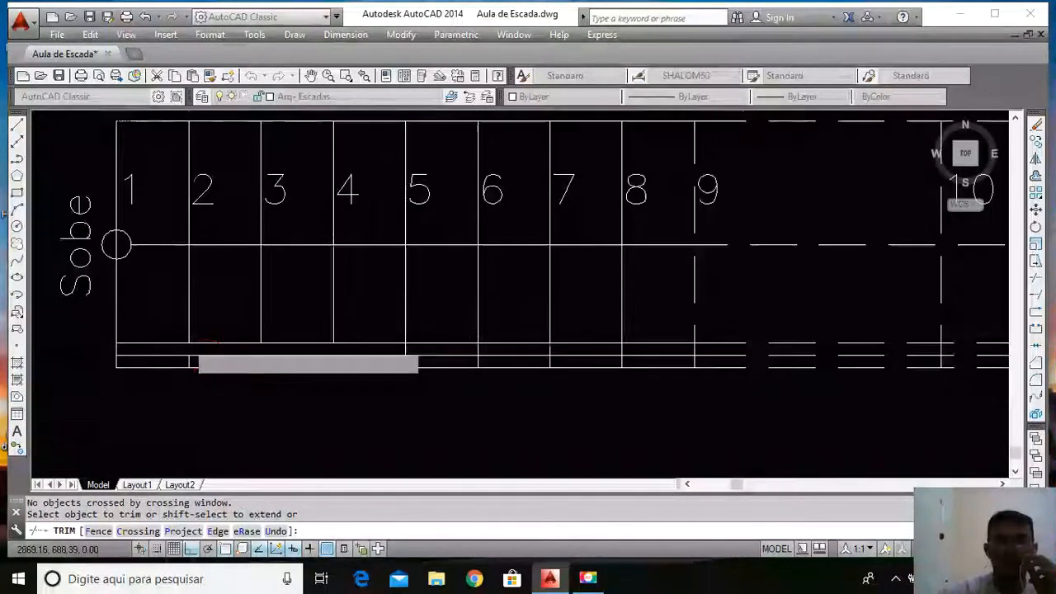
Trim the riser lines at steps 5 to 9 between the two parallel offset lines
{"action": "scroll", "coordinate": [583, 351], "scroll_direction": "up", "scroll_amount": 4}
{"action": "left_click", "coordinate": [525, 346]}
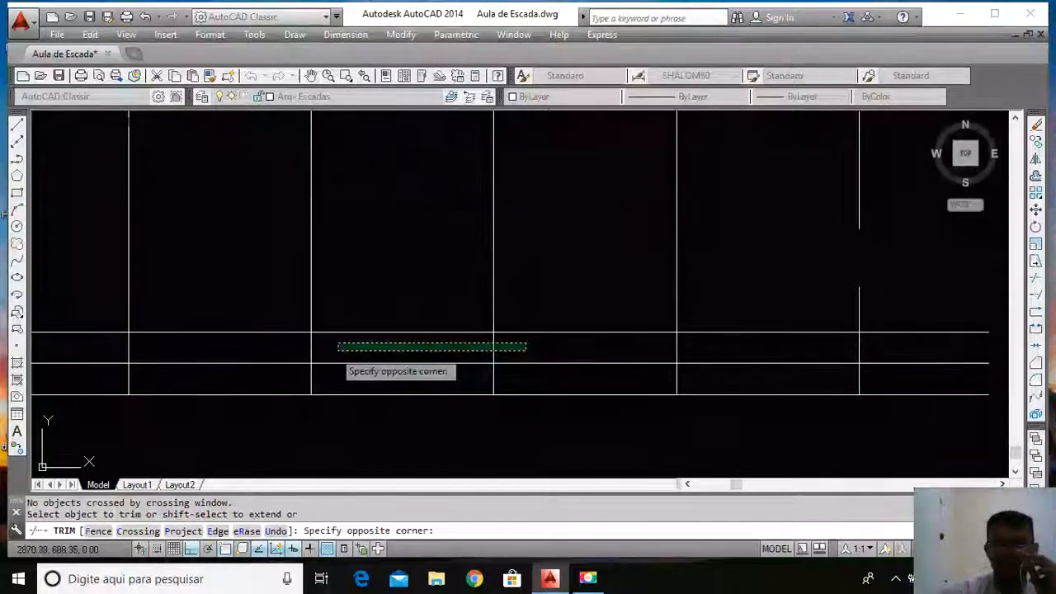
{"action": "left_click", "coordinate": [119, 353]}
{"action": "scroll", "coordinate": [365, 314], "scroll_direction": "down", "scroll_amount": 4}
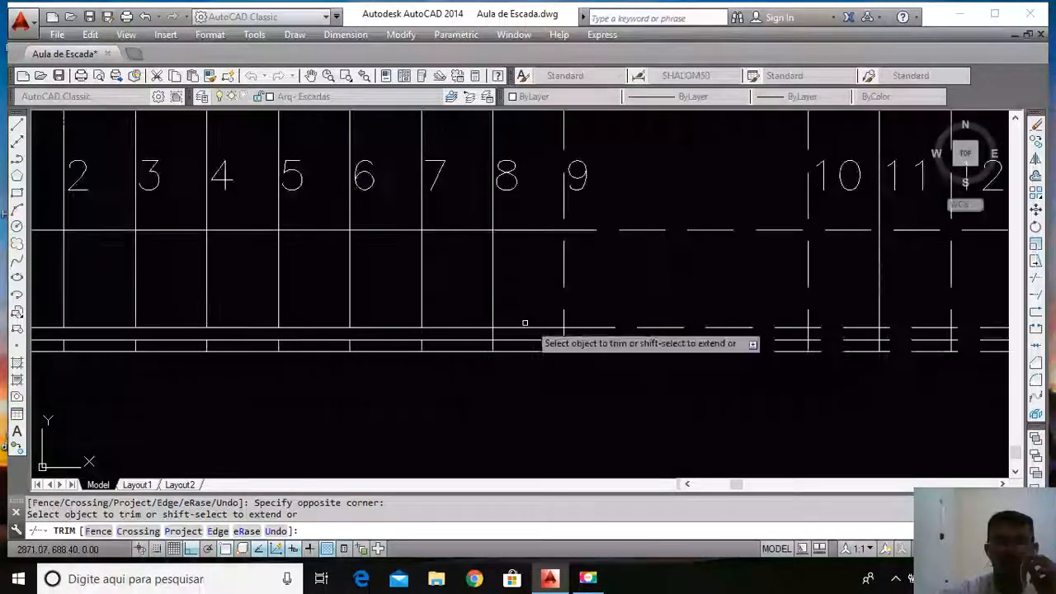
{"action": "scroll", "coordinate": [523, 320], "scroll_direction": "up", "scroll_amount": 4}
{"action": "left_click", "coordinate": [581, 339]}
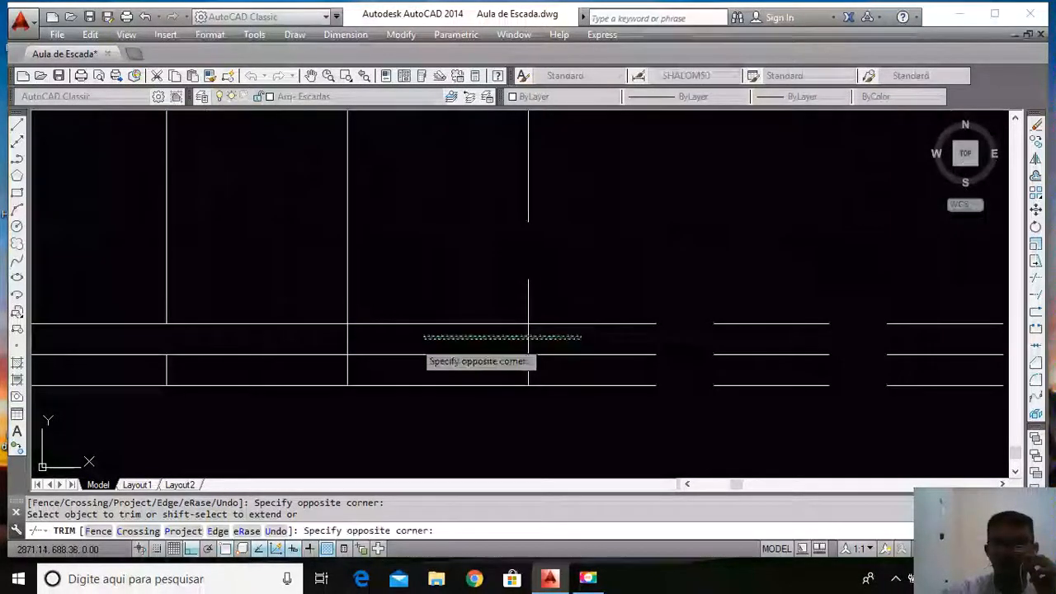
{"action": "left_click", "coordinate": [328, 341]}
{"action": "scroll", "coordinate": [672, 342], "scroll_direction": "down", "scroll_amount": 4}
Trim the riser lines at steps 10 to 16 between the two offset lines and end the Trim command
{"action": "scroll", "coordinate": [695, 354], "scroll_direction": "up", "scroll_amount": 4}
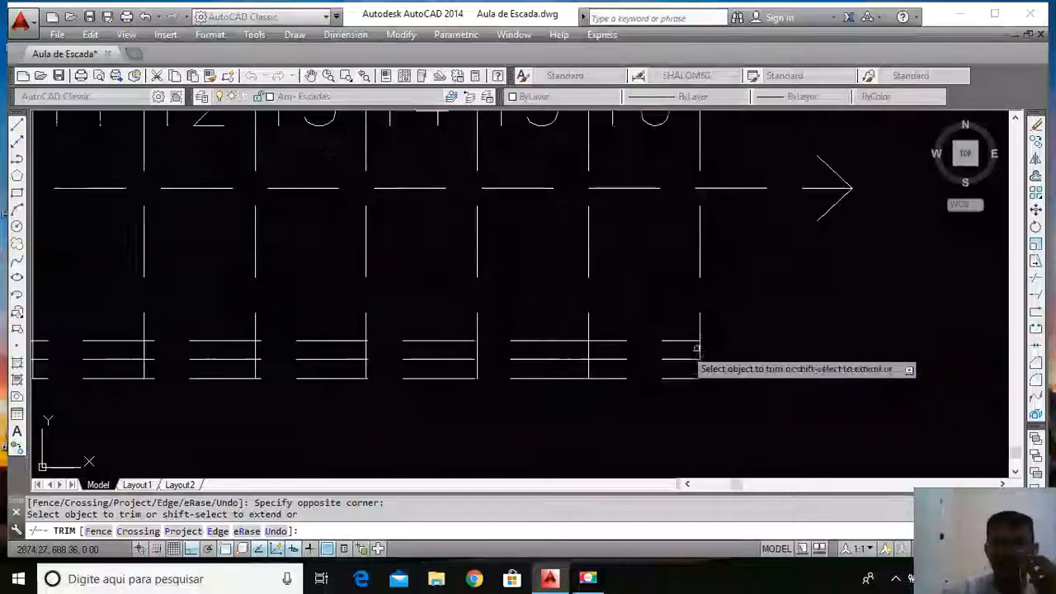
{"action": "left_click", "coordinate": [628, 351]}
{"action": "left_click", "coordinate": [142, 347]}
{"action": "scroll", "coordinate": [654, 302], "scroll_direction": "down", "scroll_amount": 4}
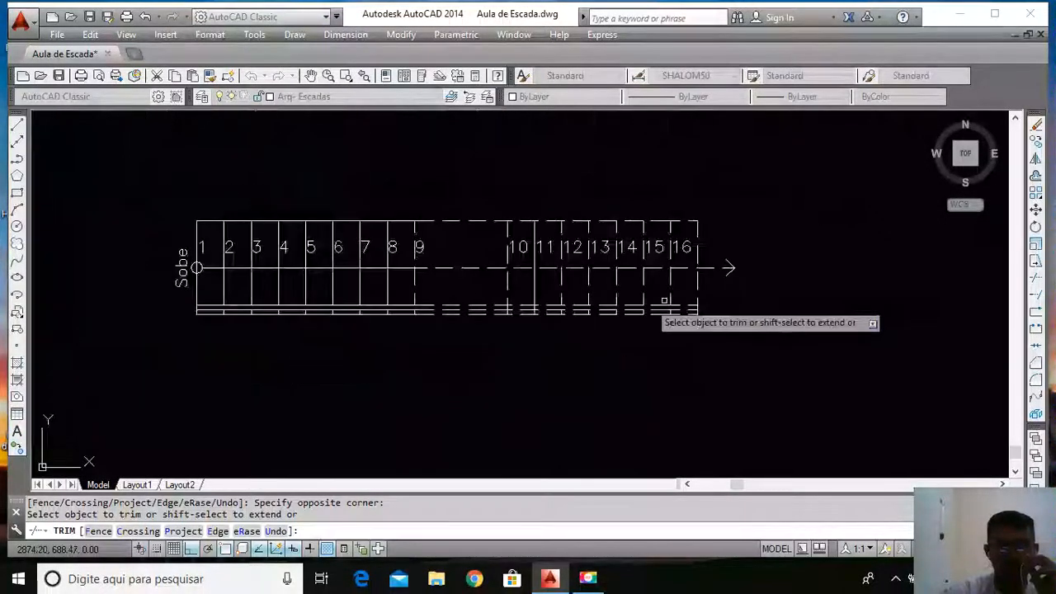
{"action": "scroll", "coordinate": [519, 314], "scroll_direction": "up", "scroll_amount": 4}
{"action": "left_click", "coordinate": [462, 288]}
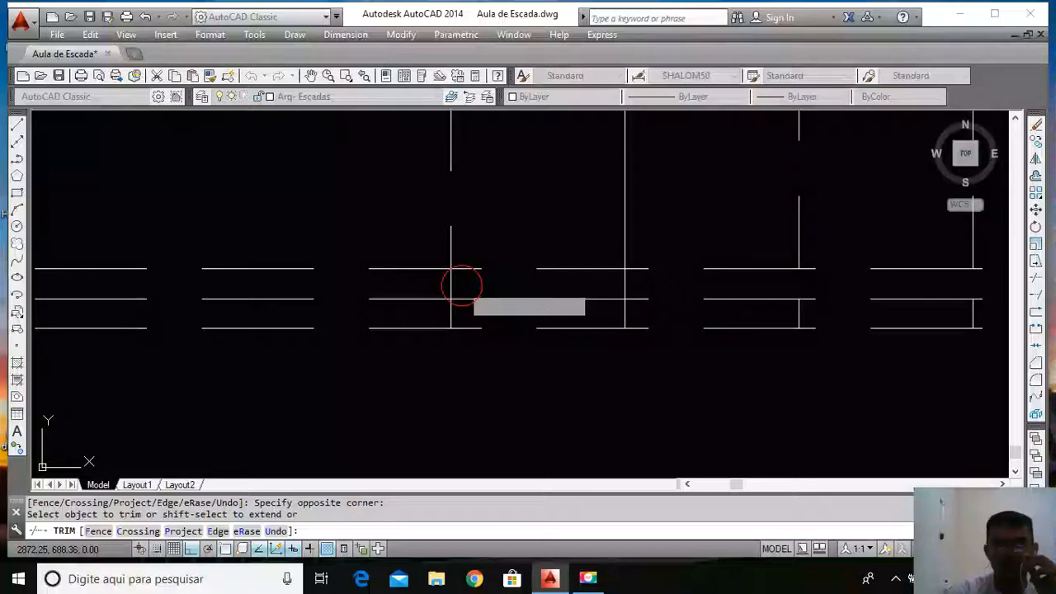
{"action": "left_click", "coordinate": [641, 277]}
{"action": "left_click", "coordinate": [425, 295]}
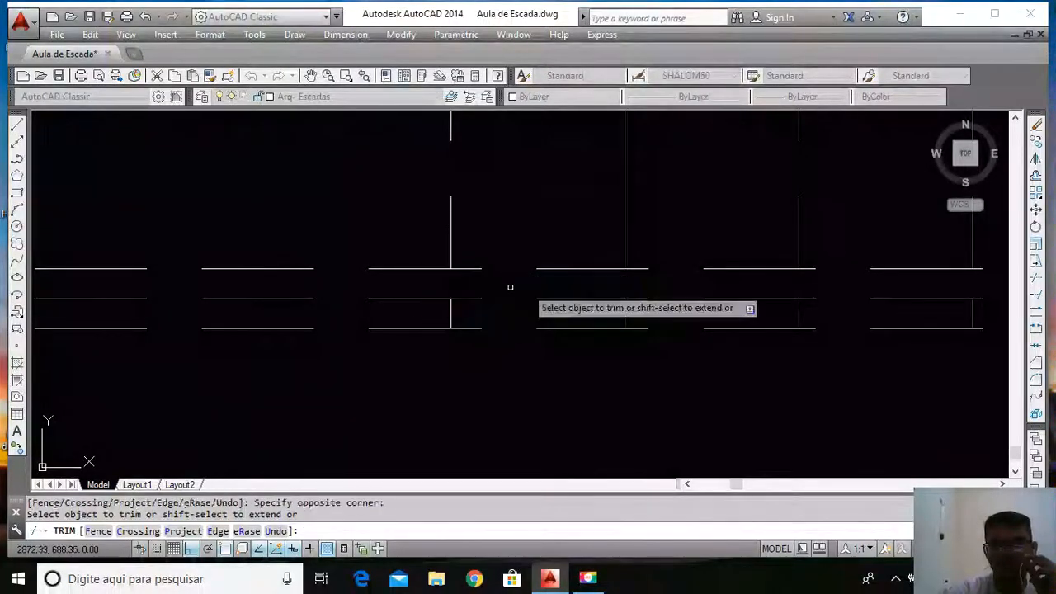
{"action": "scroll", "coordinate": [358, 307], "scroll_direction": "down", "scroll_amount": 4}
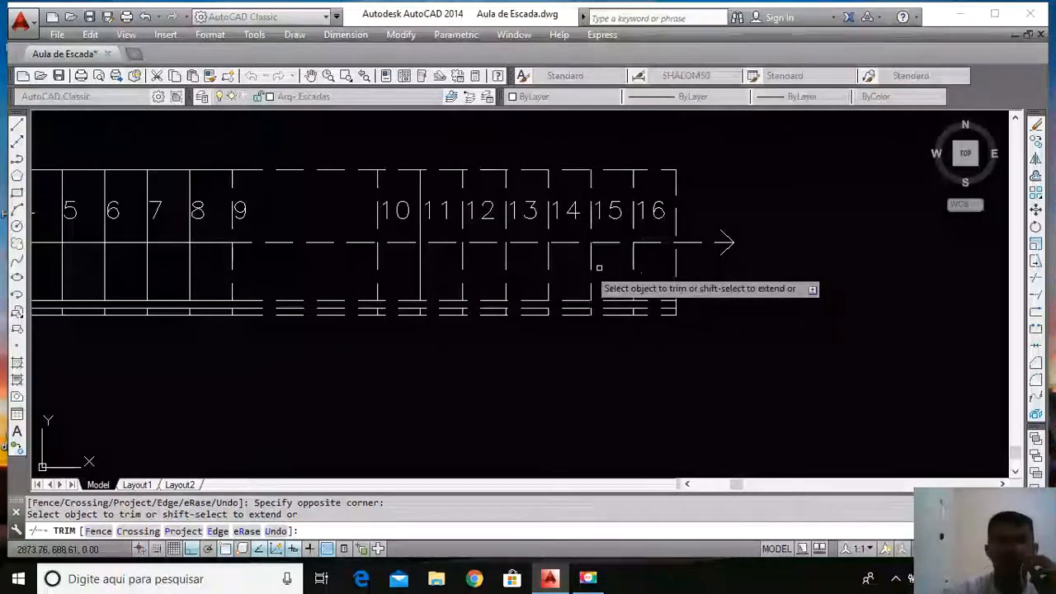
{"action": "key", "text": "Escape"}
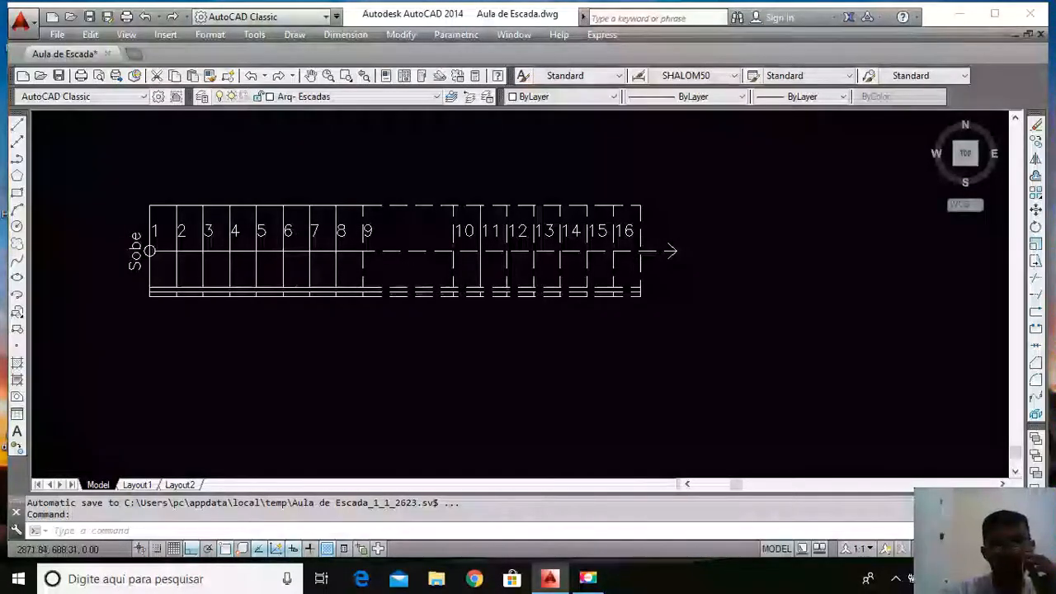
Look up the Arq- Corrimão layer in the layer properties and close the layer list
{"action": "scroll", "coordinate": [411, 288], "scroll_direction": "up", "scroll_amount": 4}
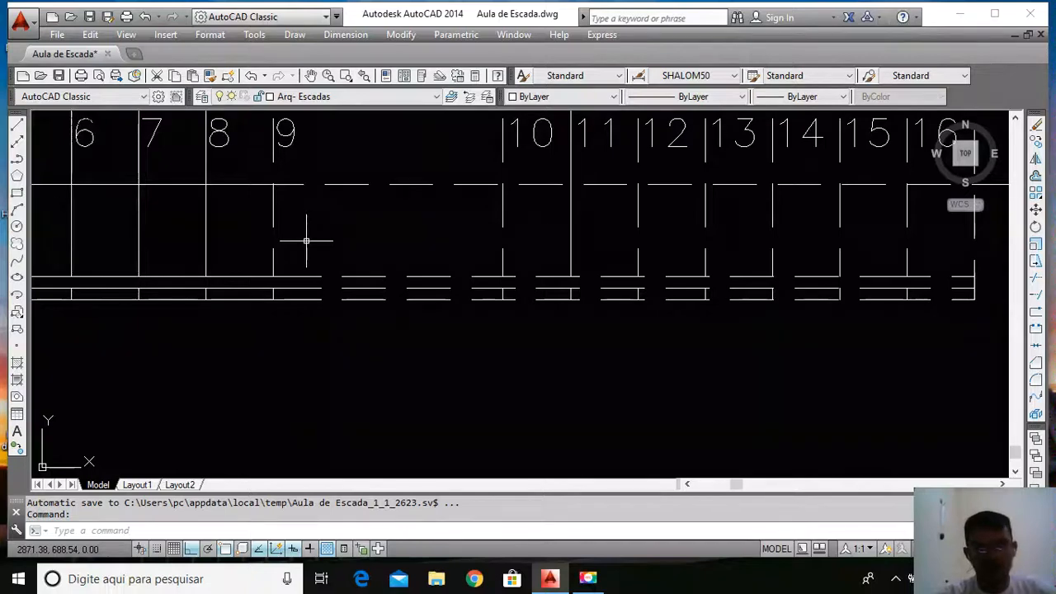
{"action": "key", "text": "Return"}
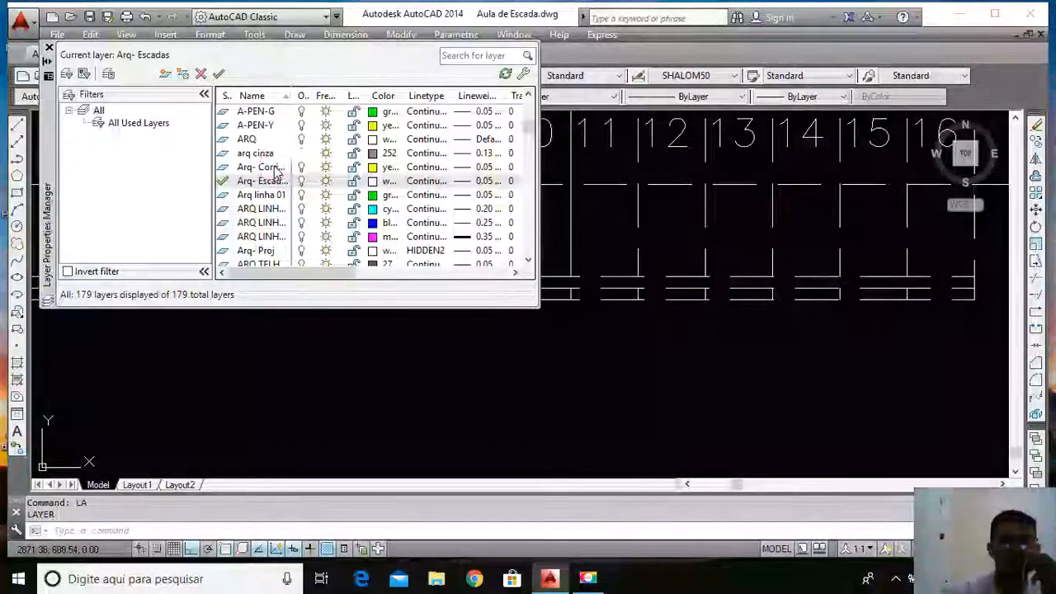
{"action": "left_click", "coordinate": [272, 168]}
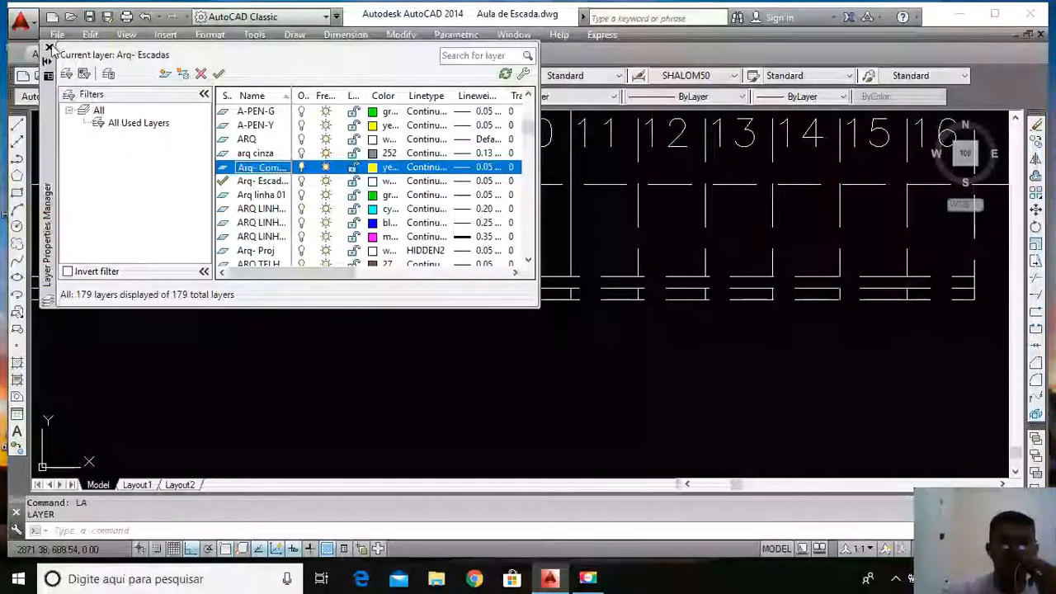
{"action": "left_click", "coordinate": [48, 47]}
{"action": "scroll", "coordinate": [495, 178], "scroll_direction": "down", "scroll_amount": 5}
{"action": "scroll", "coordinate": [413, 211], "scroll_direction": "up", "scroll_amount": 4}
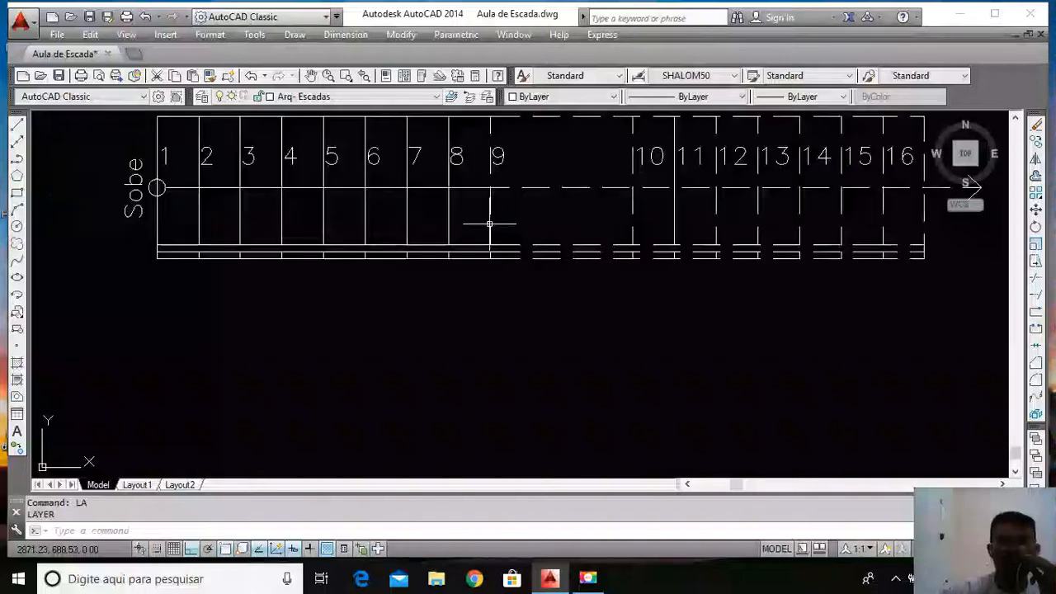
Move all segments of the two parallel handrail lines along the stair's lower edge to the Arq- Corrimão layer
{"action": "scroll", "coordinate": [487, 223], "scroll_direction": "up", "scroll_amount": 4}
{"action": "left_click", "coordinate": [463, 254]}
{"action": "left_click", "coordinate": [441, 297]}
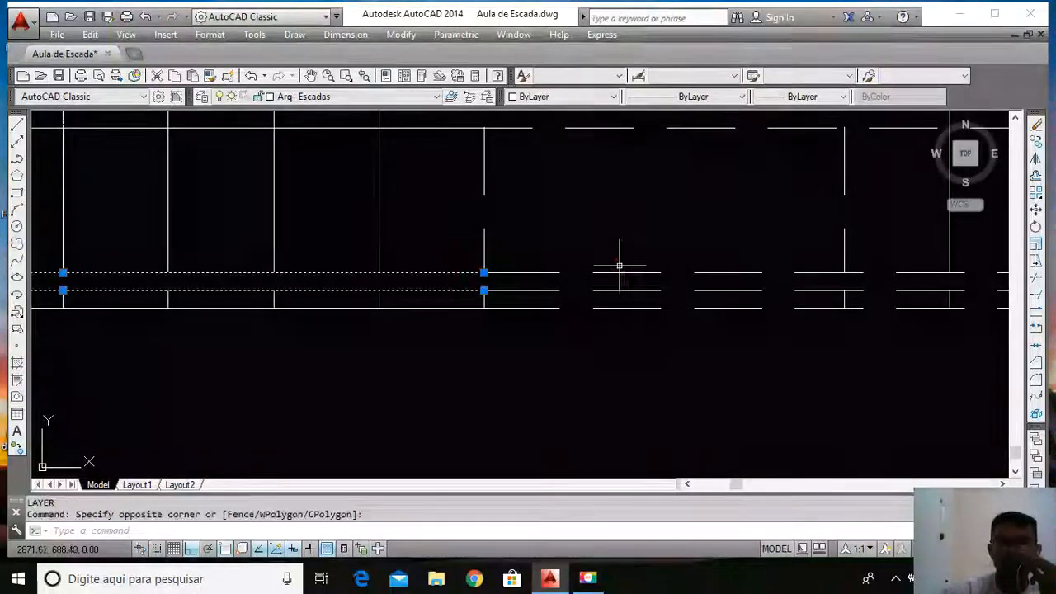
{"action": "left_click", "coordinate": [627, 260]}
{"action": "left_click", "coordinate": [603, 294]}
{"action": "scroll", "coordinate": [444, 264], "scroll_direction": "down", "scroll_amount": 4}
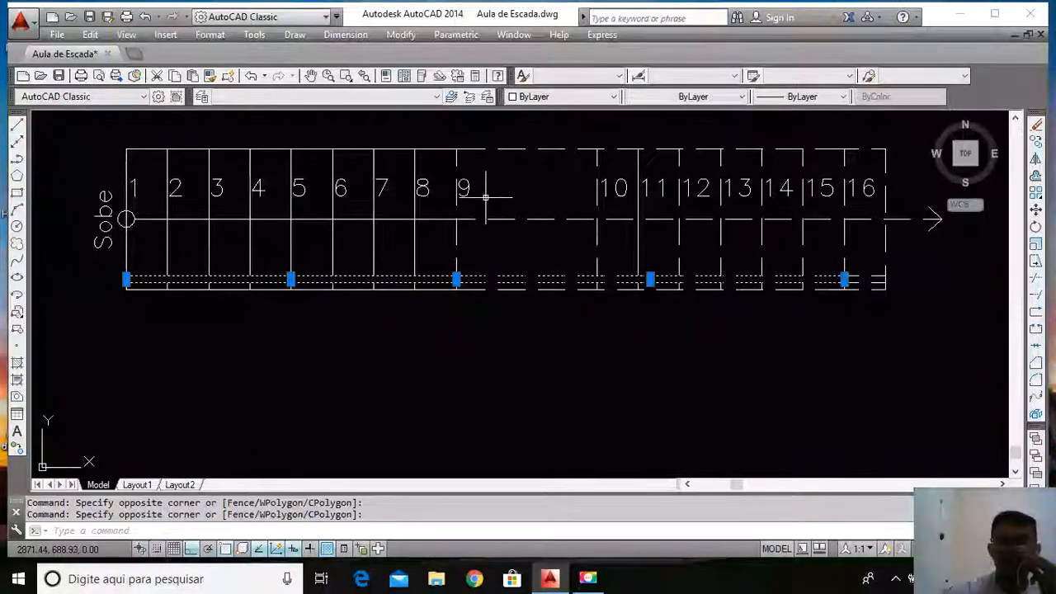
{"action": "scroll", "coordinate": [877, 256], "scroll_direction": "up", "scroll_amount": 4}
{"action": "left_click", "coordinate": [879, 302]}
{"action": "left_click", "coordinate": [867, 306]}
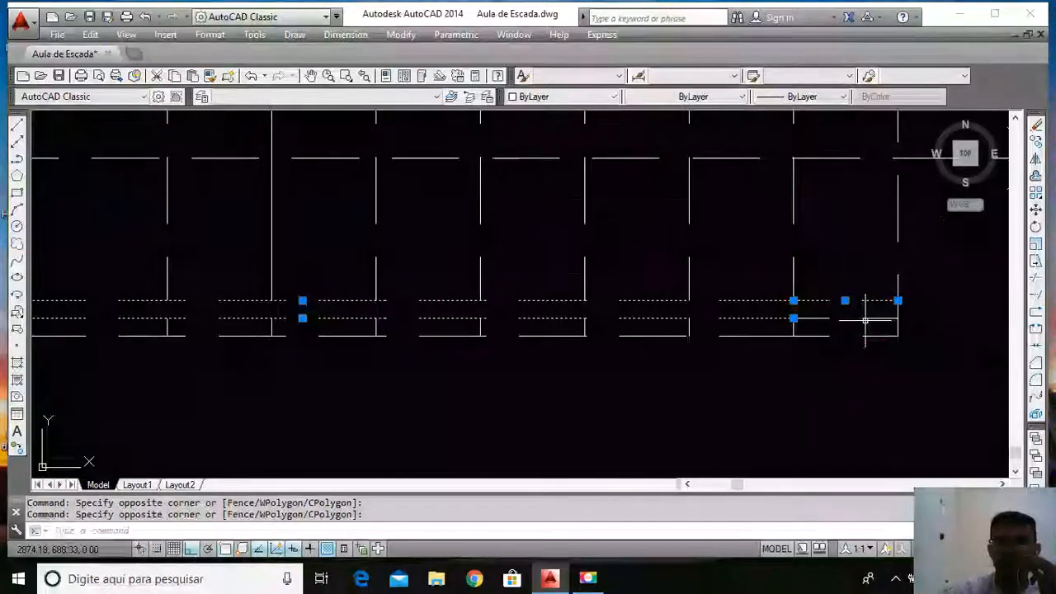
{"action": "left_click", "coordinate": [263, 98]}
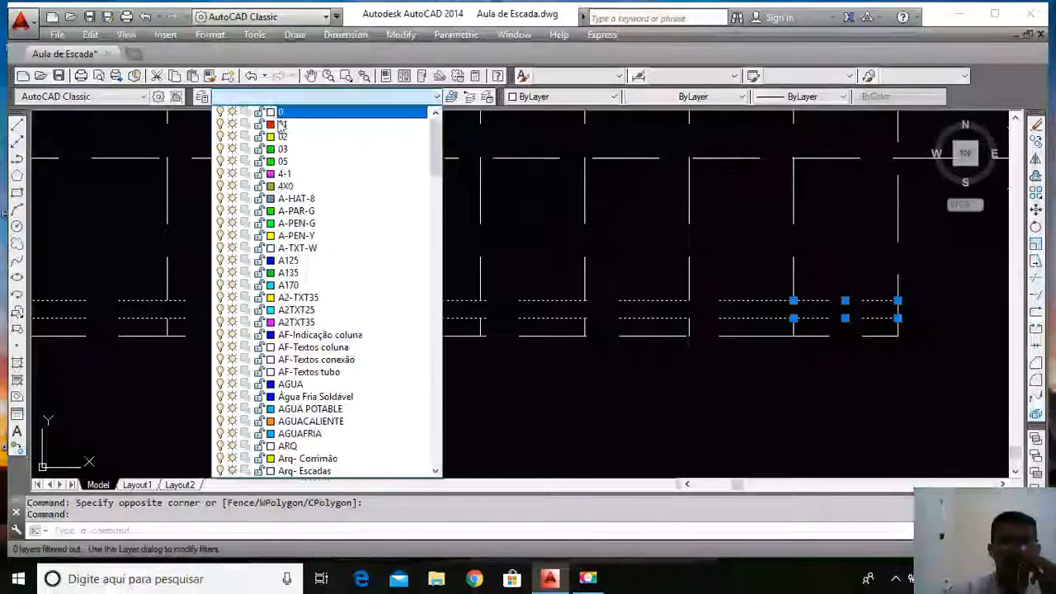
{"action": "left_click", "coordinate": [361, 459]}
{"action": "scroll", "coordinate": [672, 258], "scroll_direction": "down", "scroll_amount": 4}
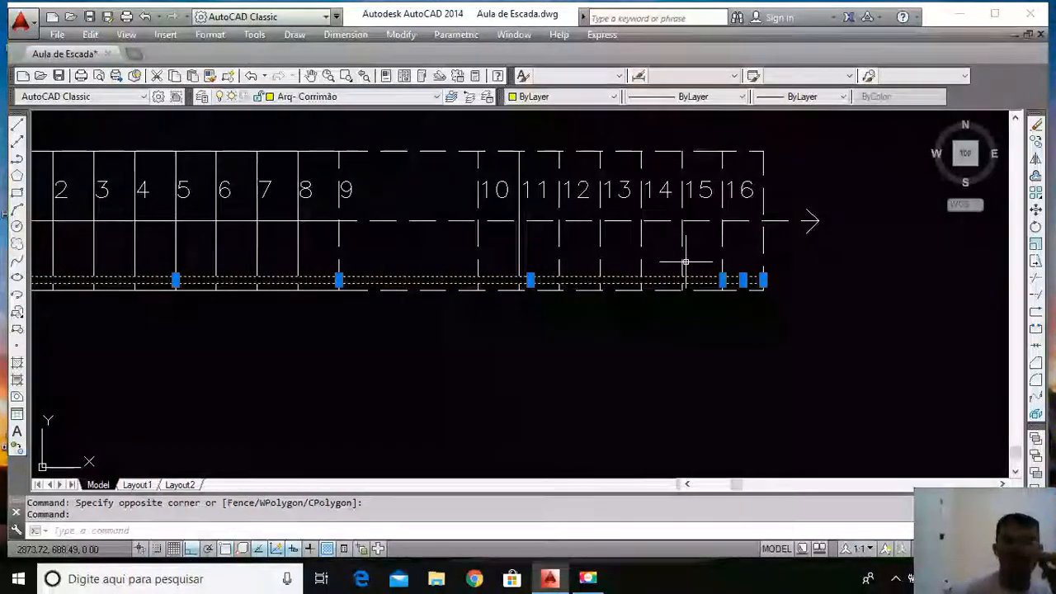
{"action": "key", "text": "Escape"}
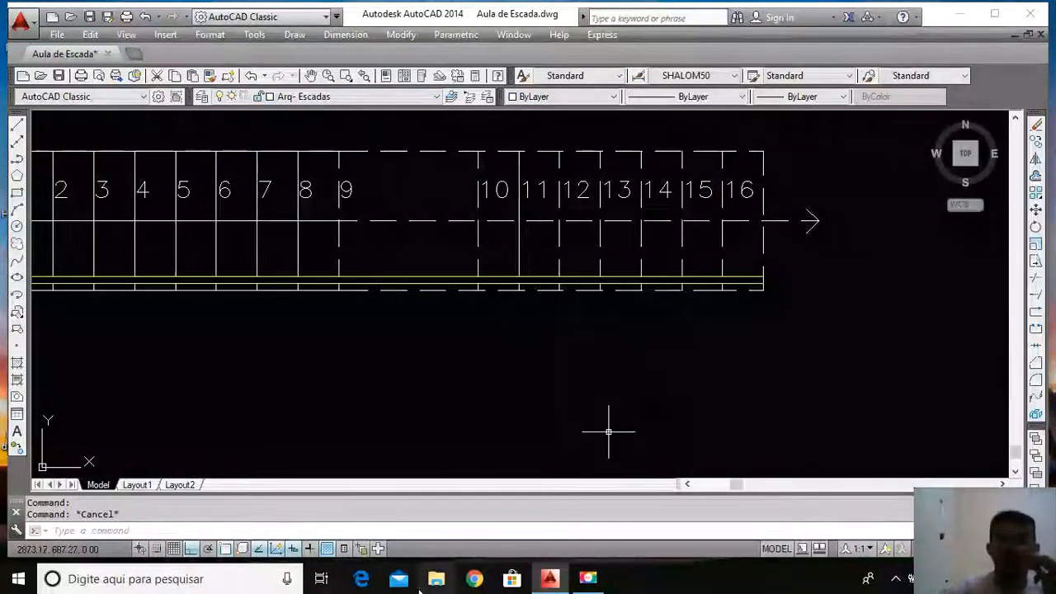
Set the linetype of the lower handrail's segments from step 9 to the stair's end to HIDDEN2
{"action": "scroll", "coordinate": [464, 371], "scroll_direction": "down", "scroll_amount": 2}
{"action": "scroll", "coordinate": [407, 330], "scroll_direction": "up", "scroll_amount": 2}
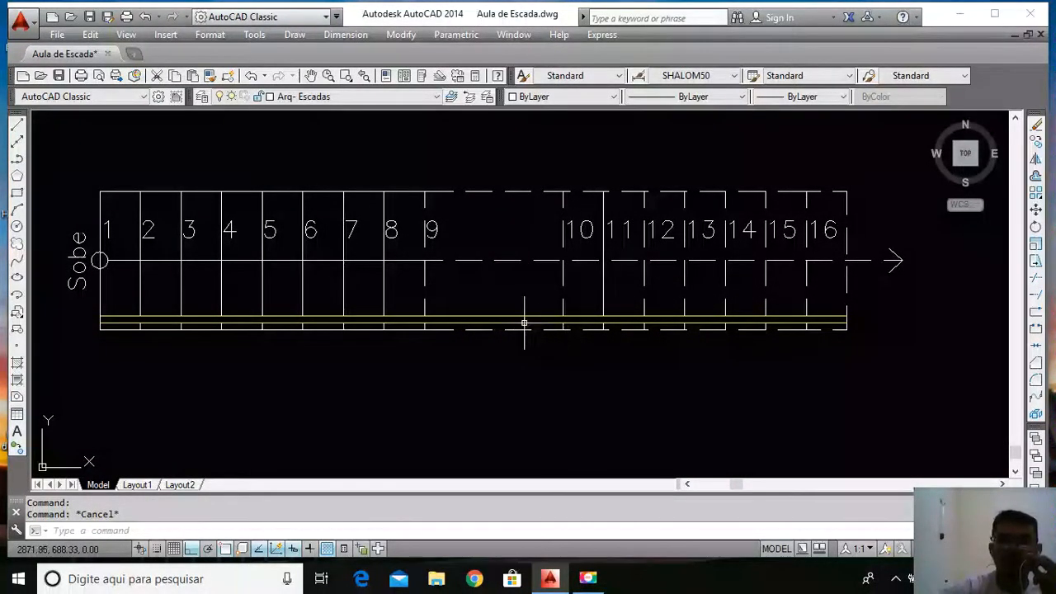
{"action": "scroll", "coordinate": [563, 314], "scroll_direction": "up", "scroll_amount": 4}
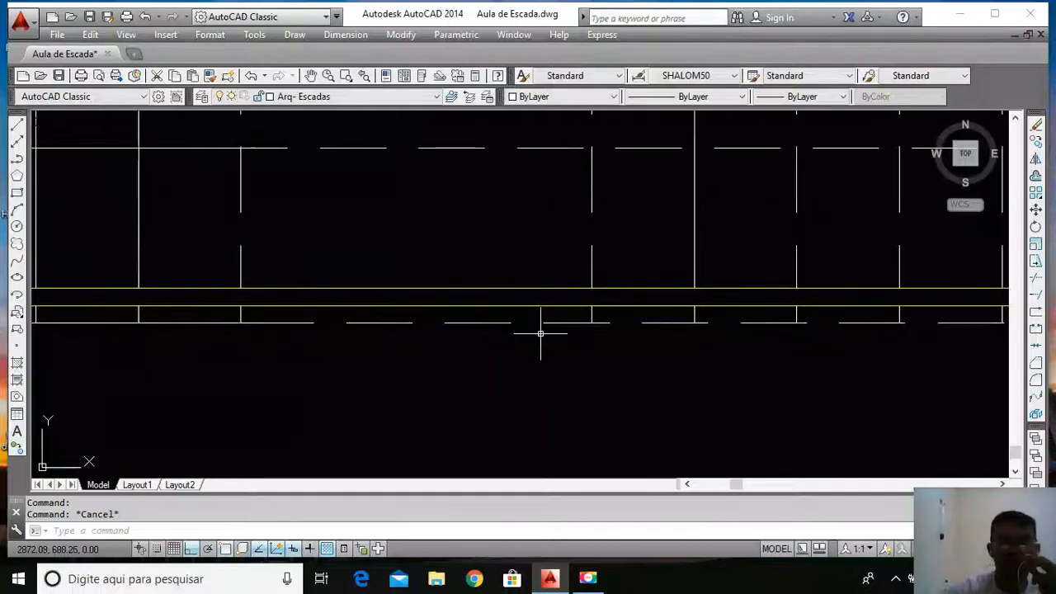
{"action": "left_click", "coordinate": [352, 259]}
{"action": "left_click", "coordinate": [312, 313]}
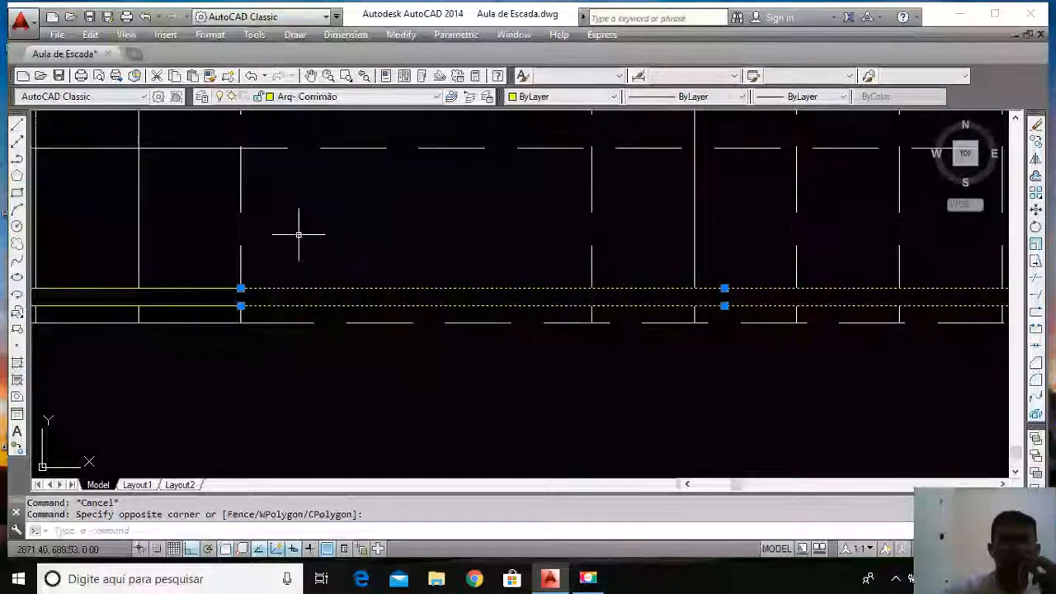
{"action": "scroll", "coordinate": [299, 238], "scroll_direction": "down", "scroll_amount": 4}
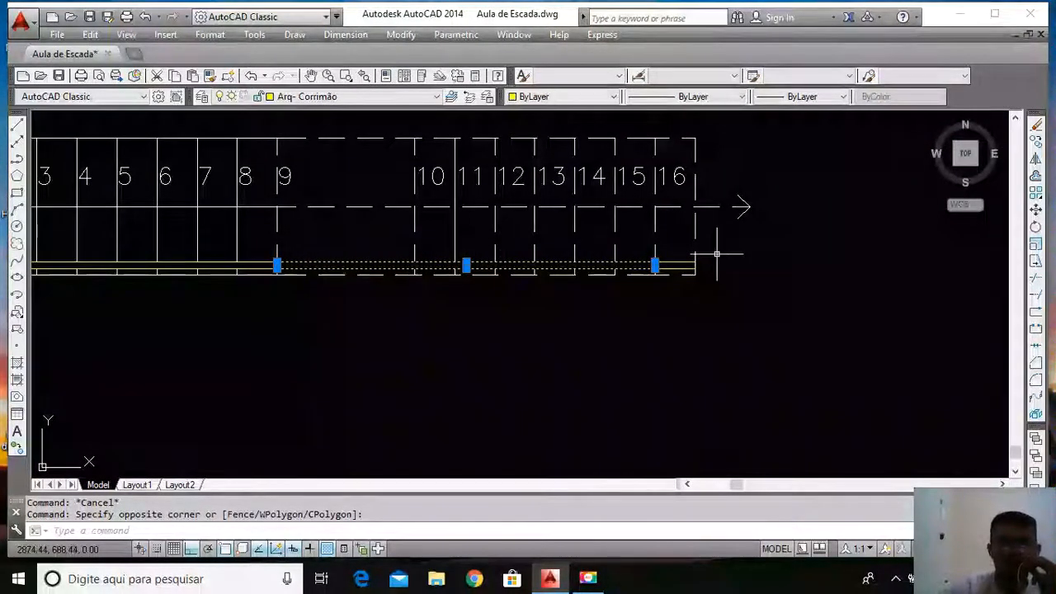
{"action": "scroll", "coordinate": [696, 270], "scroll_direction": "up", "scroll_amount": 4}
{"action": "left_click", "coordinate": [647, 248]}
{"action": "left_click", "coordinate": [629, 272]}
{"action": "left_click", "coordinate": [611, 254]}
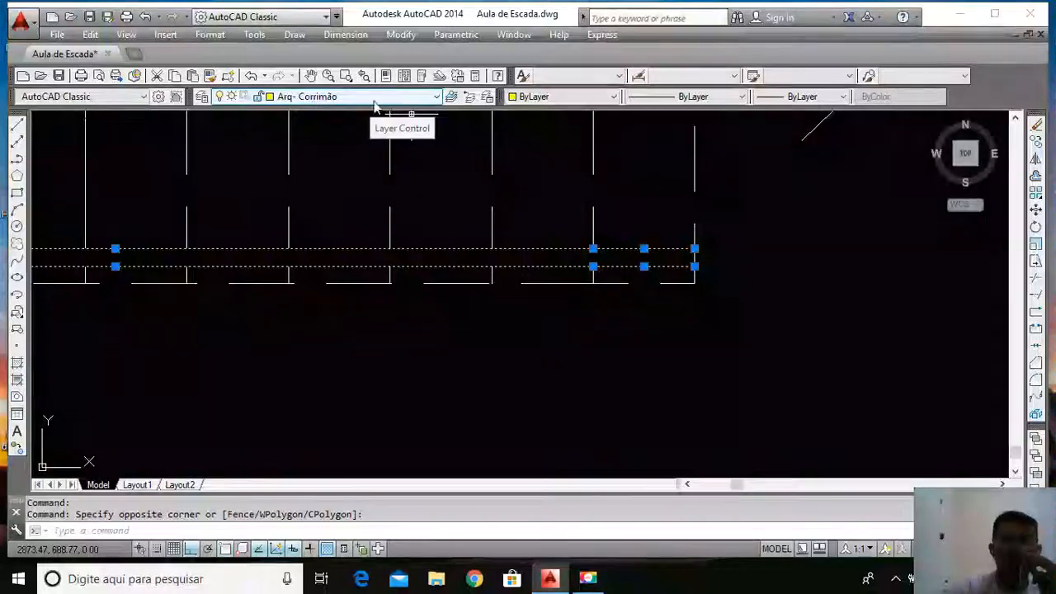
{"action": "left_click", "coordinate": [676, 98]}
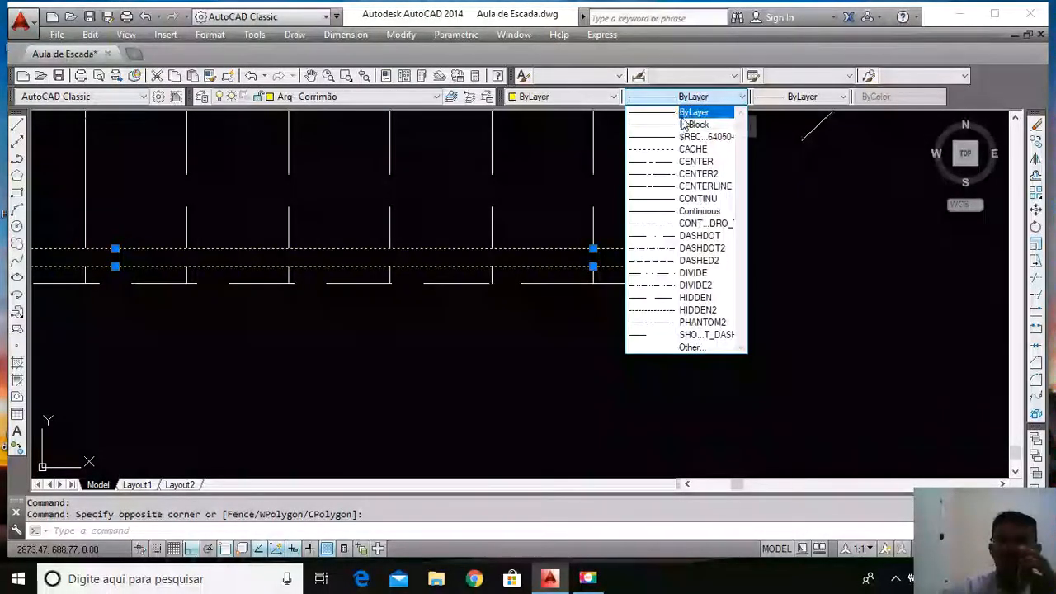
{"action": "left_click", "coordinate": [695, 310]}
{"action": "scroll", "coordinate": [696, 266], "scroll_direction": "down", "scroll_amount": 3}
{"action": "scroll", "coordinate": [695, 267], "scroll_direction": "up", "scroll_amount": 2}
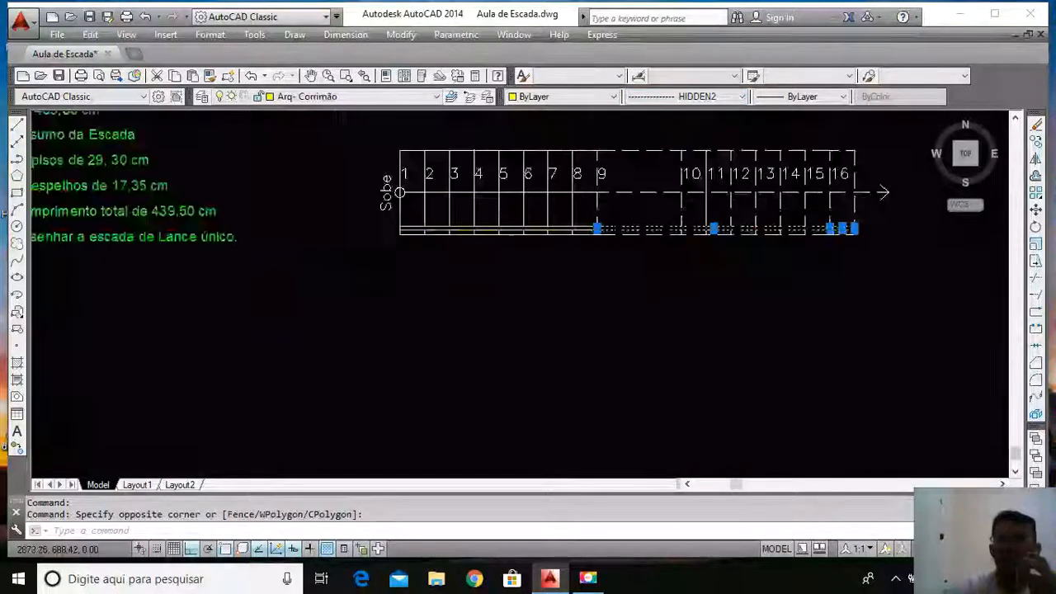
{"action": "scroll", "coordinate": [779, 218], "scroll_direction": "up", "scroll_amount": 2}
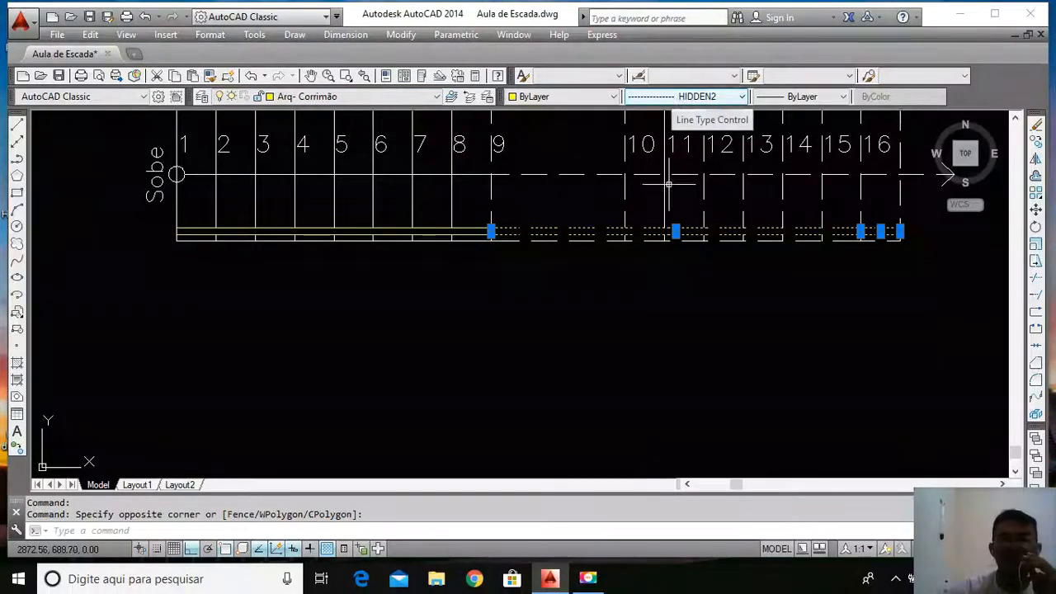
{"action": "key", "text": "Escape"}
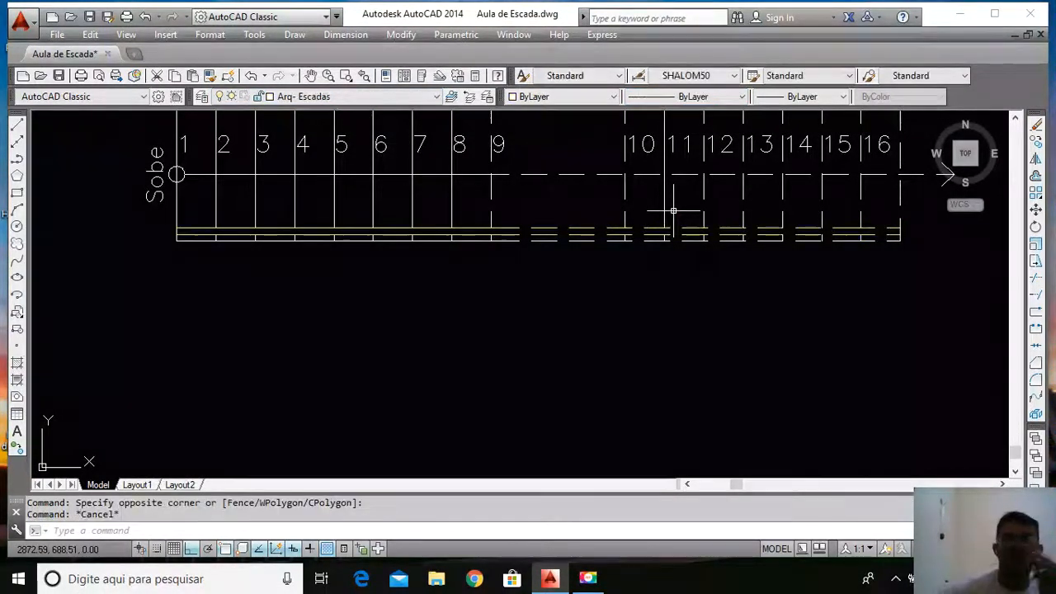
Offset the three segments of the stair's upper edge 0.05 inward
{"action": "scroll", "coordinate": [404, 270], "scroll_direction": "down", "scroll_amount": 3}
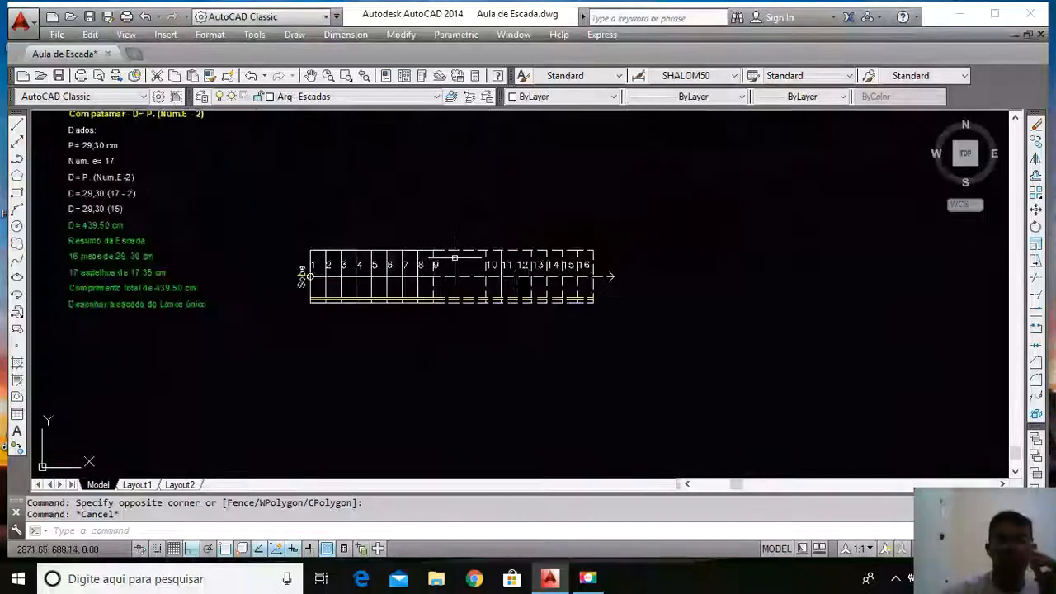
{"action": "scroll", "coordinate": [455, 243], "scroll_direction": "up", "scroll_amount": 3}
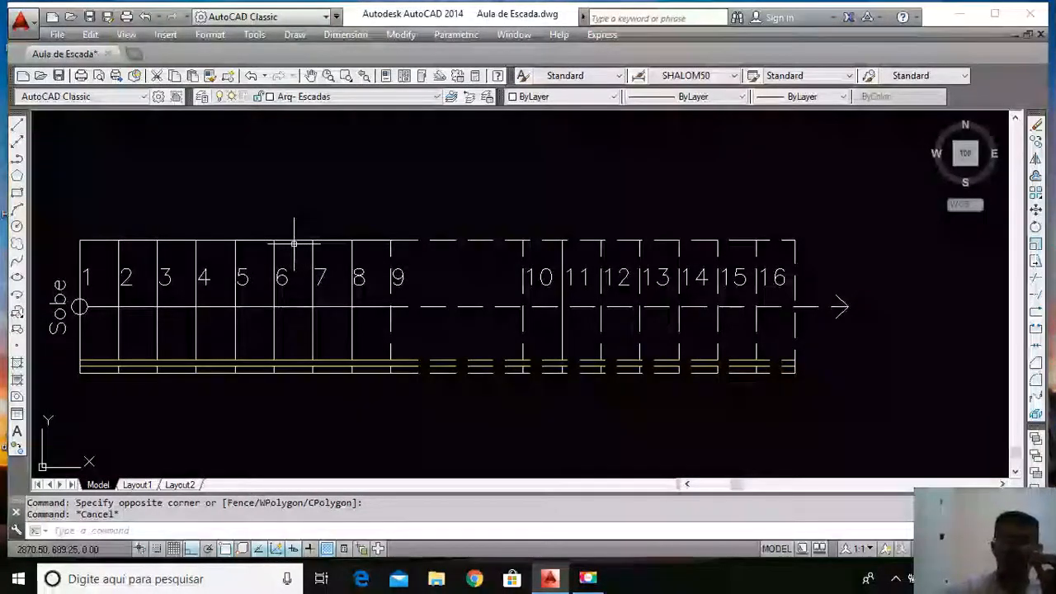
{"action": "type", "text": "o"}
{"action": "key", "text": "Return"}
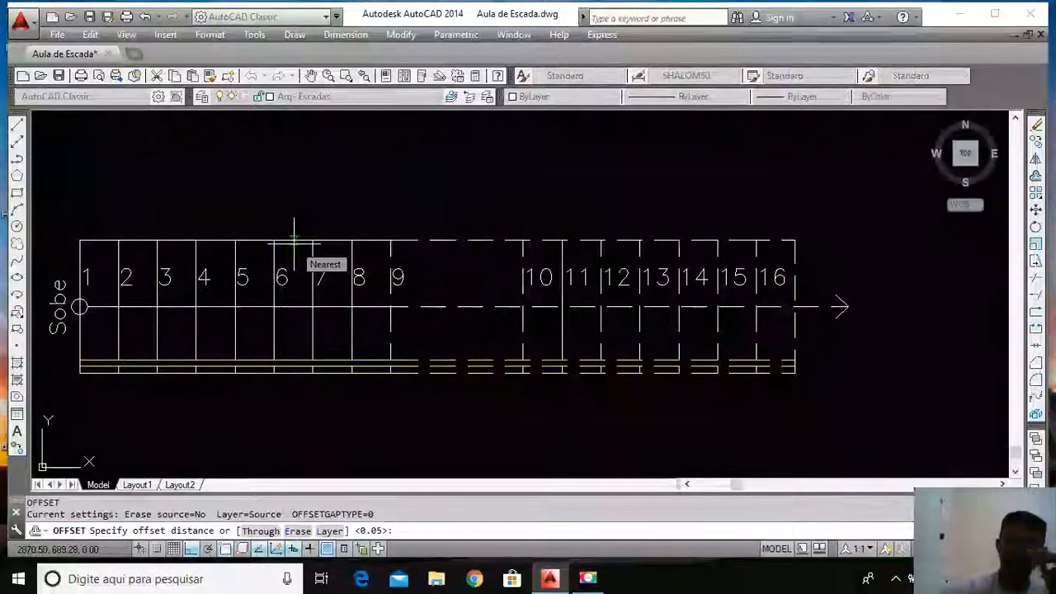
{"action": "key", "text": "Return"}
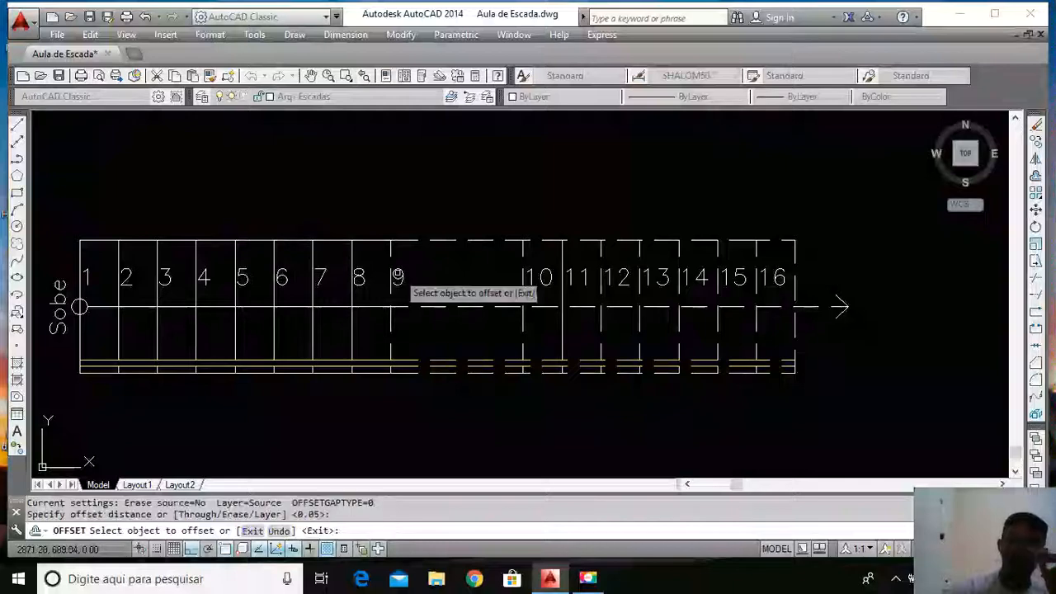
{"action": "left_click", "coordinate": [327, 241]}
{"action": "left_click", "coordinate": [413, 235]}
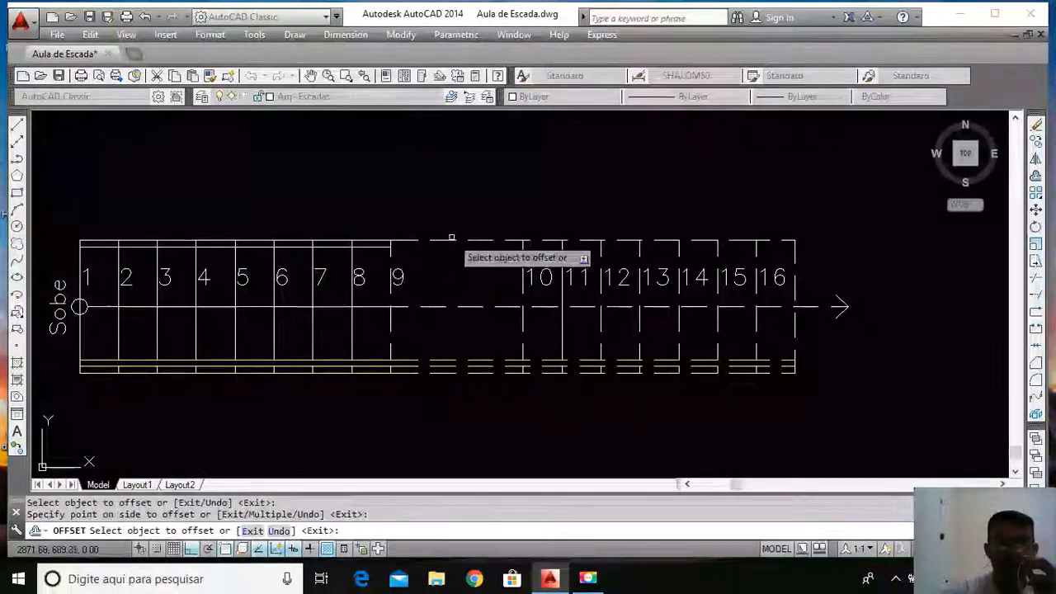
{"action": "left_click", "coordinate": [448, 241]}
{"action": "left_click", "coordinate": [784, 268]}
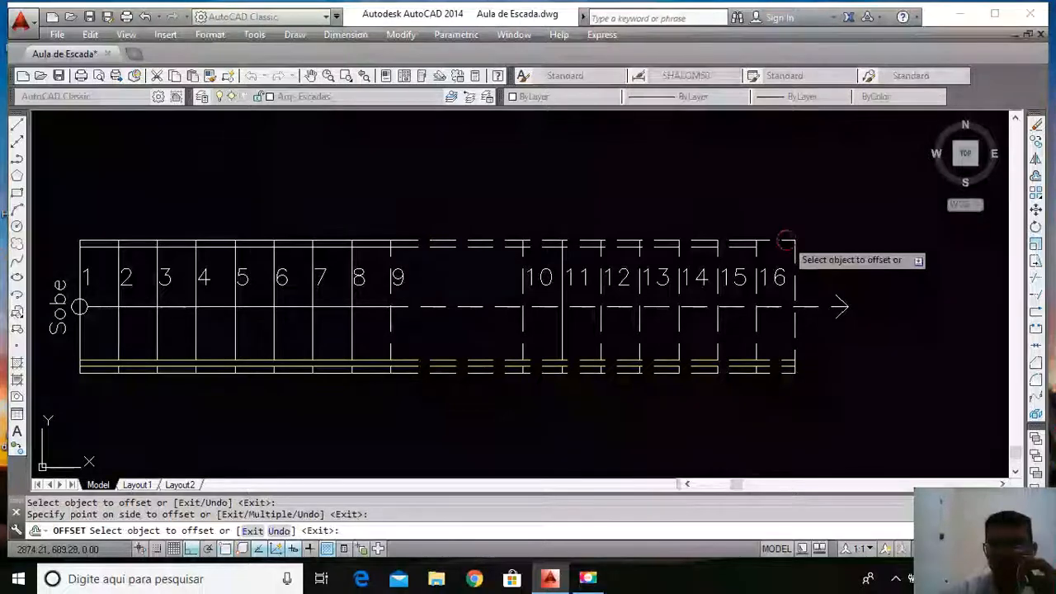
{"action": "key", "text": "Return"}
Offset the three new upper line segments another 0.05 inward to form the second parallel line, and end the Offset command
{"action": "key", "text": "Return"}
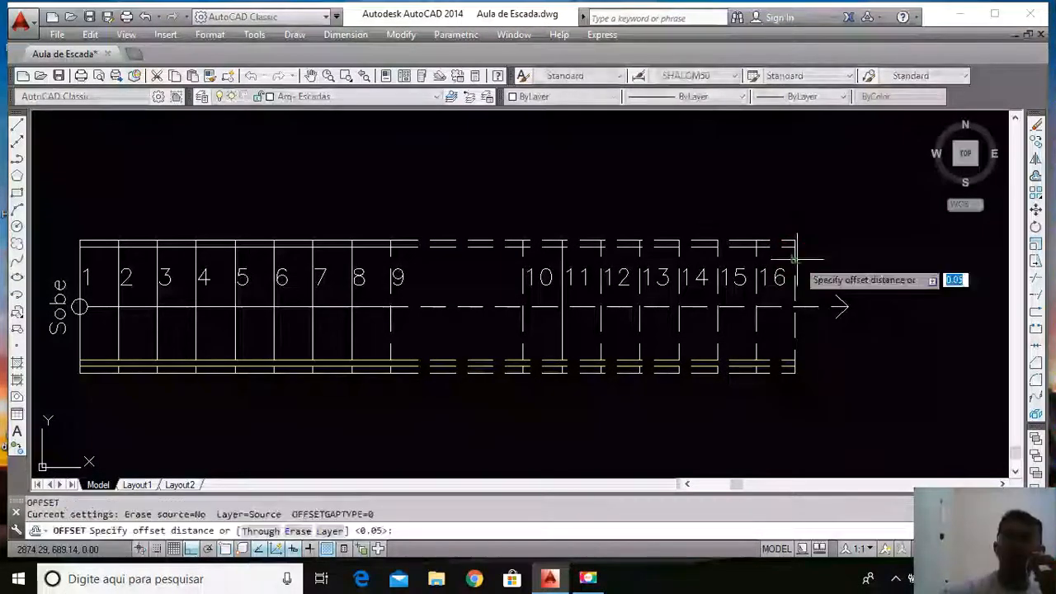
{"action": "key", "text": "Return"}
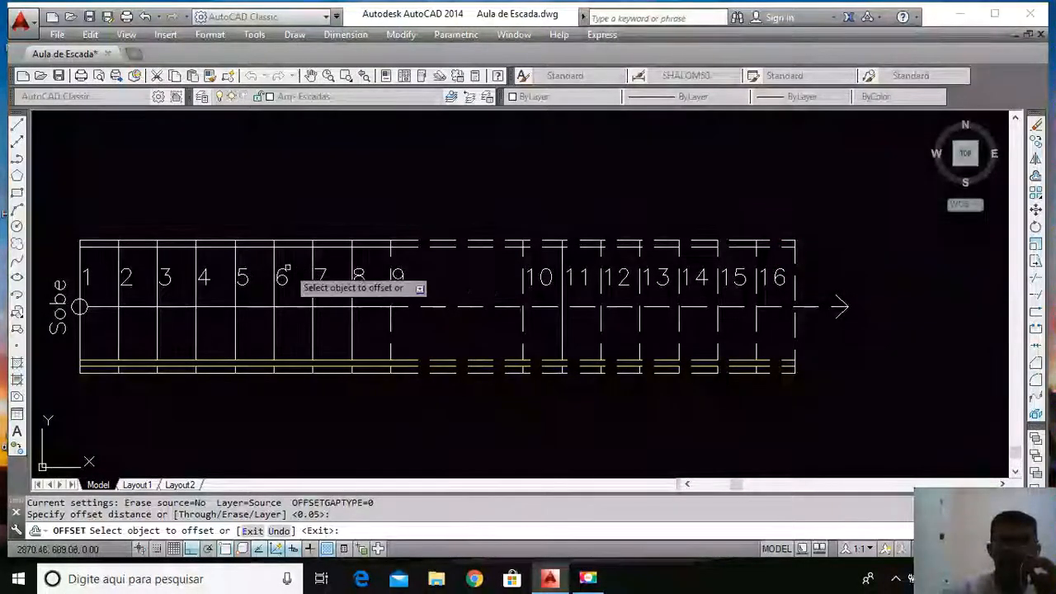
{"action": "left_click", "coordinate": [328, 241]}
{"action": "left_click", "coordinate": [396, 258]}
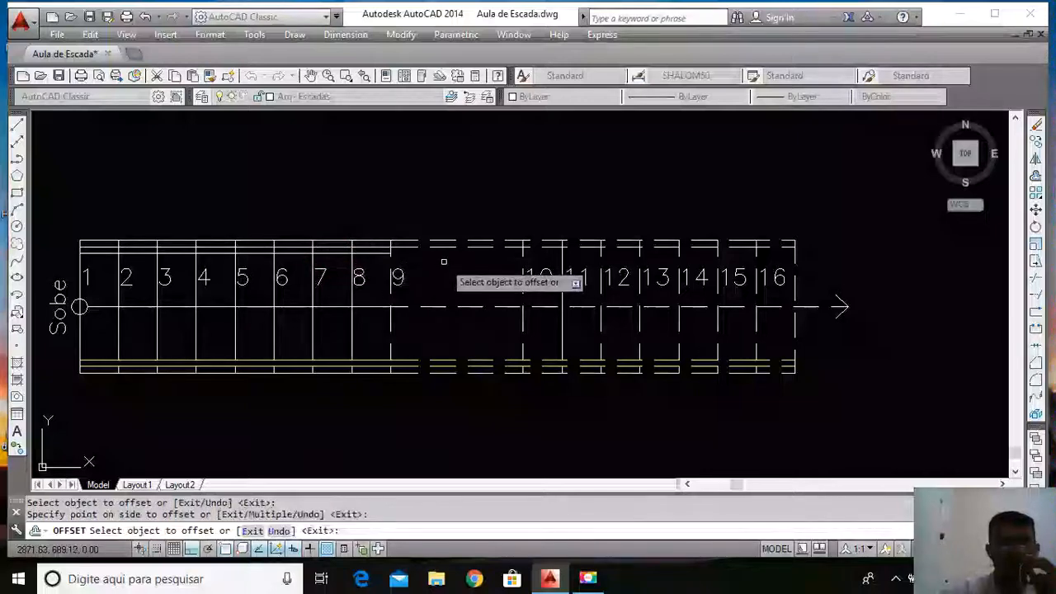
{"action": "left_click", "coordinate": [440, 244]}
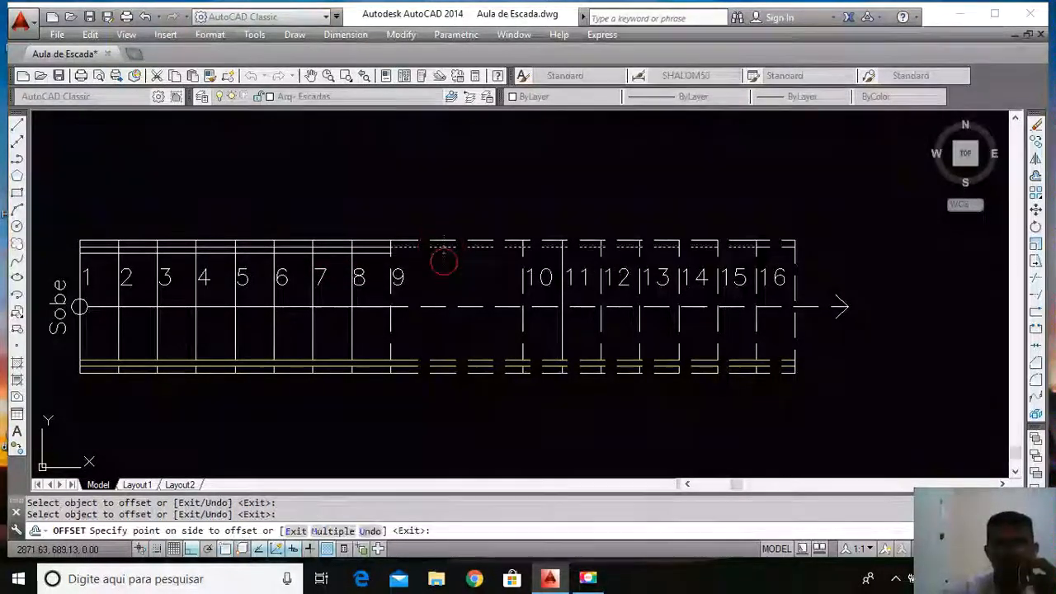
{"action": "left_click", "coordinate": [441, 256]}
{"action": "left_click", "coordinate": [785, 246]}
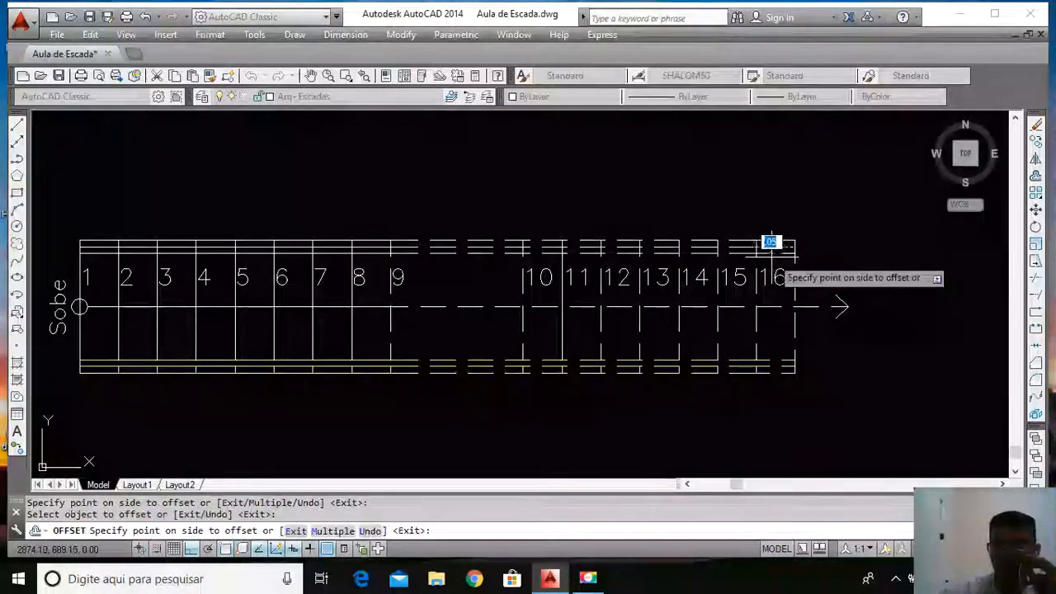
{"action": "left_click", "coordinate": [768, 258]}
{"action": "key", "text": "Return"}
Trim the riser lines at steps 2, 3 and 4 between the two upper parallel lines, using all objects as cutting edges
{"action": "type", "text": "t"}
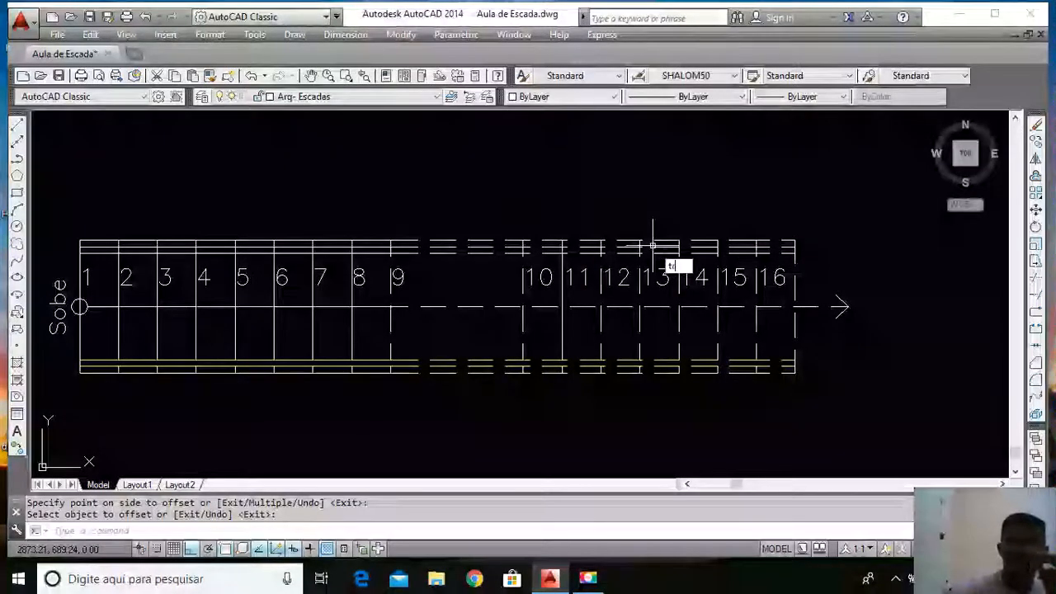
{"action": "type", "text": "r"}
{"action": "key", "text": "Return"}
{"action": "key", "text": "Return"}
{"action": "scroll", "coordinate": [127, 249], "scroll_direction": "up", "scroll_amount": 5}
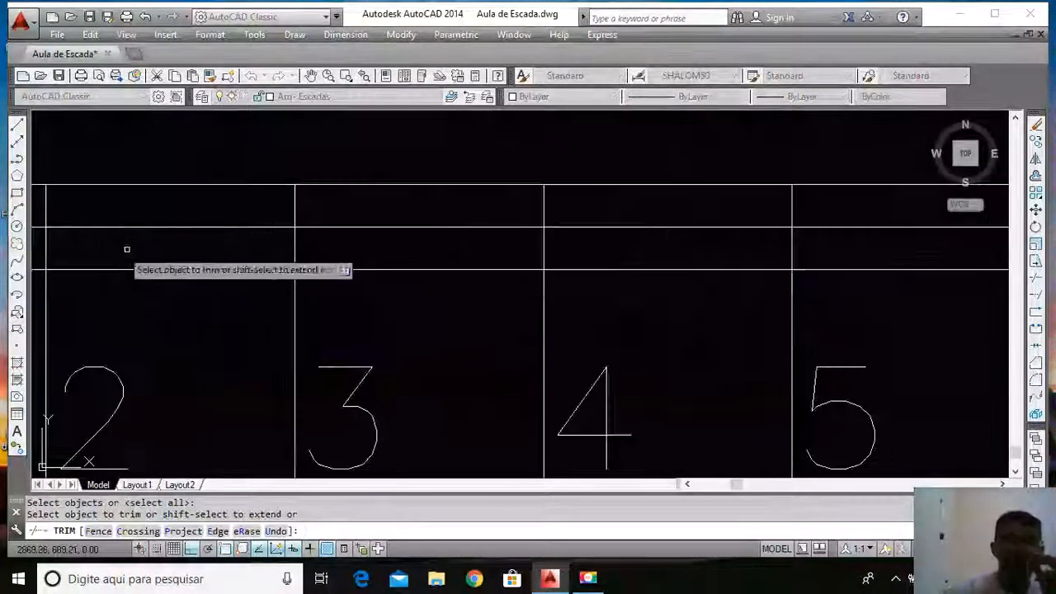
{"action": "left_click", "coordinate": [82, 253]}
{"action": "left_click", "coordinate": [40, 261]}
{"action": "left_click", "coordinate": [316, 256]}
{"action": "left_click", "coordinate": [288, 247]}
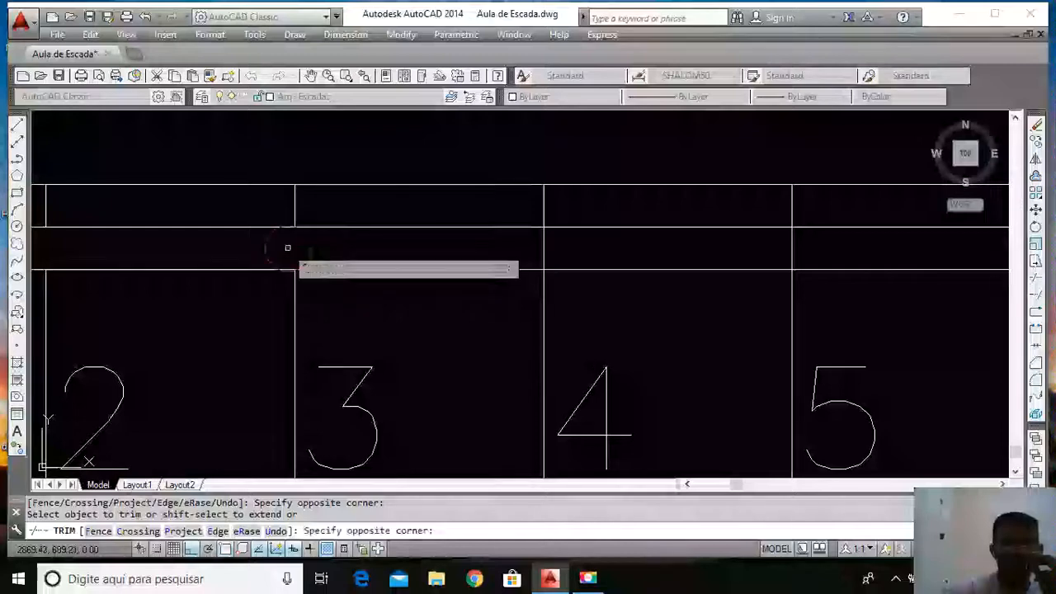
{"action": "left_click", "coordinate": [572, 241]}
{"action": "left_click", "coordinate": [533, 245]}
Trim the riser lines at steps 5 to 8 between the two upper handrail lines
{"action": "scroll", "coordinate": [356, 270], "scroll_direction": "down", "scroll_amount": 4}
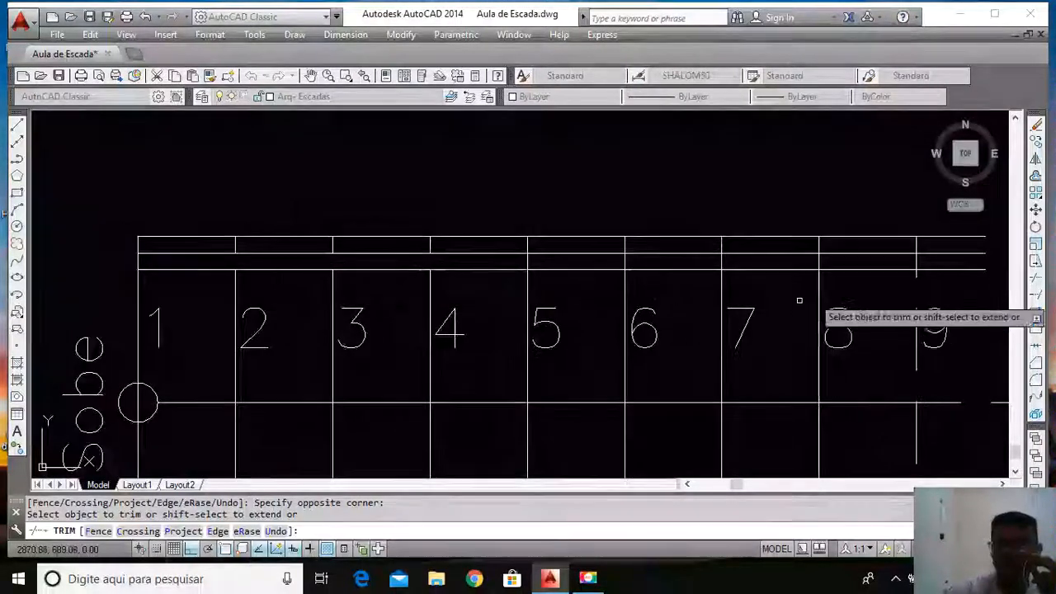
{"action": "scroll", "coordinate": [799, 300], "scroll_direction": "up", "scroll_amount": 3}
{"action": "left_click", "coordinate": [829, 252]}
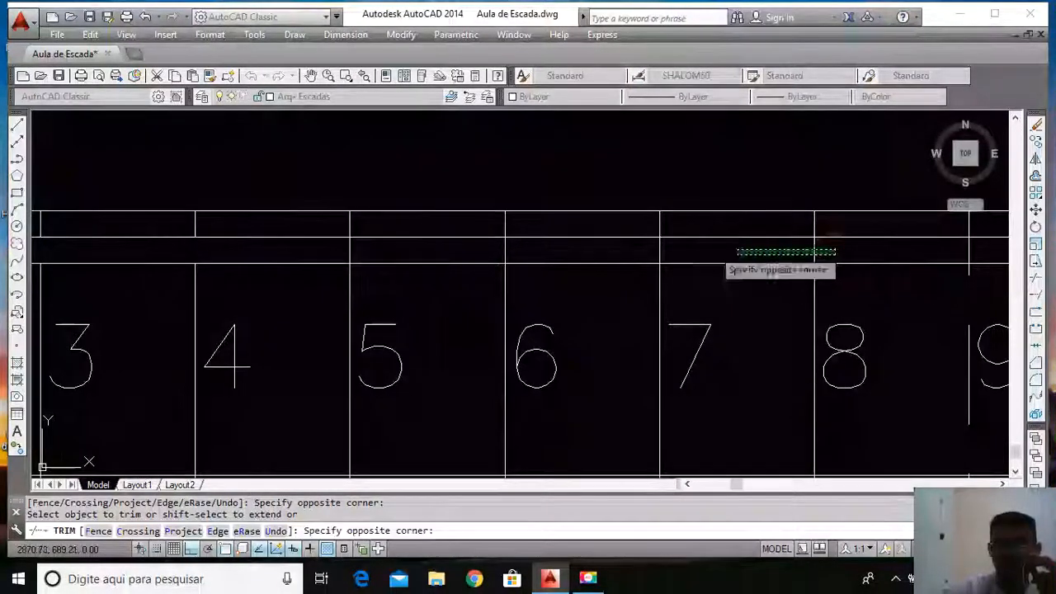
{"action": "left_click", "coordinate": [283, 245]}
Trim the riser lines at steps 10 to 16 between the two upper handrail lines and end the Trim command
{"action": "scroll", "coordinate": [259, 245], "scroll_direction": "down", "scroll_amount": 4}
{"action": "scroll", "coordinate": [584, 256], "scroll_direction": "up", "scroll_amount": 3}
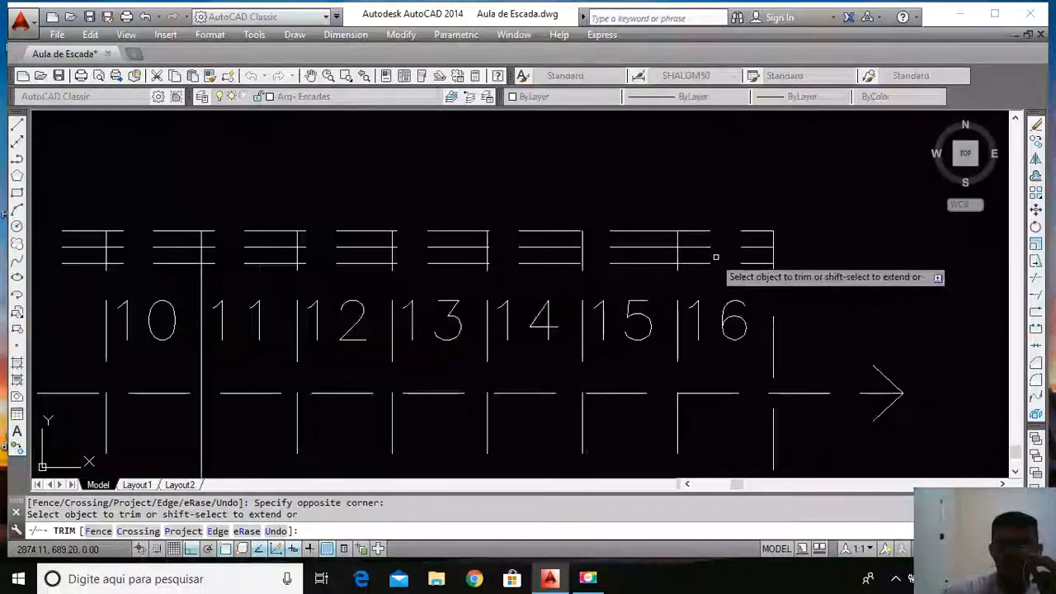
{"action": "left_click", "coordinate": [713, 256]}
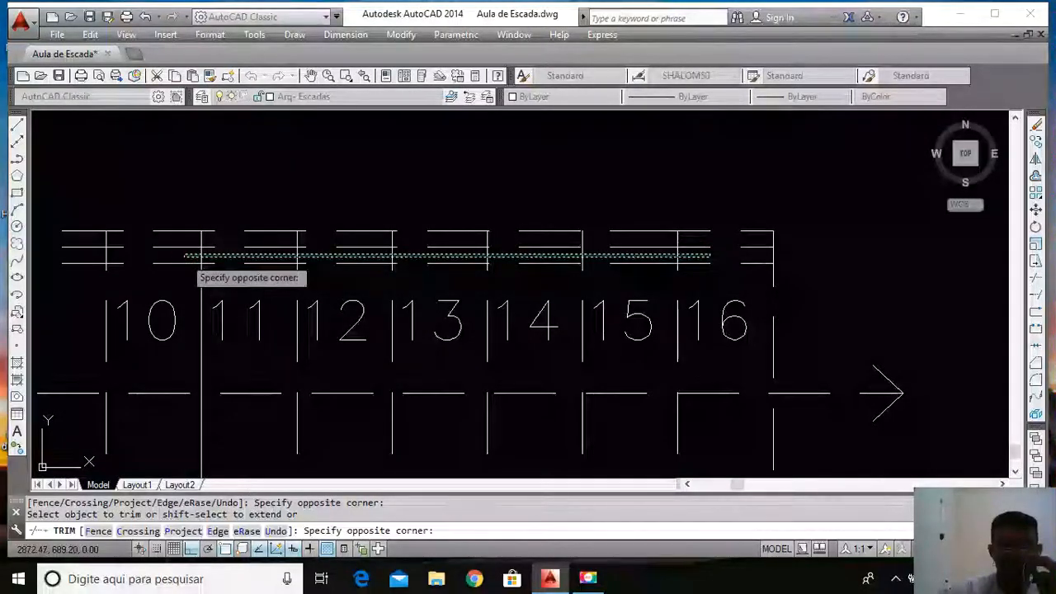
{"action": "left_click", "coordinate": [185, 257]}
{"action": "scroll", "coordinate": [679, 289], "scroll_direction": "down", "scroll_amount": 3}
{"action": "scroll", "coordinate": [446, 286], "scroll_direction": "up", "scroll_amount": 3}
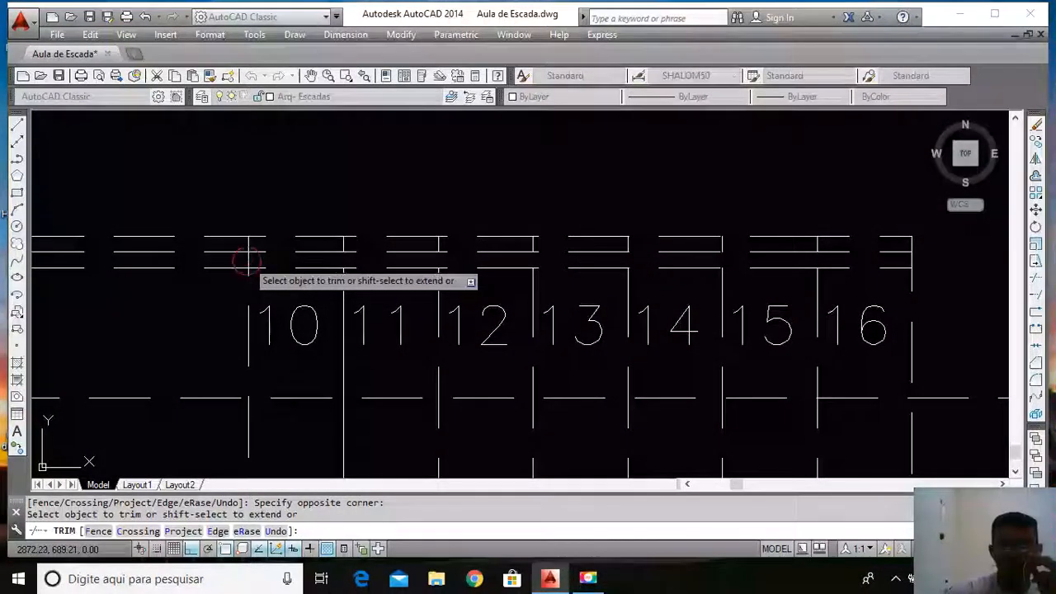
{"action": "scroll", "coordinate": [560, 264], "scroll_direction": "down", "scroll_amount": 2}
{"action": "key", "text": "Escape"}
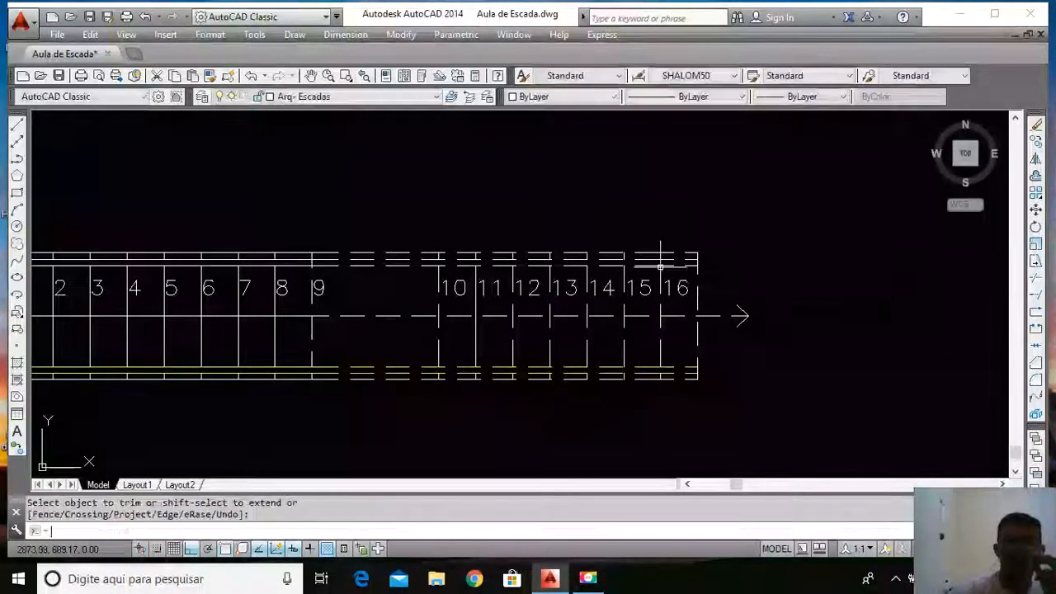
Trim the riser line at step 9 between the two upper handrail lines, using all objects as cutting edges
{"action": "scroll", "coordinate": [338, 251], "scroll_direction": "up", "scroll_amount": 4}
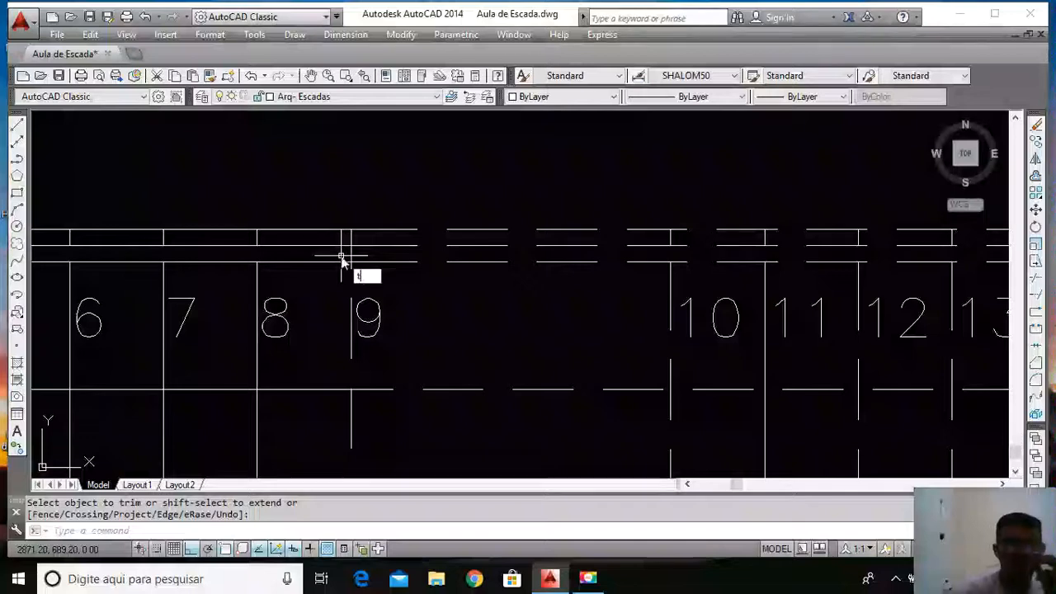
{"action": "type", "text": "tr"}
{"action": "key", "text": "Return"}
{"action": "key", "text": "Return"}
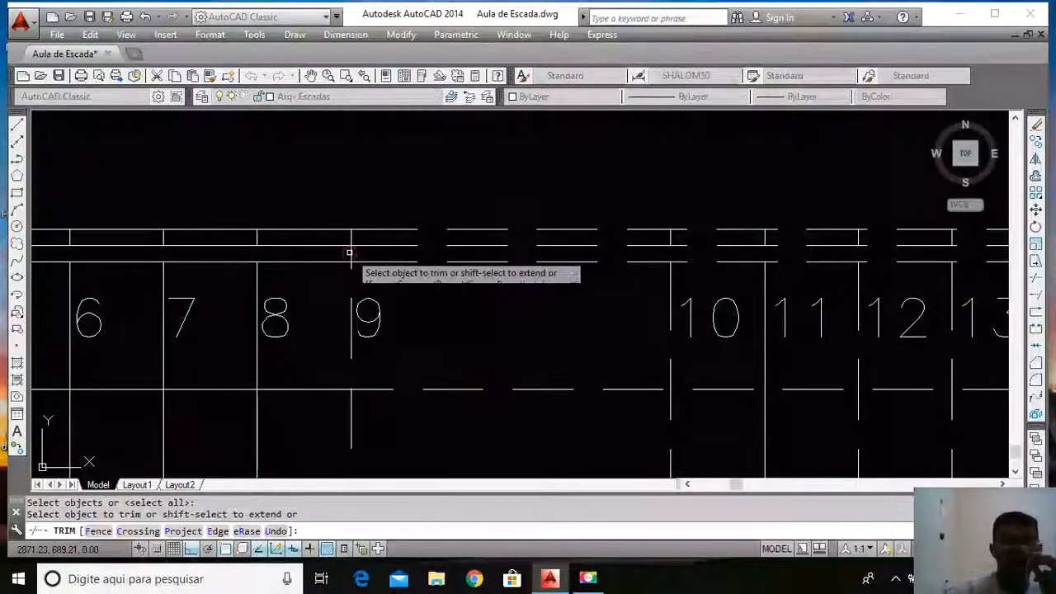
{"action": "key", "text": "Return"}
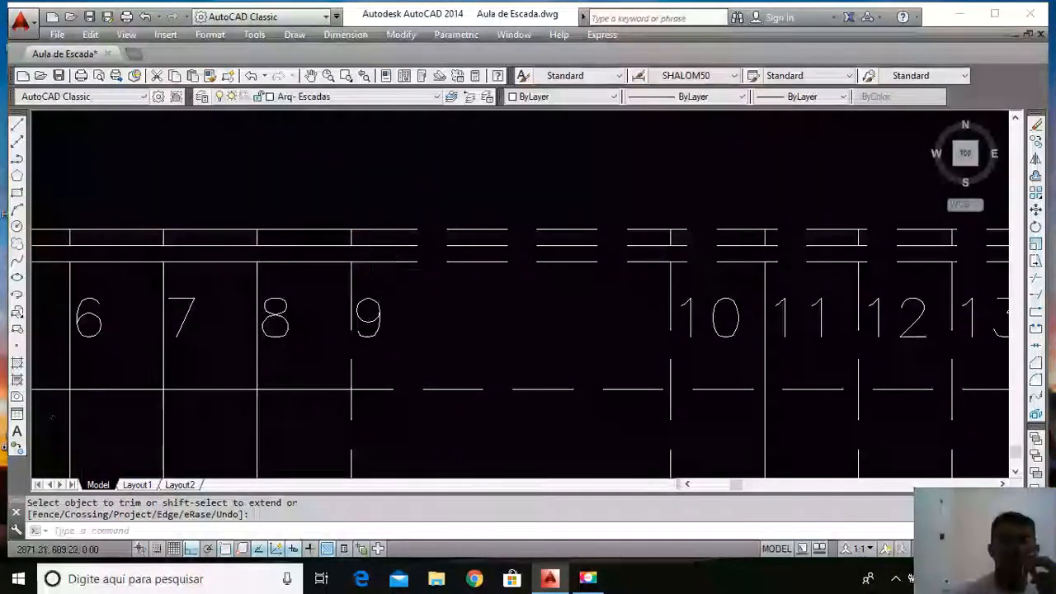
Move all segments of the two upper handrail lines to the Arq- Corrimão layer and clear the selection
{"action": "scroll", "coordinate": [382, 245], "scroll_direction": "up", "scroll_amount": 4}
{"action": "left_click", "coordinate": [381, 241]}
{"action": "left_click", "coordinate": [354, 301]}
{"action": "left_click", "coordinate": [259, 228]}
{"action": "left_click", "coordinate": [212, 300]}
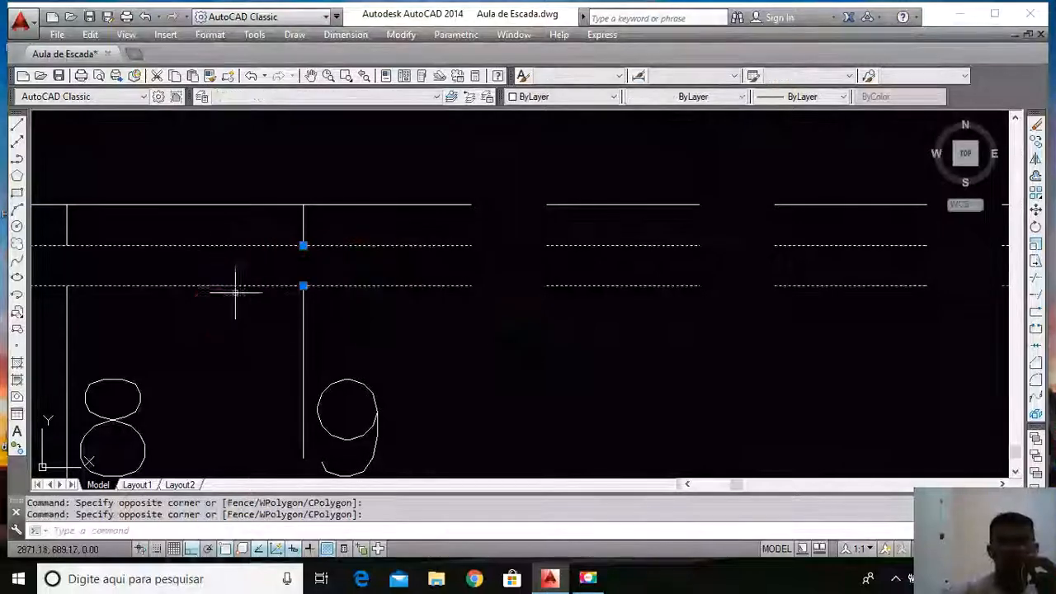
{"action": "scroll", "coordinate": [235, 291], "scroll_direction": "down", "scroll_amount": 5}
{"action": "scroll", "coordinate": [606, 293], "scroll_direction": "up", "scroll_amount": 4}
{"action": "left_click", "coordinate": [632, 285]}
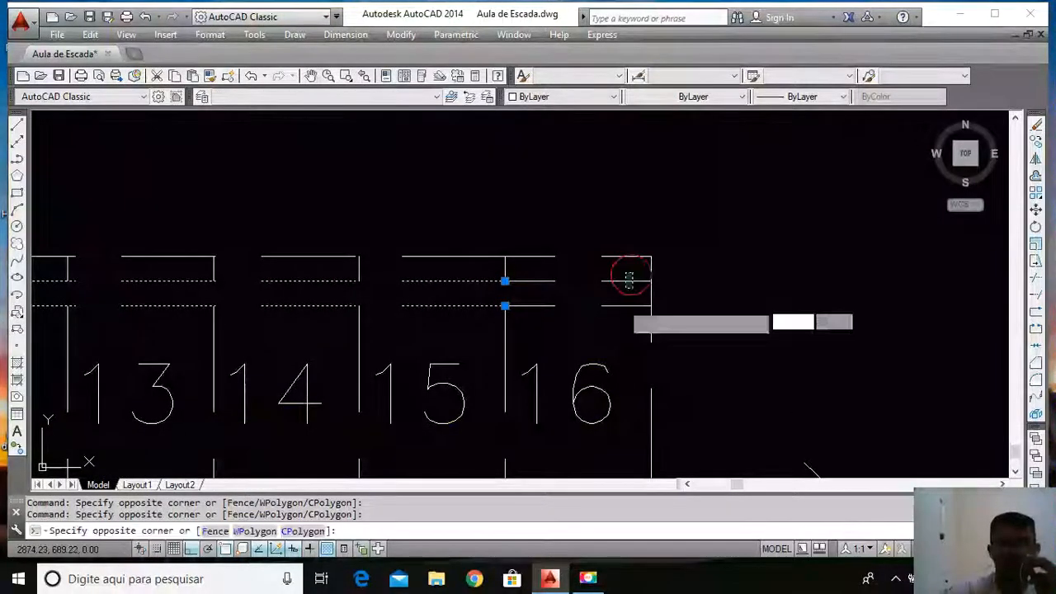
{"action": "left_click", "coordinate": [583, 340]}
{"action": "left_click", "coordinate": [358, 97]}
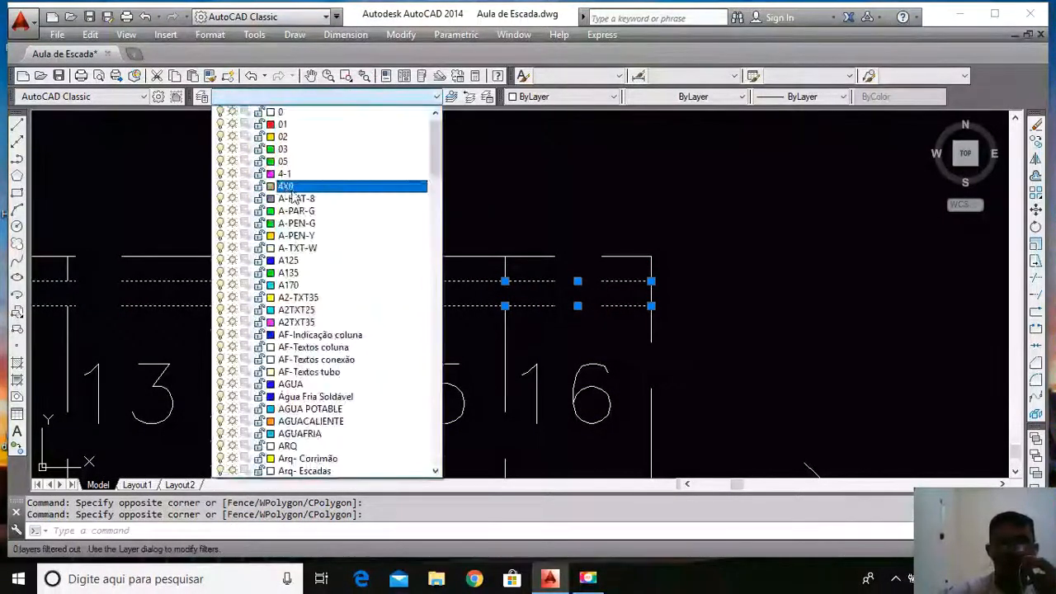
{"action": "left_click", "coordinate": [330, 458]}
{"action": "scroll", "coordinate": [562, 223], "scroll_direction": "down", "scroll_amount": 4}
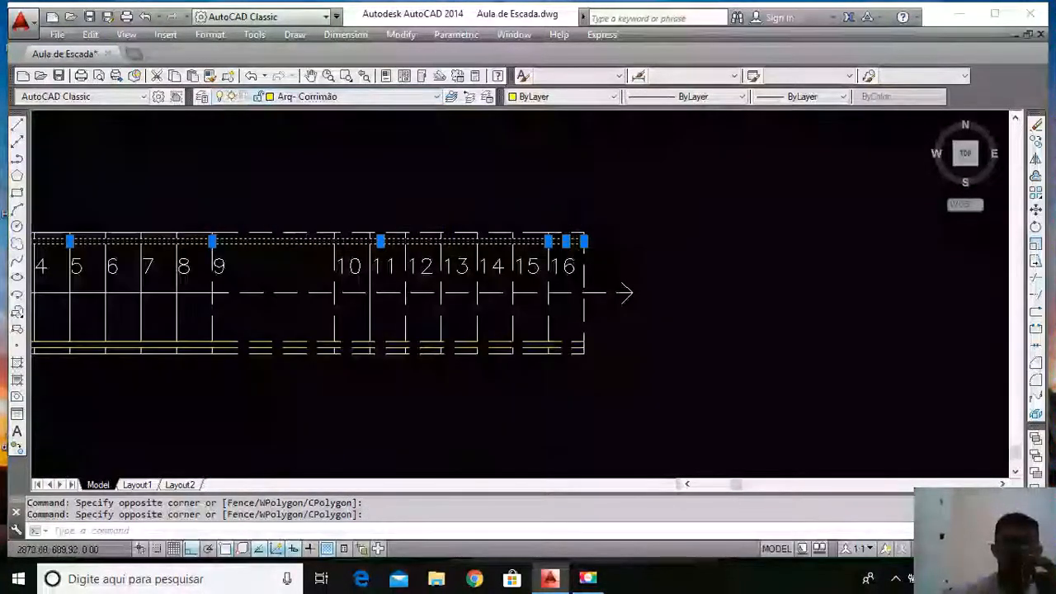
{"action": "scroll", "coordinate": [370, 284], "scroll_direction": "down", "scroll_amount": 3}
{"action": "scroll", "coordinate": [523, 300], "scroll_direction": "up", "scroll_amount": 5}
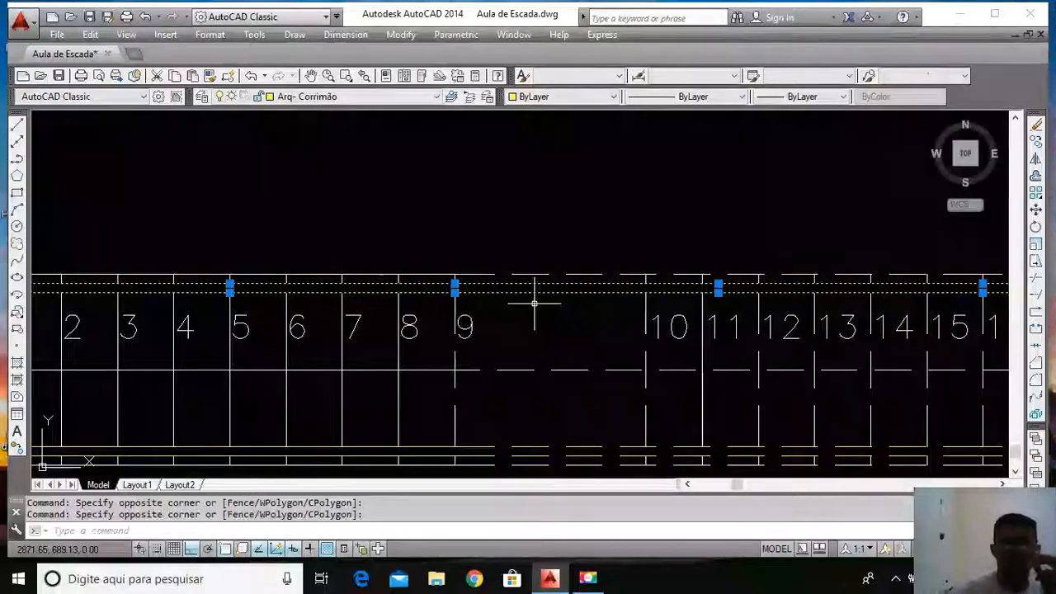
{"action": "key", "text": "Escape"}
Set the linetype of the upper handrail's segments from step 9 to the stair's end to HIDDEN2
{"action": "scroll", "coordinate": [534, 350], "scroll_direction": "up", "scroll_amount": 2}
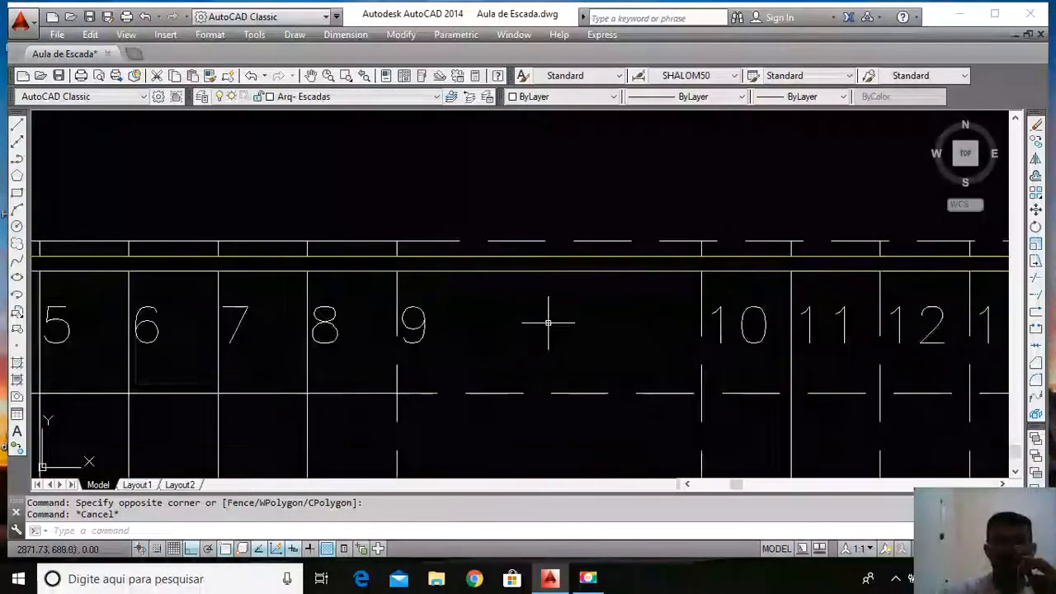
{"action": "left_click", "coordinate": [546, 284]}
{"action": "left_click", "coordinate": [523, 254]}
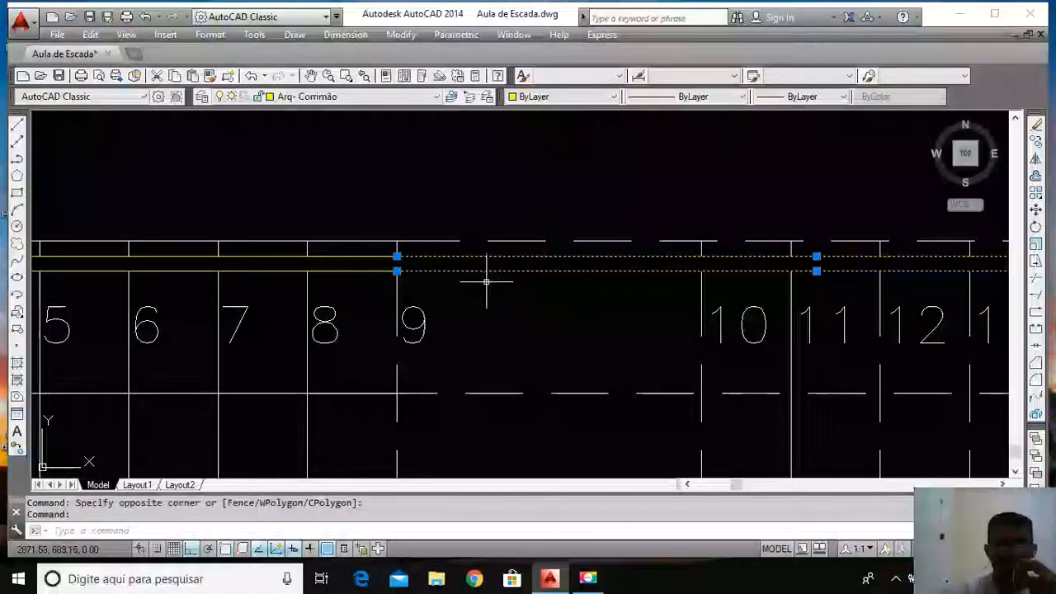
{"action": "scroll", "coordinate": [484, 278], "scroll_direction": "down", "scroll_amount": 4}
{"action": "scroll", "coordinate": [538, 293], "scroll_direction": "up", "scroll_amount": 4}
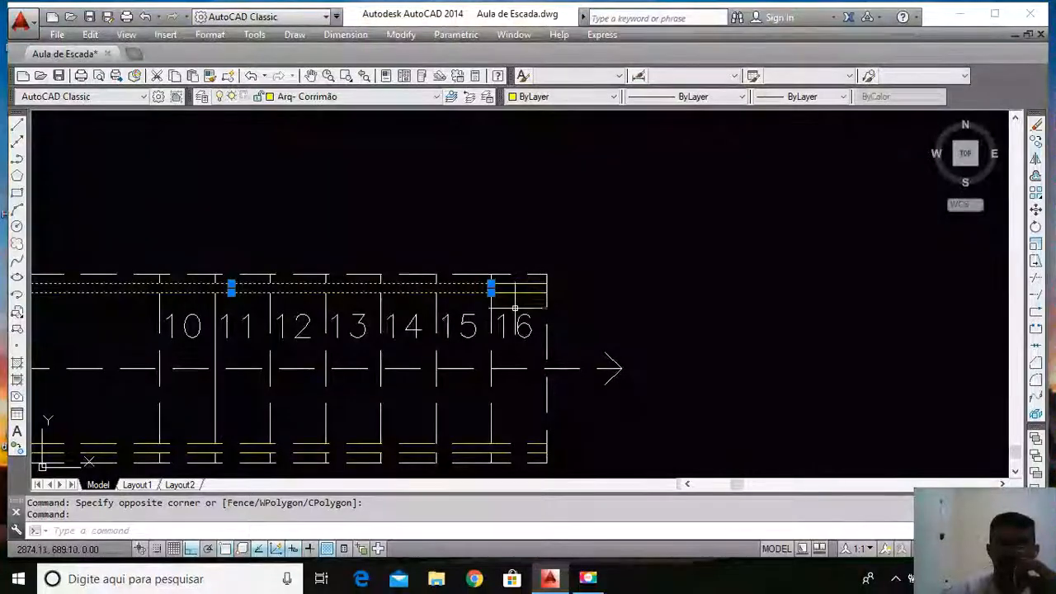
{"action": "scroll", "coordinate": [528, 289], "scroll_direction": "up", "scroll_amount": 4}
{"action": "left_click", "coordinate": [524, 298]}
{"action": "left_click", "coordinate": [497, 256]}
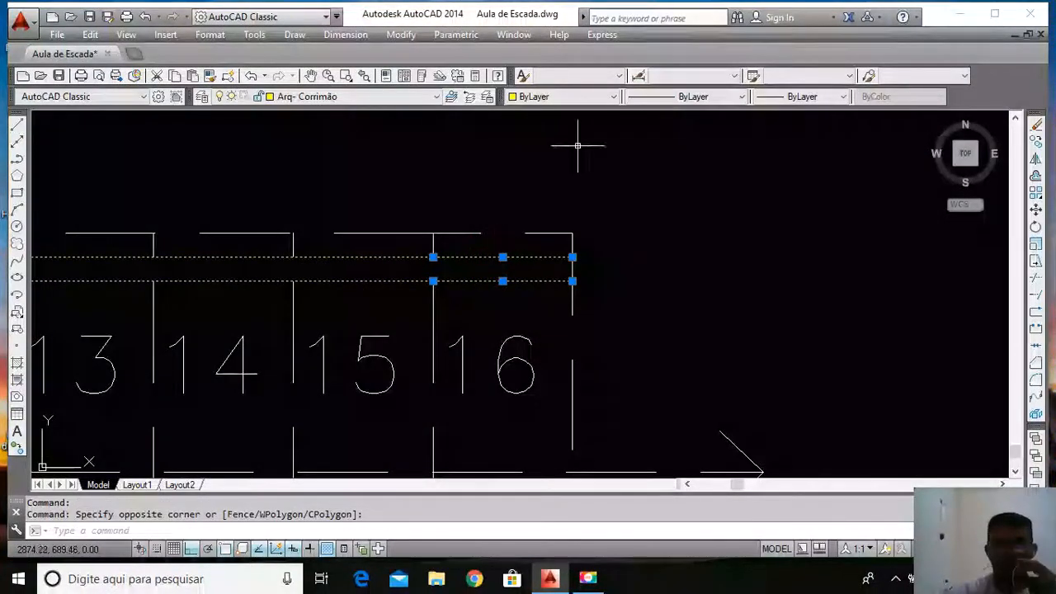
{"action": "left_click", "coordinate": [697, 97]}
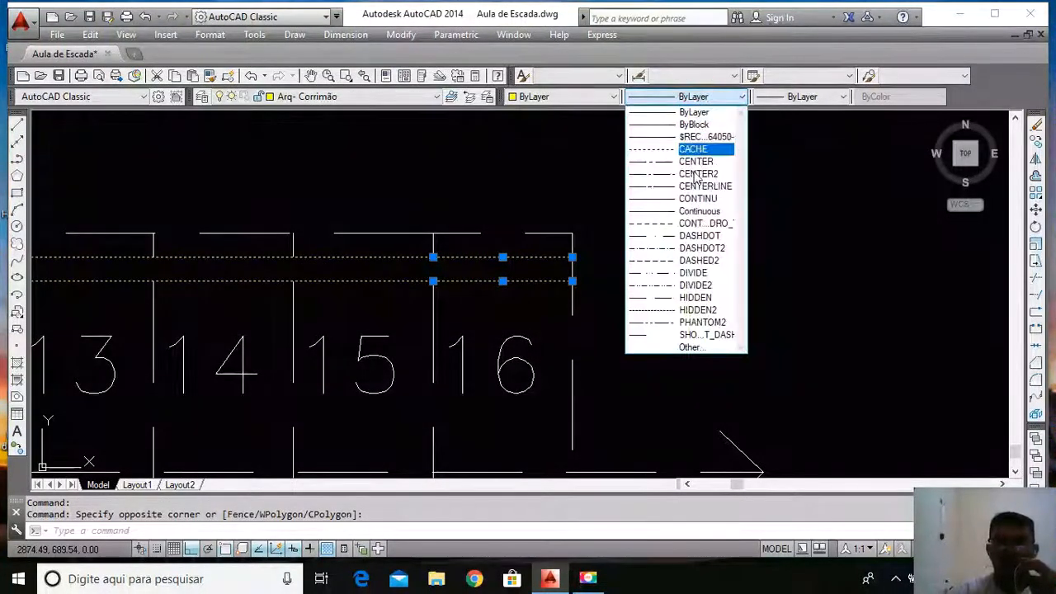
{"action": "left_click", "coordinate": [698, 310]}
{"action": "scroll", "coordinate": [647, 247], "scroll_direction": "down", "scroll_amount": 5}
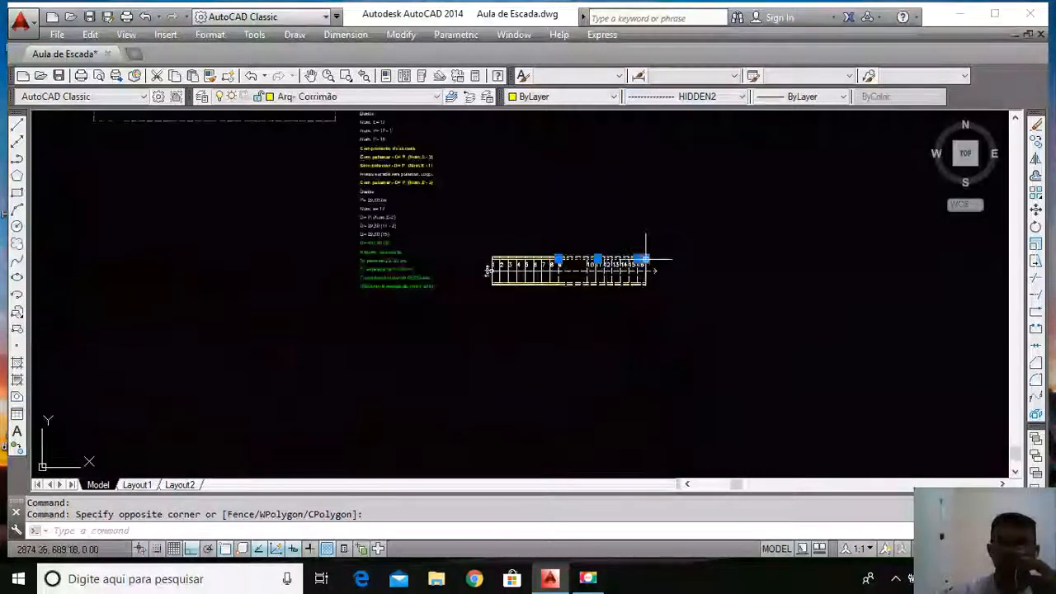
{"action": "scroll", "coordinate": [564, 284], "scroll_direction": "up", "scroll_amount": 5}
{"action": "key", "text": "Escape"}
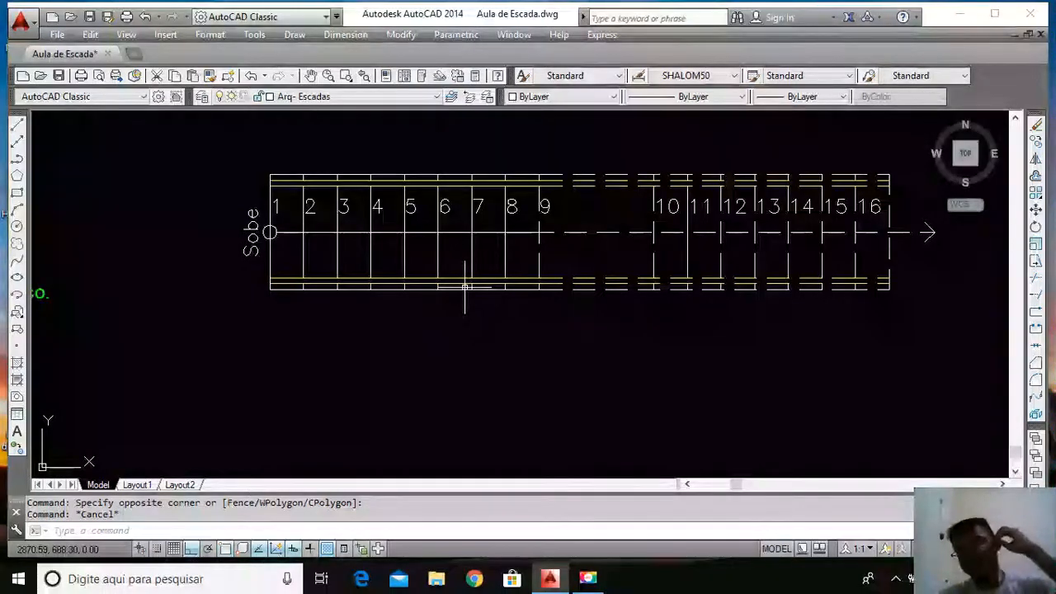
Copy the complete stair with its numbers, arrow and Sobe label about 21.4 units to the left, beyond the calculation notes
{"action": "scroll", "coordinate": [468, 306], "scroll_direction": "down", "scroll_amount": 2}
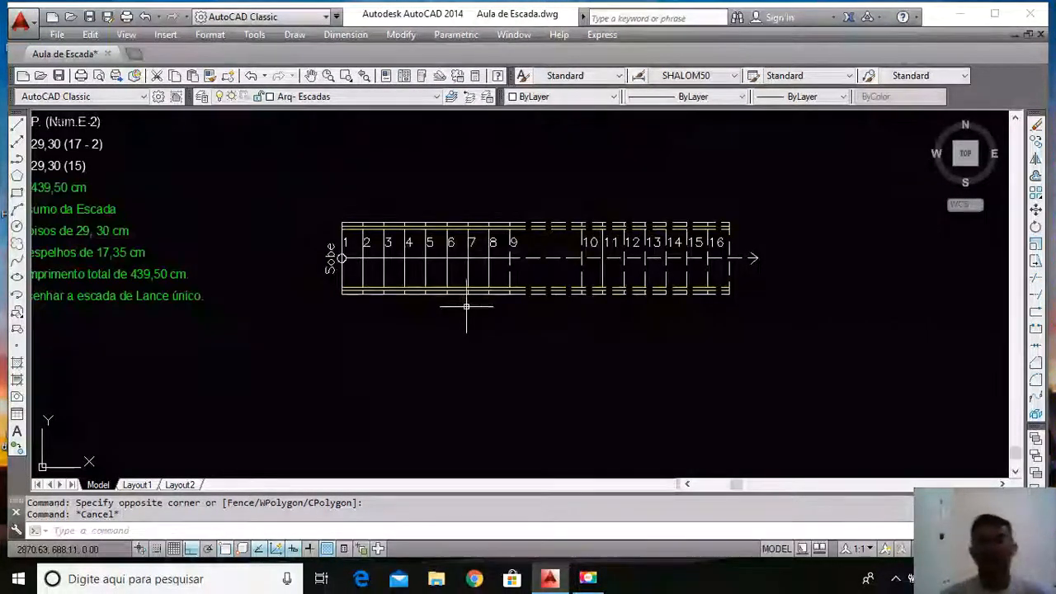
{"action": "left_click", "coordinate": [288, 162]}
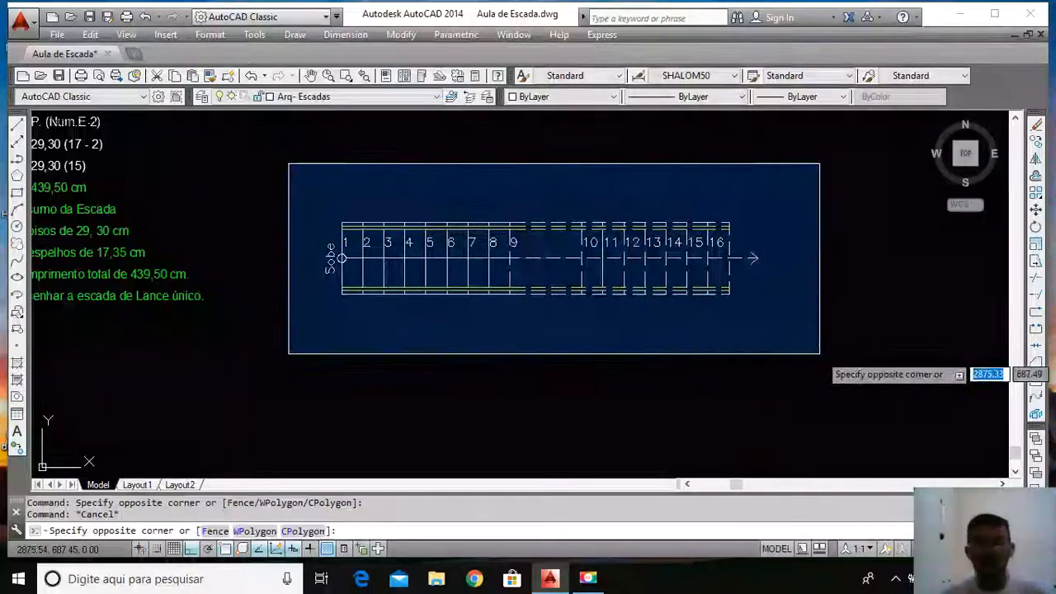
{"action": "left_click", "coordinate": [817, 356]}
{"action": "type", "text": "co"}
{"action": "key", "text": "Return"}
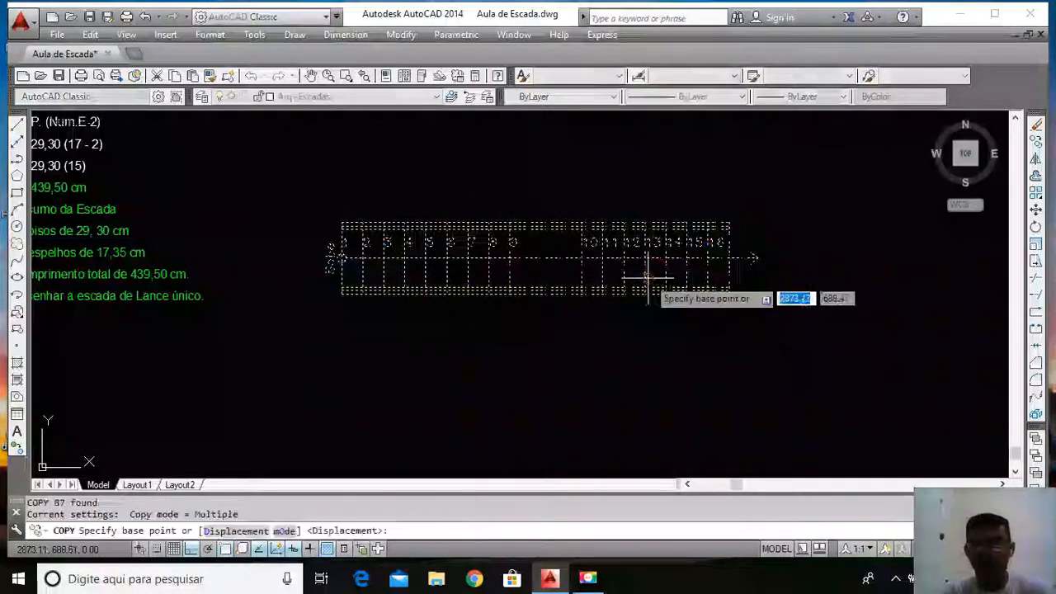
{"action": "left_click", "coordinate": [648, 278]}
{"action": "scroll", "coordinate": [976, 347], "scroll_direction": "down", "scroll_amount": 3}
{"action": "scroll", "coordinate": [835, 320], "scroll_direction": "down", "scroll_amount": 4}
{"action": "scroll", "coordinate": [657, 305], "scroll_direction": "up", "scroll_amount": 4}
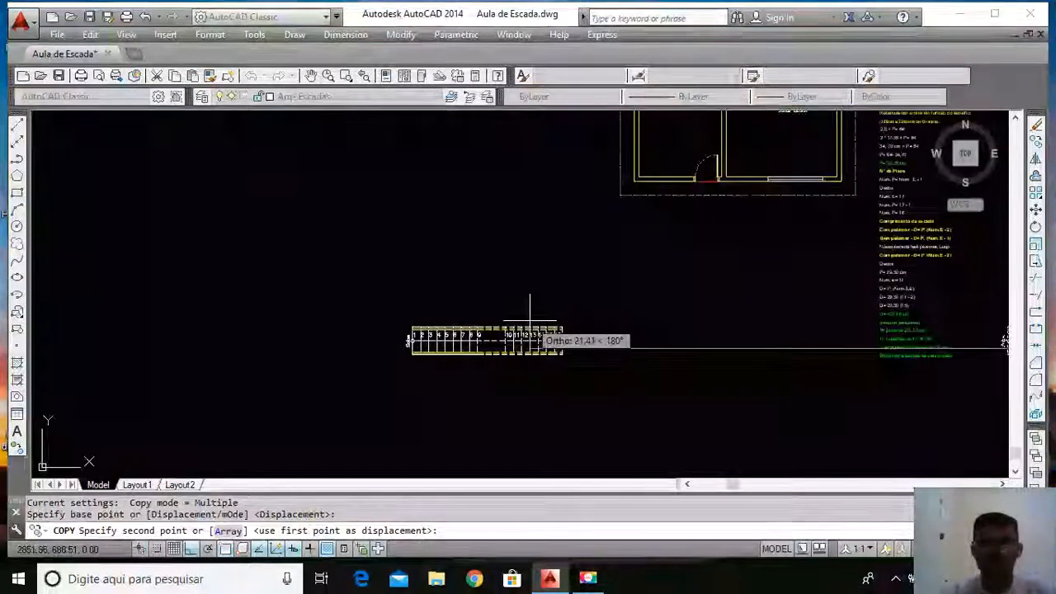
{"action": "left_click", "coordinate": [528, 320]}
{"action": "key", "text": "Escape"}
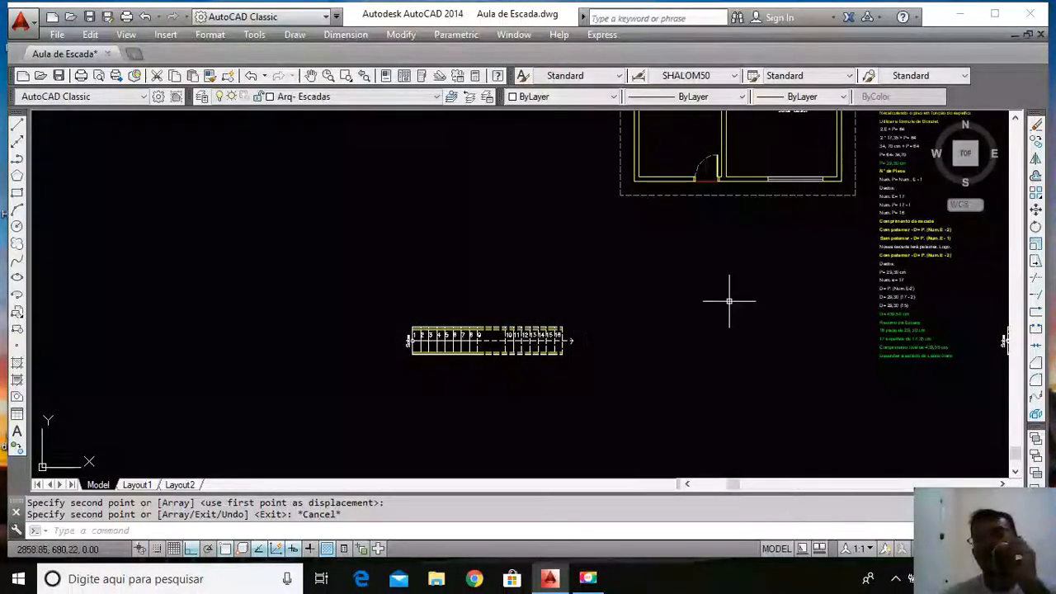
Examine the floor plan's Sala, its entrance door and its outer wall for a place to fit the stair
{"action": "scroll", "coordinate": [698, 272], "scroll_direction": "down", "scroll_amount": 2}
{"action": "scroll", "coordinate": [679, 355], "scroll_direction": "up", "scroll_amount": 2}
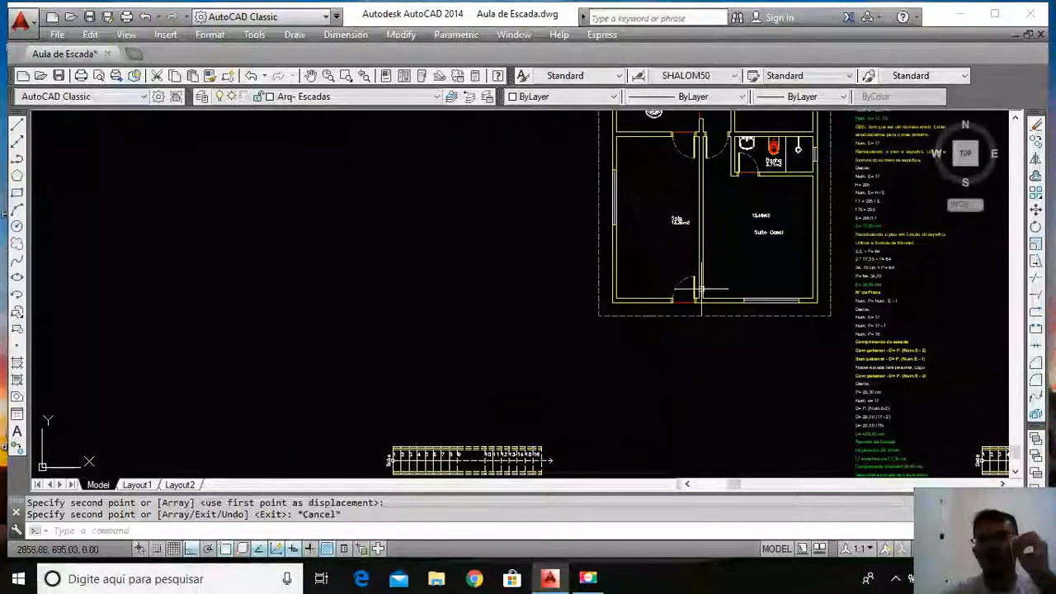
{"action": "scroll", "coordinate": [596, 337], "scroll_direction": "down", "scroll_amount": 2}
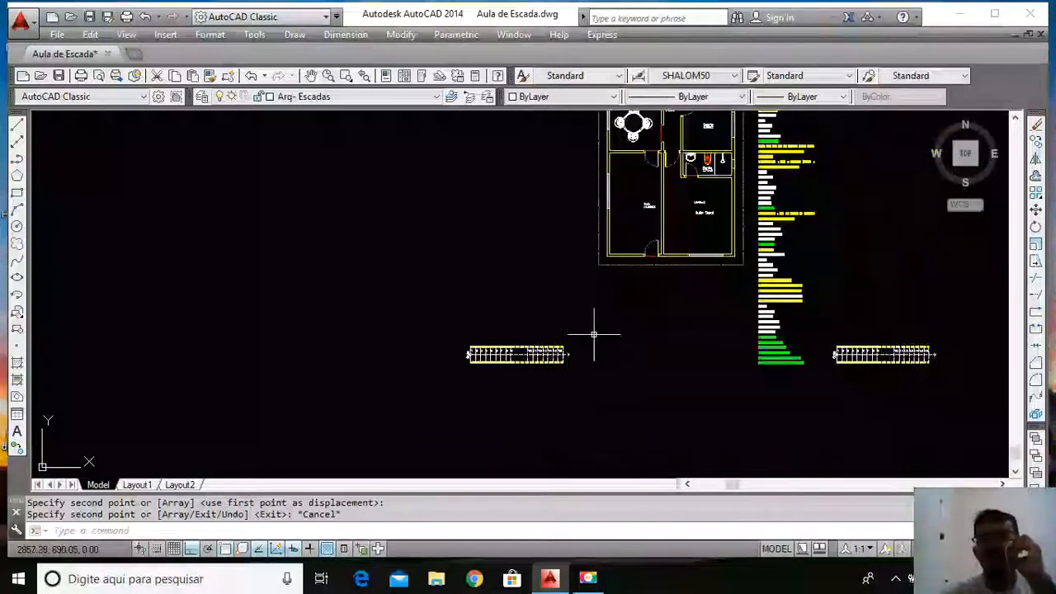
{"action": "scroll", "coordinate": [597, 337], "scroll_direction": "up", "scroll_amount": 2}
{"action": "scroll", "coordinate": [617, 253], "scroll_direction": "up", "scroll_amount": 1}
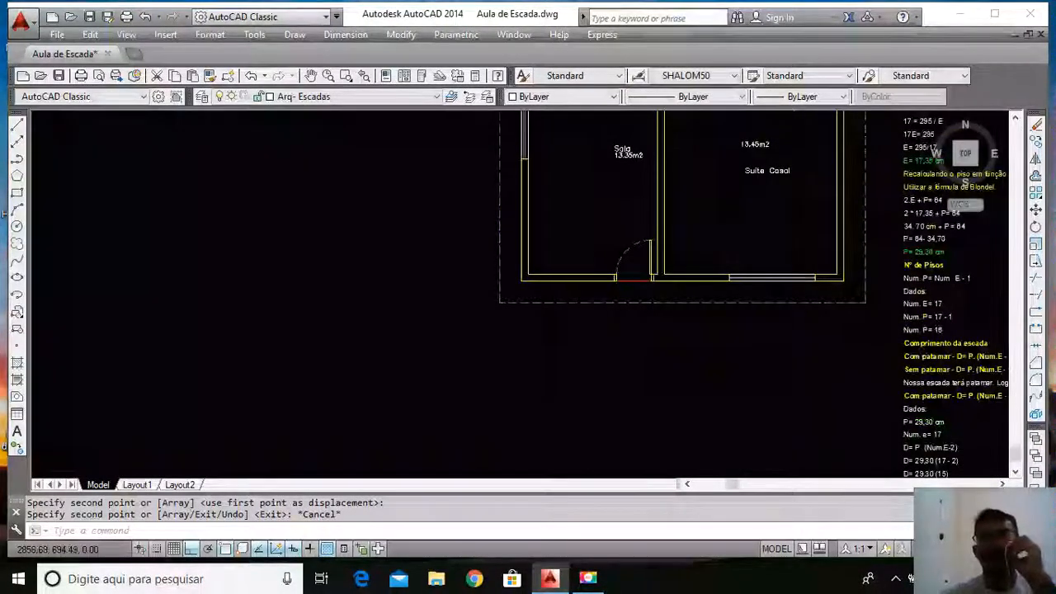
{"action": "scroll", "coordinate": [602, 239], "scroll_direction": "down", "scroll_amount": 3}
{"action": "scroll", "coordinate": [587, 216], "scroll_direction": "up", "scroll_amount": 2}
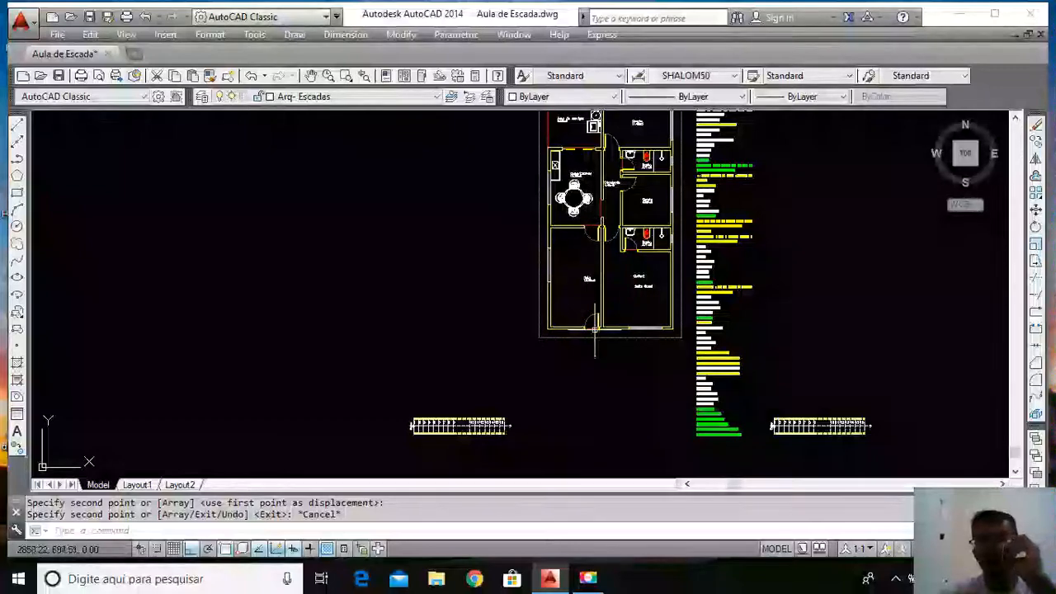
{"action": "scroll", "coordinate": [594, 330], "scroll_direction": "up", "scroll_amount": 4}
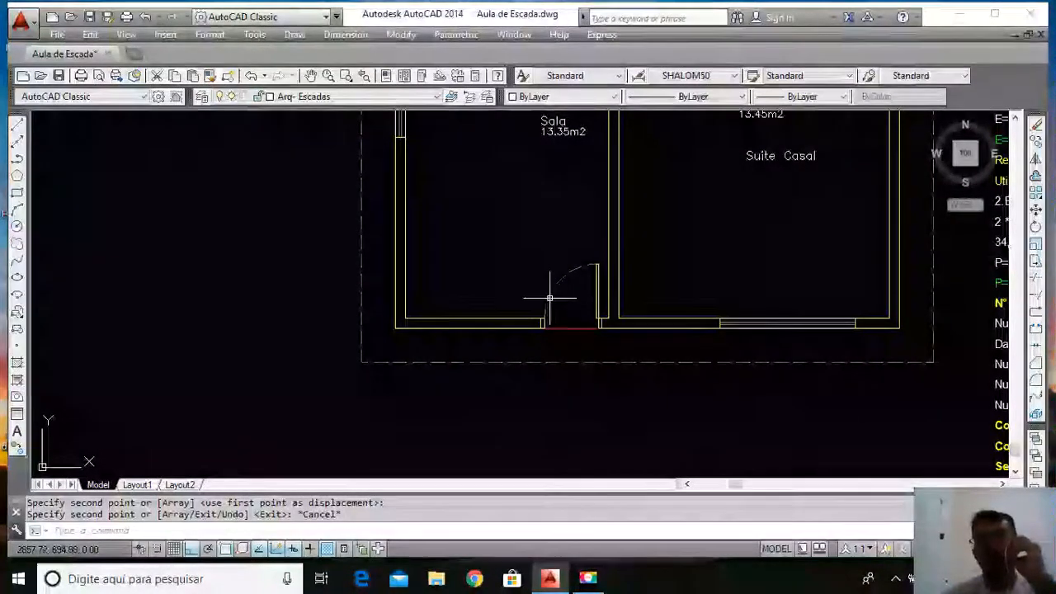
{"action": "scroll", "coordinate": [552, 275], "scroll_direction": "down", "scroll_amount": 4}
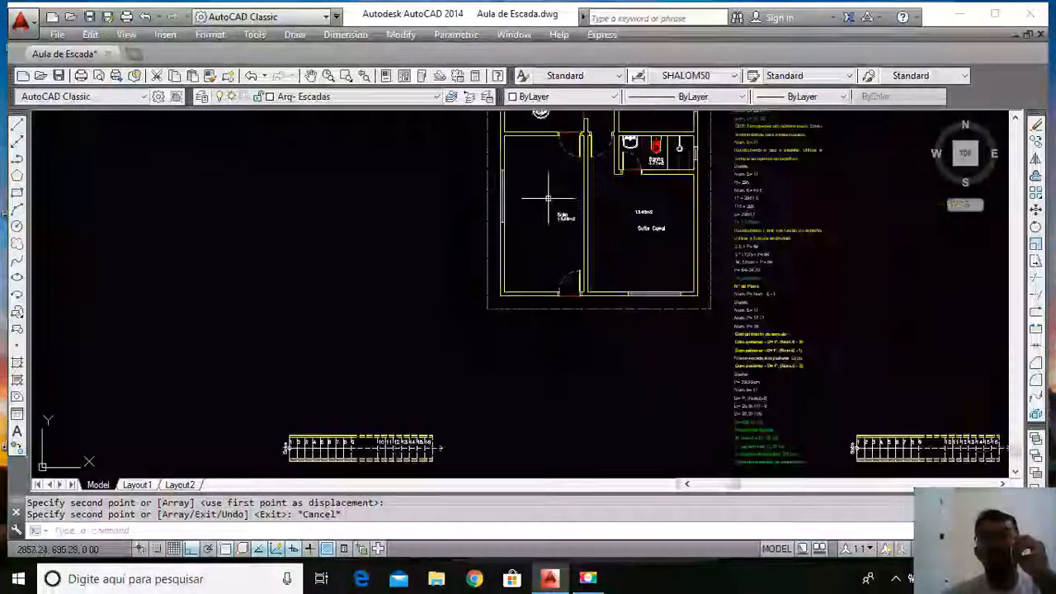
{"action": "scroll", "coordinate": [551, 199], "scroll_direction": "up", "scroll_amount": 2}
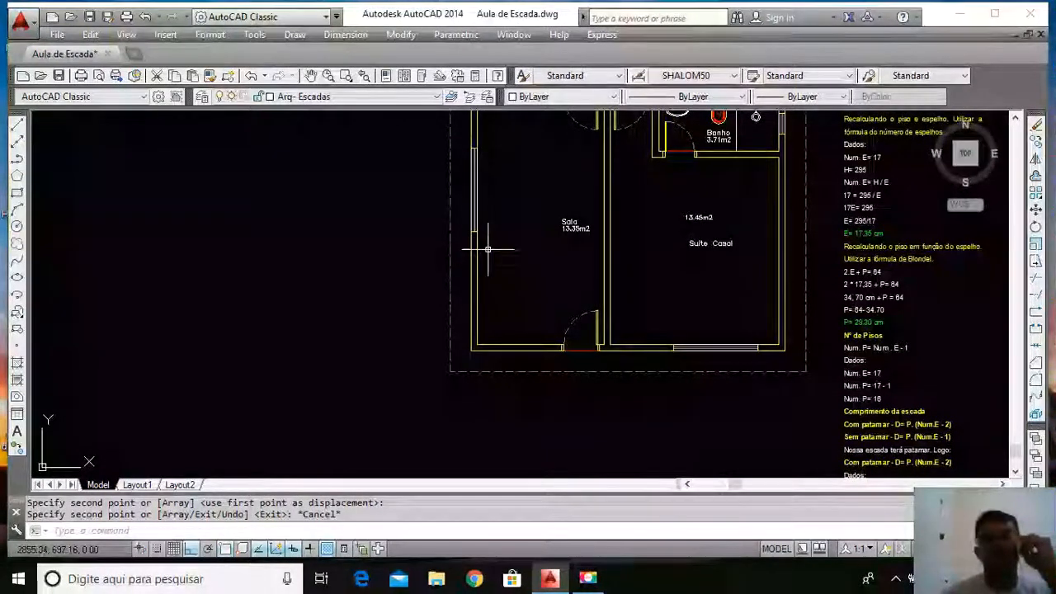
{"action": "scroll", "coordinate": [499, 337], "scroll_direction": "up", "scroll_amount": 4}
{"action": "scroll", "coordinate": [523, 271], "scroll_direction": "down", "scroll_amount": 6}
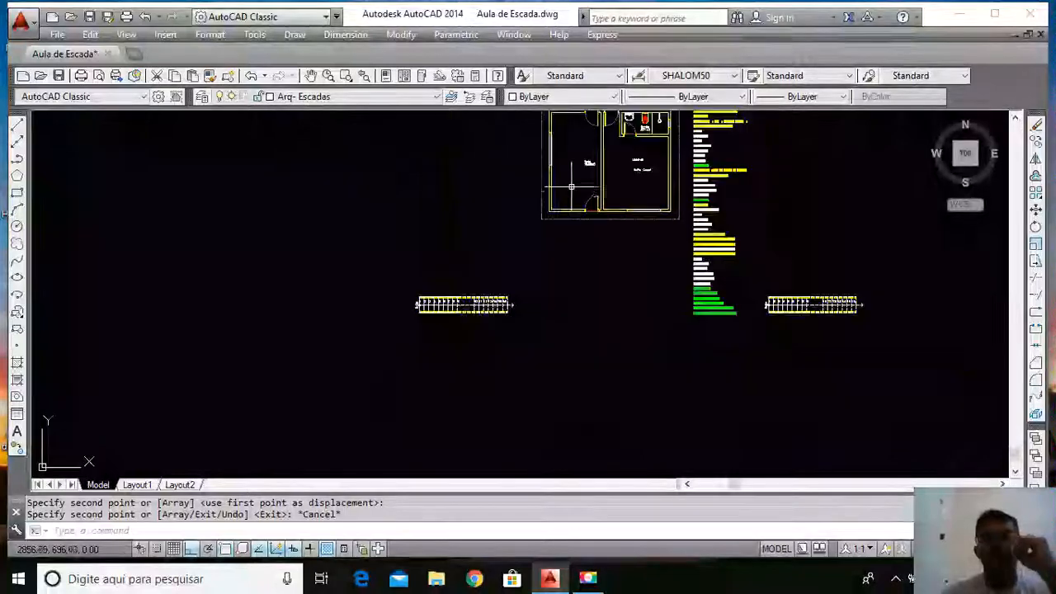
Rotate the copied stair beside the floor plan by 90 degrees so that it runs vertically
{"action": "left_click", "coordinate": [377, 280]}
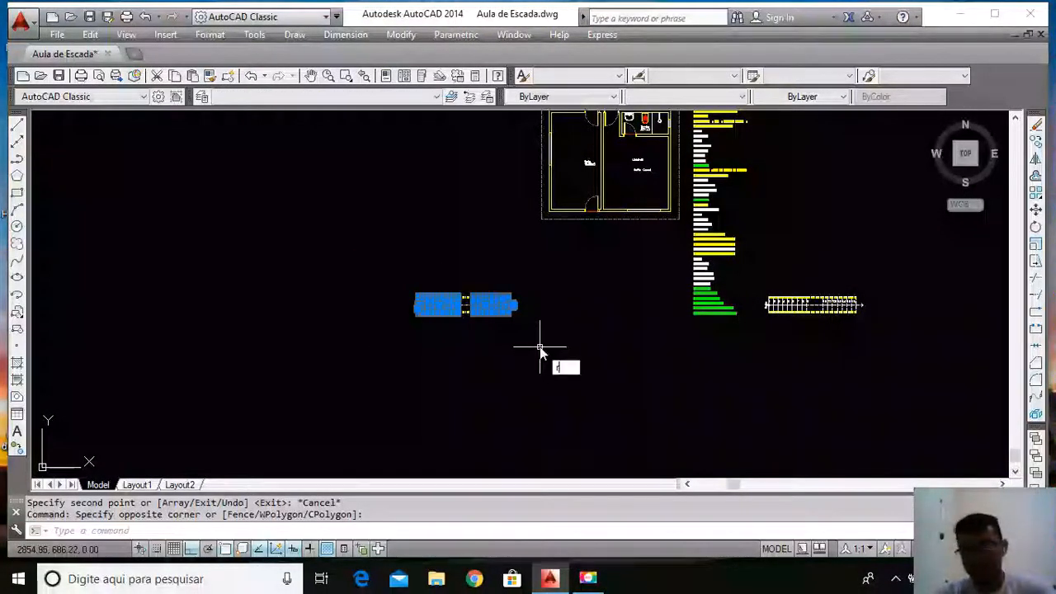
{"action": "left_click", "coordinate": [541, 351]}
{"action": "type", "text": "ro"}
{"action": "key", "text": "Return"}
{"action": "left_click", "coordinate": [487, 301]}
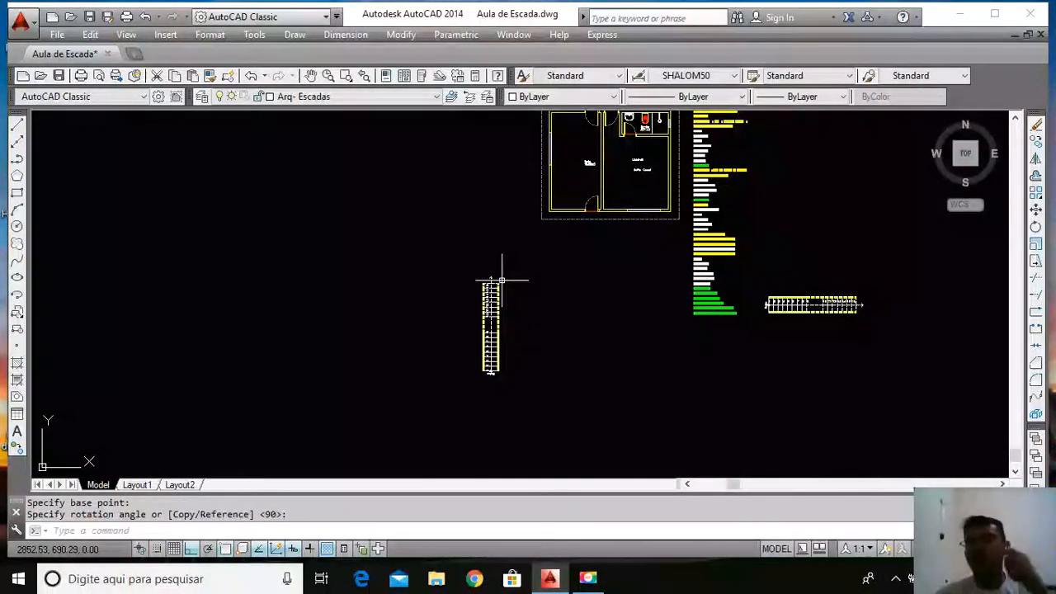
{"action": "key", "text": "Return"}
Try to move the rotated stair into the Sala, with its lower-left corner on the room's lower-left inner wall corner
{"action": "scroll", "coordinate": [494, 346], "scroll_direction": "up", "scroll_amount": 2}
{"action": "left_click", "coordinate": [447, 201]}
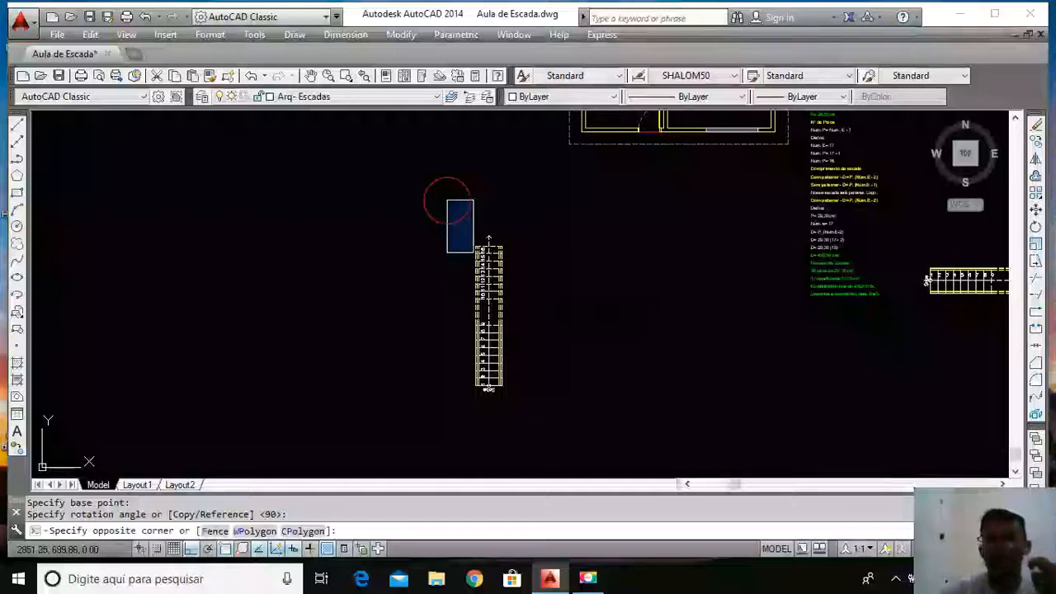
{"action": "left_click", "coordinate": [557, 430]}
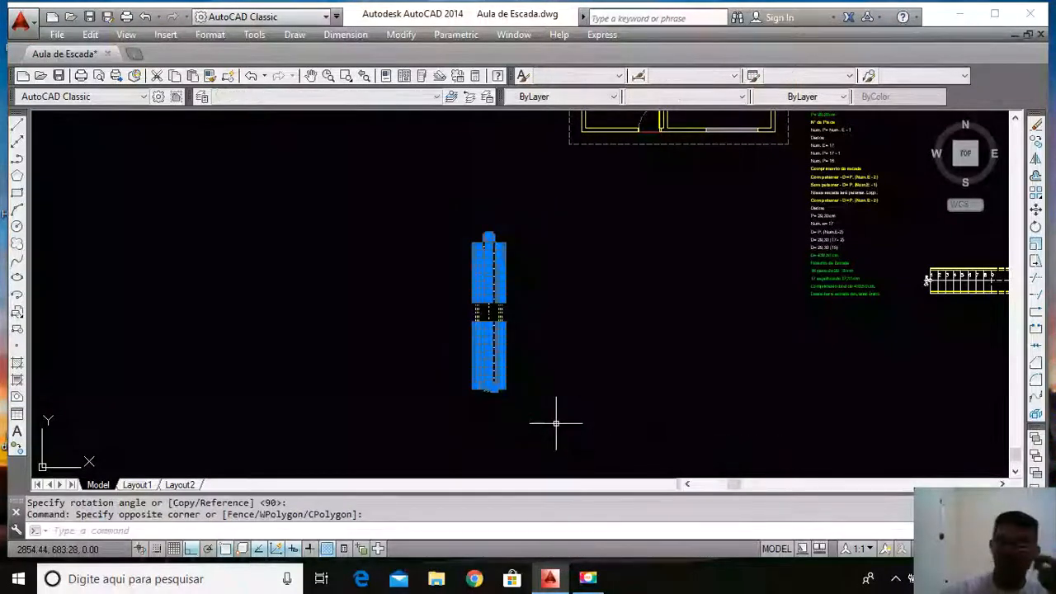
{"action": "type", "text": "m"}
{"action": "key", "text": "Return"}
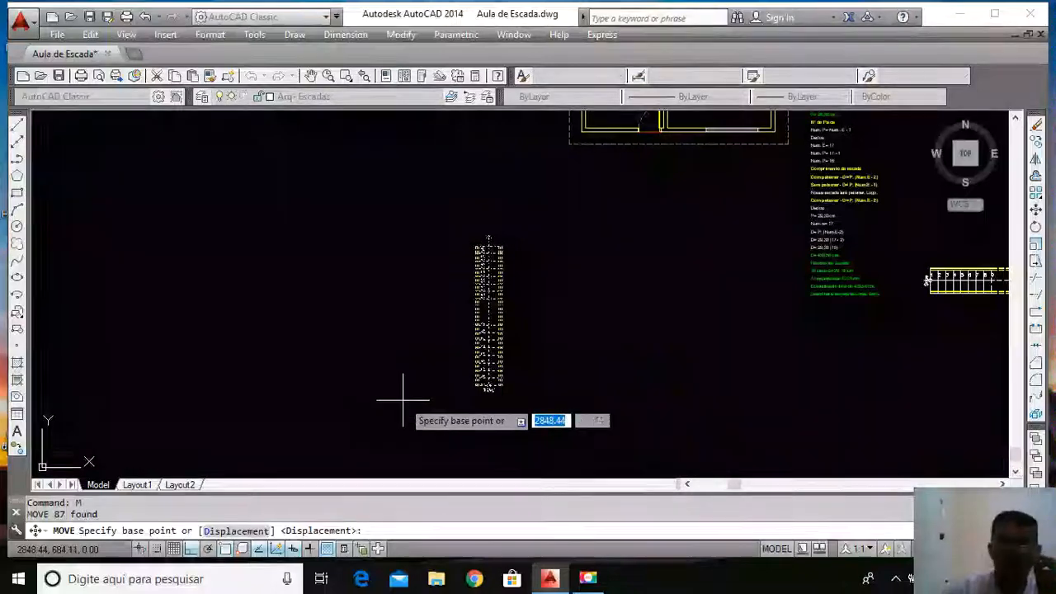
{"action": "scroll", "coordinate": [502, 381], "scroll_direction": "up", "scroll_amount": 4}
{"action": "scroll", "coordinate": [395, 400], "scroll_direction": "up", "scroll_amount": 4}
{"action": "left_click", "coordinate": [356, 412]}
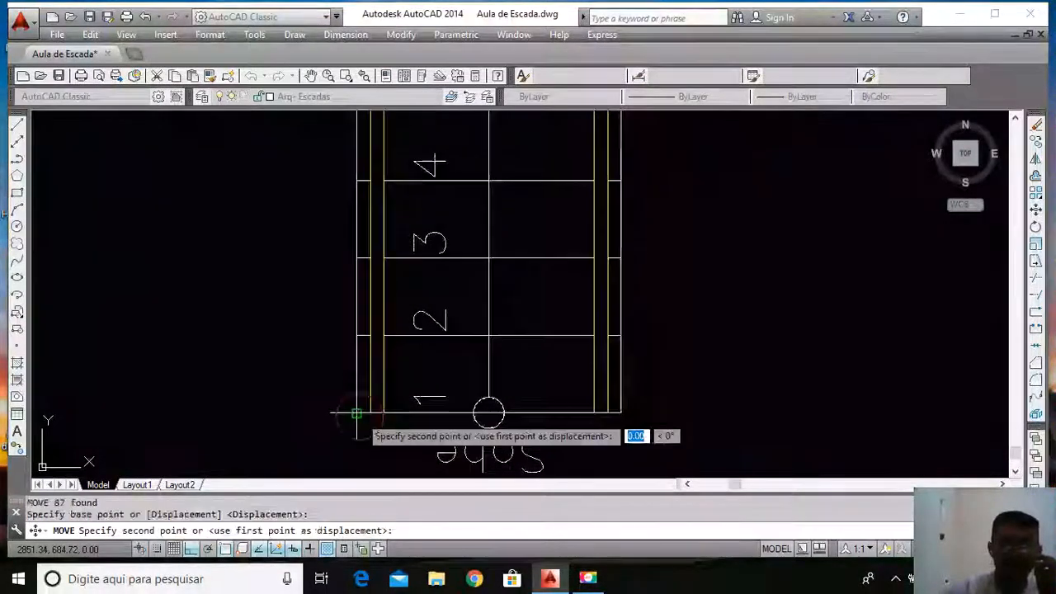
{"action": "scroll", "coordinate": [357, 396], "scroll_direction": "down", "scroll_amount": 6}
{"action": "scroll", "coordinate": [358, 330], "scroll_direction": "up", "scroll_amount": 6}
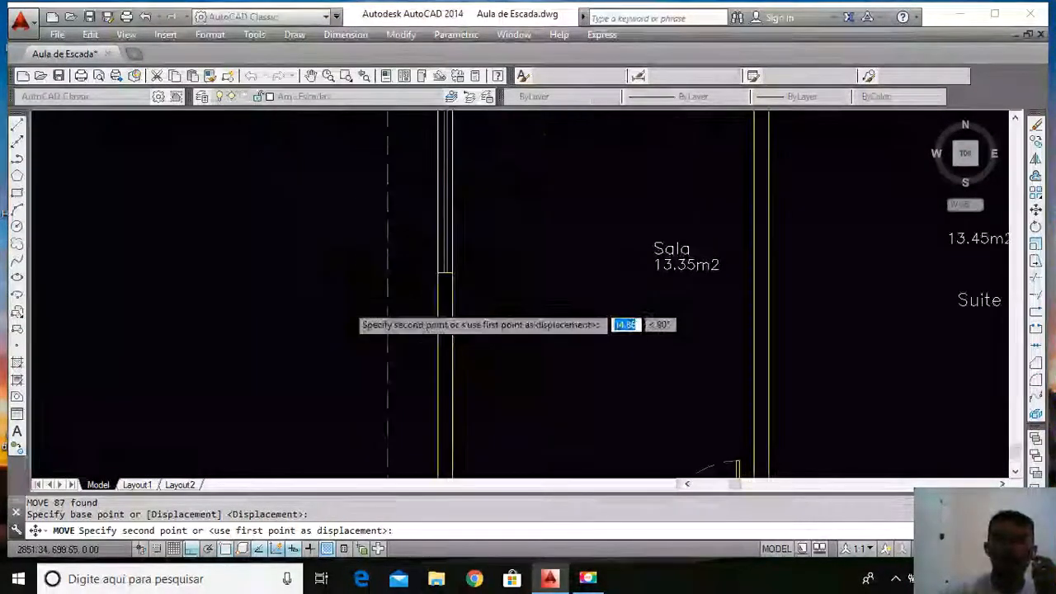
{"action": "scroll", "coordinate": [372, 359], "scroll_direction": "down", "scroll_amount": 6}
{"action": "scroll", "coordinate": [387, 372], "scroll_direction": "up", "scroll_amount": 2}
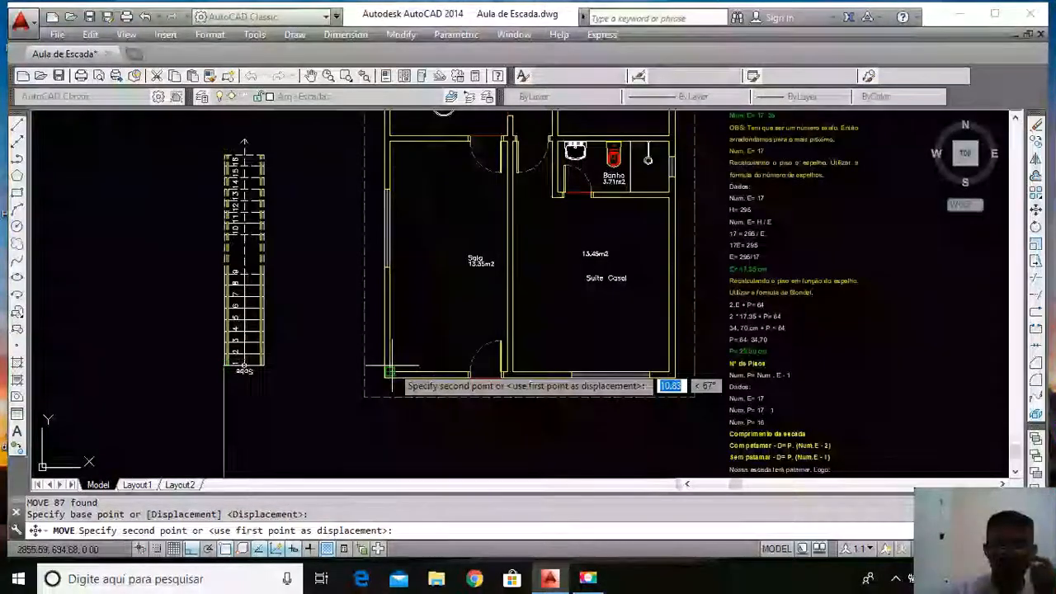
{"action": "scroll", "coordinate": [390, 373], "scroll_direction": "up", "scroll_amount": 3}
{"action": "left_click", "coordinate": [371, 389]}
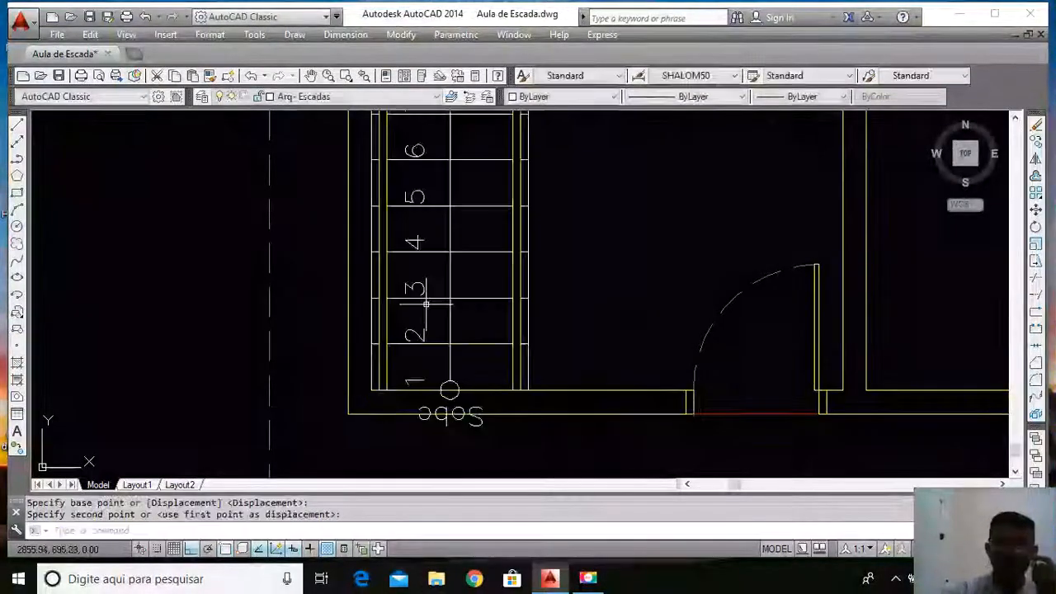
Examine the stair's first step against the front wall and entrance door, and undo the stair's move into the Sala
{"action": "scroll", "coordinate": [428, 310], "scroll_direction": "down", "scroll_amount": 6}
{"action": "scroll", "coordinate": [426, 323], "scroll_direction": "up", "scroll_amount": 4}
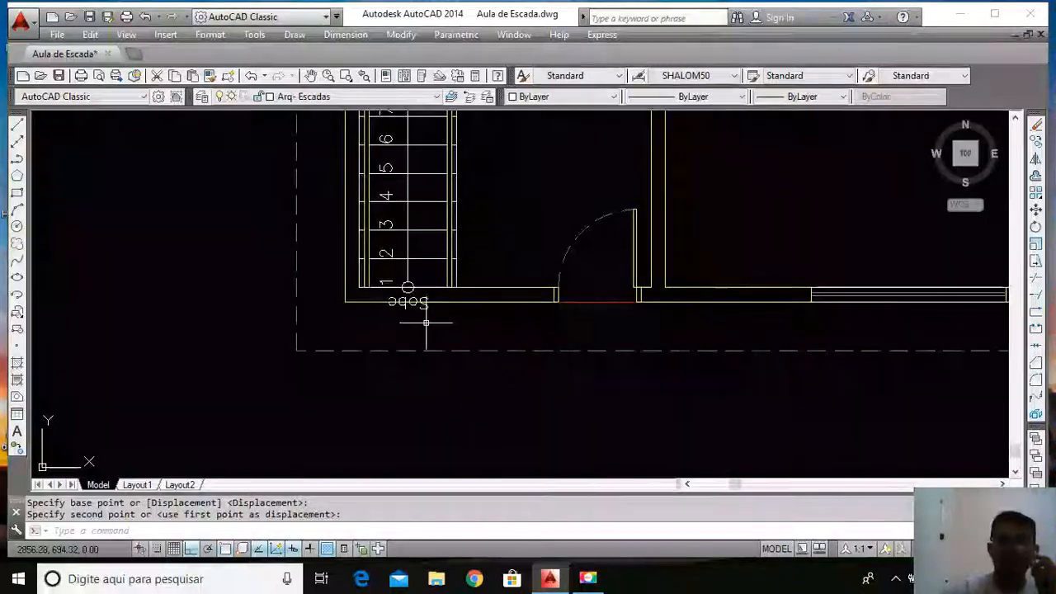
{"action": "scroll", "coordinate": [429, 278], "scroll_direction": "up", "scroll_amount": 2}
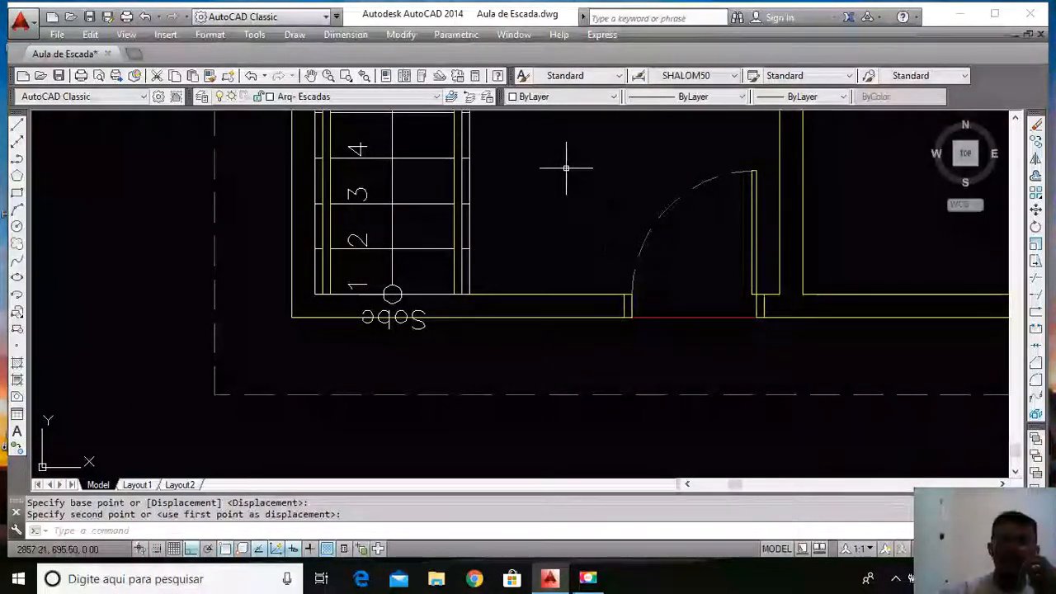
{"action": "scroll", "coordinate": [460, 267], "scroll_direction": "up", "scroll_amount": 2}
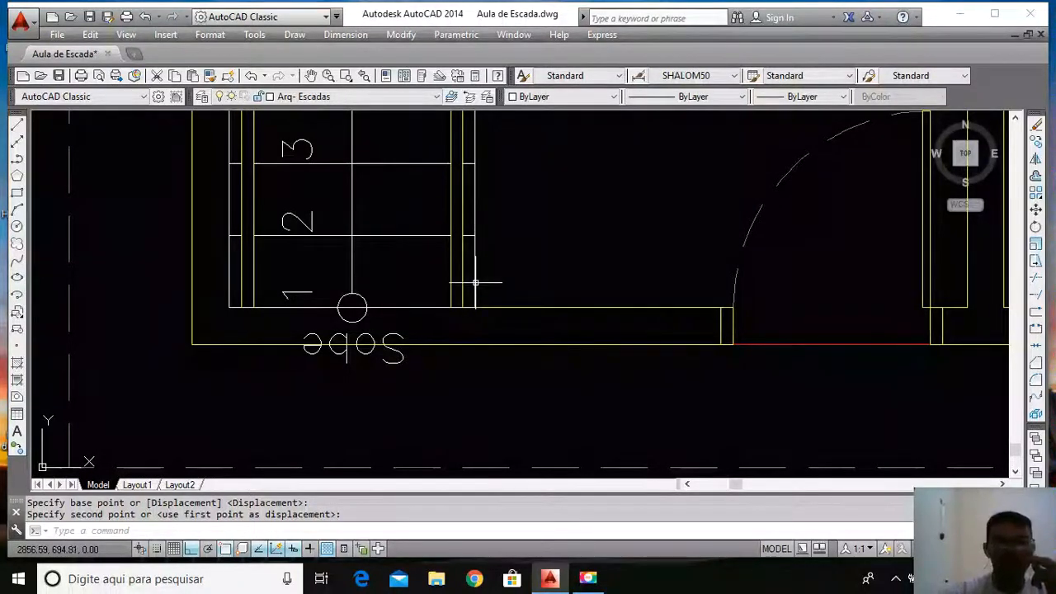
{"action": "scroll", "coordinate": [467, 261], "scroll_direction": "down", "scroll_amount": 8}
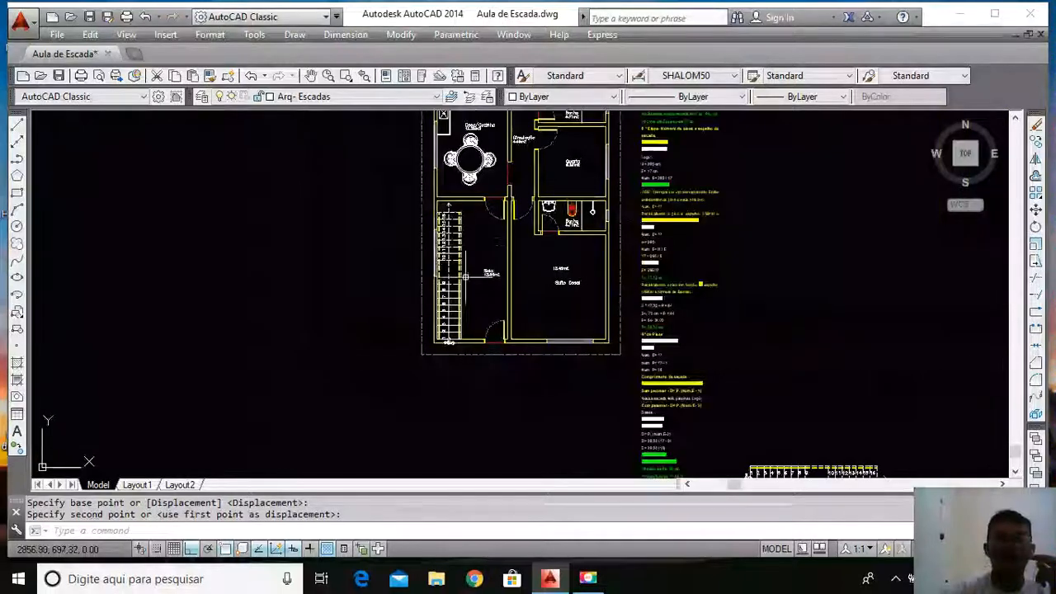
{"action": "scroll", "coordinate": [469, 233], "scroll_direction": "up", "scroll_amount": 2}
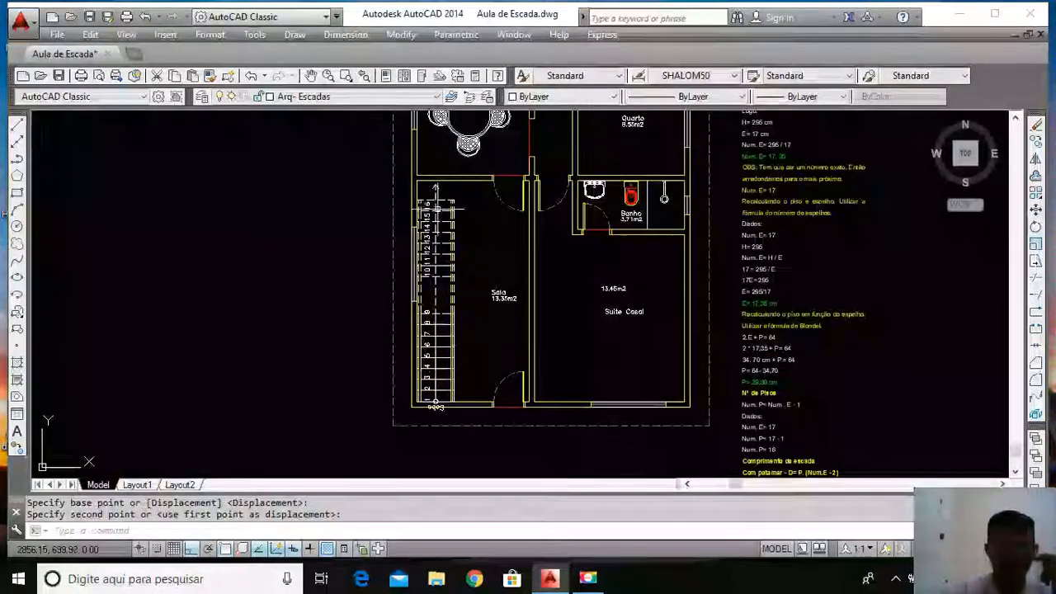
{"action": "scroll", "coordinate": [438, 403], "scroll_direction": "up", "scroll_amount": 2}
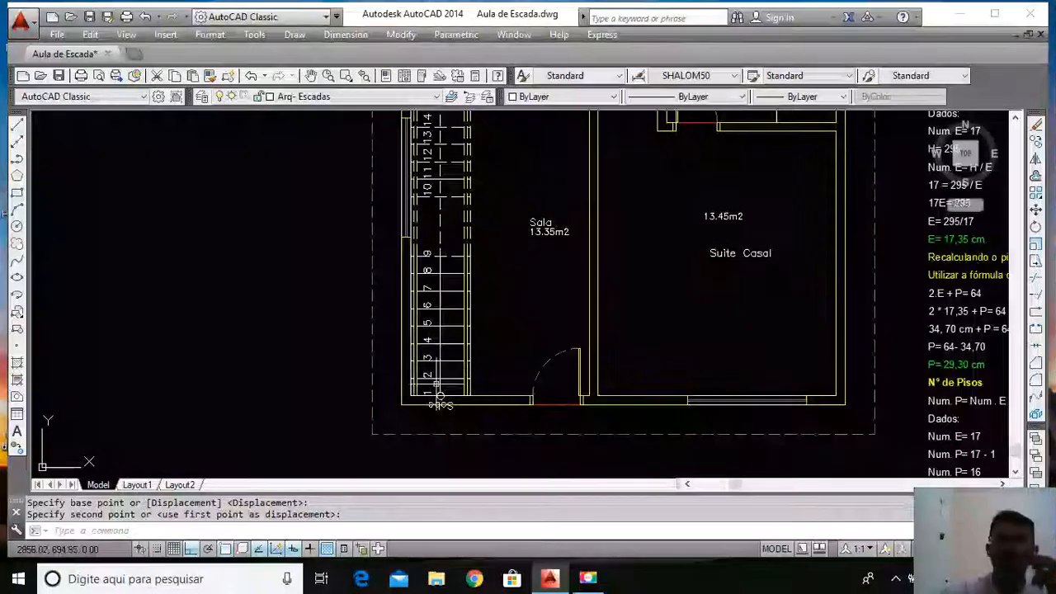
{"action": "scroll", "coordinate": [458, 406], "scroll_direction": "up", "scroll_amount": 4}
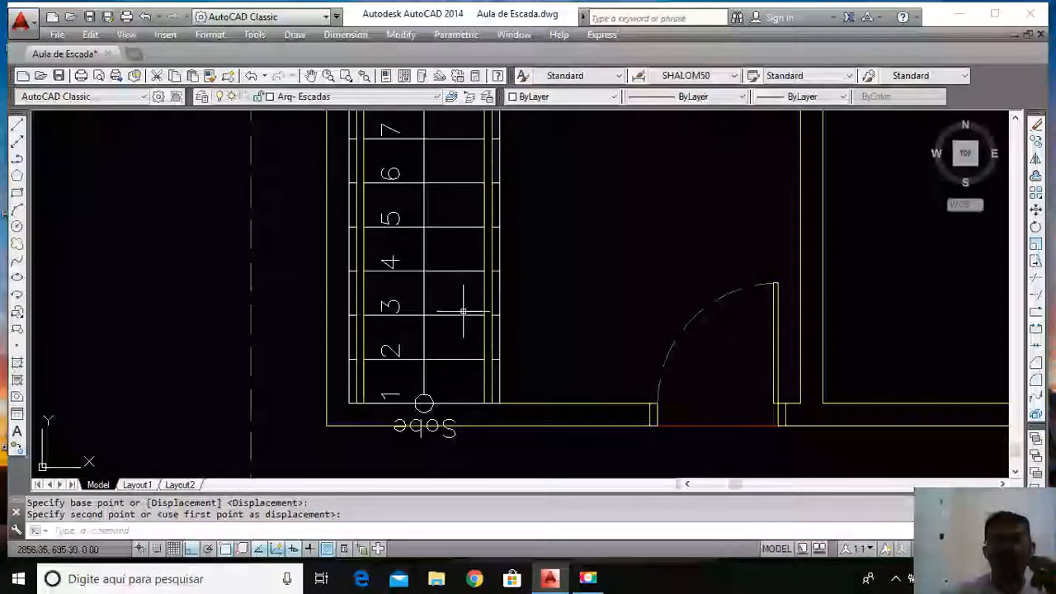
{"action": "scroll", "coordinate": [486, 255], "scroll_direction": "down", "scroll_amount": 6}
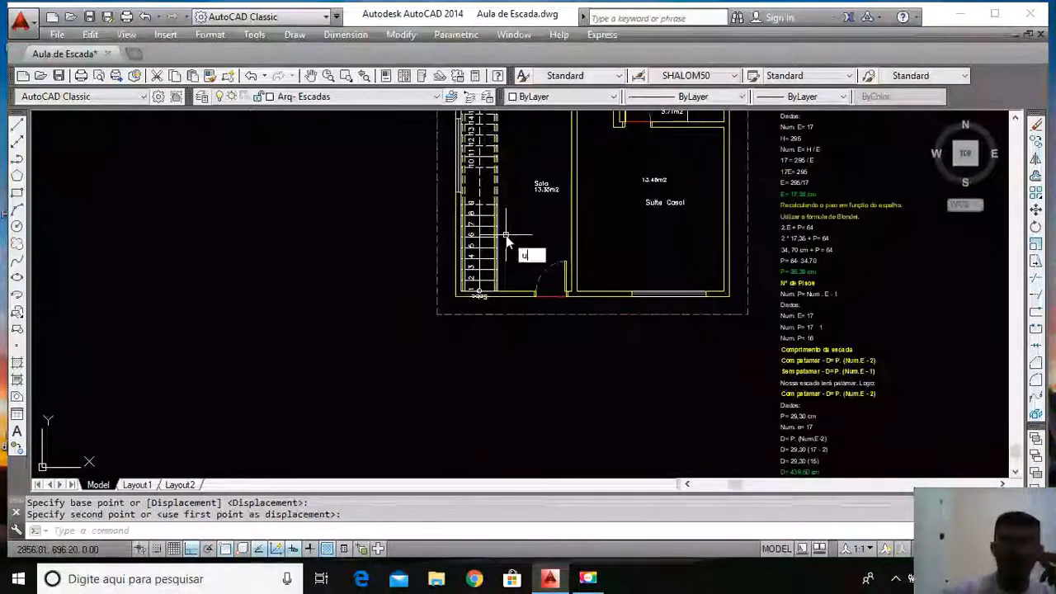
{"action": "key", "text": "Return"}
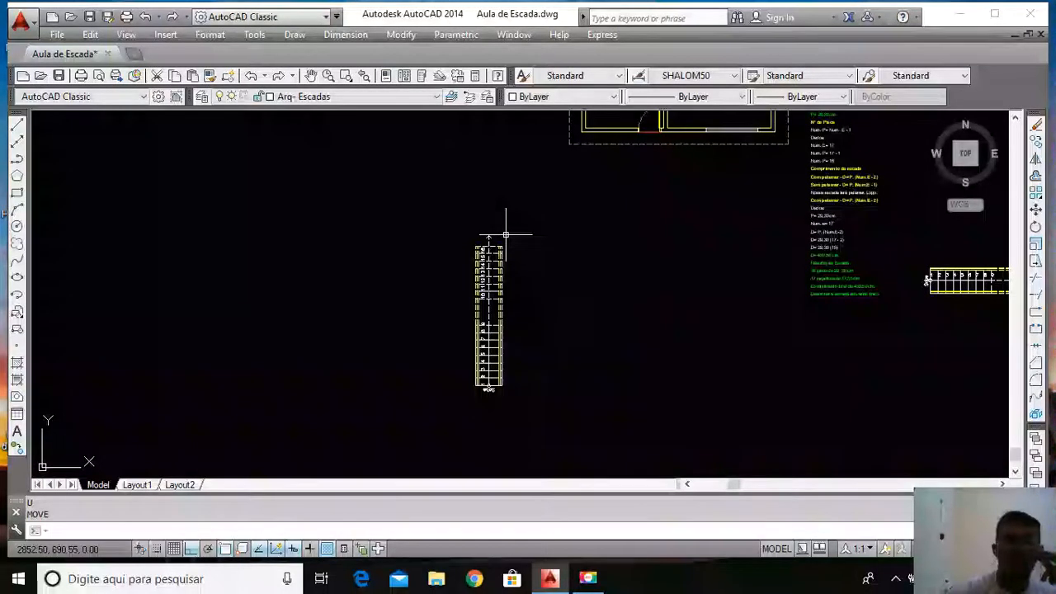
Offset the inner line of the Sala's front wall, beside the entrance door, by 0.6 into the room
{"action": "scroll", "coordinate": [506, 234], "scroll_direction": "down", "scroll_amount": 6}
{"action": "scroll", "coordinate": [500, 241], "scroll_direction": "up", "scroll_amount": 12}
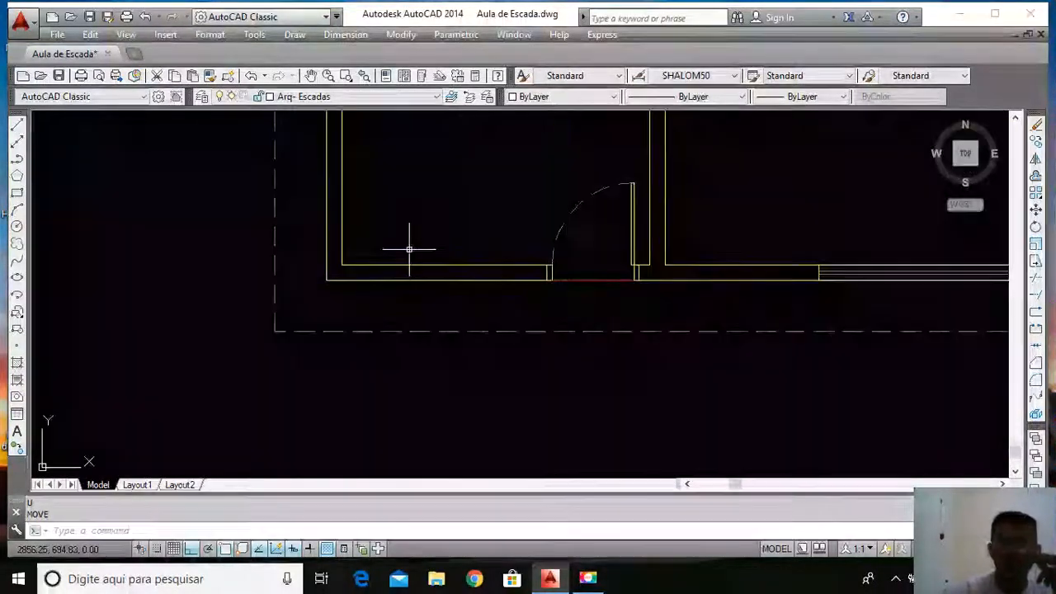
{"action": "type", "text": "o"}
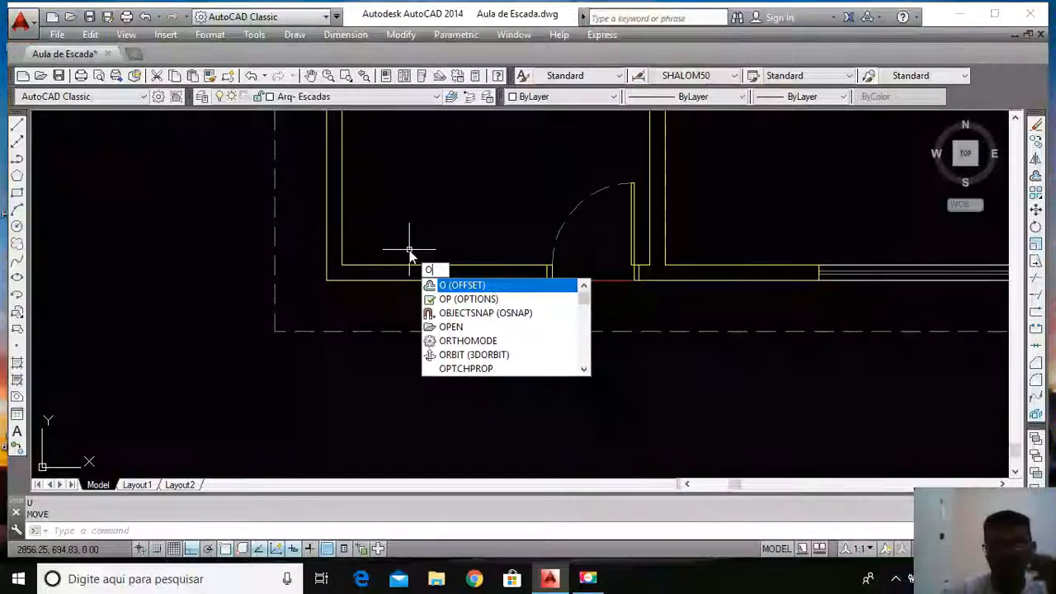
{"action": "key", "text": "Return"}
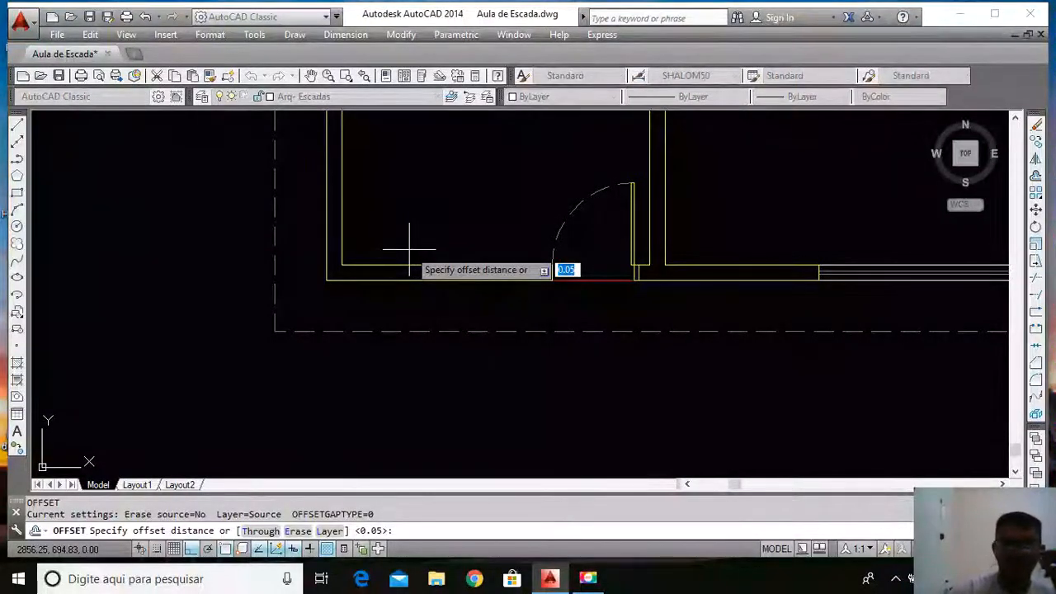
{"action": "type", "text": ".6"}
{"action": "key", "text": "Return"}
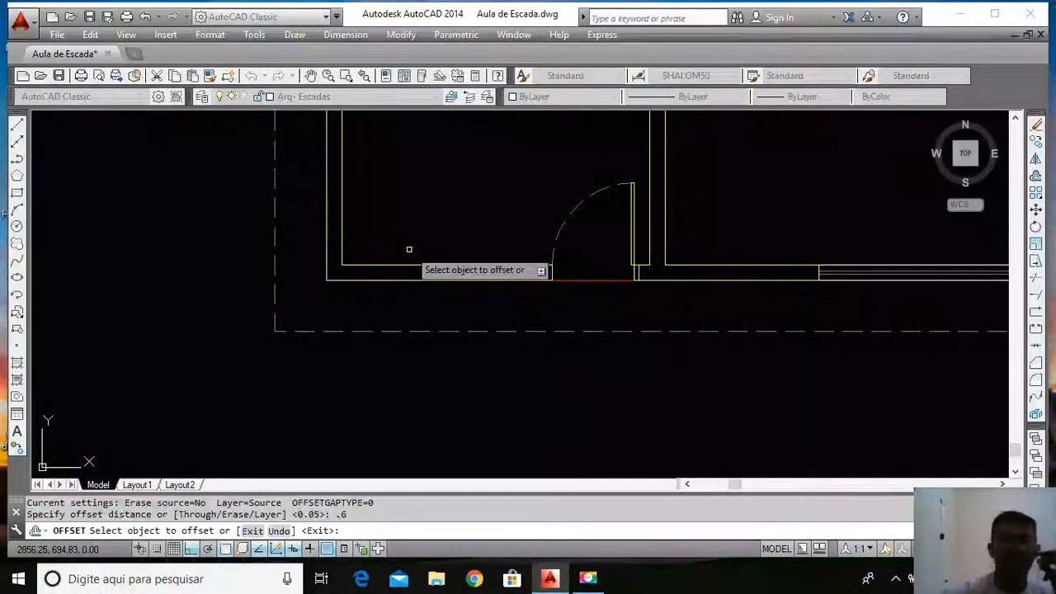
{"action": "left_click", "coordinate": [378, 265]}
{"action": "left_click", "coordinate": [404, 195]}
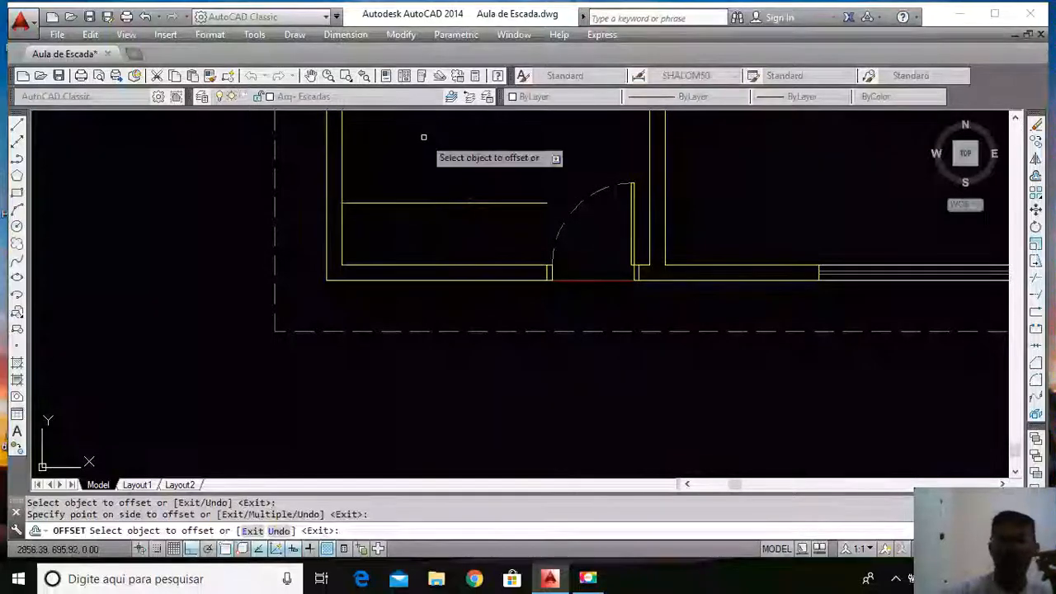
{"action": "key", "text": "Return"}
Move the vertical stair by its lower-left corner to where the offset line meets the Sala's outer wall's inner face
{"action": "scroll", "coordinate": [424, 137], "scroll_direction": "down", "scroll_amount": 5}
{"action": "scroll", "coordinate": [484, 300], "scroll_direction": "down", "scroll_amount": 3}
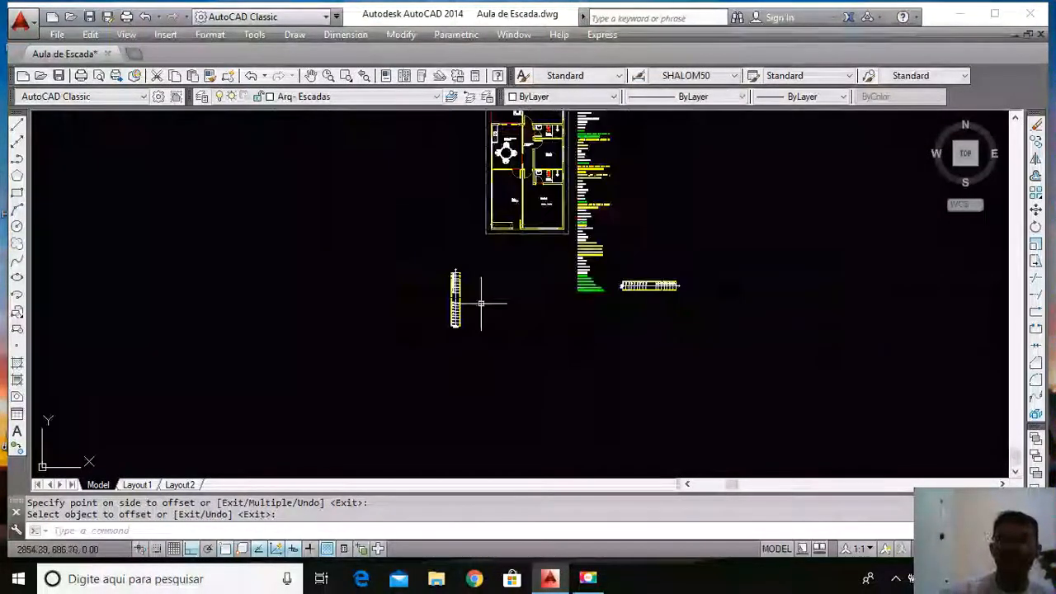
{"action": "scroll", "coordinate": [372, 212], "scroll_direction": "up", "scroll_amount": 3}
{"action": "left_click", "coordinate": [365, 171]}
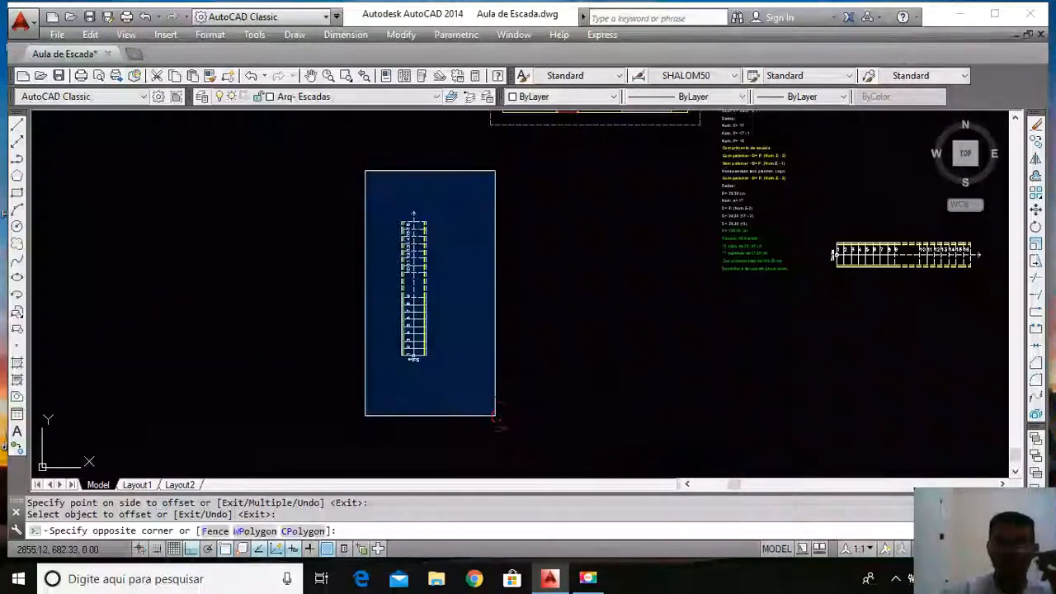
{"action": "left_click", "coordinate": [494, 416]}
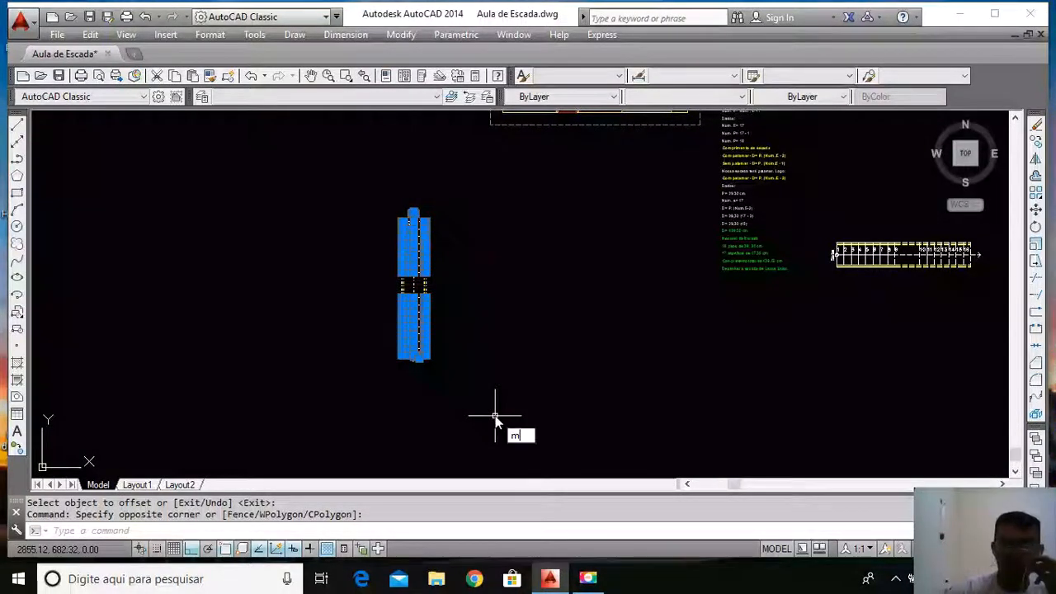
{"action": "key", "text": "Return"}
{"action": "scroll", "coordinate": [405, 367], "scroll_direction": "up", "scroll_amount": 4}
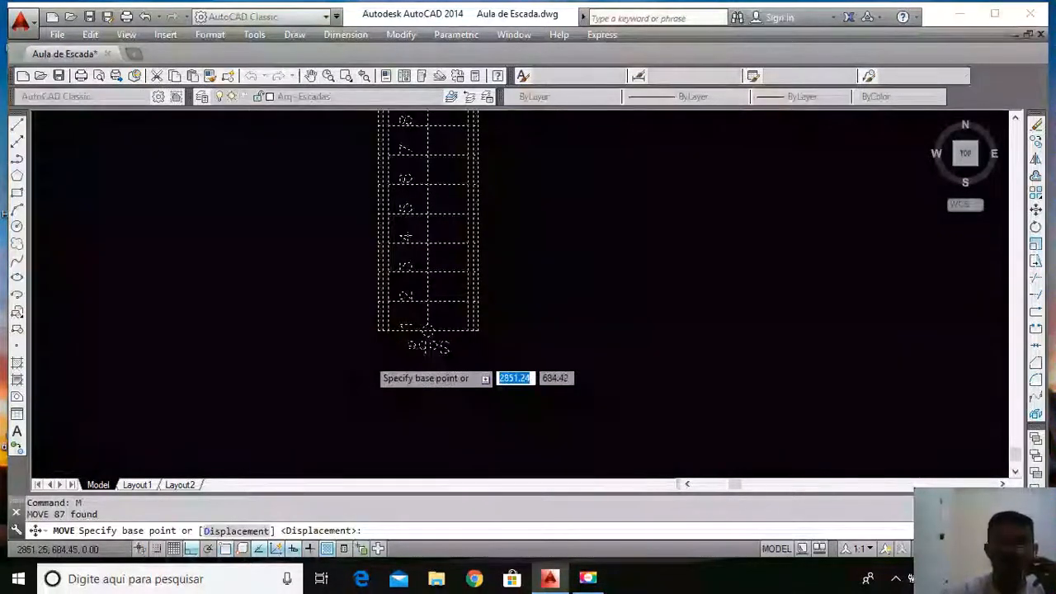
{"action": "scroll", "coordinate": [381, 239], "scroll_direction": "up", "scroll_amount": 4}
{"action": "left_click", "coordinate": [393, 239]}
{"action": "scroll", "coordinate": [278, 341], "scroll_direction": "down", "scroll_amount": 5}
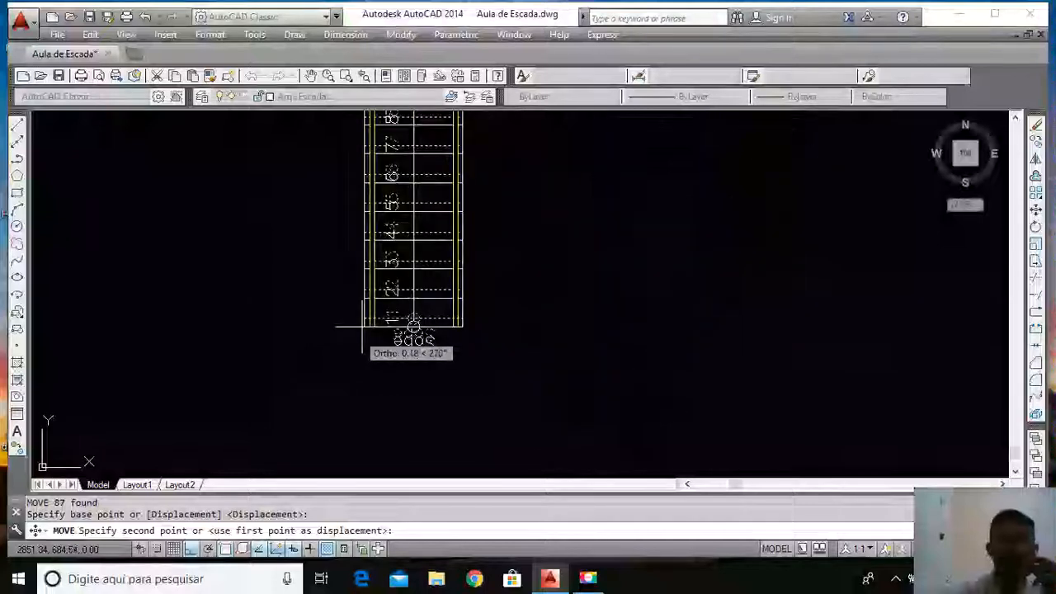
{"action": "scroll", "coordinate": [354, 330], "scroll_direction": "down", "scroll_amount": 8}
{"action": "scroll", "coordinate": [363, 247], "scroll_direction": "up", "scroll_amount": 8}
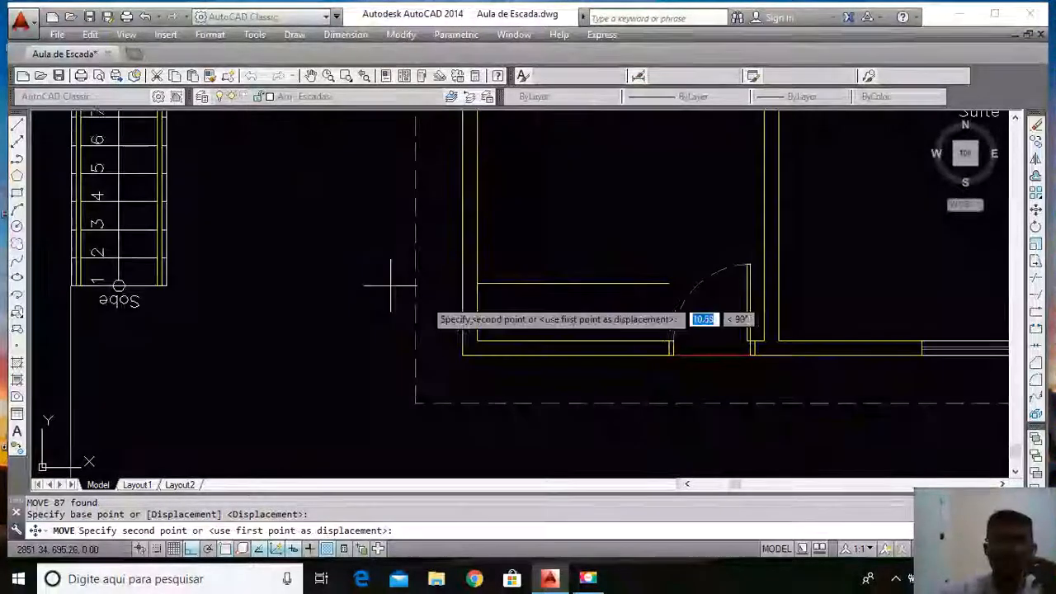
{"action": "scroll", "coordinate": [503, 276], "scroll_direction": "up", "scroll_amount": 3}
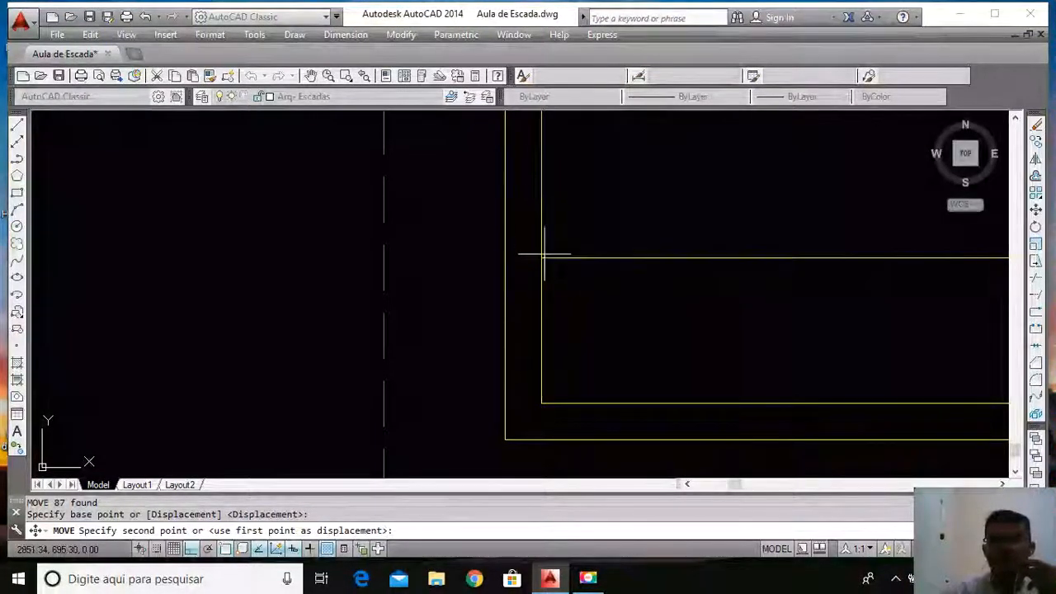
{"action": "left_click", "coordinate": [543, 257]}
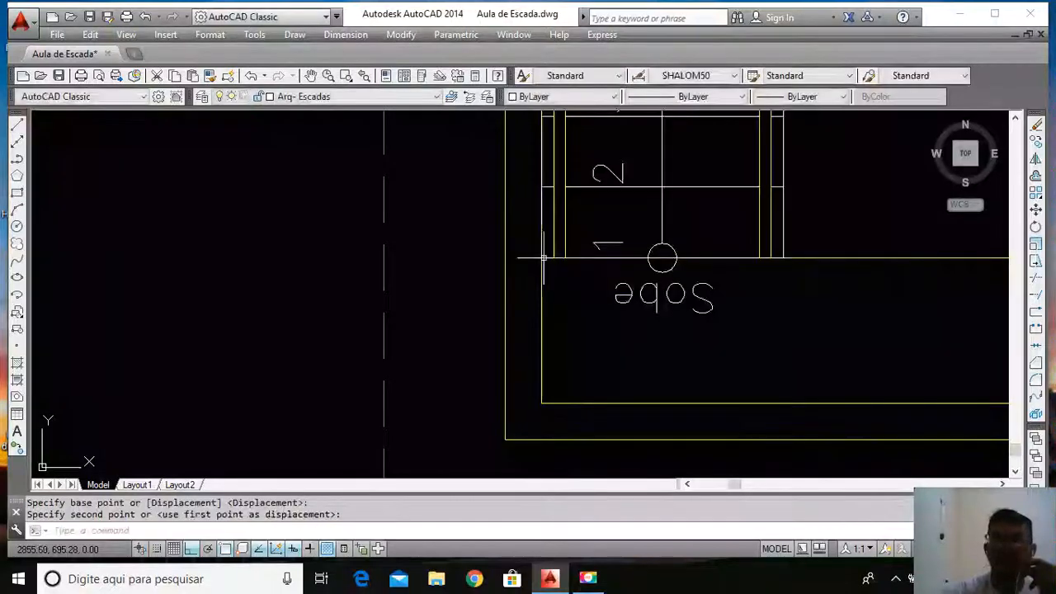
Delete the offset guide line at the foot of the stair
{"action": "scroll", "coordinate": [543, 258], "scroll_direction": "down", "scroll_amount": 7}
{"action": "scroll", "coordinate": [575, 318], "scroll_direction": "up", "scroll_amount": 5}
{"action": "left_click", "coordinate": [585, 293]}
{"action": "left_click", "coordinate": [540, 372]}
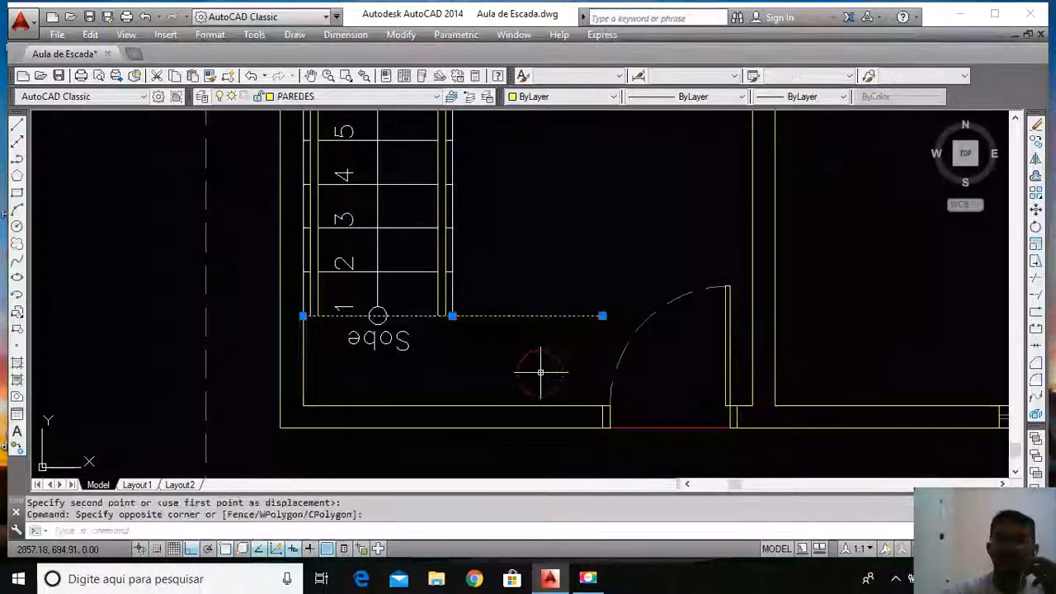
{"action": "key", "text": "Delete"}
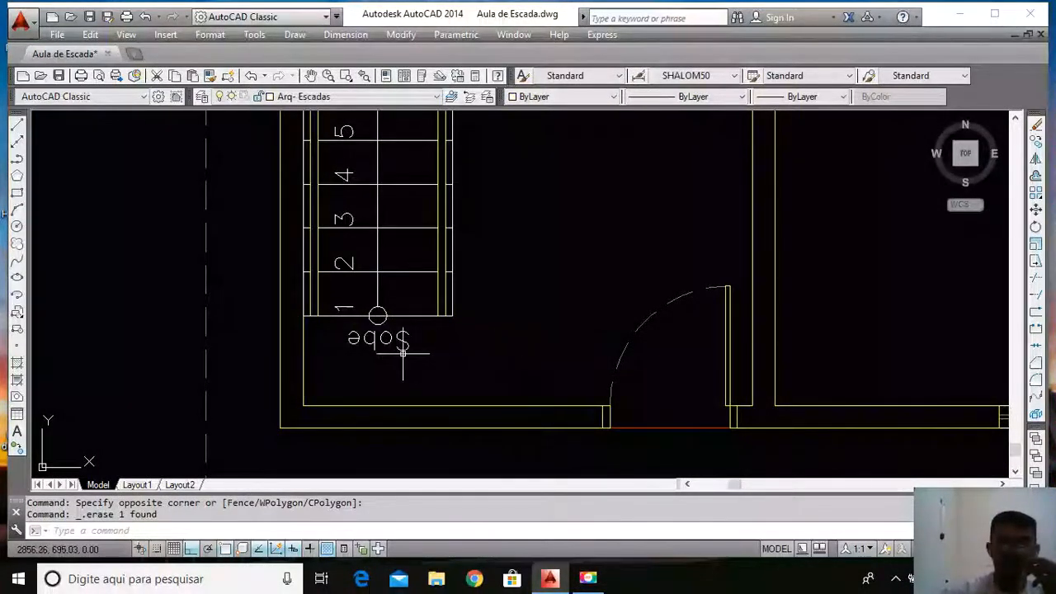
Rotate the upside-down Sobe label at the foot of the stair by 180° so it reads upright
{"action": "left_click", "coordinate": [441, 339]}
{"action": "left_click", "coordinate": [372, 350]}
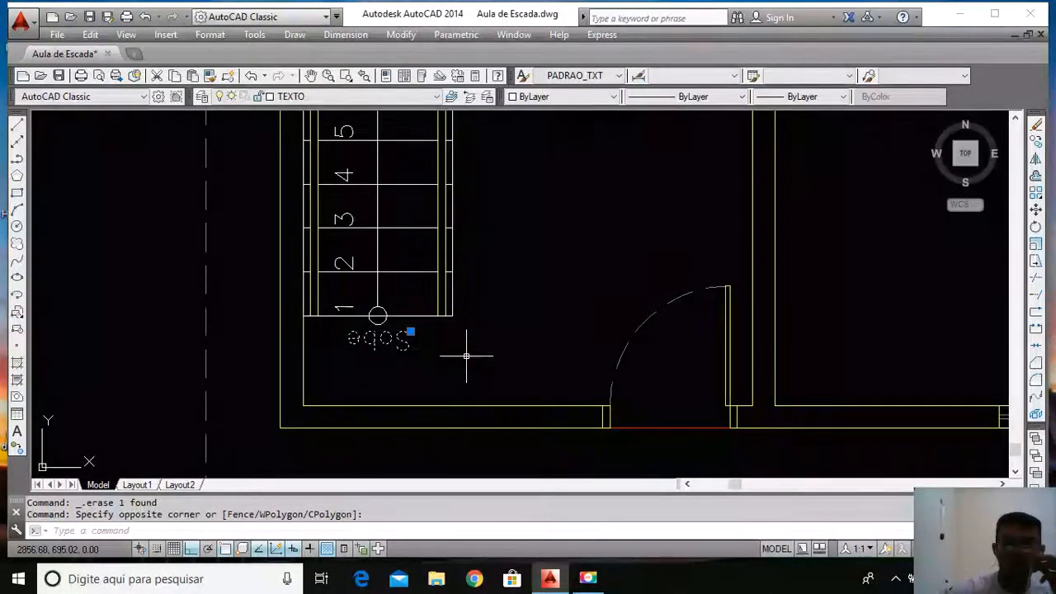
{"action": "type", "text": "RO"}
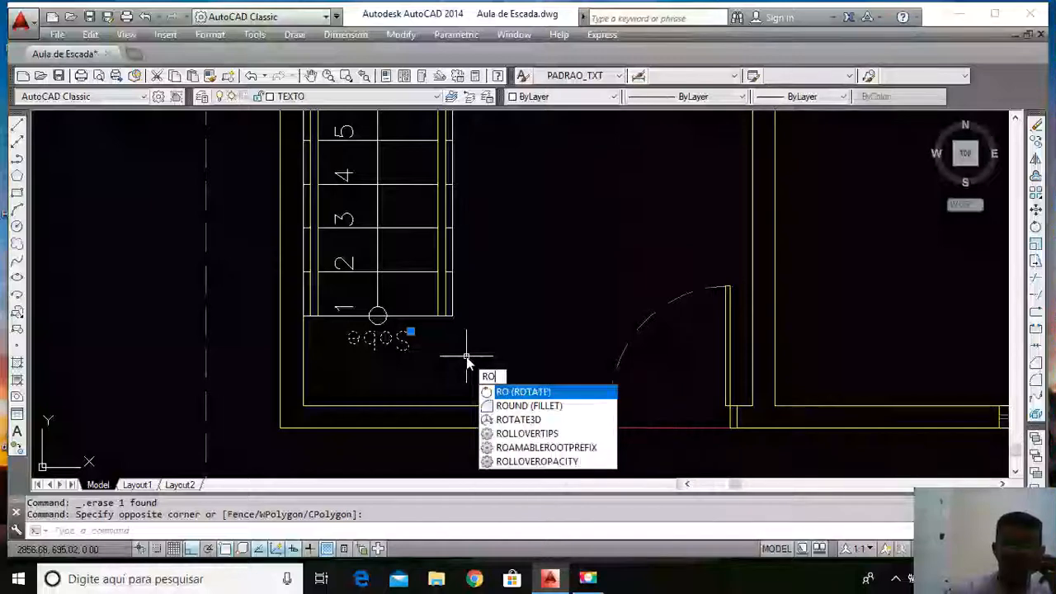
{"action": "key", "text": "Return"}
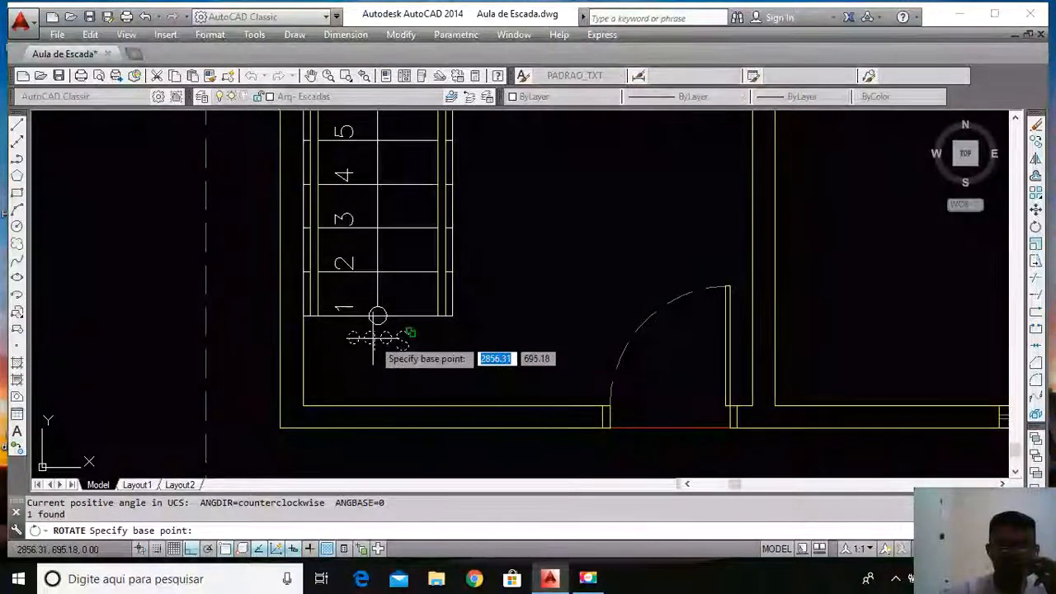
{"action": "left_click", "coordinate": [375, 338]}
{"action": "left_click", "coordinate": [160, 366]}
Move the Sobe label back under the stair's start circle, clear of the first step's line
{"action": "left_click", "coordinate": [459, 340]}
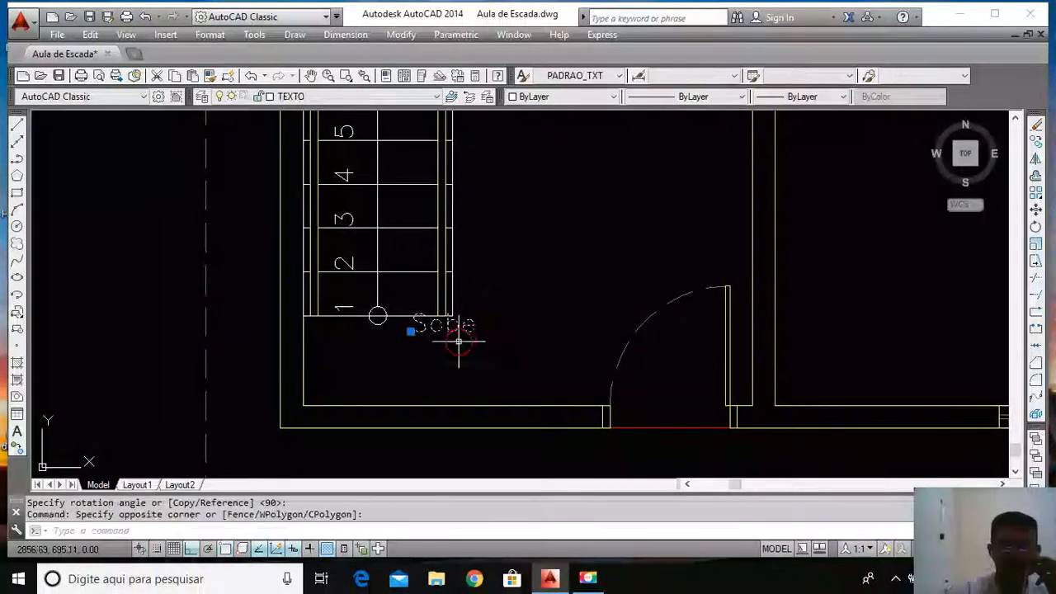
{"action": "key", "text": "Return"}
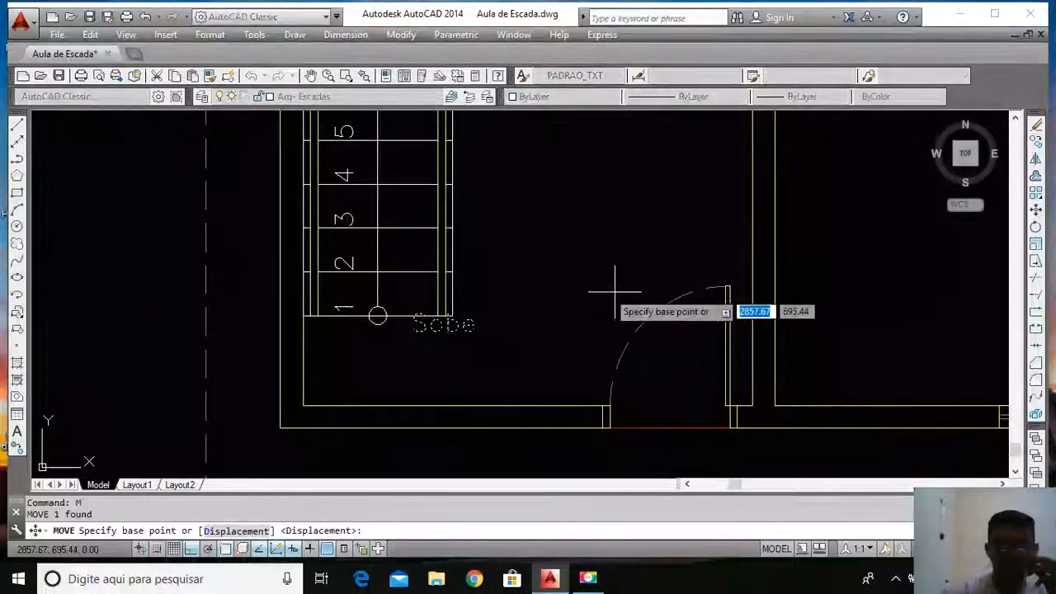
{"action": "left_click", "coordinate": [594, 290]}
{"action": "left_click", "coordinate": [435, 320]}
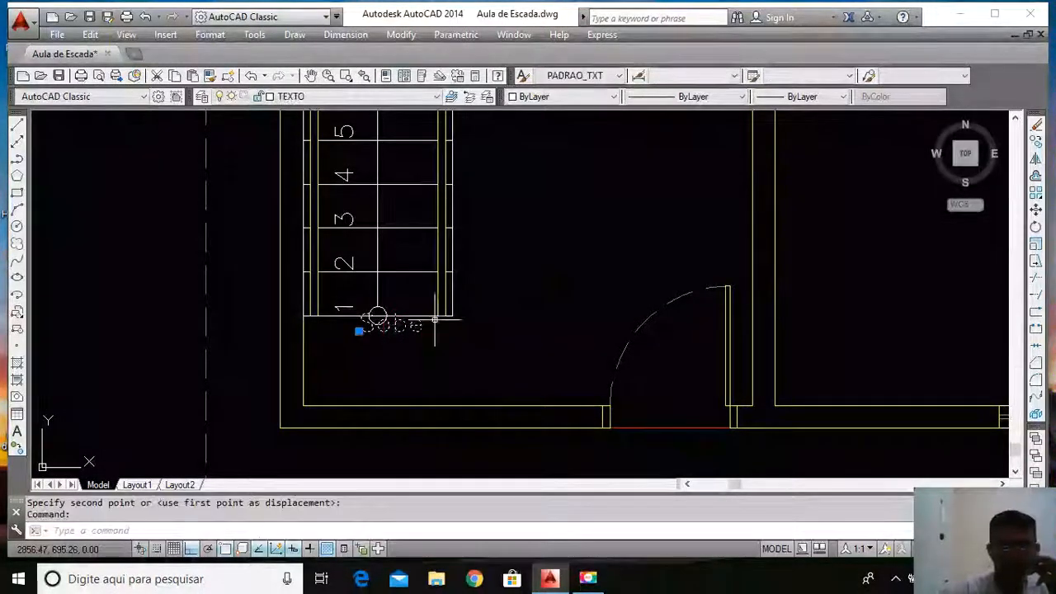
{"action": "key", "text": "Return"}
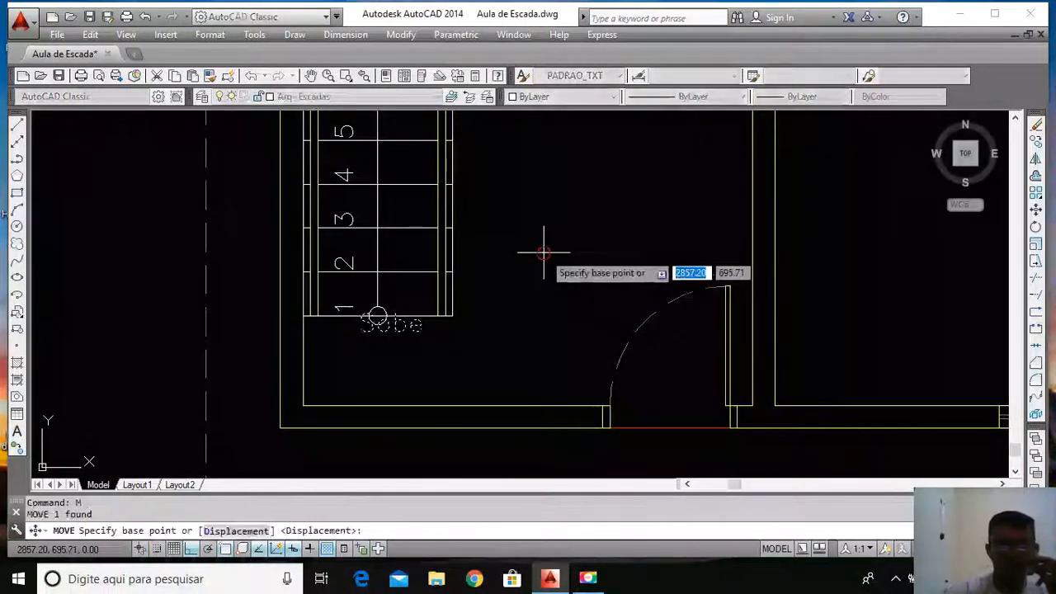
{"action": "left_click", "coordinate": [546, 247]}
{"action": "left_click", "coordinate": [532, 266]}
Shift the Sobe label slightly toward the outer wall to centre it beneath the start circle
{"action": "left_click", "coordinate": [587, 325]}
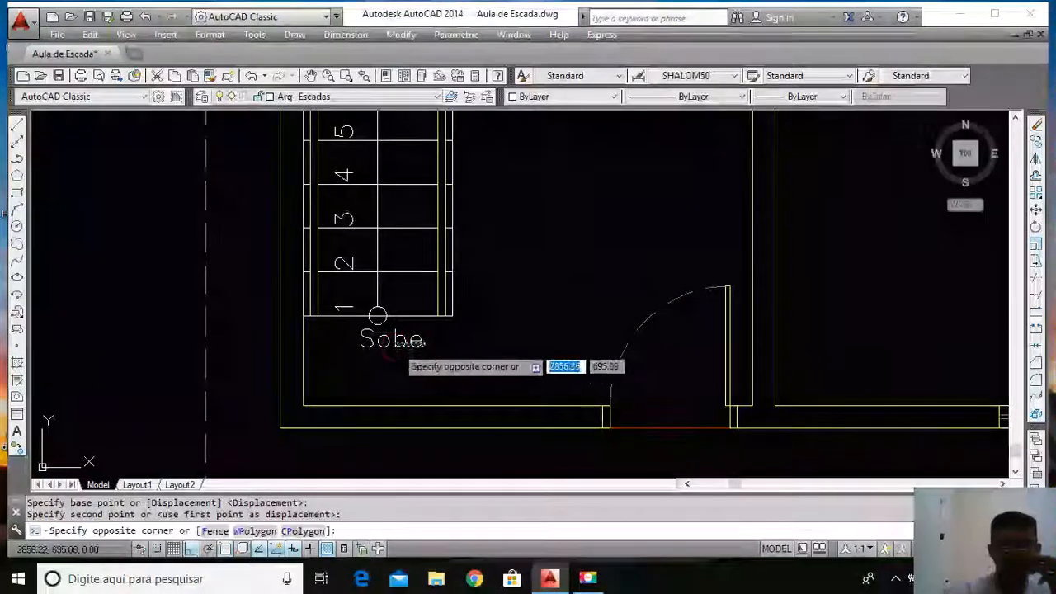
{"action": "left_click", "coordinate": [395, 373]}
{"action": "type", "text": "m"}
{"action": "key", "text": "Return"}
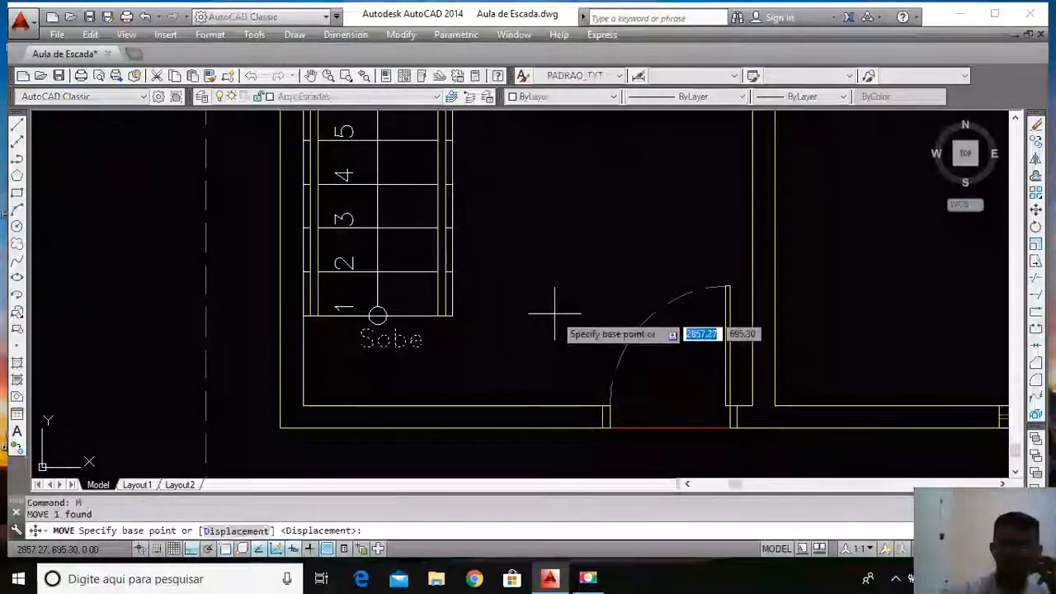
{"action": "left_click", "coordinate": [531, 353]}
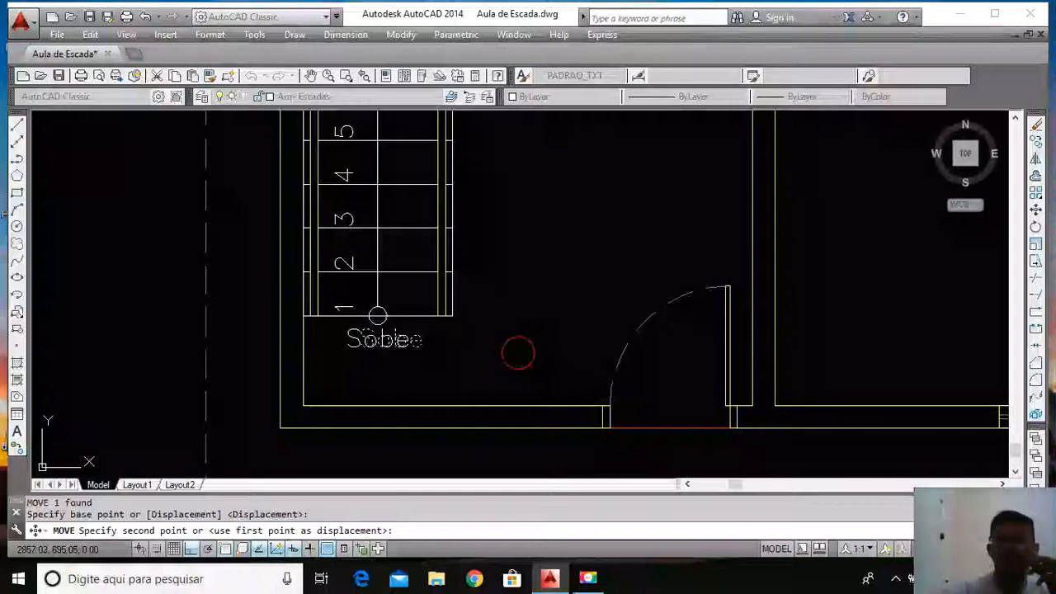
{"action": "left_click", "coordinate": [518, 353]}
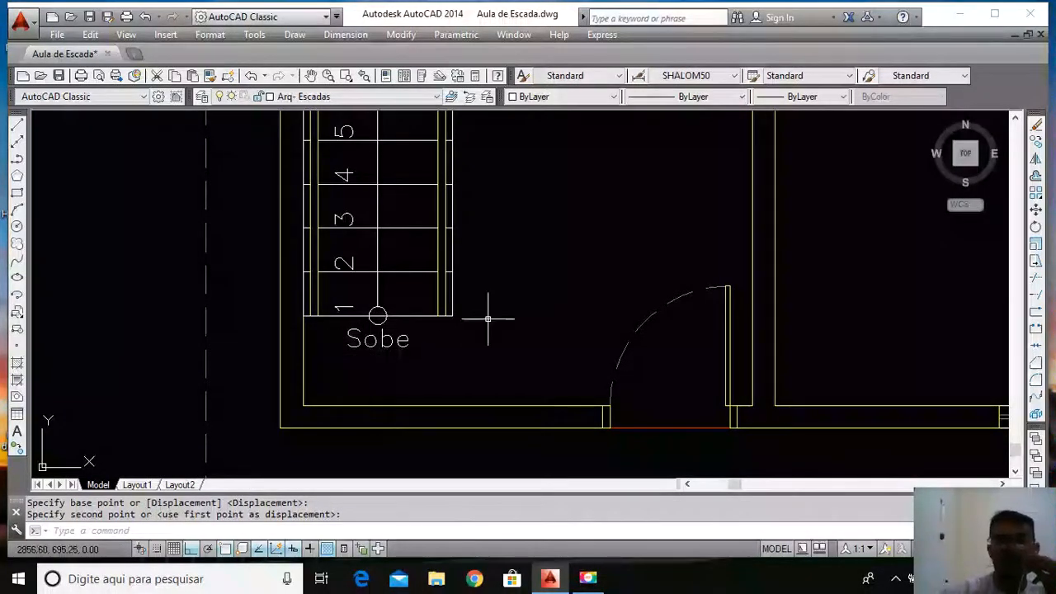
With ortho off, draw a four-segment access path from the Sala around the foot of the stair onto its first step
{"action": "left_click", "coordinate": [604, 206]}
{"action": "left_click", "coordinate": [547, 288]}
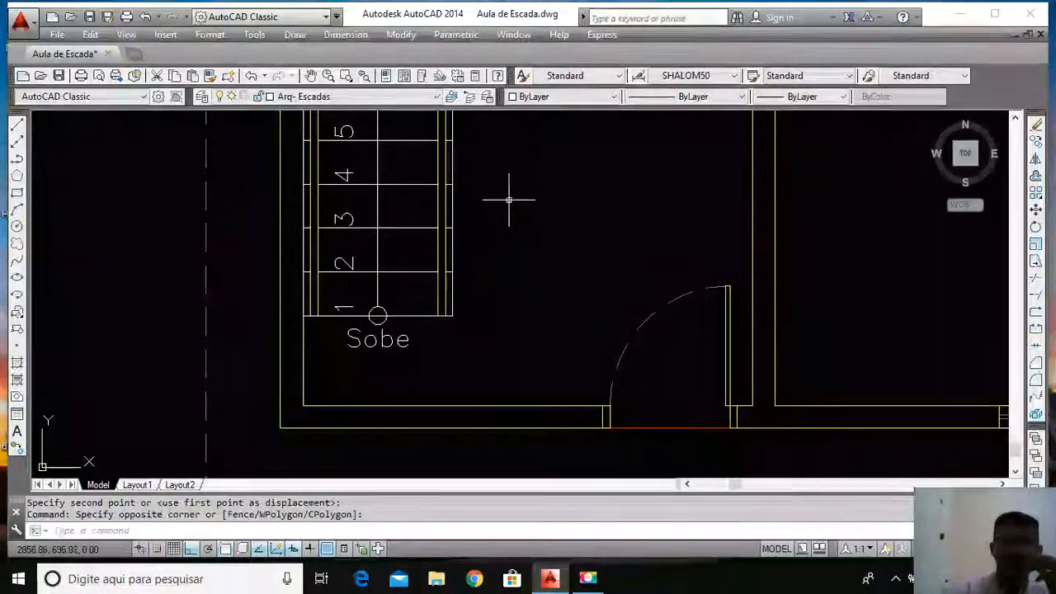
{"action": "left_click", "coordinate": [18, 125]}
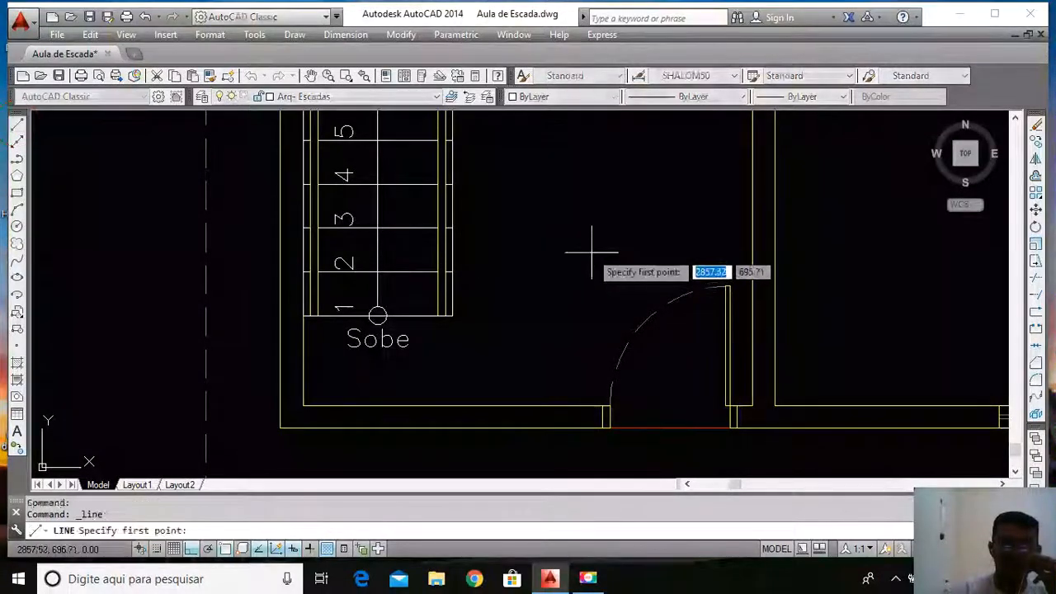
{"action": "left_click", "coordinate": [568, 226]}
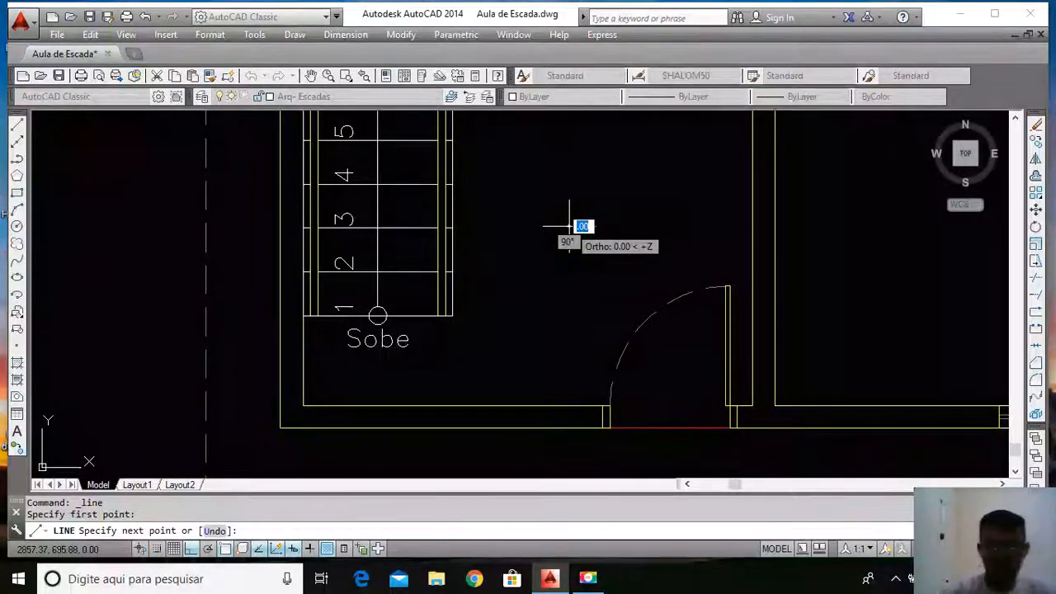
{"action": "key", "text": "F8"}
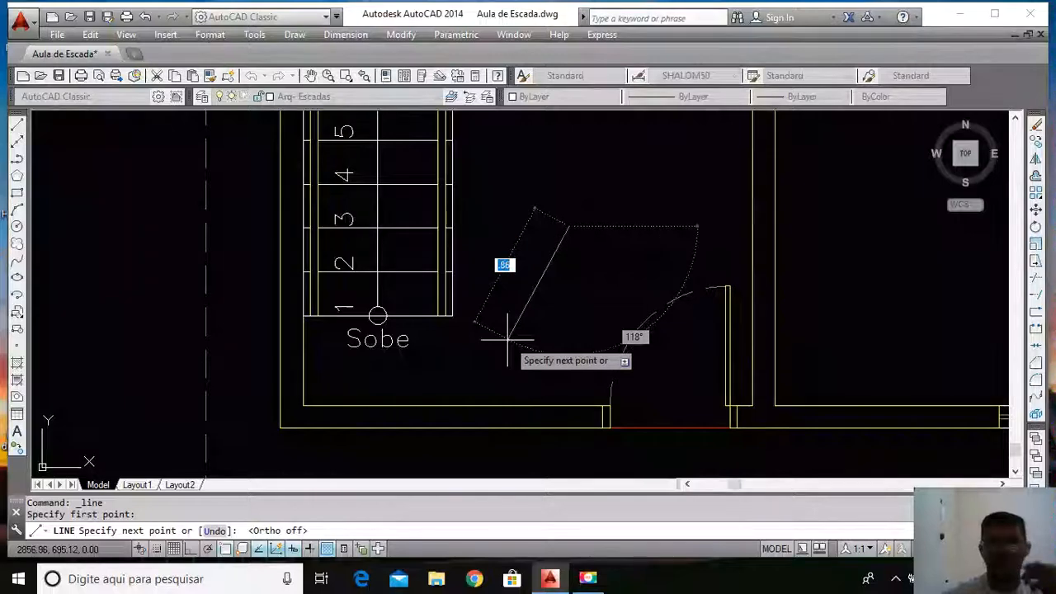
{"action": "left_click", "coordinate": [554, 330]}
{"action": "left_click", "coordinate": [404, 373]}
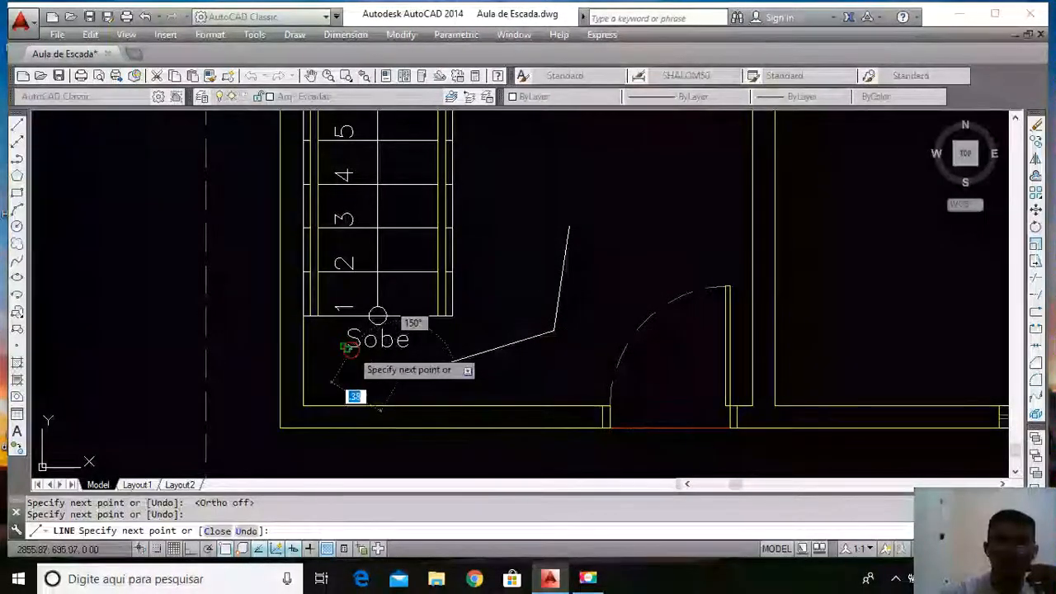
{"action": "left_click", "coordinate": [347, 346]}
{"action": "left_click", "coordinate": [353, 270]}
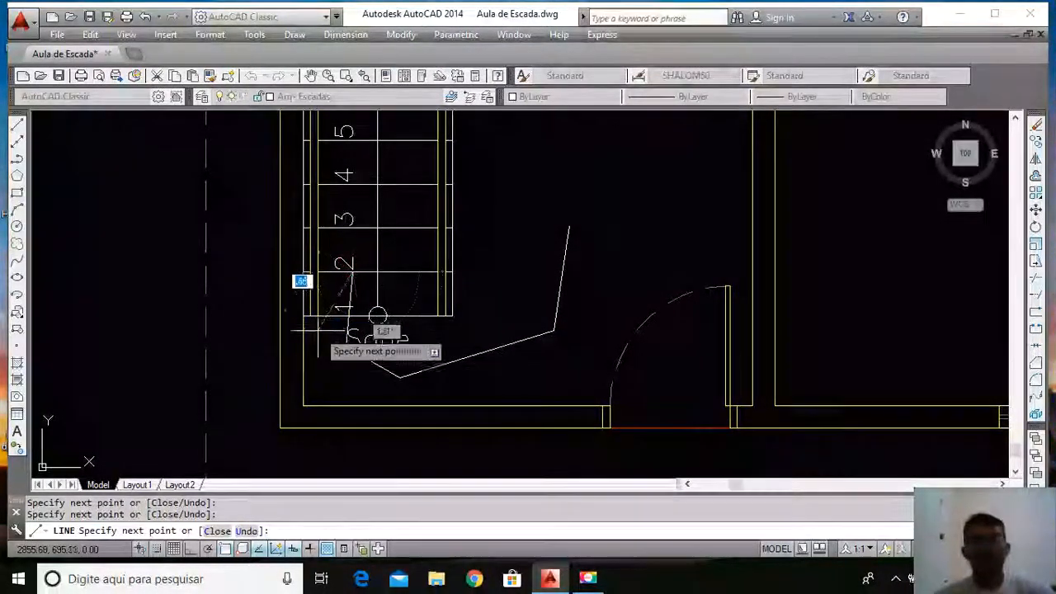
{"action": "key", "text": "Escape"}
Delete the four line segments of the access path at the foot of the stair
{"action": "left_click", "coordinate": [359, 287]}
{"action": "left_click", "coordinate": [340, 286]}
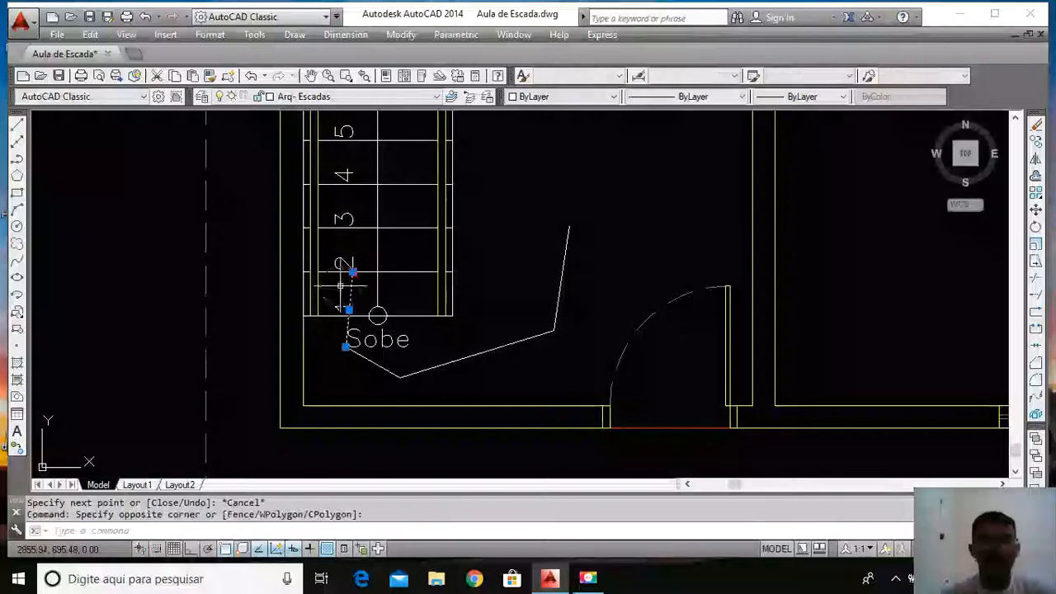
{"action": "left_click", "coordinate": [405, 349]}
{"action": "left_click", "coordinate": [381, 379]}
{"action": "left_click", "coordinate": [552, 315]}
{"action": "key", "text": "Delete"}
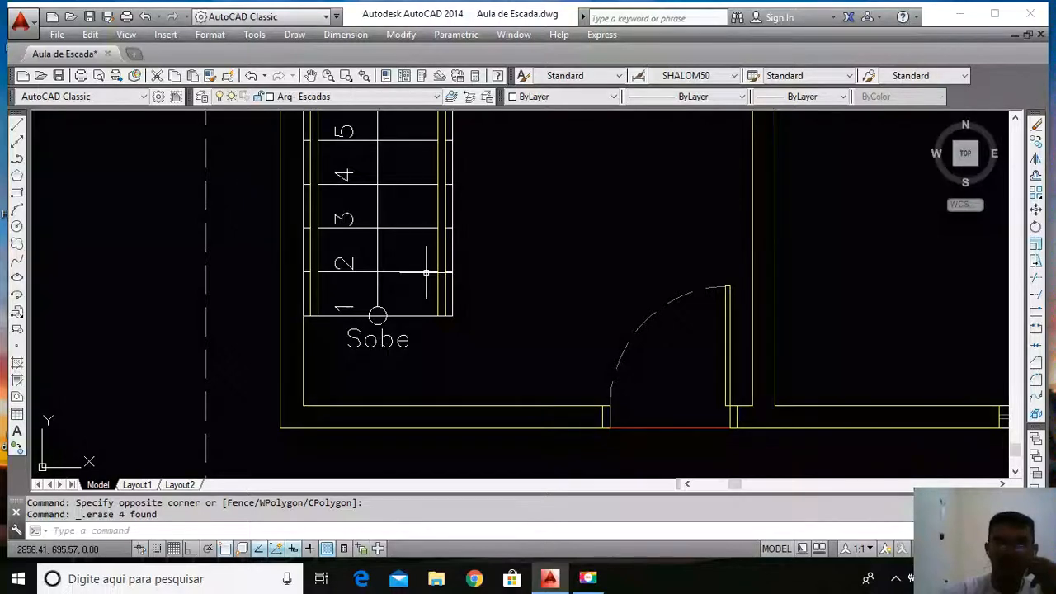
Examine the stair's last steps and arrow against the wall and door between the Sala and the Copa/Cozinha
{"action": "scroll", "coordinate": [425, 272], "scroll_direction": "down", "scroll_amount": 3}
{"action": "scroll", "coordinate": [420, 170], "scroll_direction": "up", "scroll_amount": 3}
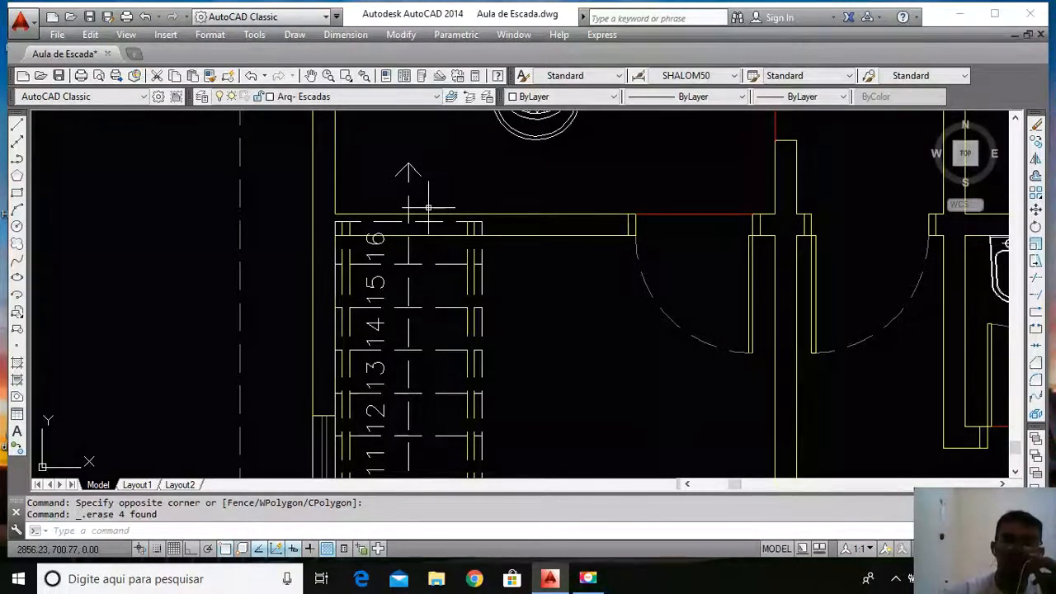
{"action": "scroll", "coordinate": [412, 288], "scroll_direction": "down", "scroll_amount": 5}
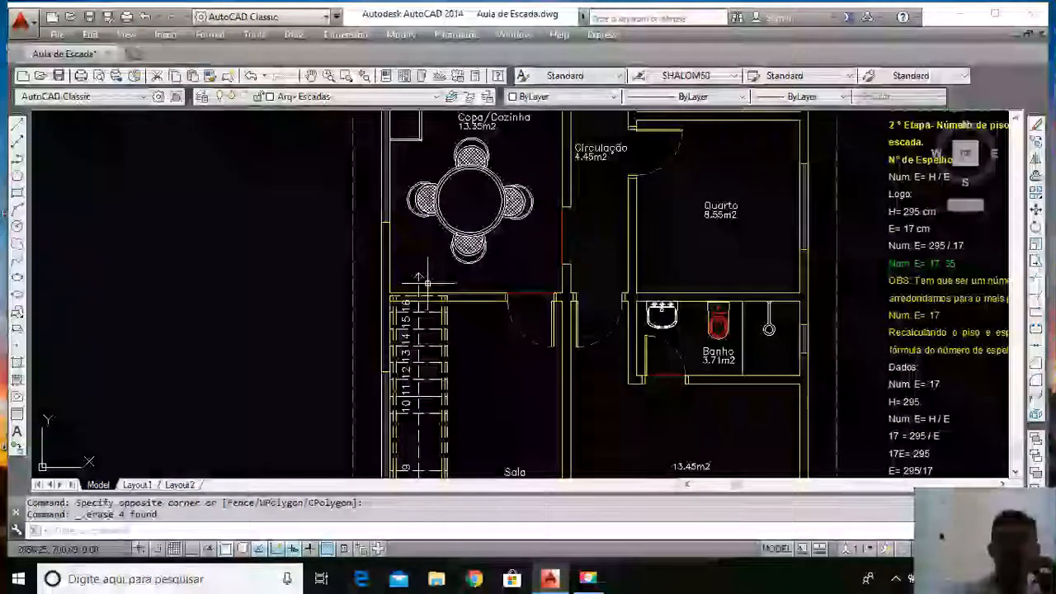
{"action": "scroll", "coordinate": [415, 302], "scroll_direction": "up", "scroll_amount": 3}
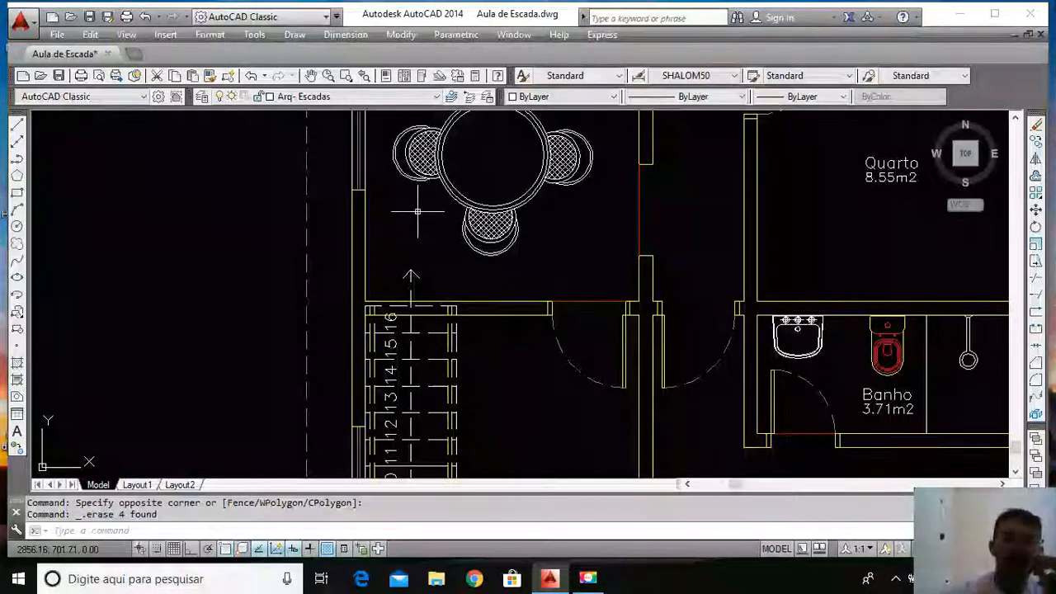
{"action": "scroll", "coordinate": [427, 206], "scroll_direction": "down", "scroll_amount": 2}
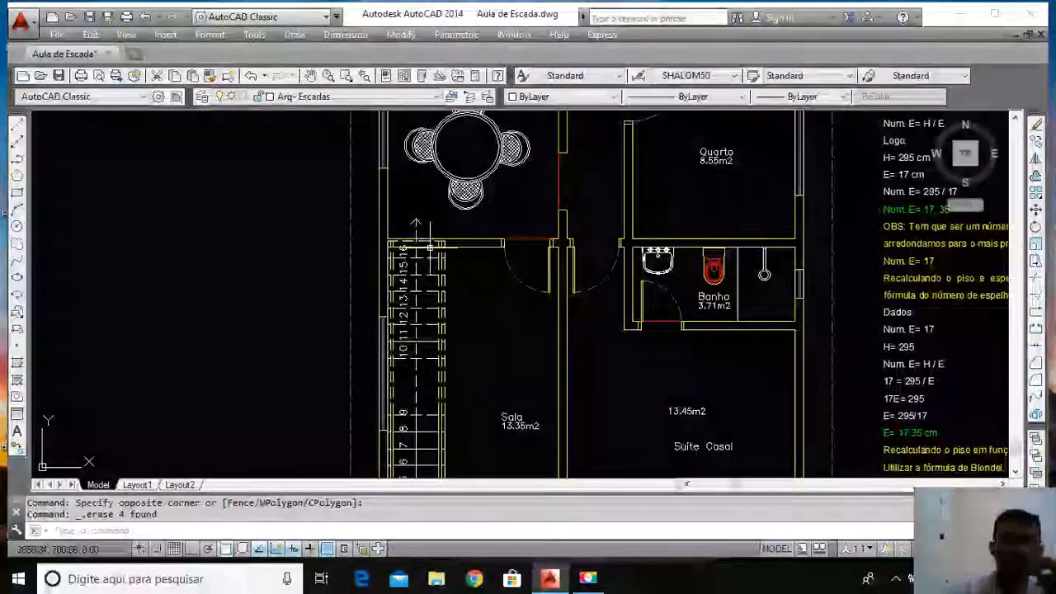
{"action": "scroll", "coordinate": [437, 262], "scroll_direction": "up", "scroll_amount": 4}
{"action": "scroll", "coordinate": [413, 244], "scroll_direction": "down", "scroll_amount": 3}
{"action": "scroll", "coordinate": [372, 254], "scroll_direction": "up", "scroll_amount": 2}
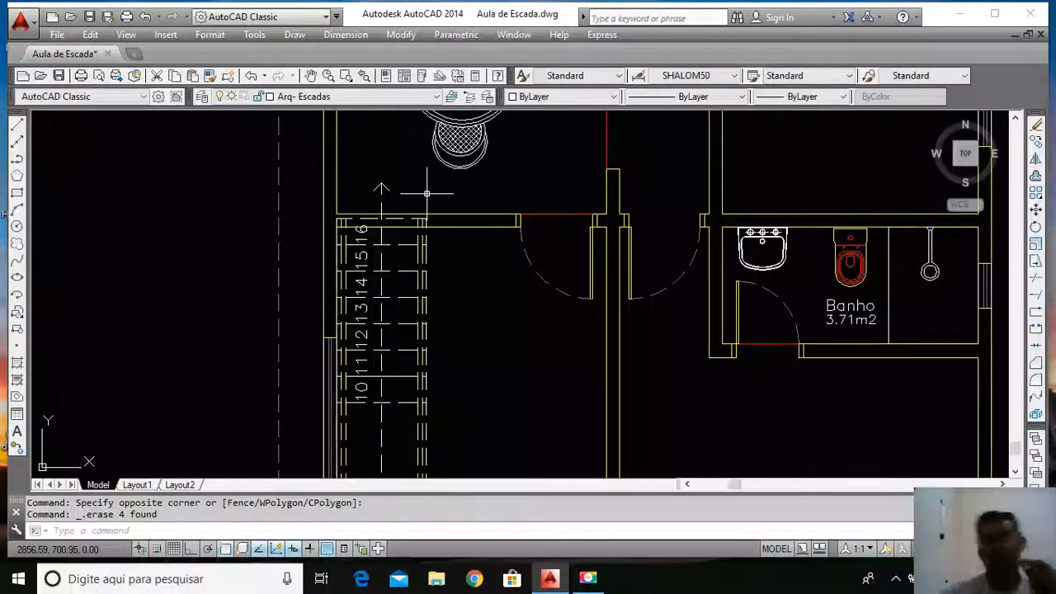
{"action": "scroll", "coordinate": [433, 210], "scroll_direction": "up", "scroll_amount": 2}
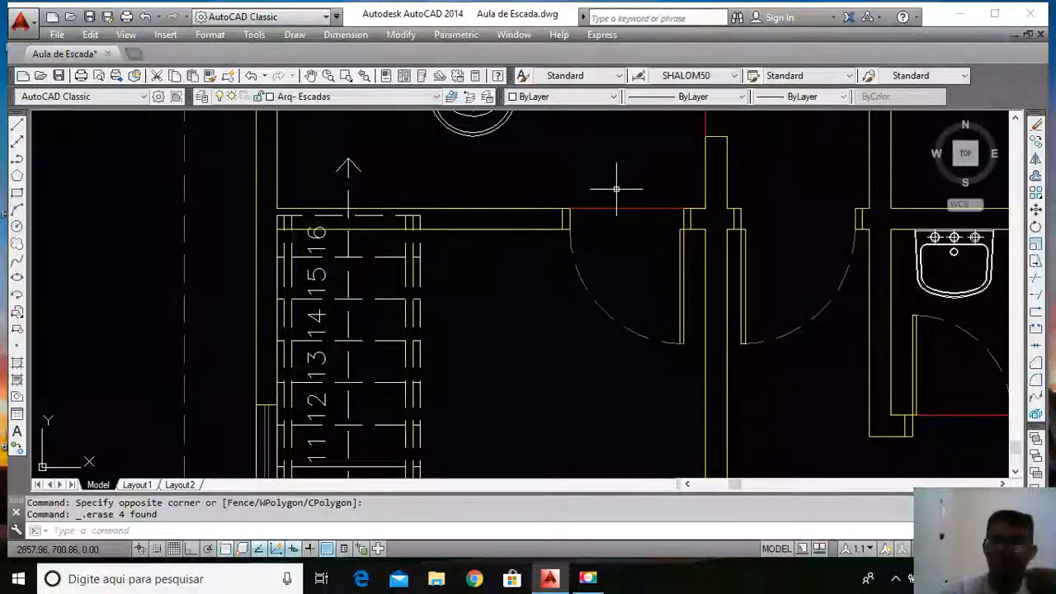
{"action": "left_click", "coordinate": [526, 187]}
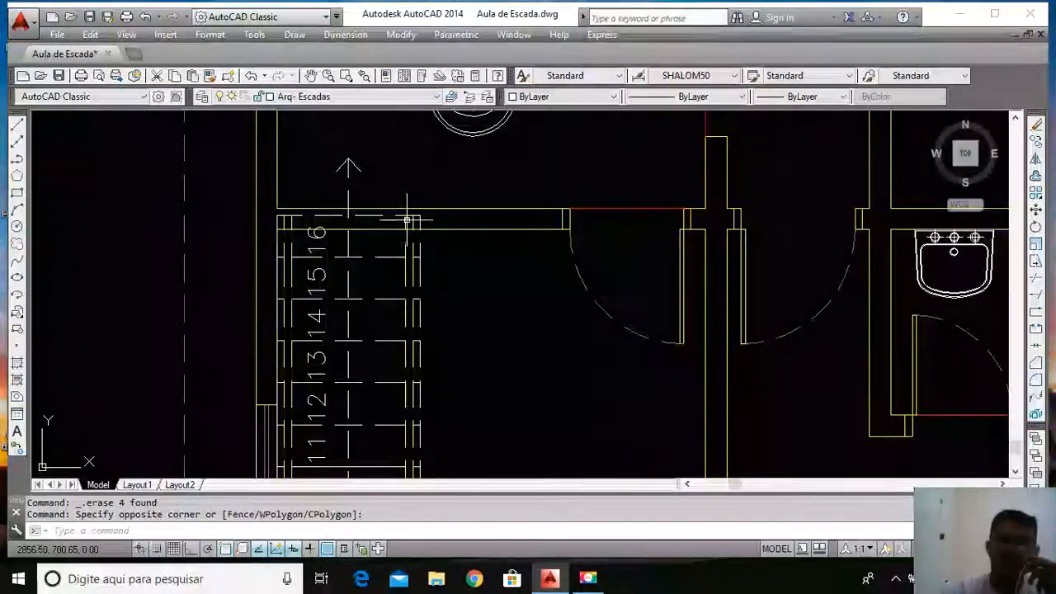
Delete the stair's white edge line lying along the outer wall's inner face beside the first steps
{"action": "scroll", "coordinate": [406, 220], "scroll_direction": "down", "scroll_amount": 5}
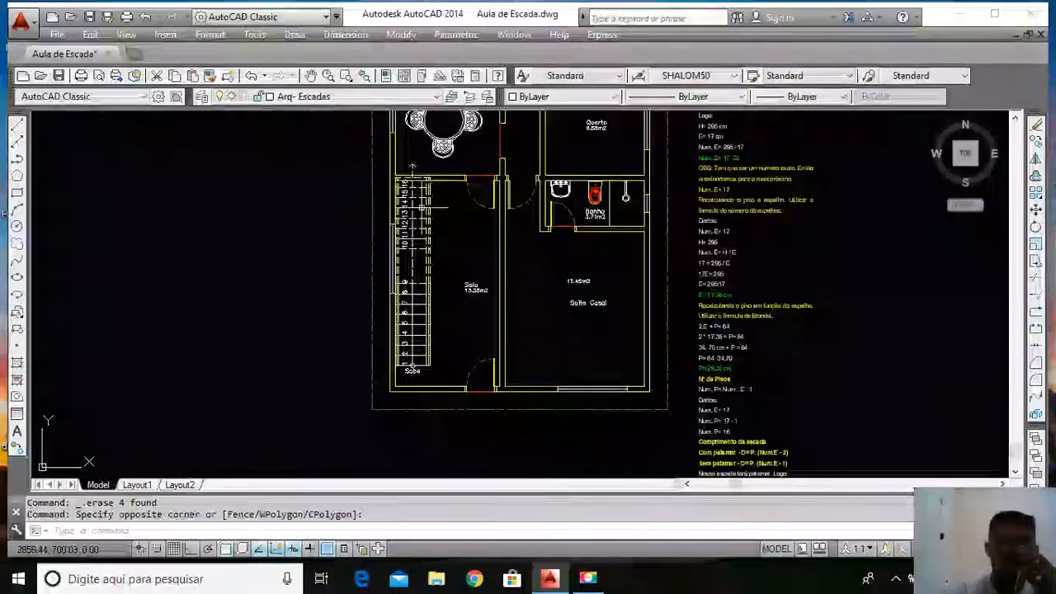
{"action": "scroll", "coordinate": [398, 360], "scroll_direction": "up", "scroll_amount": 2}
{"action": "scroll", "coordinate": [397, 361], "scroll_direction": "up", "scroll_amount": 4}
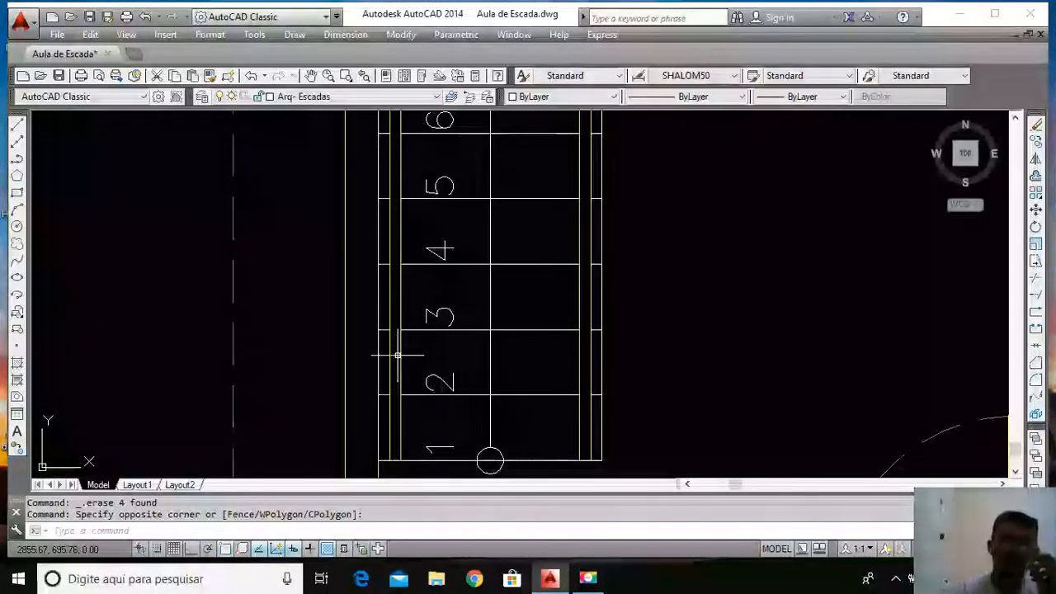
{"action": "left_click", "coordinate": [378, 306]}
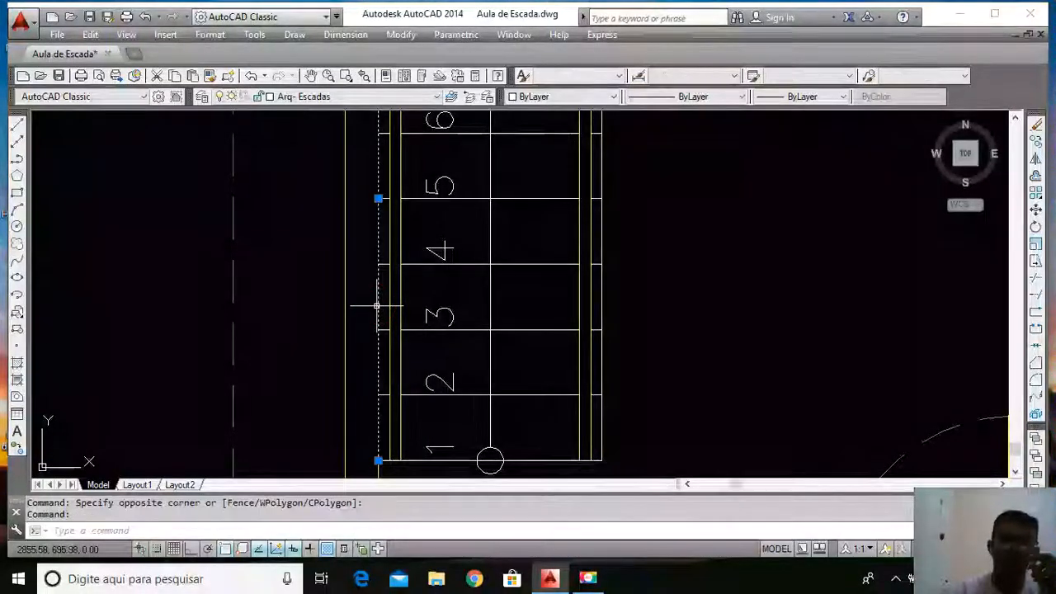
{"action": "key", "text": "Delete"}
Examine the stair beside the Sala's window, and the horizontal stair copy near the calculation notes
{"action": "scroll", "coordinate": [430, 290], "scroll_direction": "down", "scroll_amount": 5}
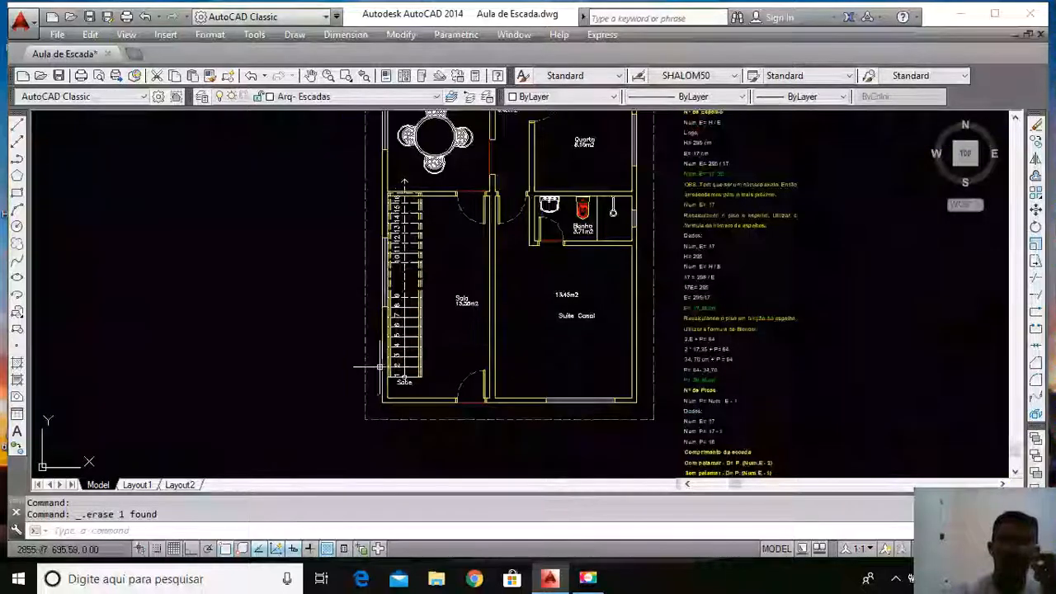
{"action": "scroll", "coordinate": [359, 241], "scroll_direction": "up", "scroll_amount": 4}
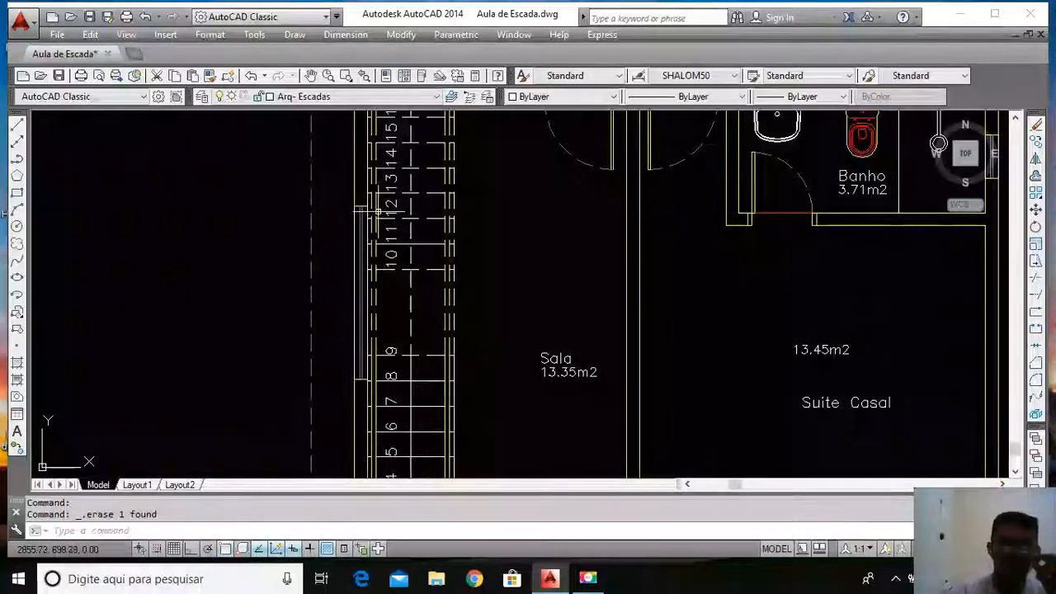
{"action": "scroll", "coordinate": [359, 338], "scroll_direction": "up", "scroll_amount": 4}
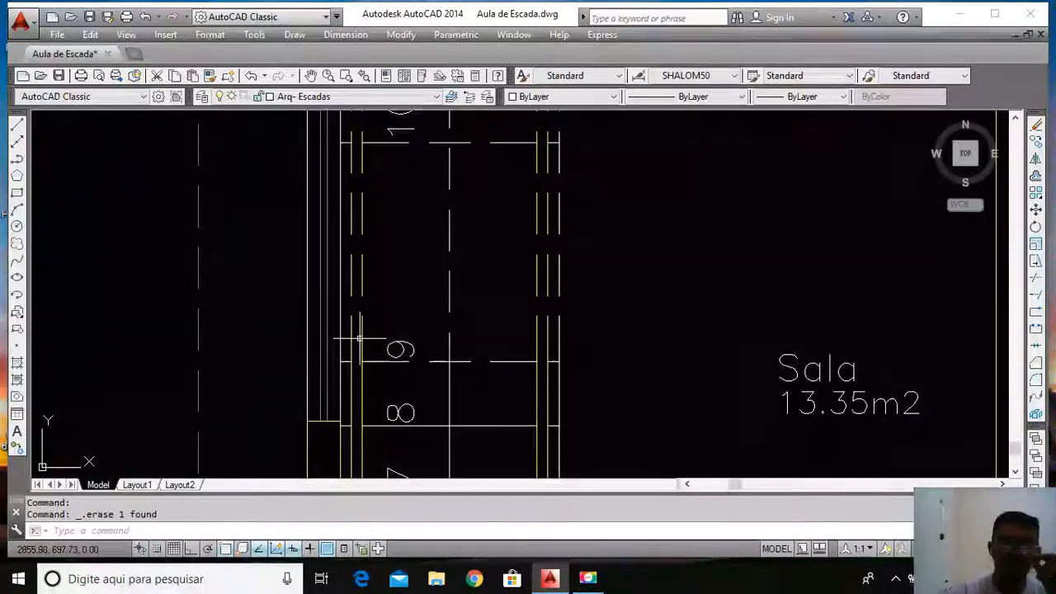
{"action": "scroll", "coordinate": [404, 248], "scroll_direction": "down", "scroll_amount": 4}
{"action": "scroll", "coordinate": [495, 412], "scroll_direction": "down", "scroll_amount": 3}
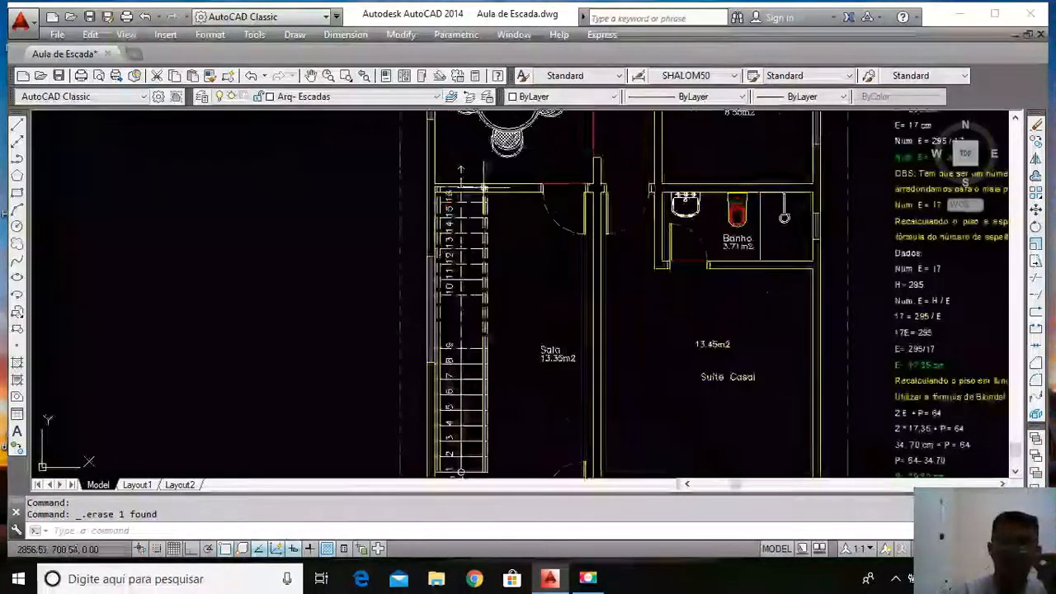
{"action": "scroll", "coordinate": [236, 311], "scroll_direction": "down", "scroll_amount": 8}
{"action": "scroll", "coordinate": [495, 413], "scroll_direction": "up", "scroll_amount": 8}
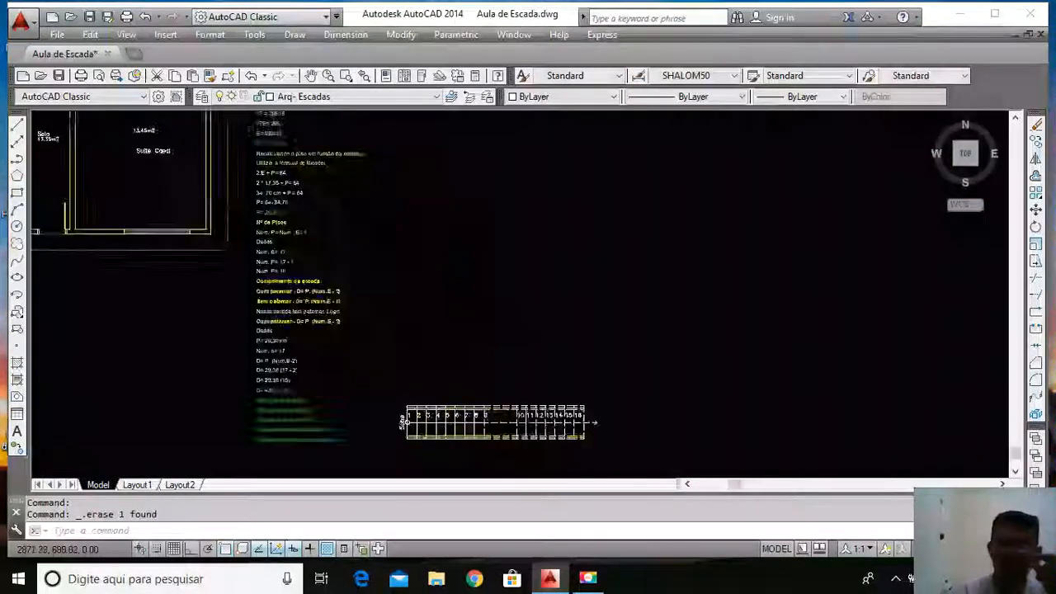
{"action": "scroll", "coordinate": [466, 260], "scroll_direction": "down", "scroll_amount": 2}
{"action": "scroll", "coordinate": [525, 311], "scroll_direction": "down", "scroll_amount": 6}
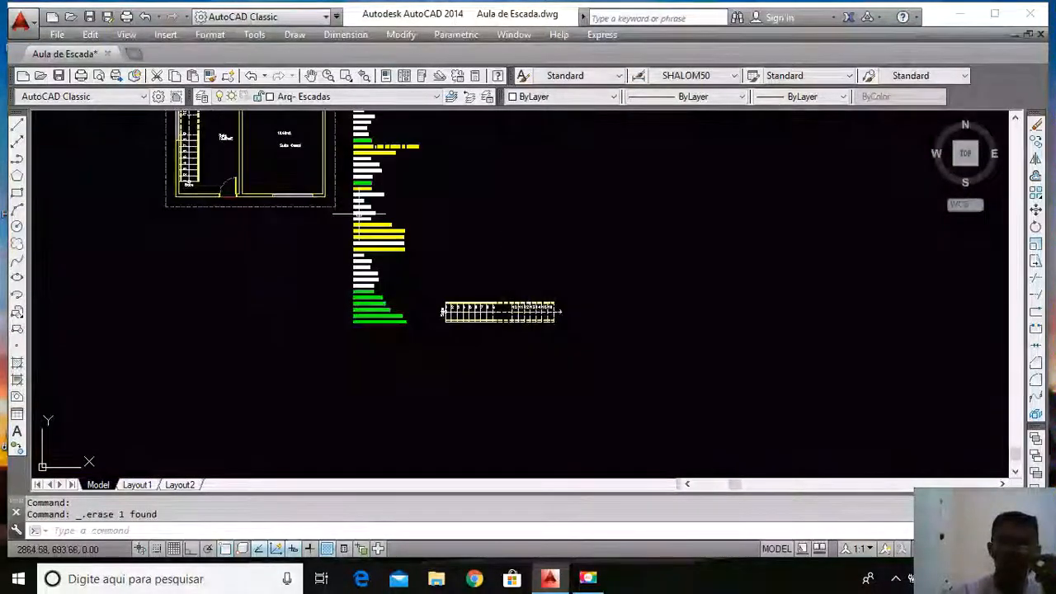
Move the Sala room name and its area text slightly toward the stair, centring them in the free space beside it
{"action": "scroll", "coordinate": [256, 247], "scroll_direction": "down", "scroll_amount": 2}
{"action": "scroll", "coordinate": [239, 202], "scroll_direction": "up", "scroll_amount": 2}
{"action": "scroll", "coordinate": [231, 198], "scroll_direction": "up", "scroll_amount": 3}
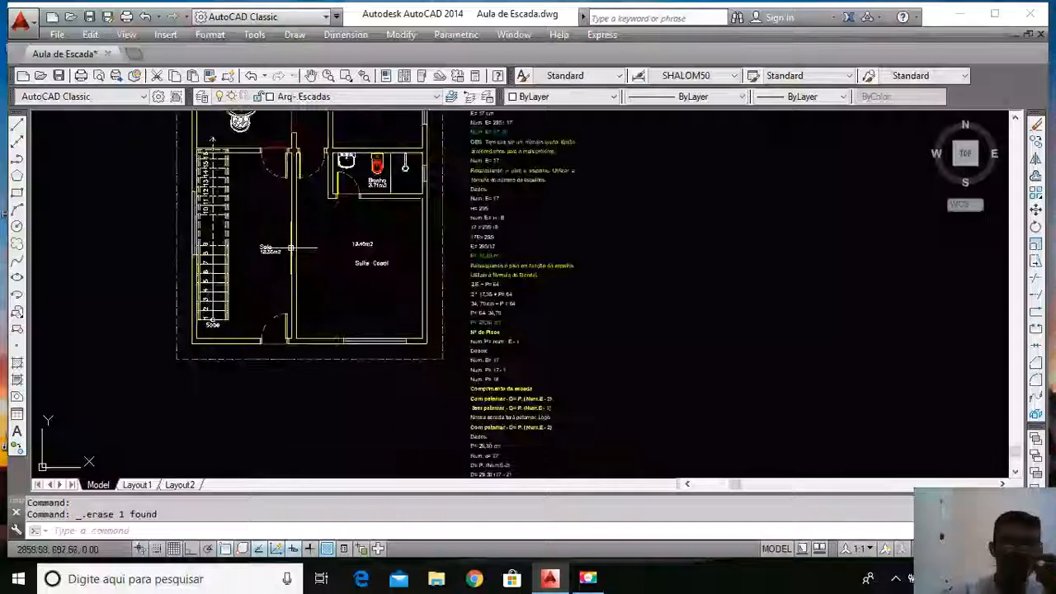
{"action": "left_click", "coordinate": [248, 252]}
{"action": "left_click", "coordinate": [248, 211]}
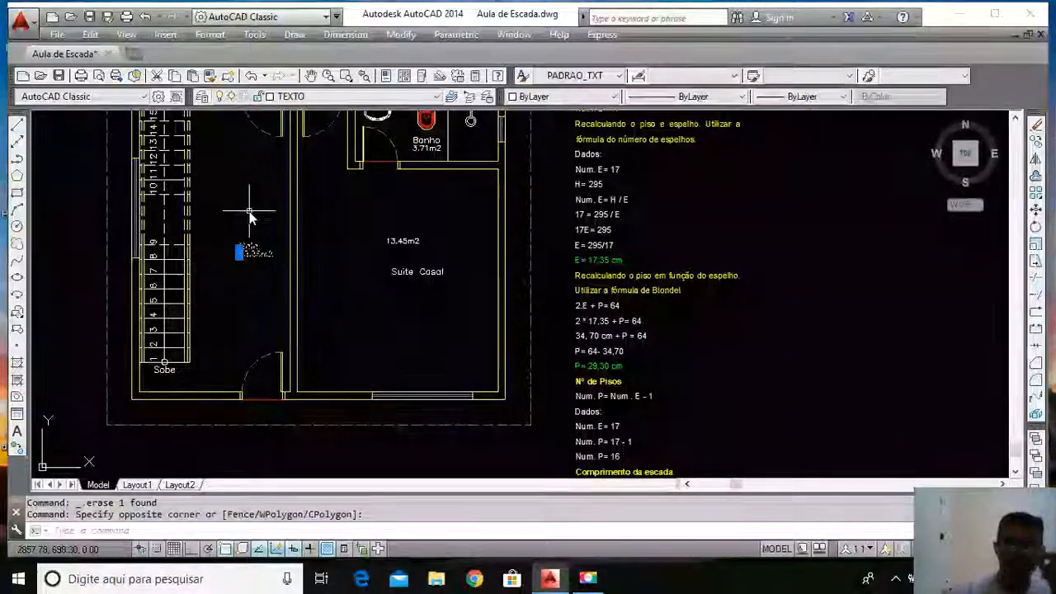
{"action": "type", "text": "m"}
{"action": "key", "text": "Return"}
{"action": "left_click", "coordinate": [248, 210]}
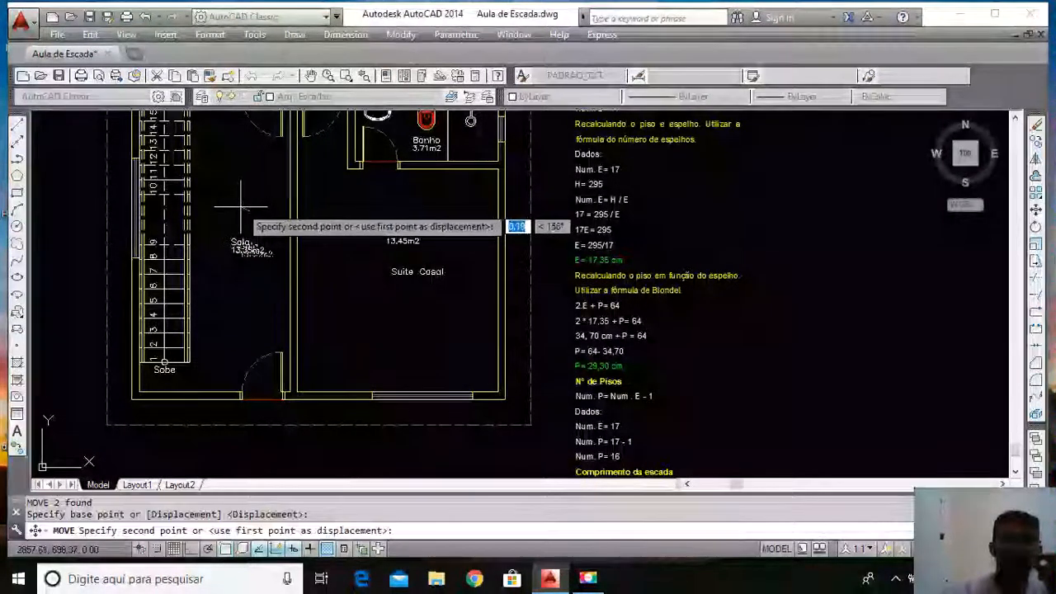
{"action": "left_click", "coordinate": [228, 207]}
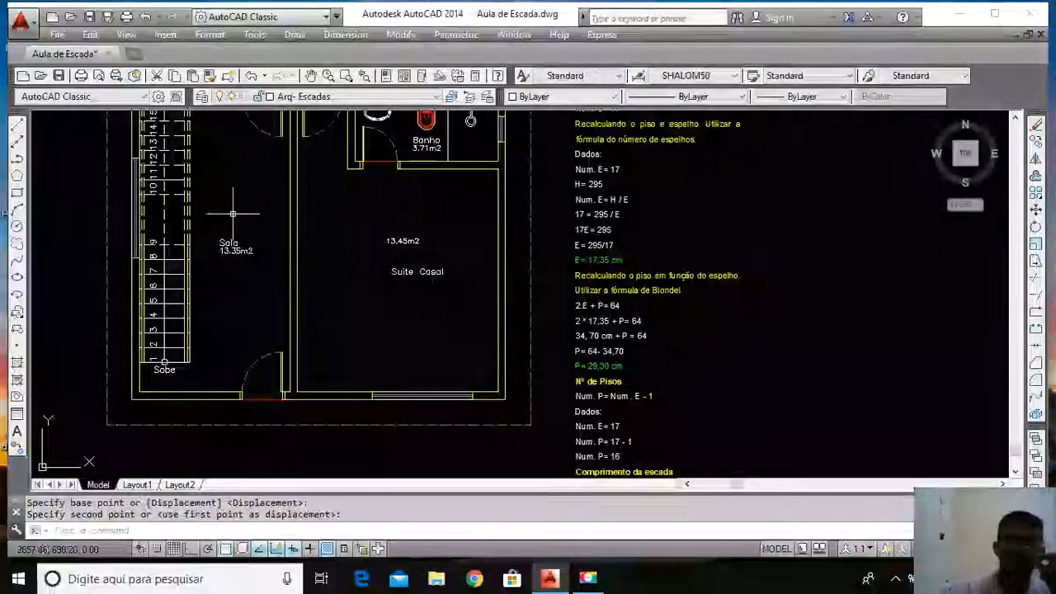
{"action": "scroll", "coordinate": [232, 214], "scroll_direction": "down", "scroll_amount": 5}
{"action": "scroll", "coordinate": [315, 276], "scroll_direction": "up", "scroll_amount": 4}
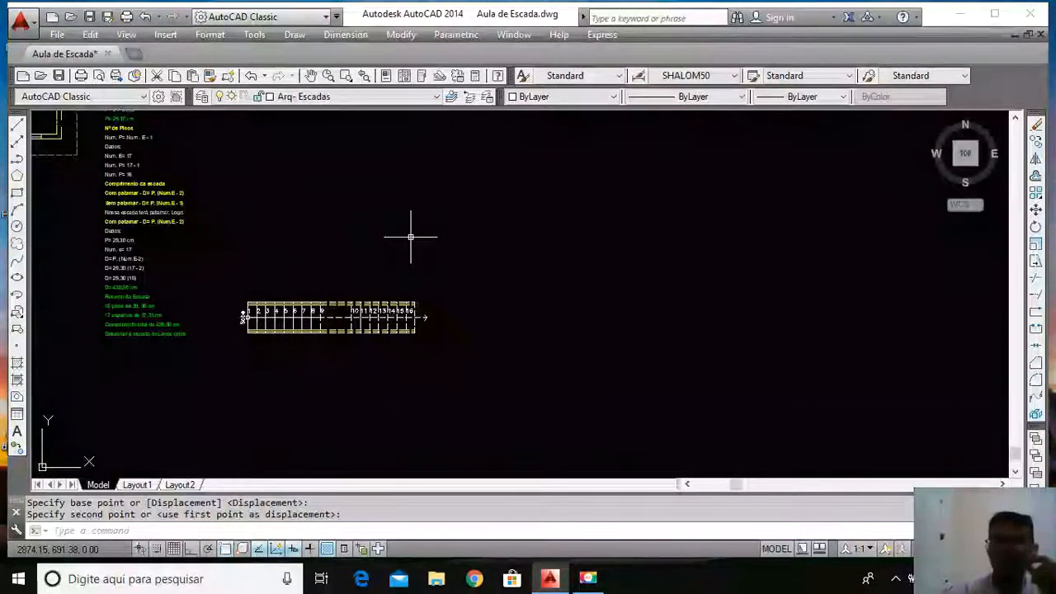
{"action": "scroll", "coordinate": [523, 288], "scroll_direction": "down", "scroll_amount": 5}
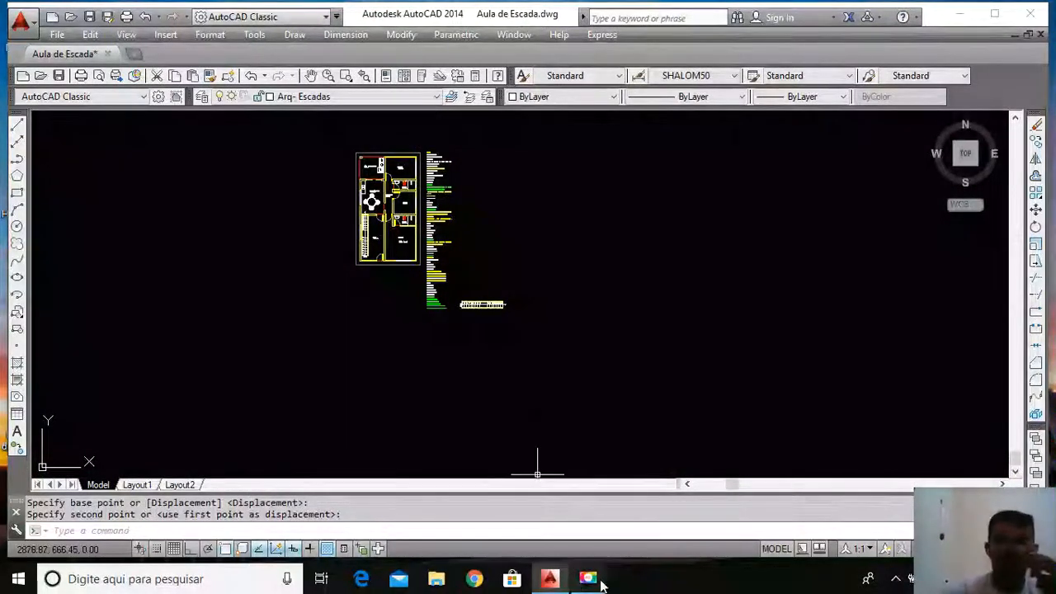
{"action": "mouse_move", "coordinate": [595, 582]}
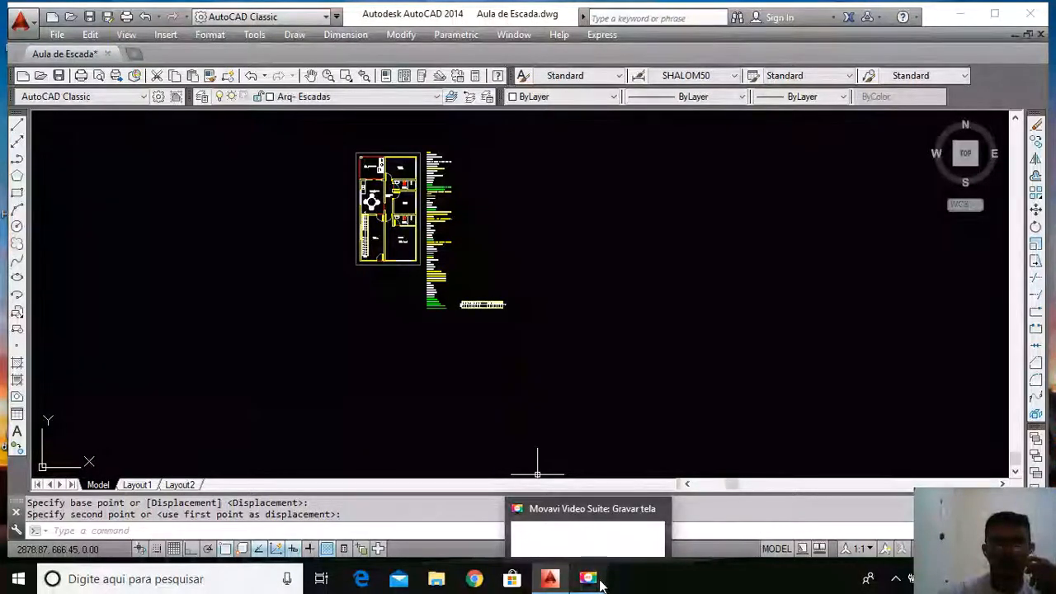
{"action": "left_click", "coordinate": [599, 581]}
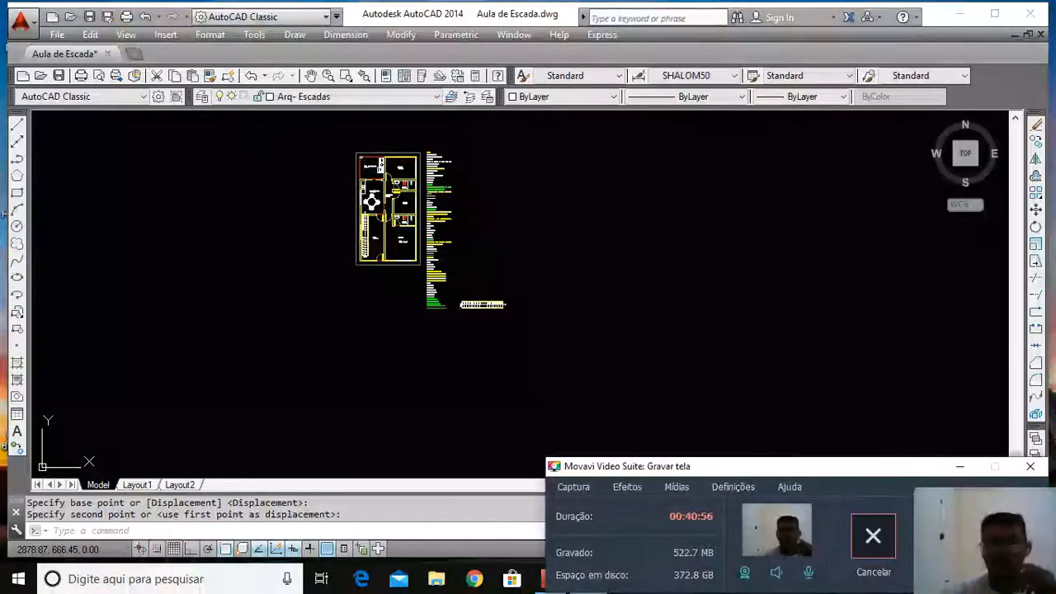